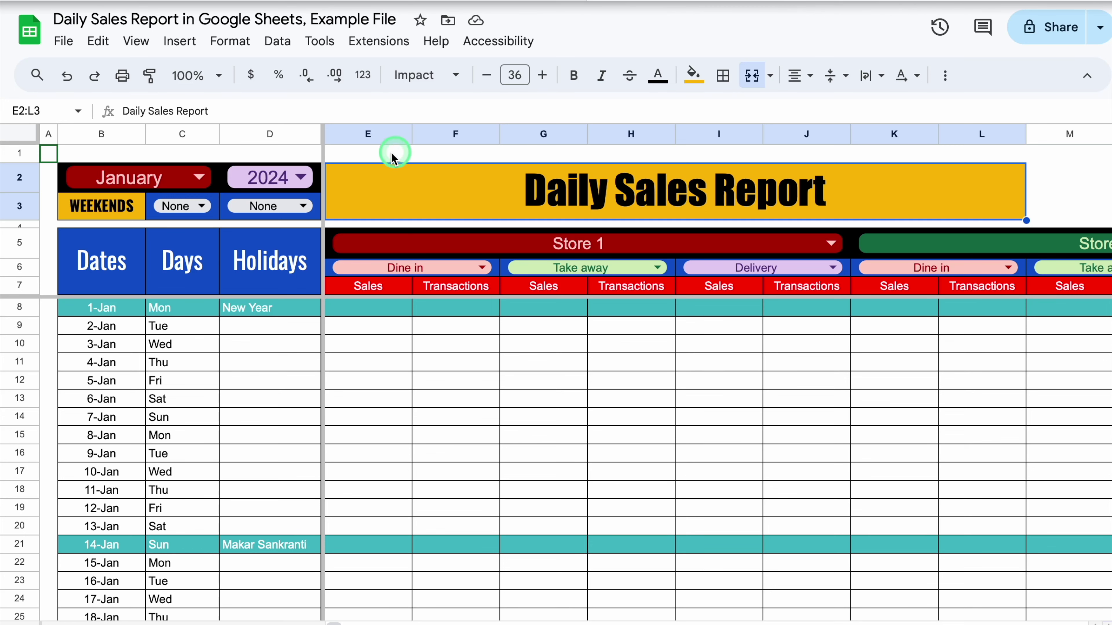
- Look through the available options of the report's month and year dropdowns without changing the selection
{"action": "left_click", "coordinate": [199, 177]}
{"action": "left_click", "coordinate": [303, 178]}
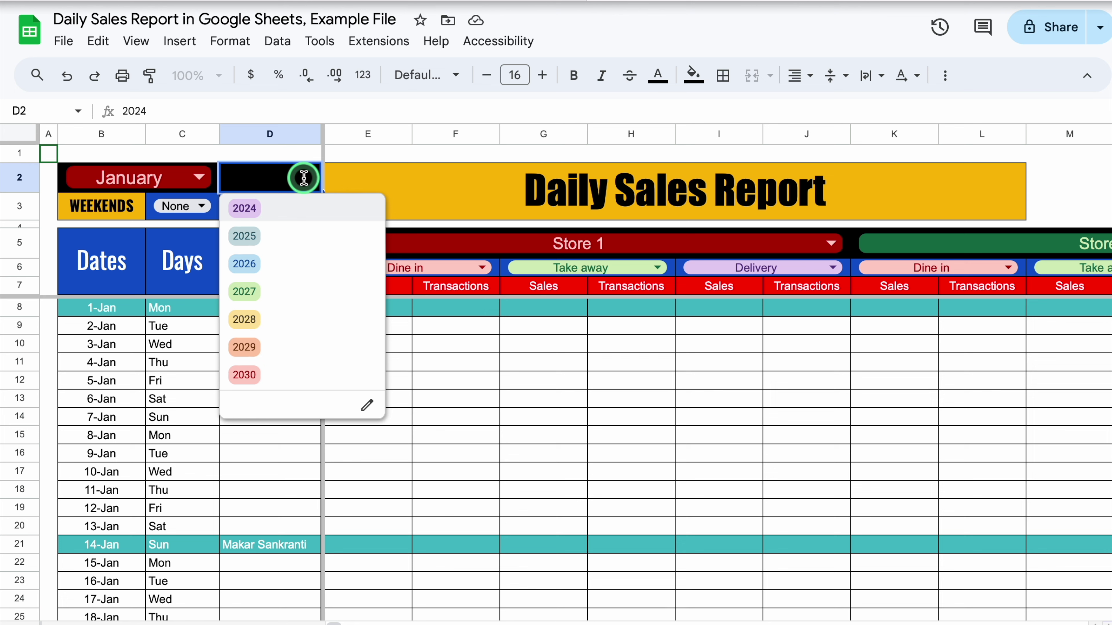
{"action": "left_click", "coordinate": [344, 174]}
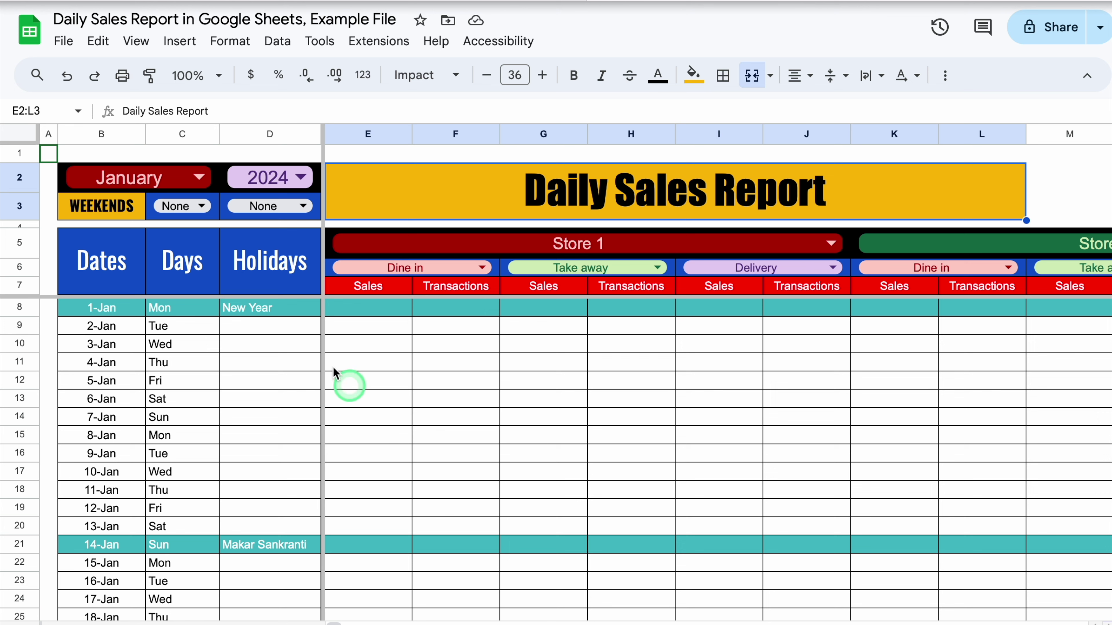
{"action": "left_click", "coordinate": [199, 177]}
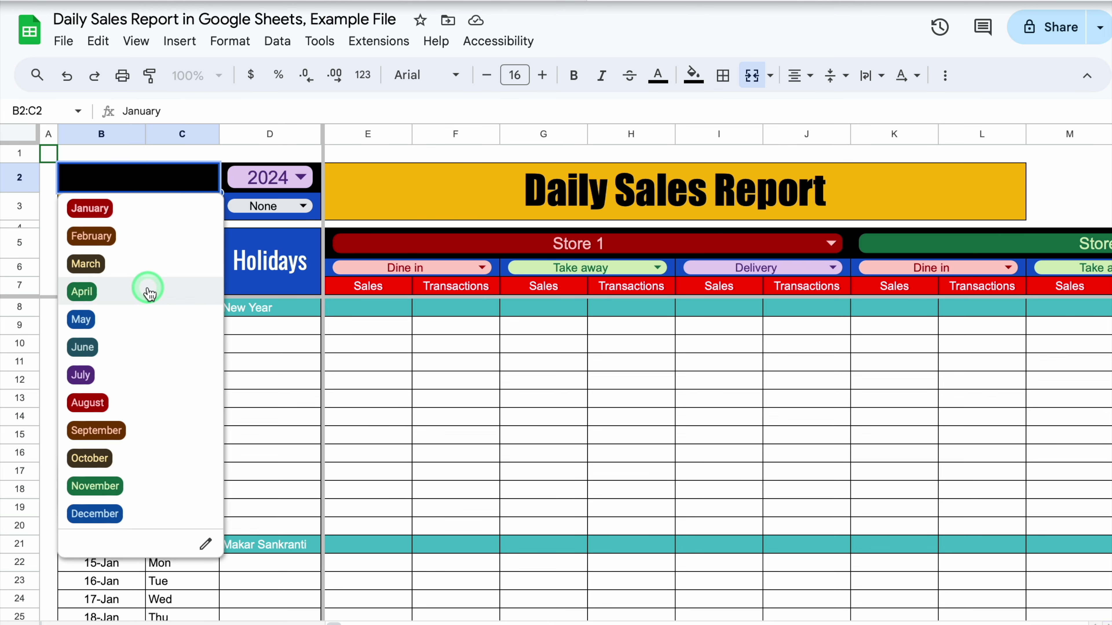
{"action": "left_click", "coordinate": [289, 250]}
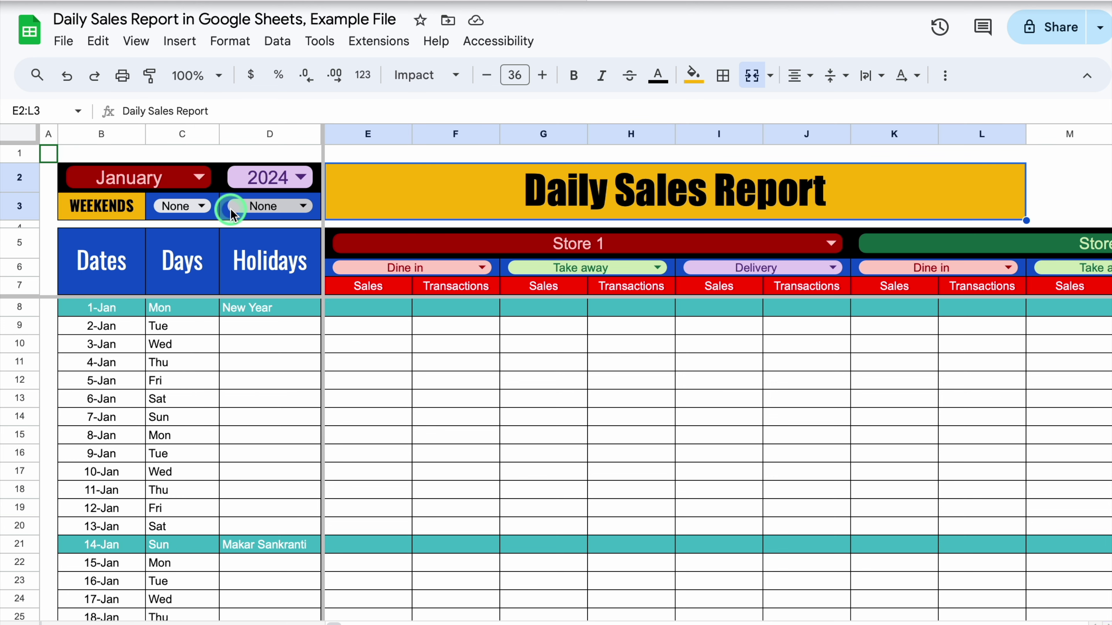
- Set the first weekend day to Sat and the second weekend day to Sun
{"action": "left_click", "coordinate": [205, 208]}
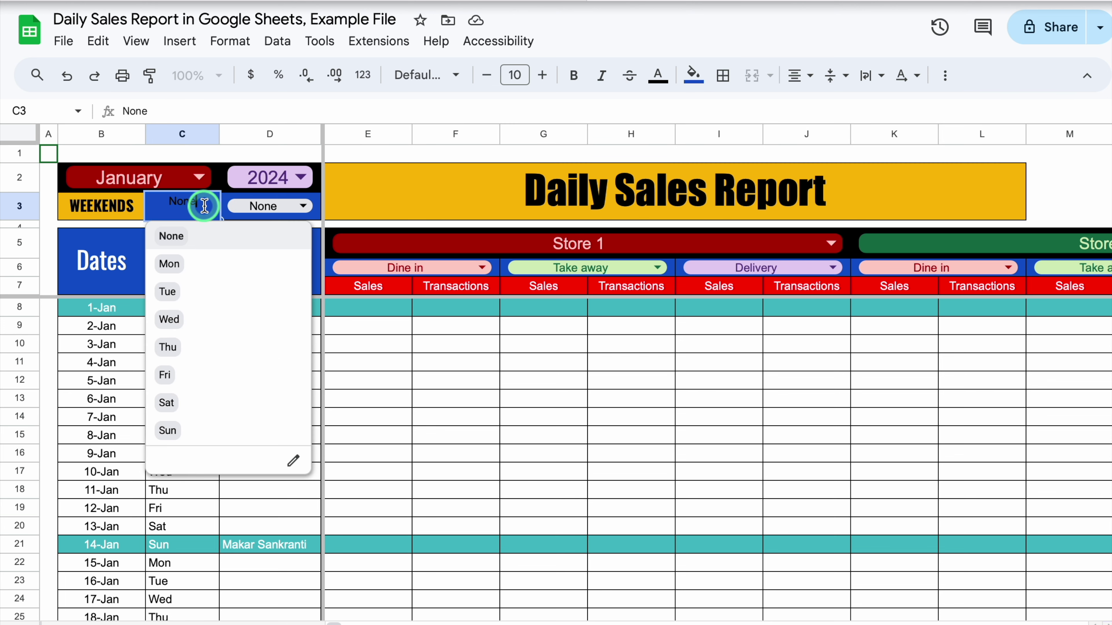
{"action": "left_click", "coordinate": [171, 401]}
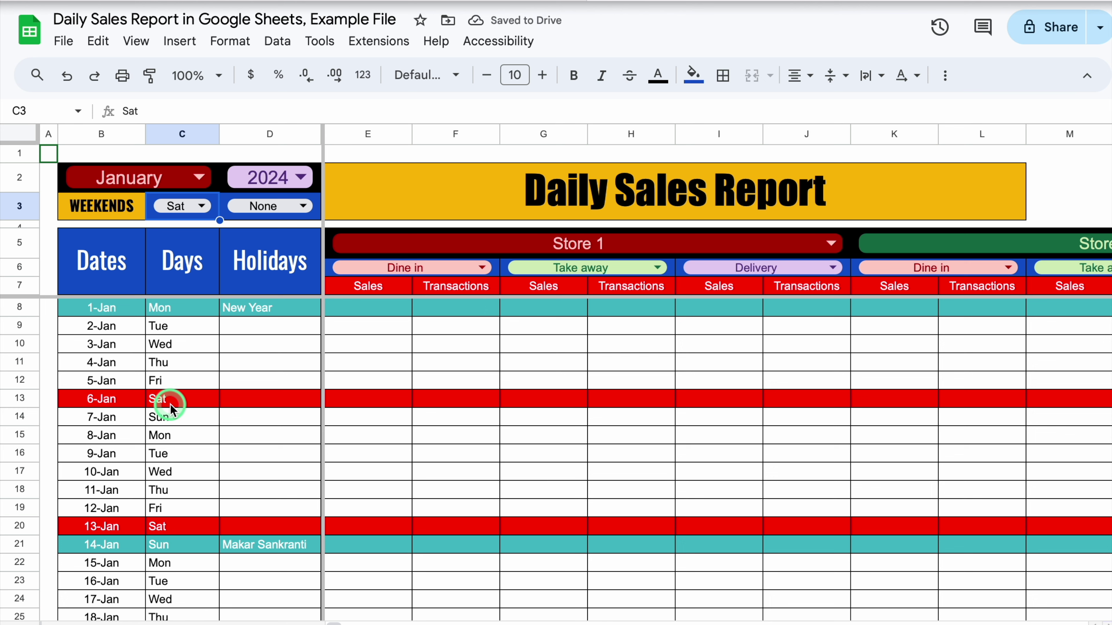
{"action": "left_click", "coordinate": [267, 206]}
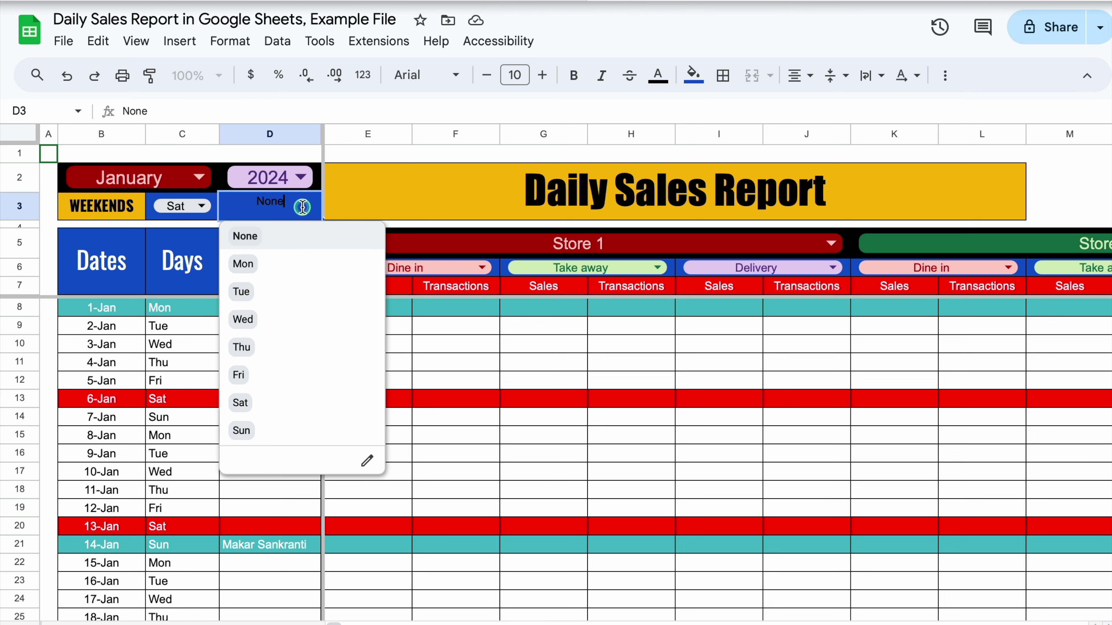
{"action": "left_click", "coordinate": [246, 430]}
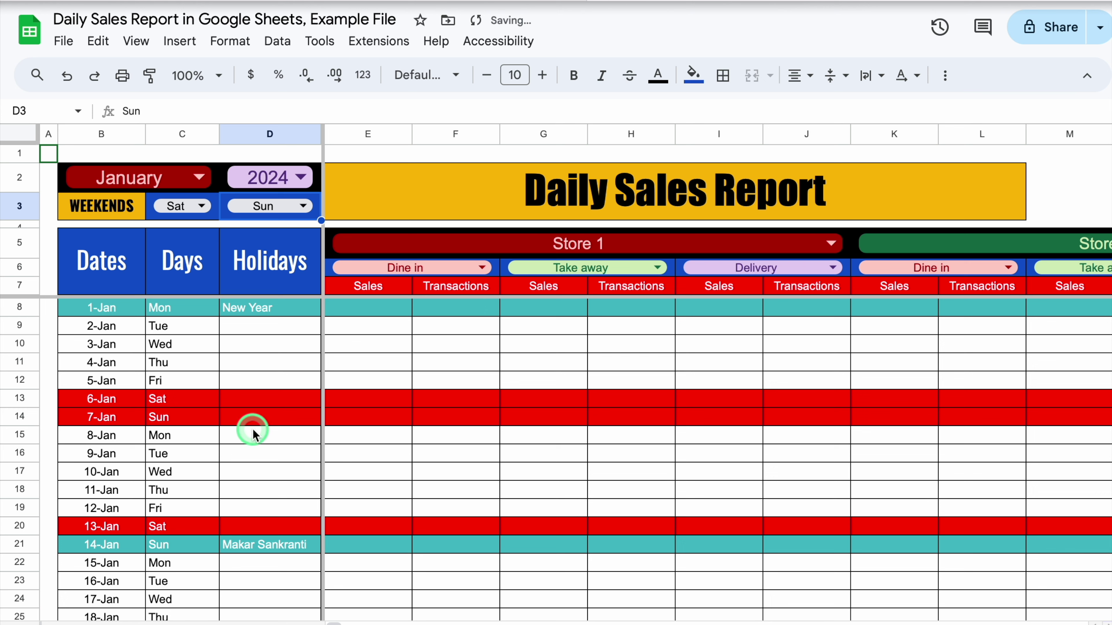
- Reset both weekend day selections to None
{"action": "left_click", "coordinate": [193, 206]}
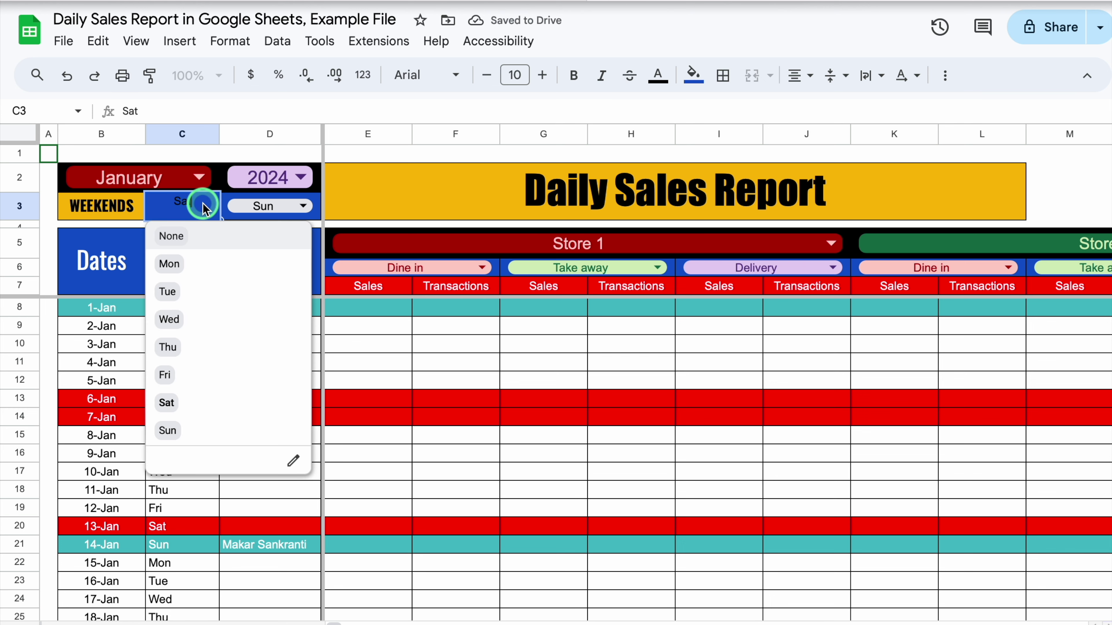
{"action": "left_click", "coordinate": [203, 239]}
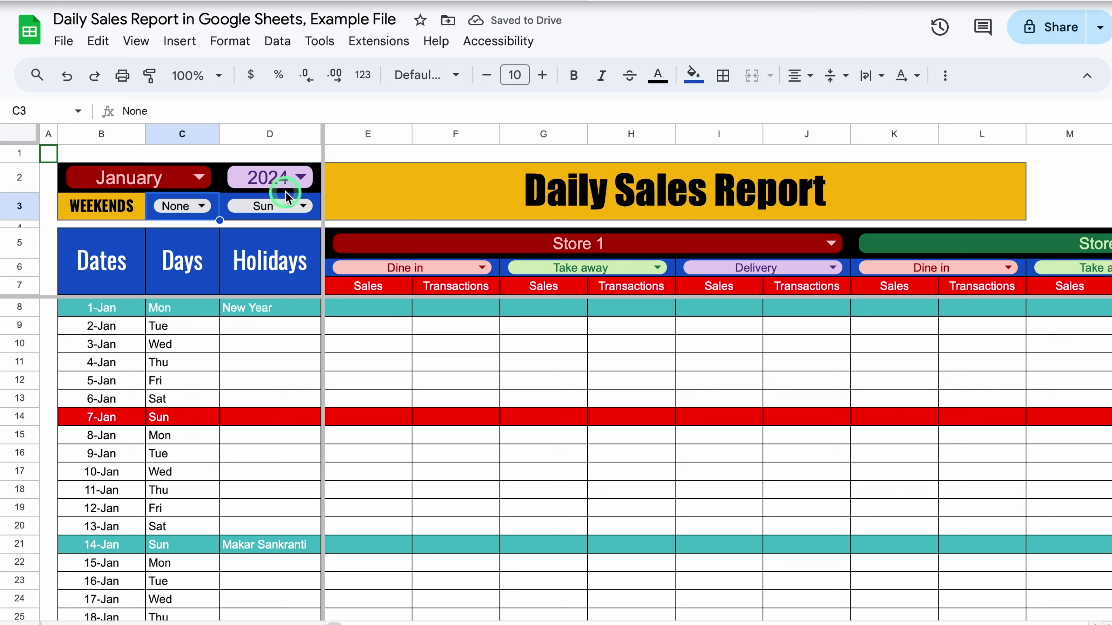
{"action": "left_click", "coordinate": [301, 207]}
{"action": "left_click", "coordinate": [273, 241]}
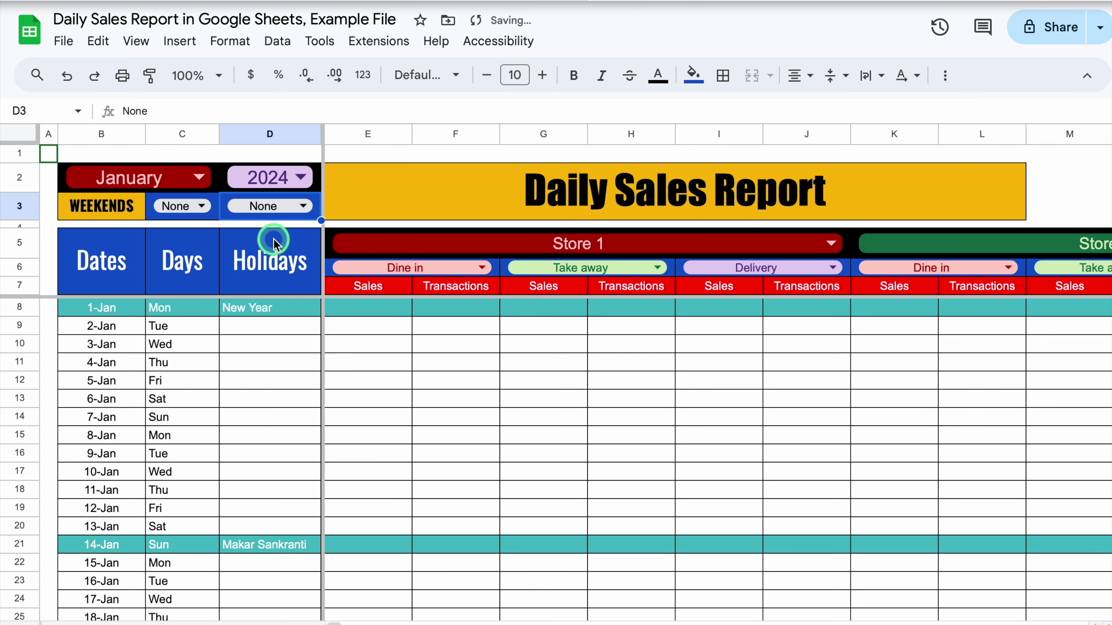
- Try Mon as the second weekend day, and finally set the weekend days to Sat and Sun
{"action": "left_click", "coordinate": [304, 207]}
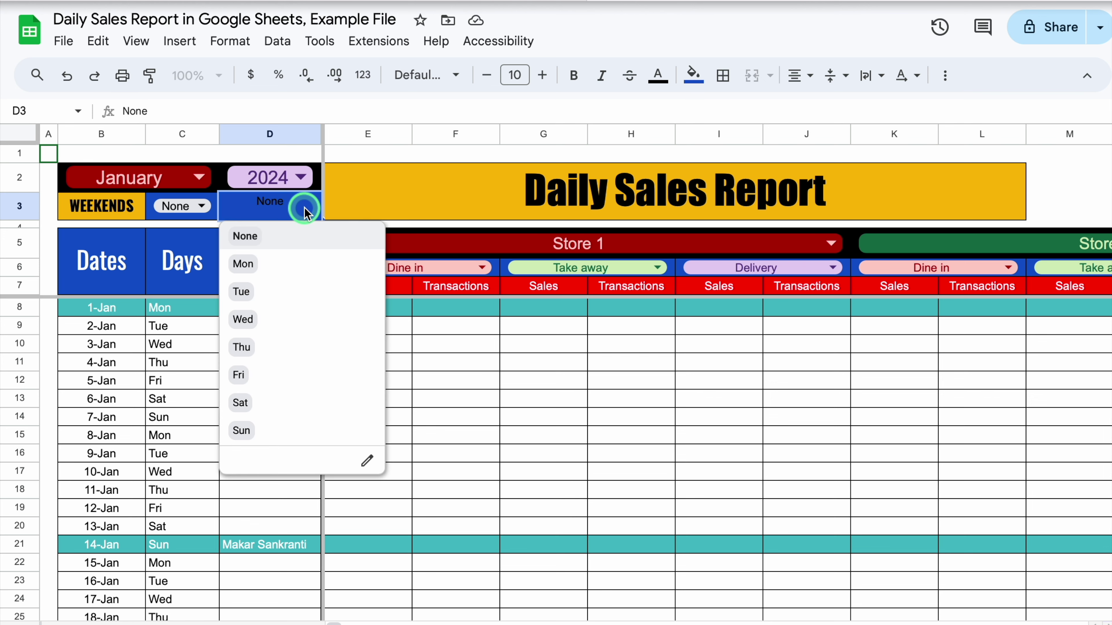
{"action": "left_click", "coordinate": [254, 264]}
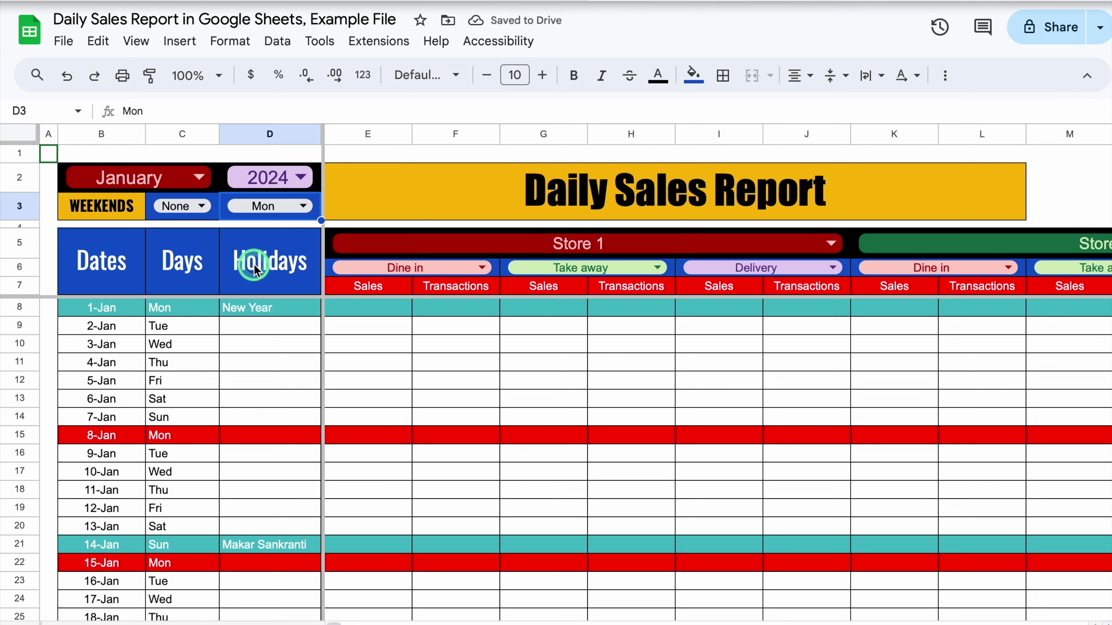
{"action": "left_click", "coordinate": [302, 206]}
{"action": "left_click", "coordinate": [266, 429]}
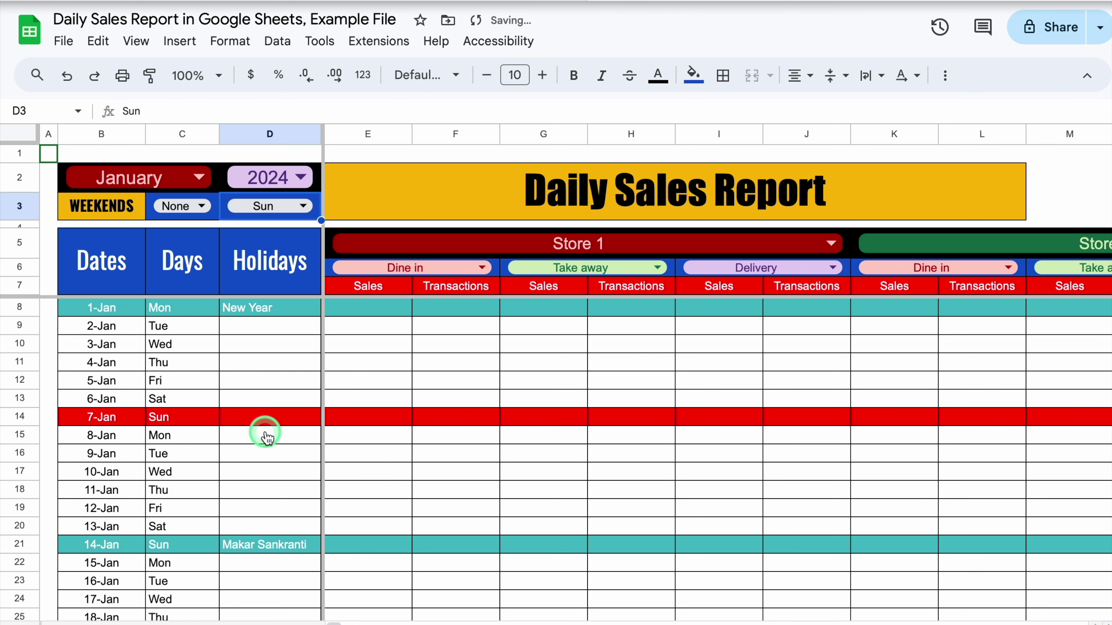
{"action": "left_click", "coordinate": [201, 206]}
{"action": "left_click", "coordinate": [167, 402]}
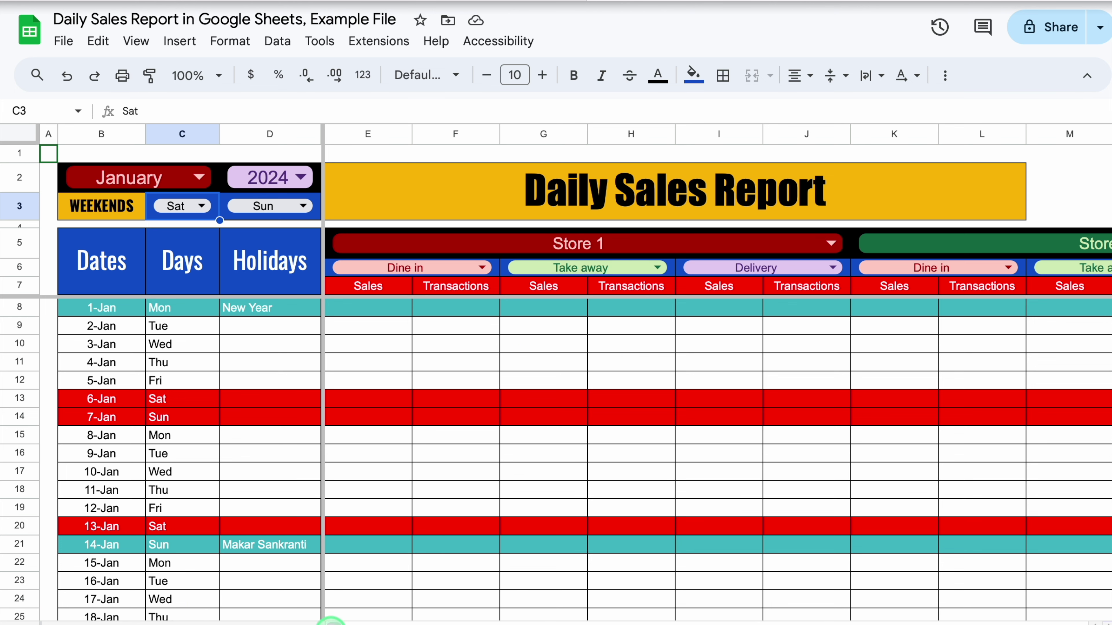
- Examine the Total section beyond Store 6 and the first dine-in sales and transactions cells of Store 1
{"action": "left_click_drag", "start_coordinate": [326, 621], "coordinate": [377, 621]}
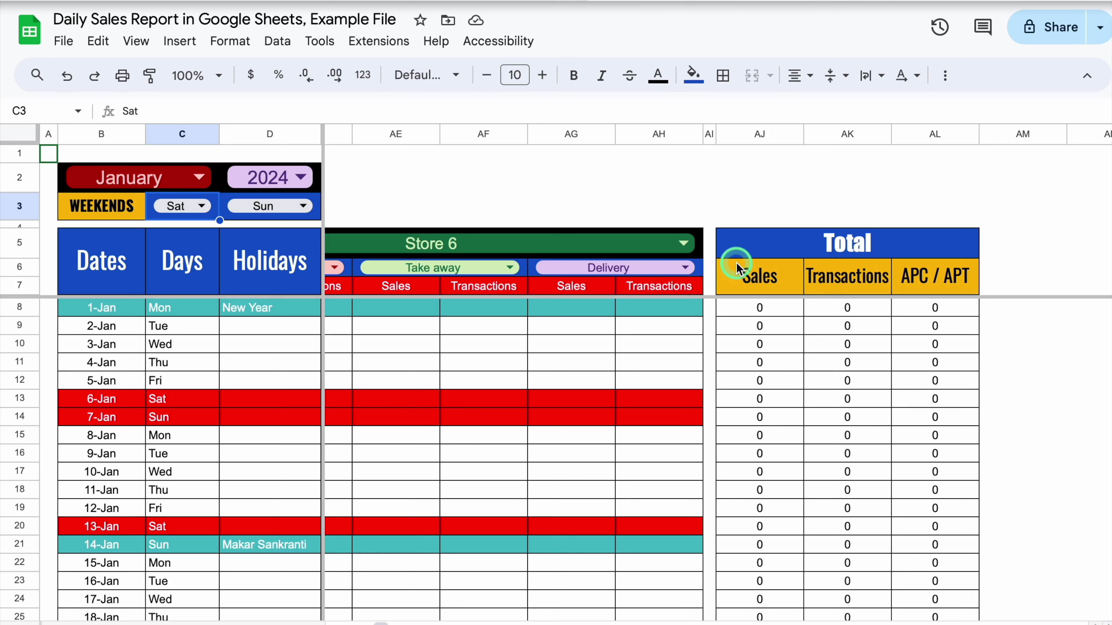
{"action": "left_click_drag", "start_coordinate": [376, 621], "coordinate": [261, 622]}
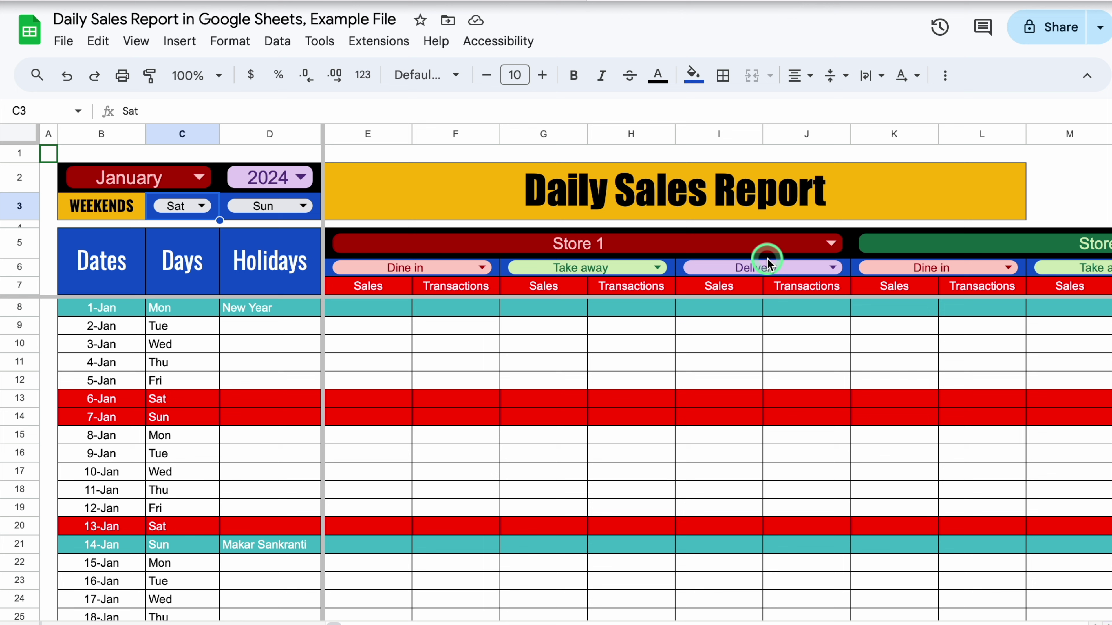
{"action": "left_click", "coordinate": [382, 315]}
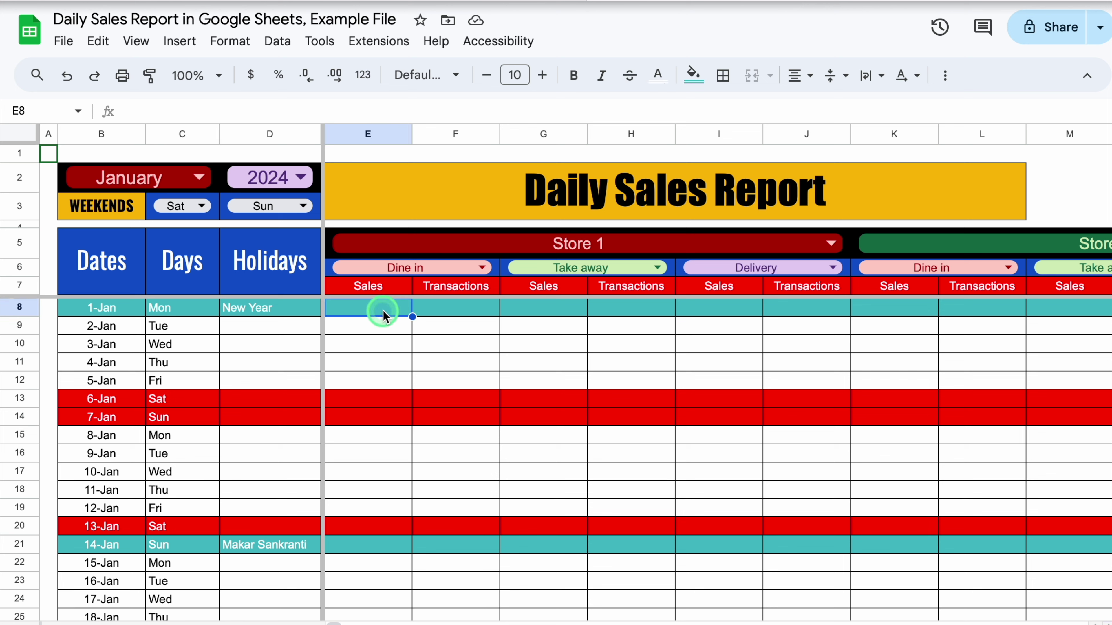
{"action": "left_click", "coordinate": [455, 314]}
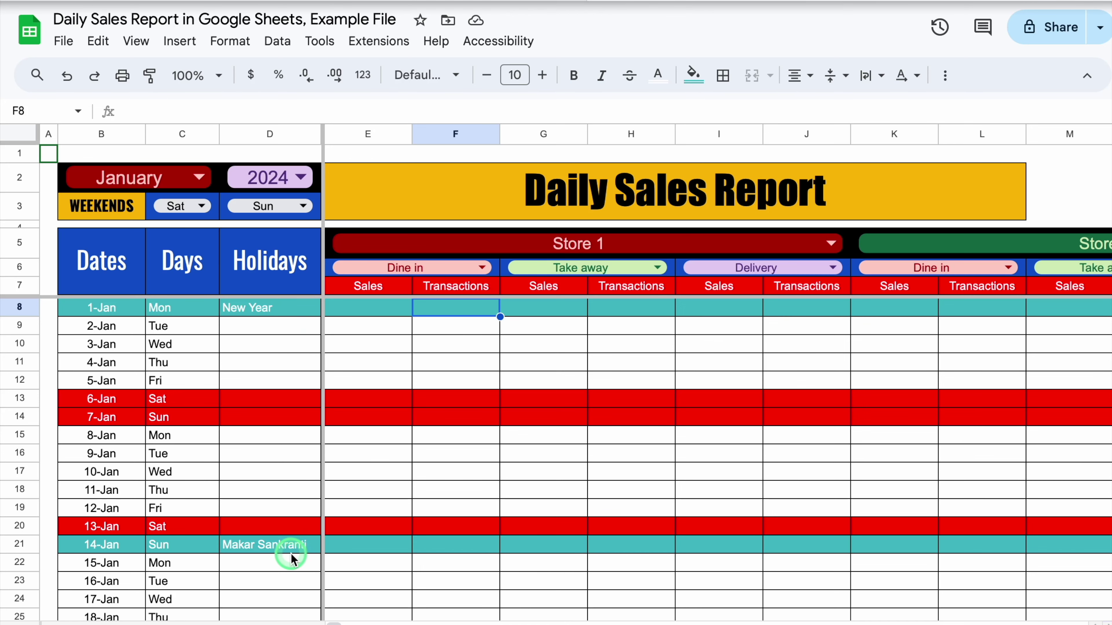
- Switch the report month to February to review its dates and holidays, and set it back to January
{"action": "left_click", "coordinate": [199, 176]}
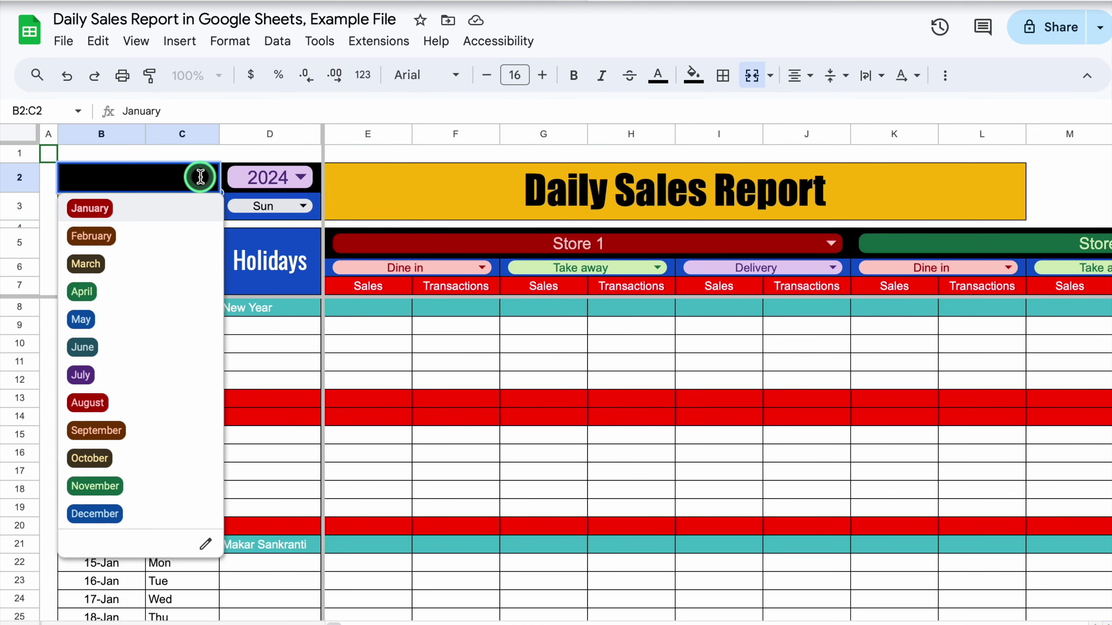
{"action": "left_click", "coordinate": [122, 237]}
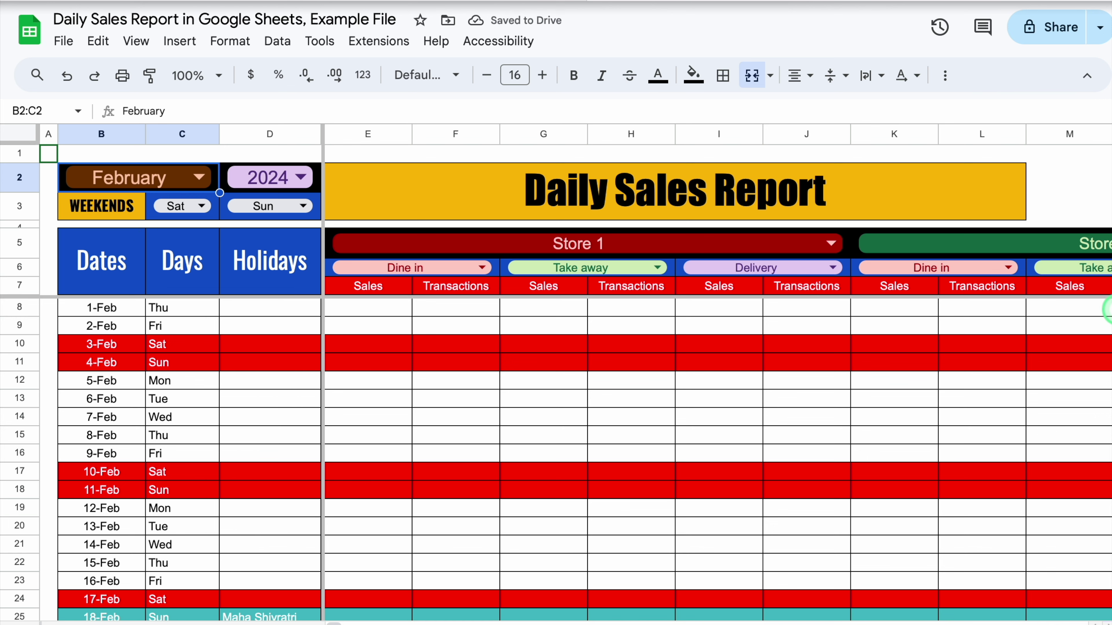
{"action": "scroll", "coordinate": [1107, 311], "scroll_direction": "down", "scroll_amount": 5}
{"action": "scroll", "coordinate": [785, 322], "scroll_direction": "up", "scroll_amount": 2}
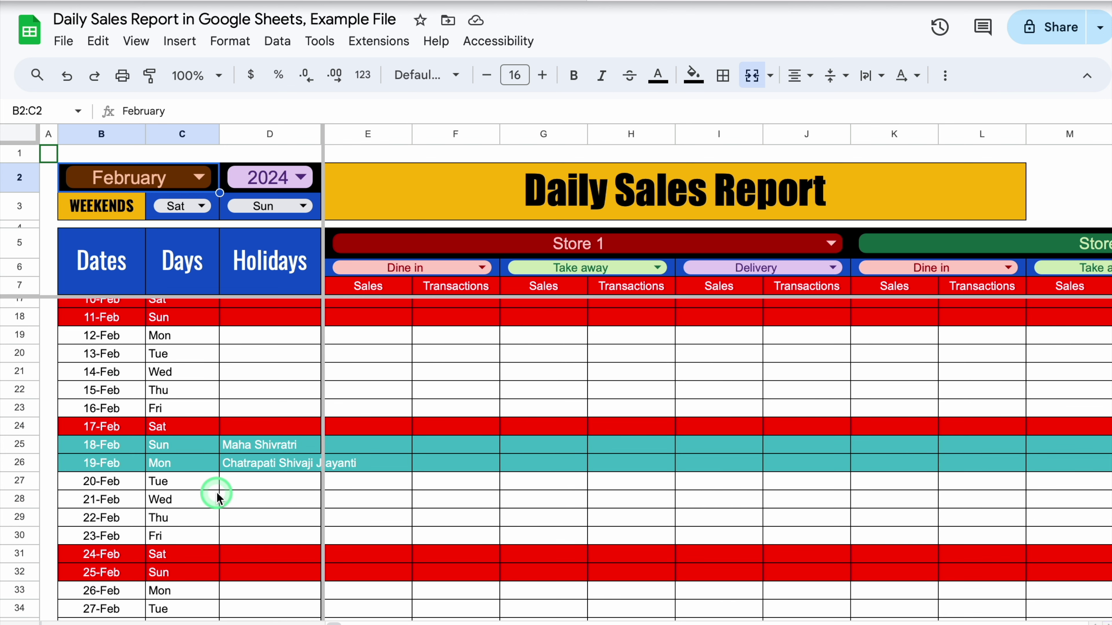
{"action": "left_click", "coordinate": [200, 178]}
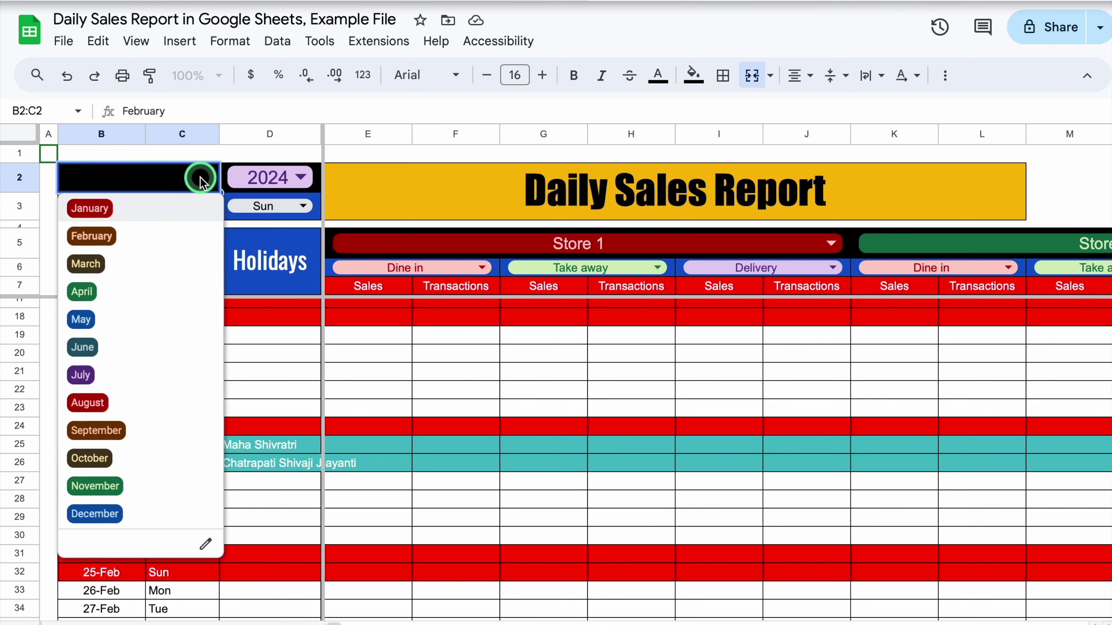
{"action": "left_click", "coordinate": [123, 206]}
{"action": "scroll", "coordinate": [1107, 313], "scroll_direction": "up", "scroll_amount": 3}
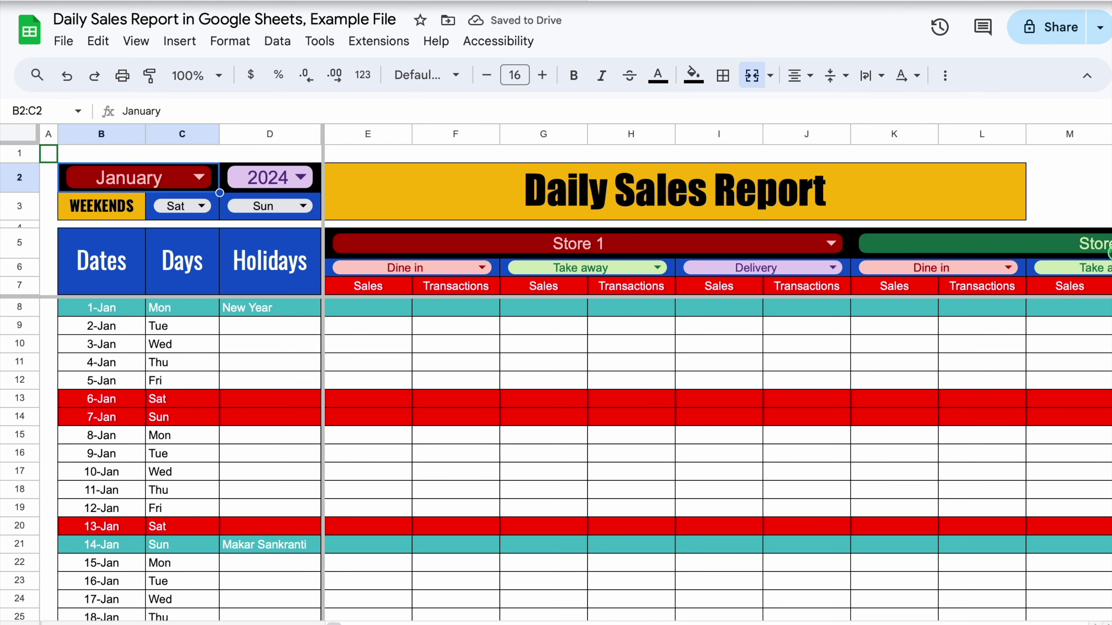
- Review the February sheet, the remaining sheets of the workbook and the lists on its settings sheet
{"action": "left_click", "coordinate": [326, 610]}
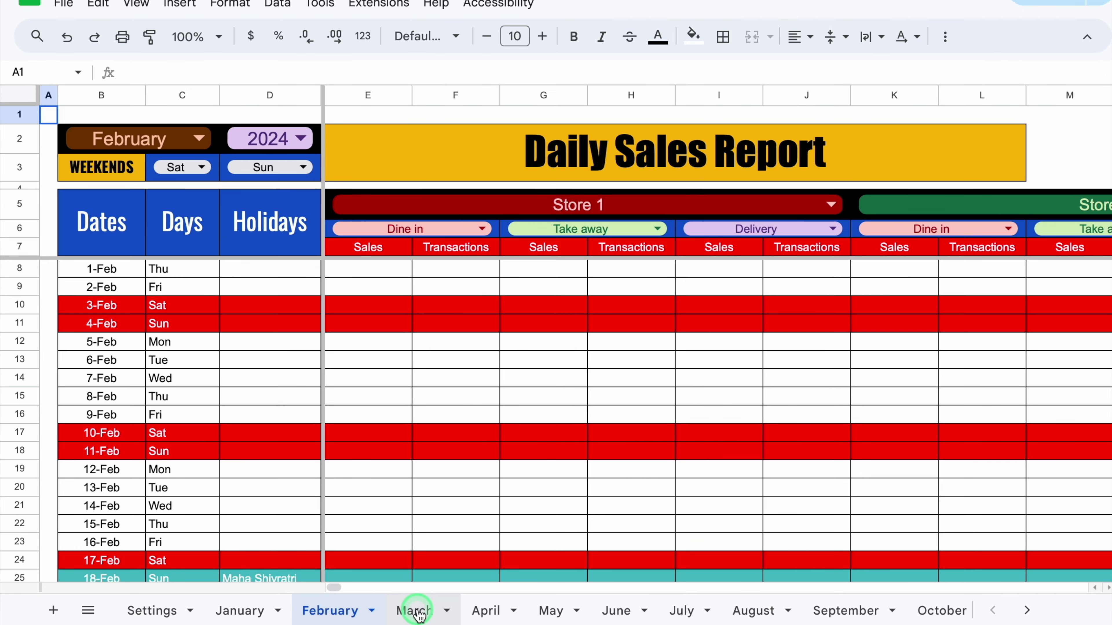
{"action": "left_click", "coordinate": [1027, 610]}
{"action": "left_click", "coordinate": [908, 611]}
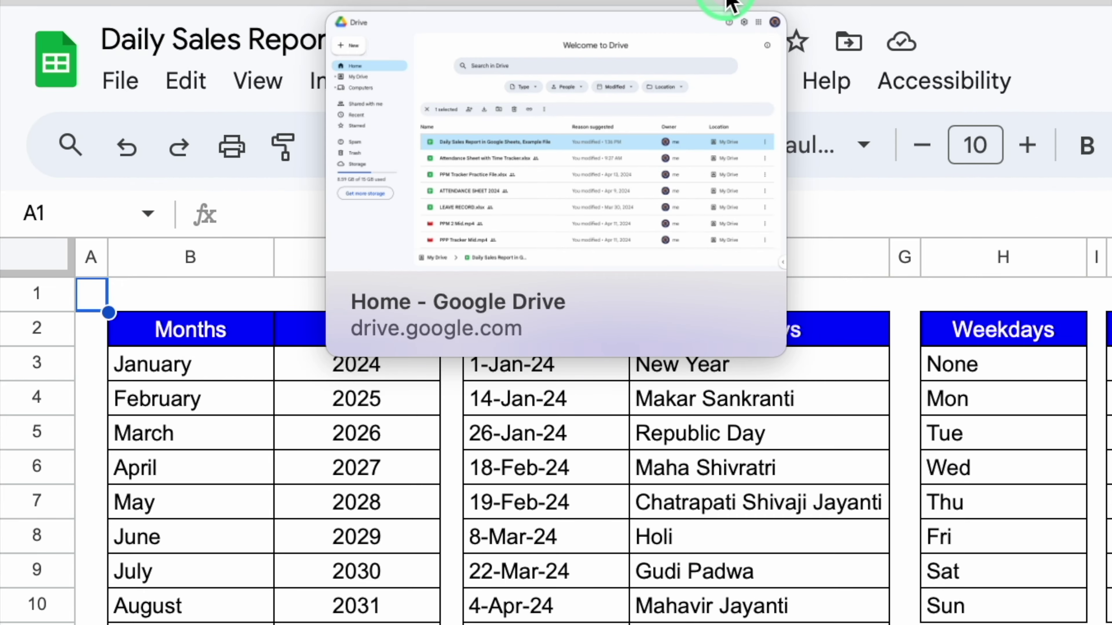
- Switch to Google Drive and create a new blank Google Sheets spreadsheet
{"action": "left_click", "coordinate": [406, 0]}
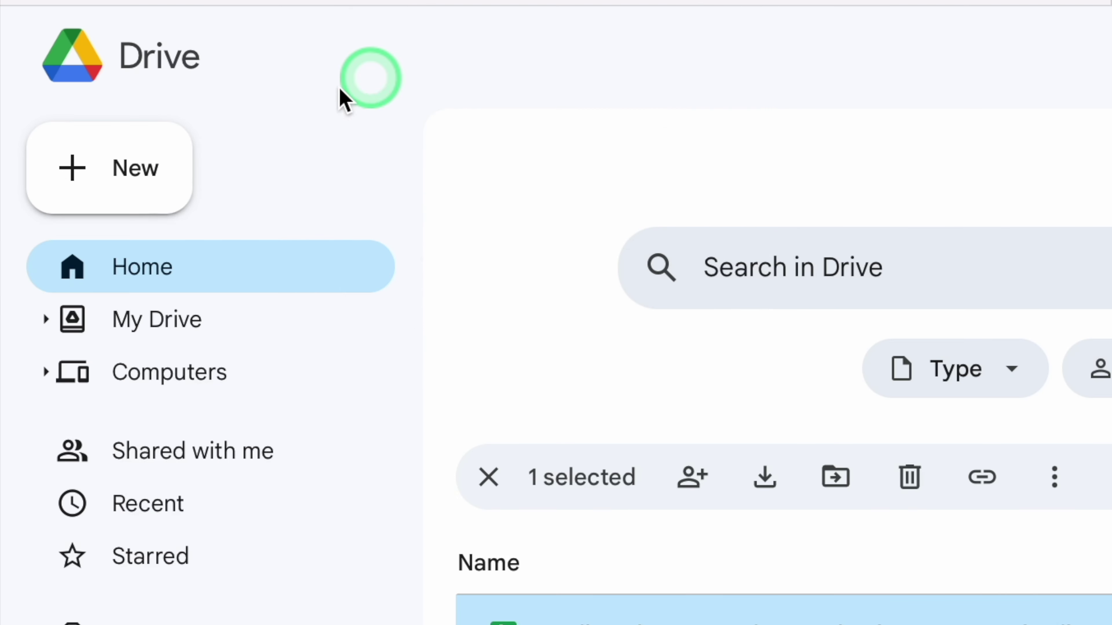
{"action": "left_click", "coordinate": [132, 178]}
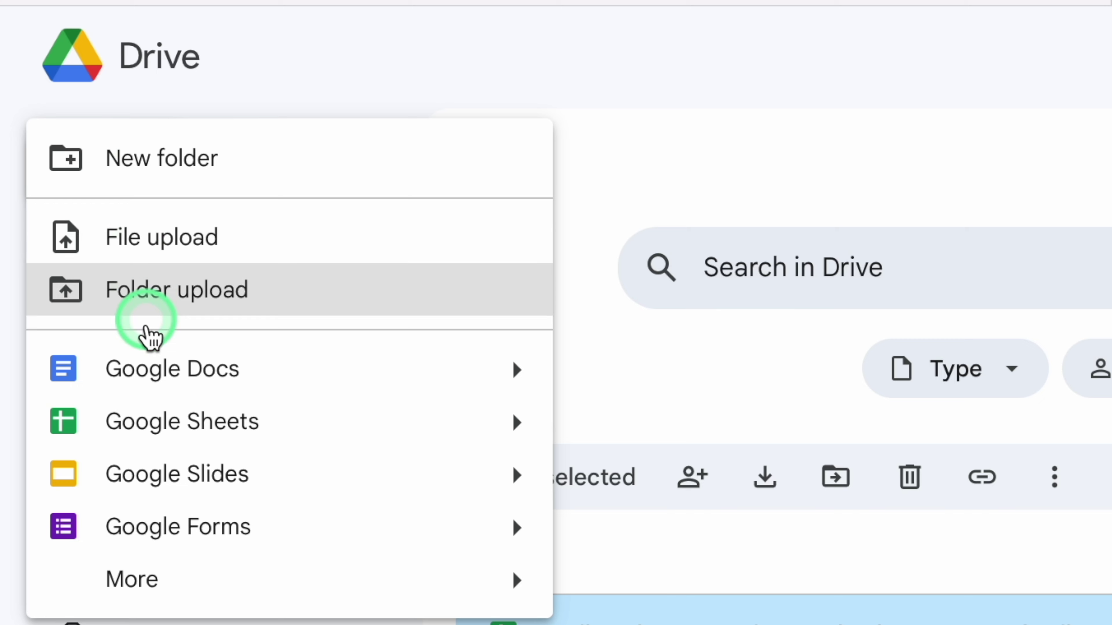
{"action": "left_click", "coordinate": [175, 433]}
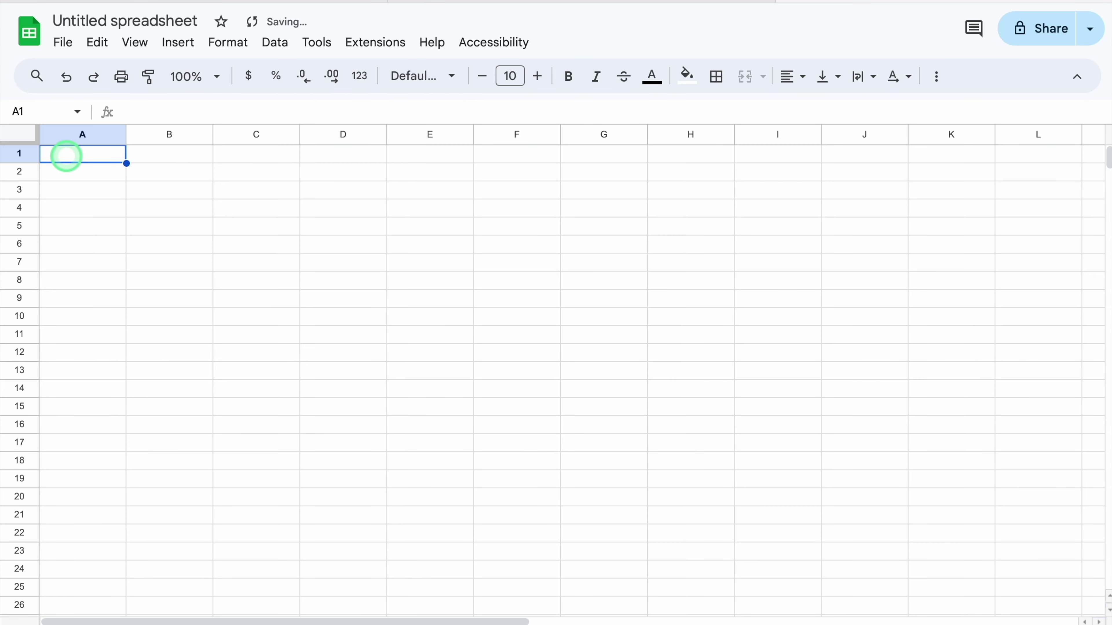
- Expand the empty sheet by repeatedly inserting columns to the left of all existing ones, starting with 26 and 52 columns
{"action": "left_click", "coordinate": [28, 132]}
{"action": "right_click", "coordinate": [70, 138]}
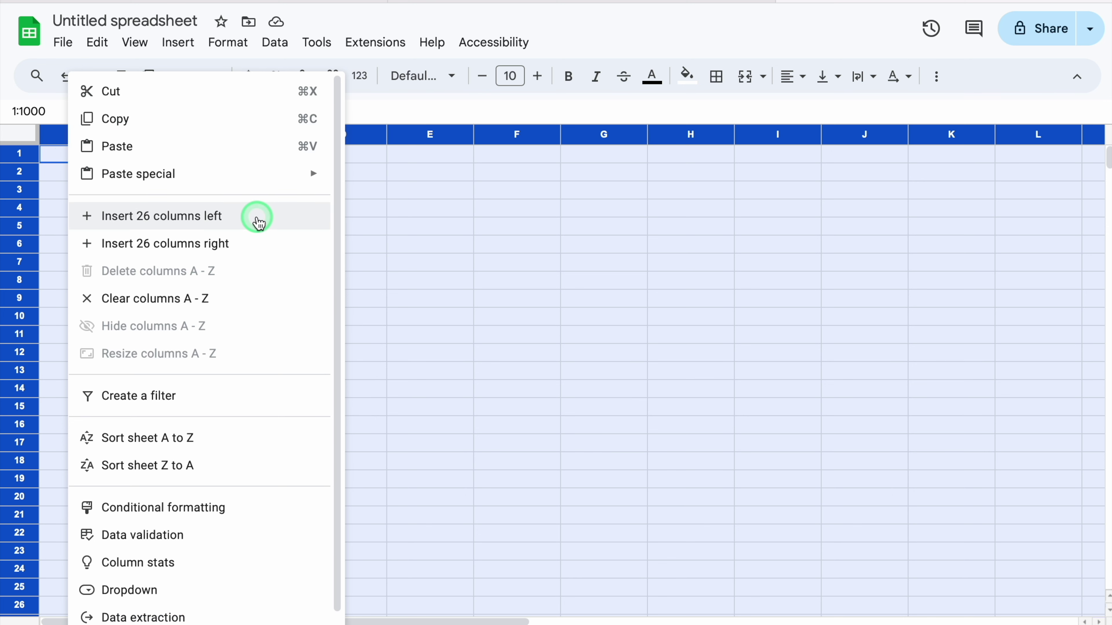
{"action": "left_click", "coordinate": [257, 222]}
{"action": "left_click", "coordinate": [27, 133]}
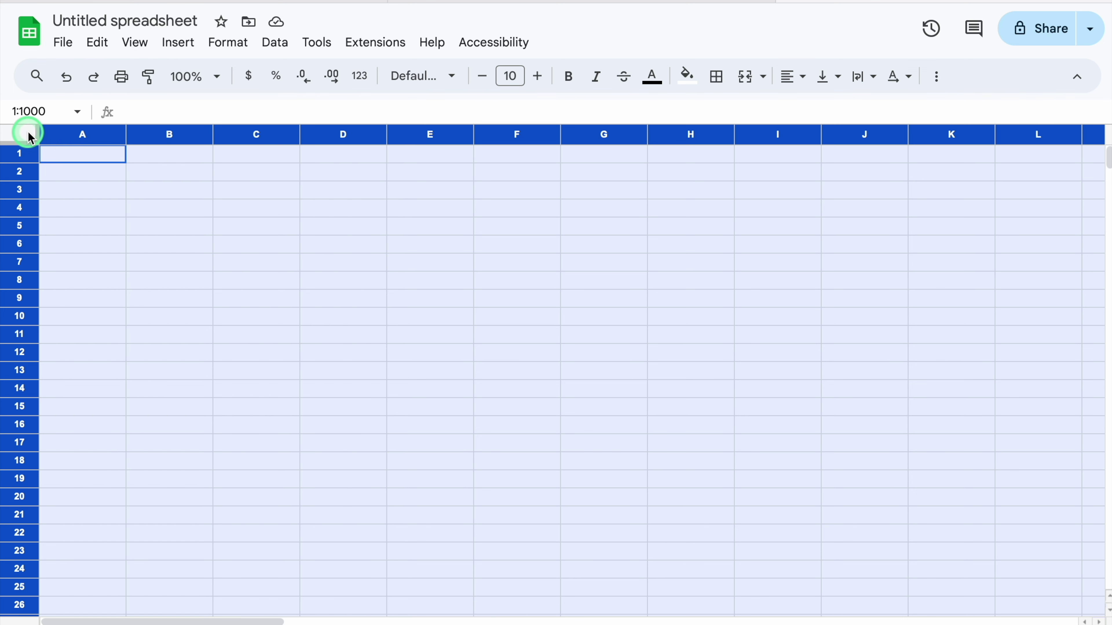
{"action": "right_click", "coordinate": [67, 139]}
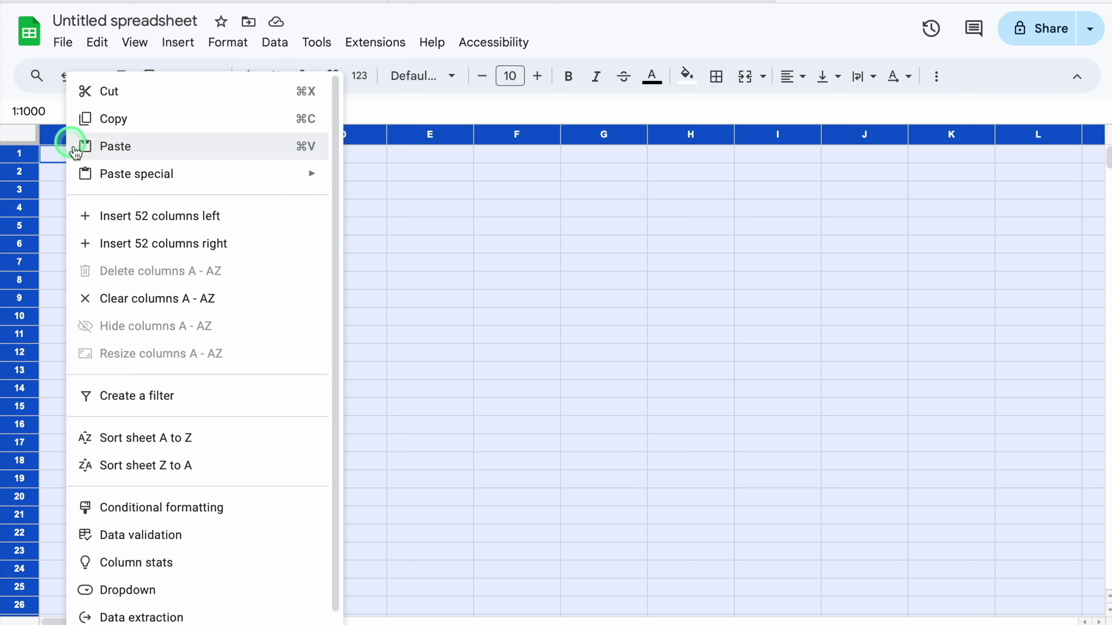
{"action": "left_click", "coordinate": [125, 221]}
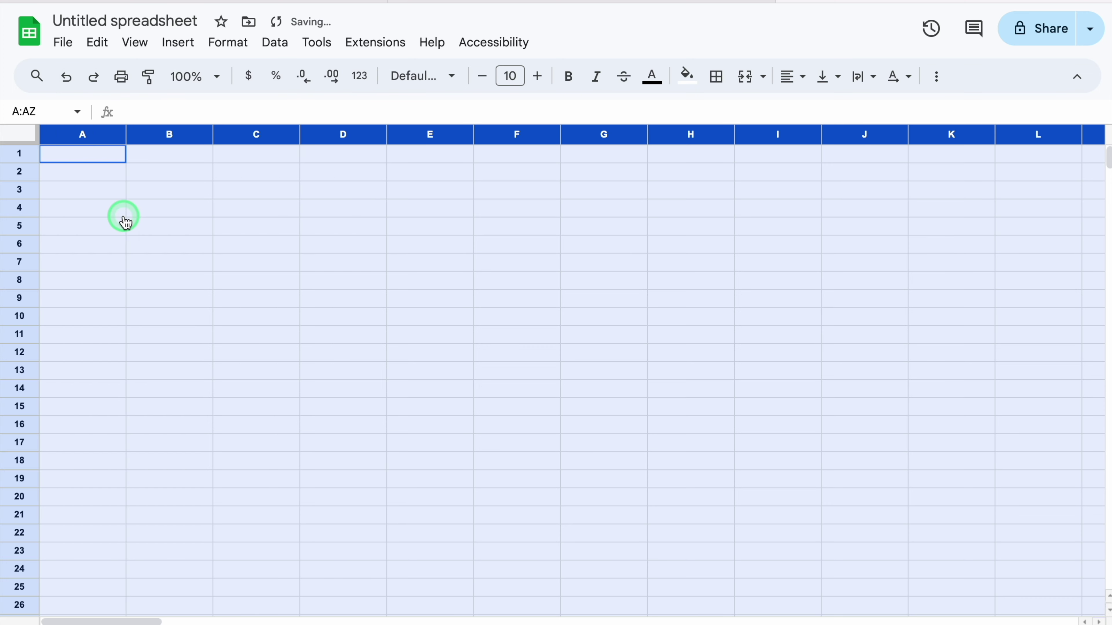
{"action": "right_click", "coordinate": [80, 202]}
{"action": "left_click", "coordinate": [125, 216]}
{"action": "left_click", "coordinate": [27, 133]}
{"action": "right_click", "coordinate": [80, 202]}
{"action": "left_click", "coordinate": [81, 156]}
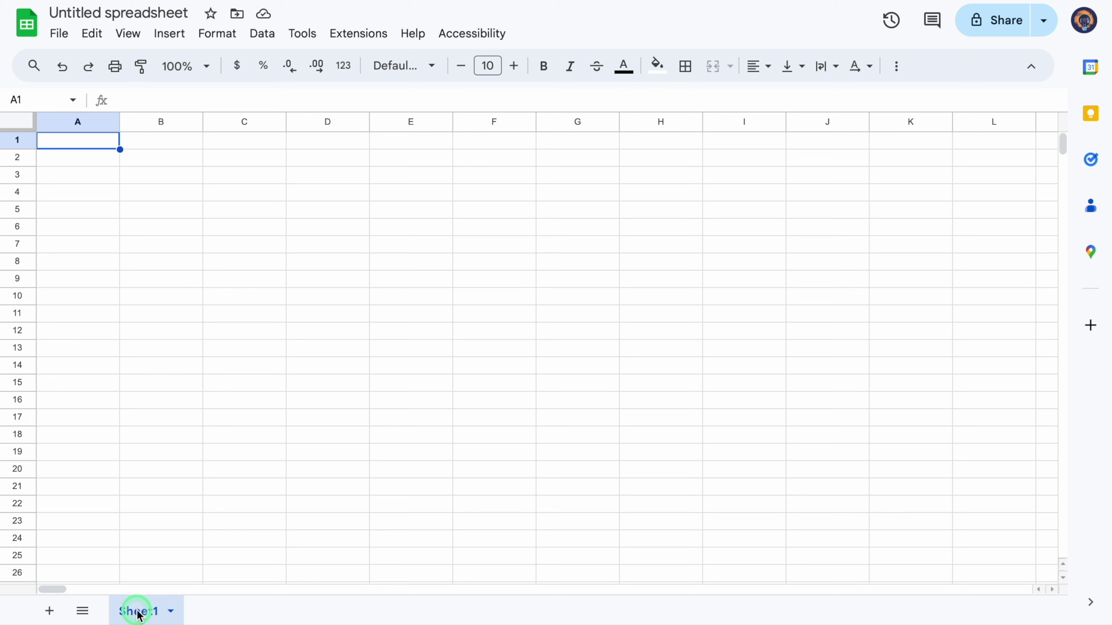
- Rename the sheet as Settings and paste the full contents of the example file's Settings sheet into it from cell A1
{"action": "double_click", "coordinate": [138, 612]}
{"action": "type", "text": "Settings"}
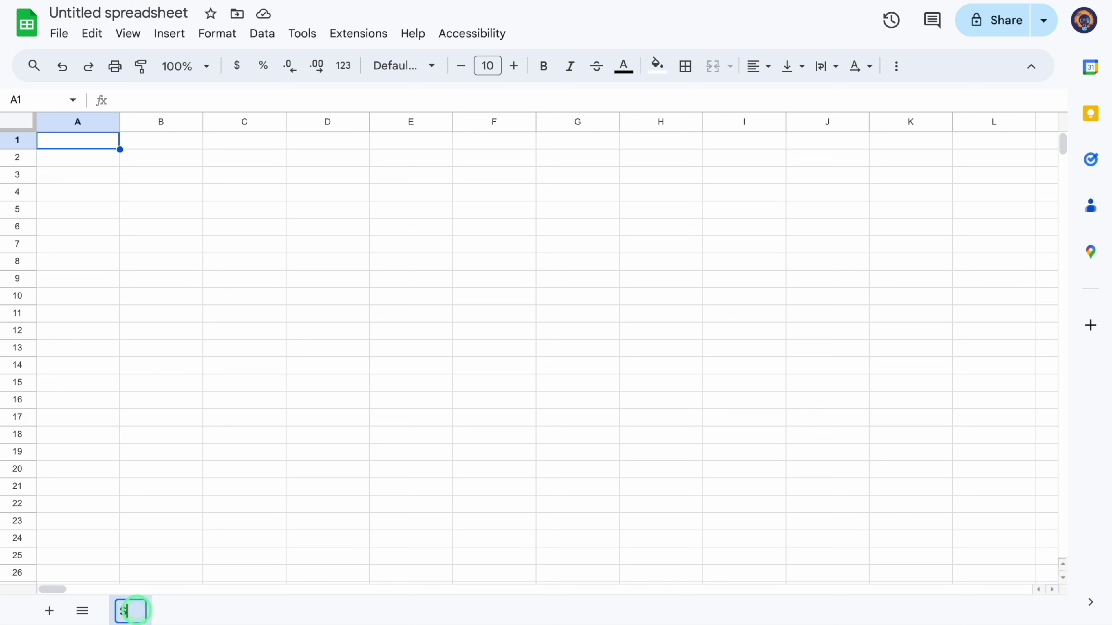
{"action": "left_click", "coordinate": [77, 154]}
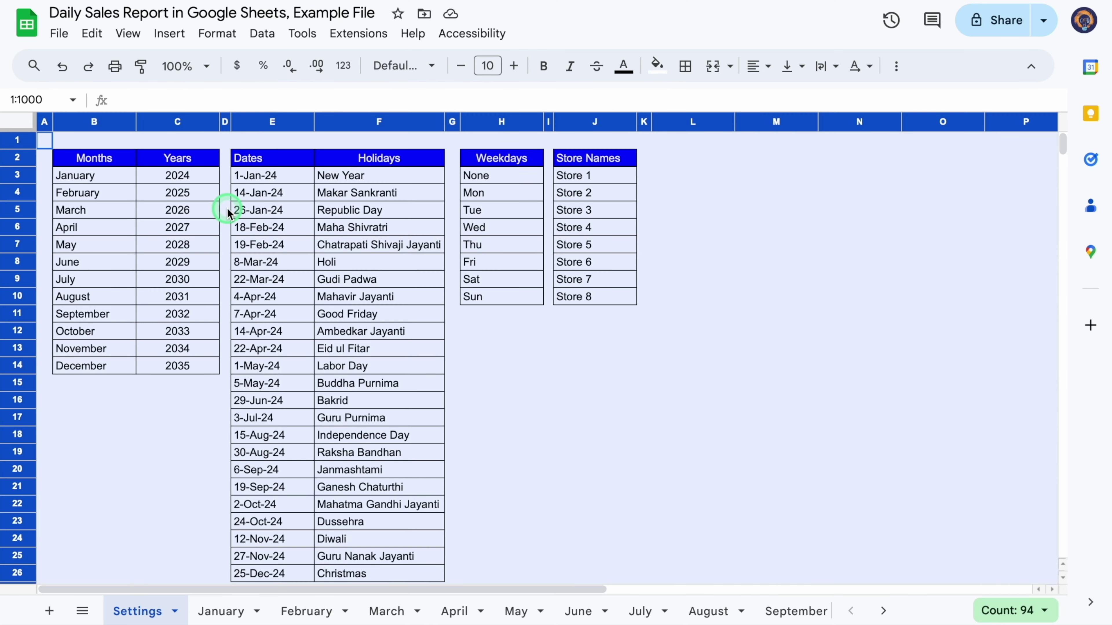
{"action": "key", "text": "ctrl+Tab"}
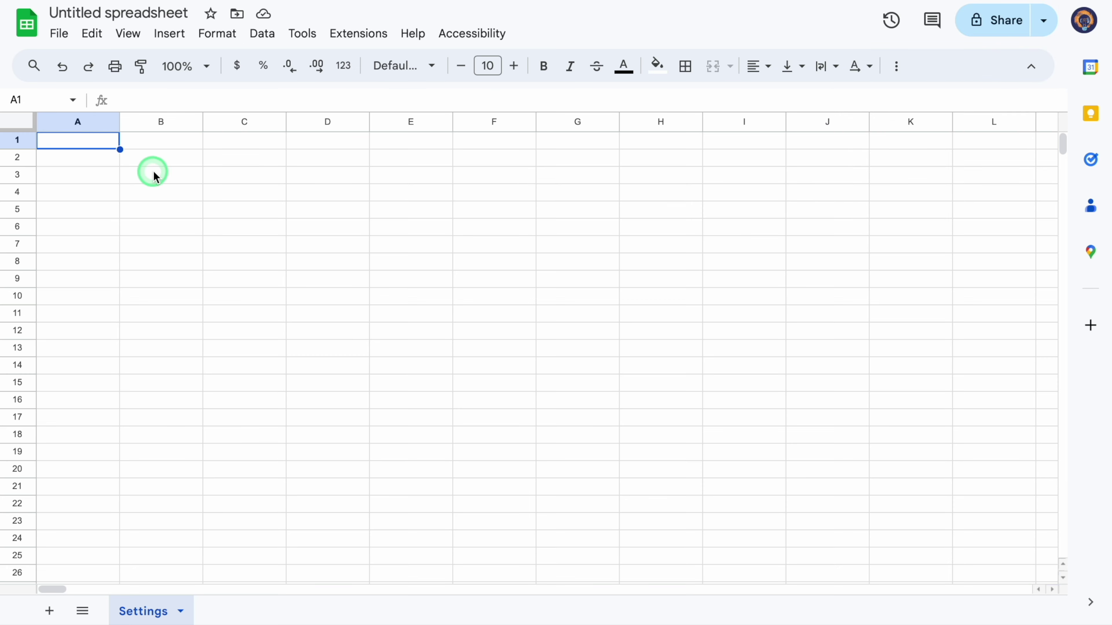
{"action": "key", "text": "ctrl+v"}
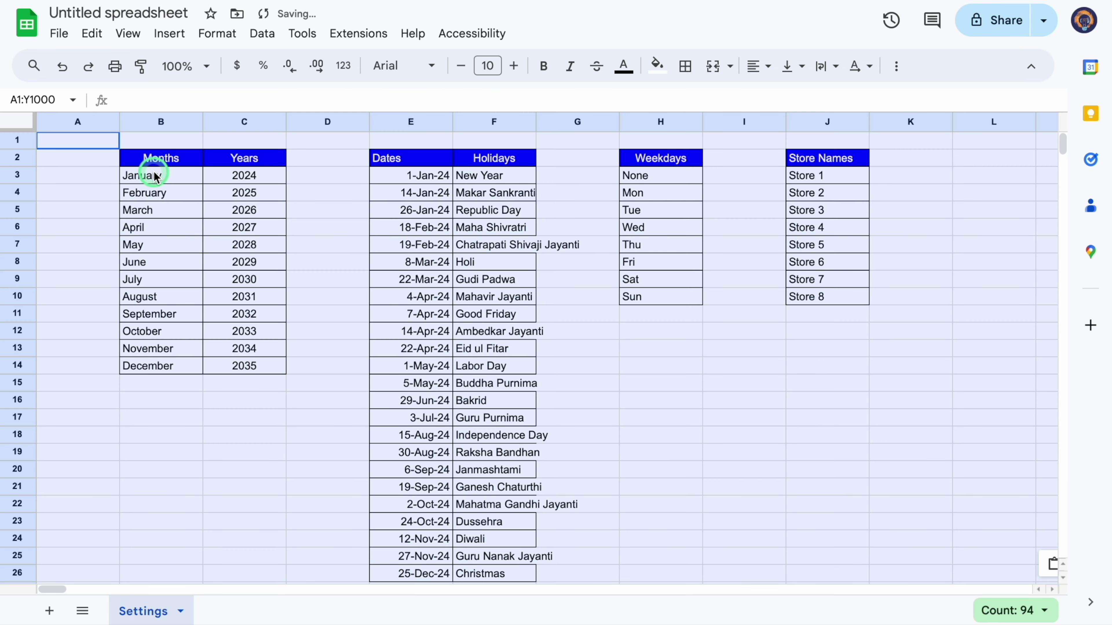
- Narrow the spacer columns A, D, G and I on the Settings sheet and widen column F to fit the holiday names
{"action": "left_click", "coordinate": [82, 178]}
{"action": "left_click_drag", "start_coordinate": [119, 121], "coordinate": [45, 127]}
{"action": "left_click_drag", "start_coordinate": [295, 122], "coordinate": [224, 122]}
{"action": "double_click", "coordinate": [391, 122]}
{"action": "left_click_drag", "start_coordinate": [520, 122], "coordinate": [449, 121]}
{"action": "left_click_drag", "start_coordinate": [615, 122], "coordinate": [546, 132]}
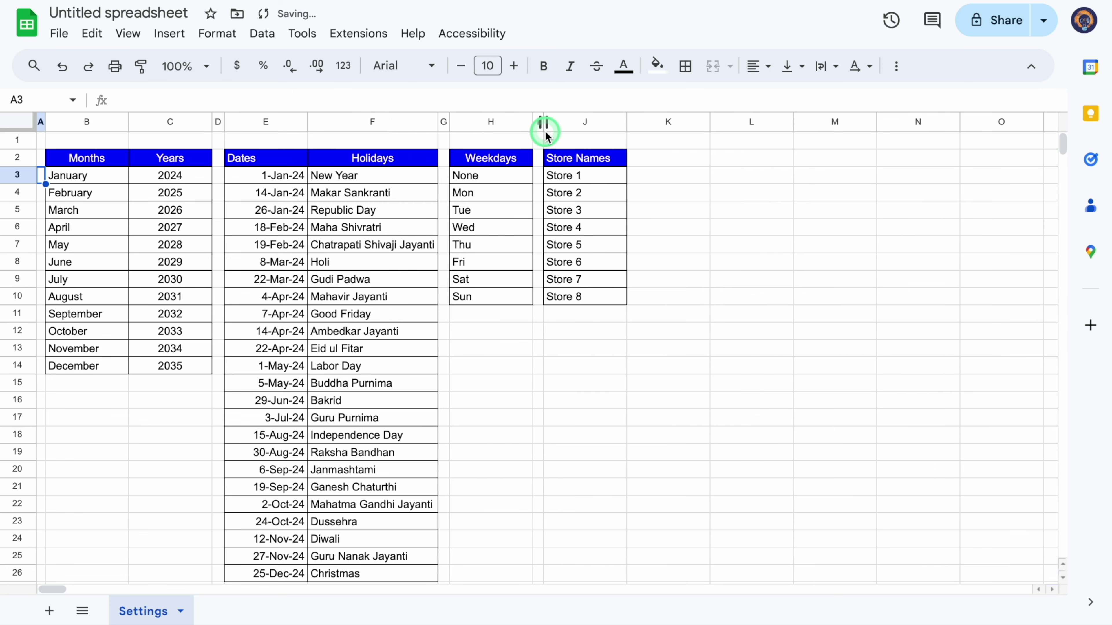
- Hide the gridlines on the Settings sheet
{"action": "left_click", "coordinate": [584, 158]}
{"action": "left_click", "coordinate": [127, 34]}
{"action": "mouse_move", "coordinate": [173, 65]}
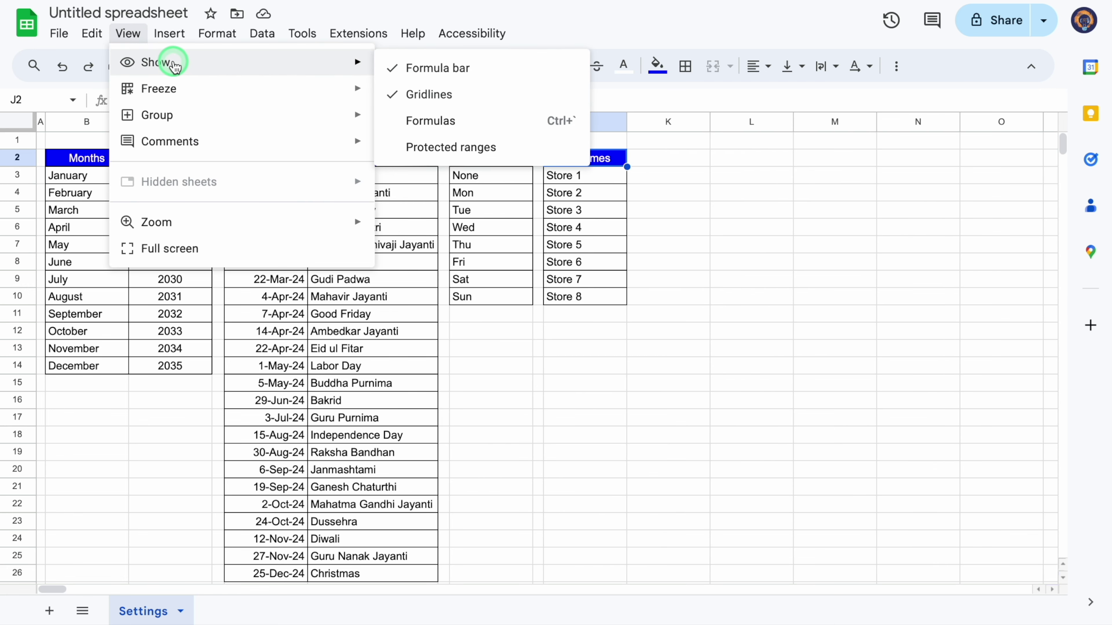
{"action": "left_click", "coordinate": [433, 94]}
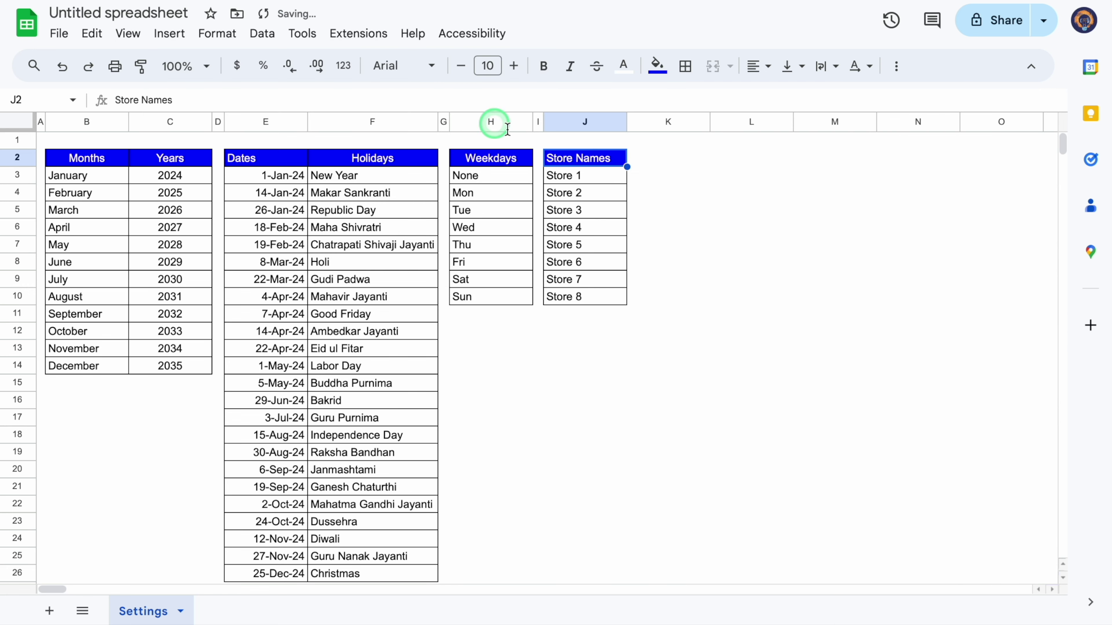
{"action": "left_click", "coordinate": [100, 455]}
- Add a new sheet and name it January
{"action": "left_click", "coordinate": [50, 611]}
{"action": "double_click", "coordinate": [237, 612]}
{"action": "type", "text": "January"}
{"action": "left_click", "coordinate": [187, 232]}
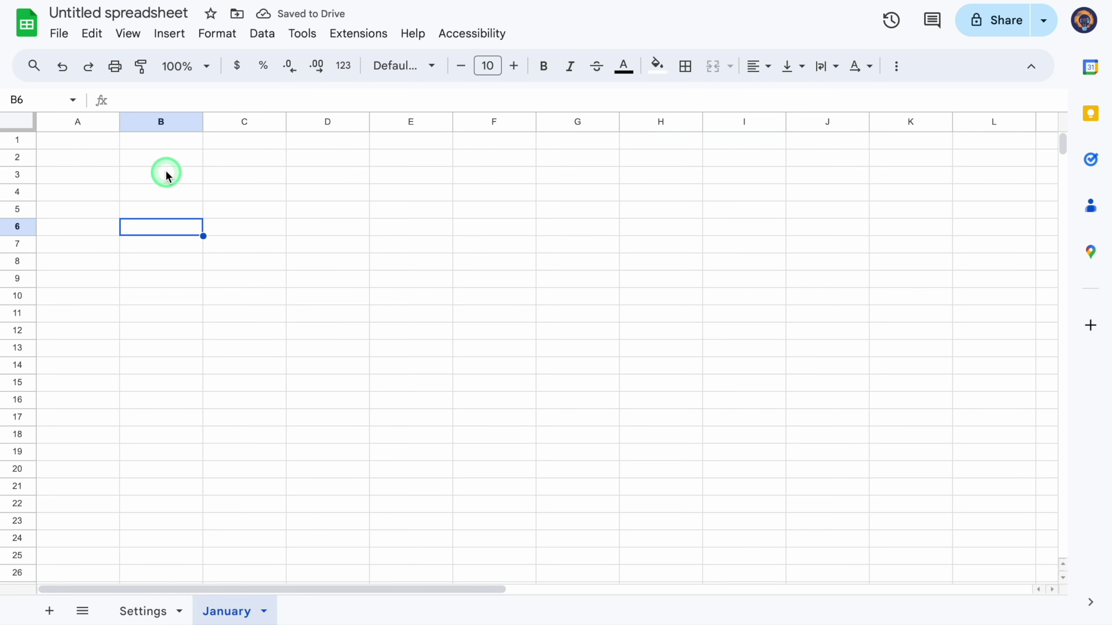
- Merge cells B2:C2 on the January sheet into one cell
{"action": "left_click_drag", "start_coordinate": [161, 155], "coordinate": [222, 159]}
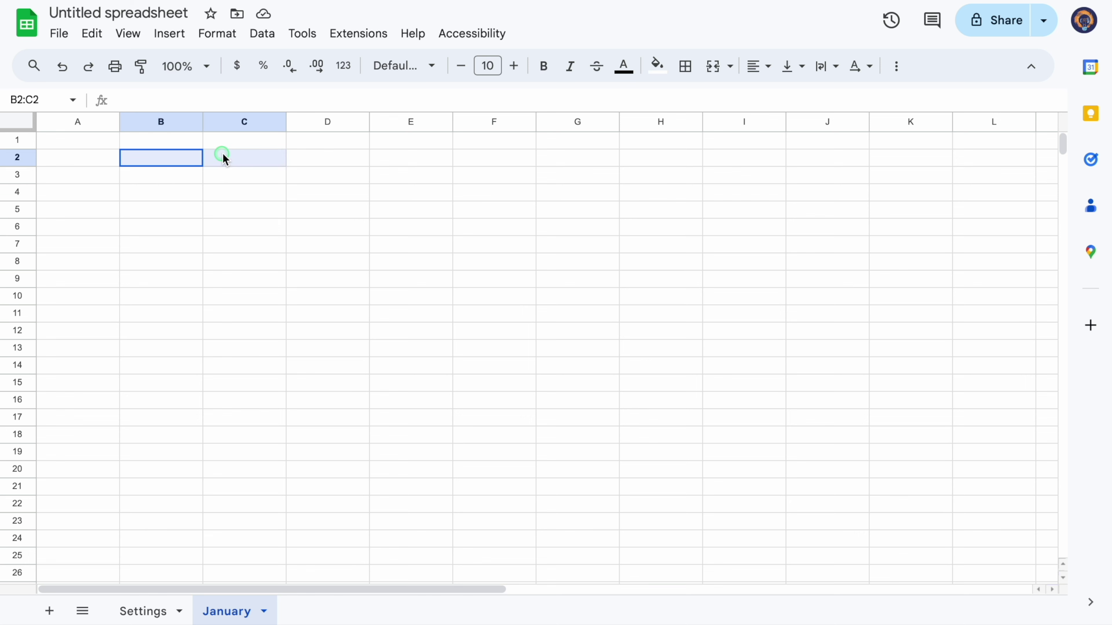
{"action": "left_click", "coordinate": [729, 67]}
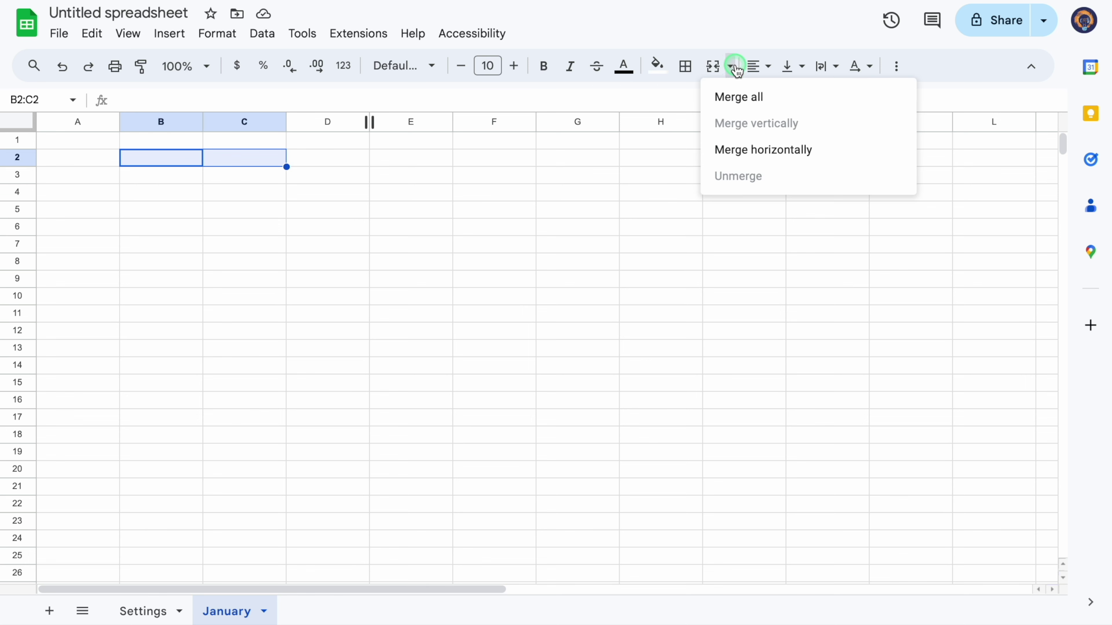
{"action": "left_click", "coordinate": [760, 97]}
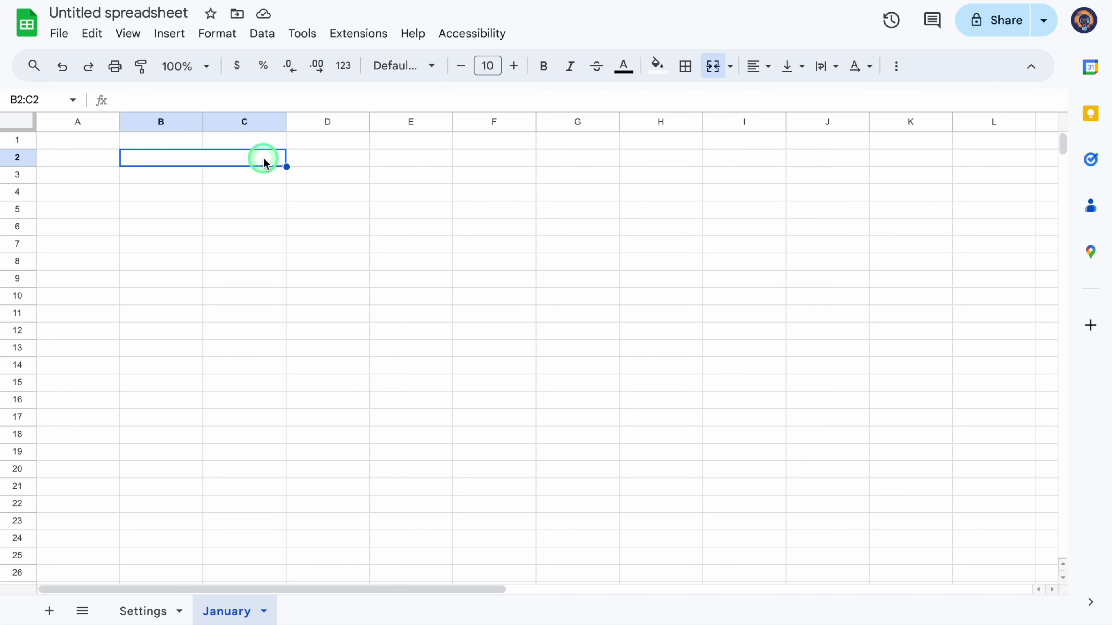
- Add a Dropdown (from a range) validation rule to January!B2:C2 with the months in Settings!B3:B14 as its source
{"action": "left_click", "coordinate": [261, 33]}
{"action": "left_click", "coordinate": [355, 370]}
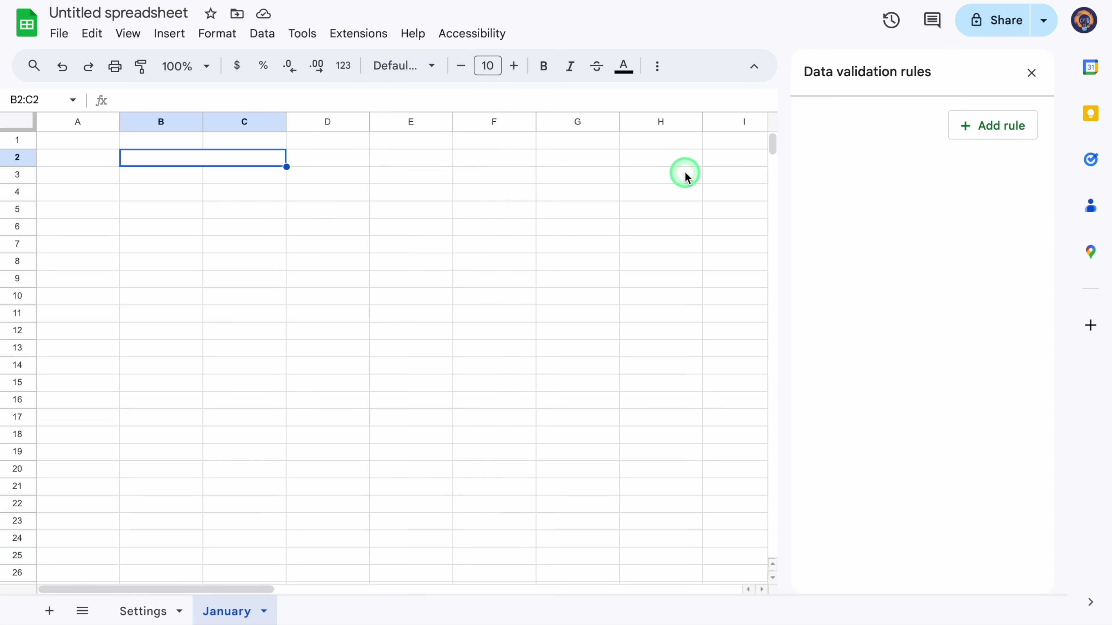
{"action": "left_click", "coordinate": [1008, 130]}
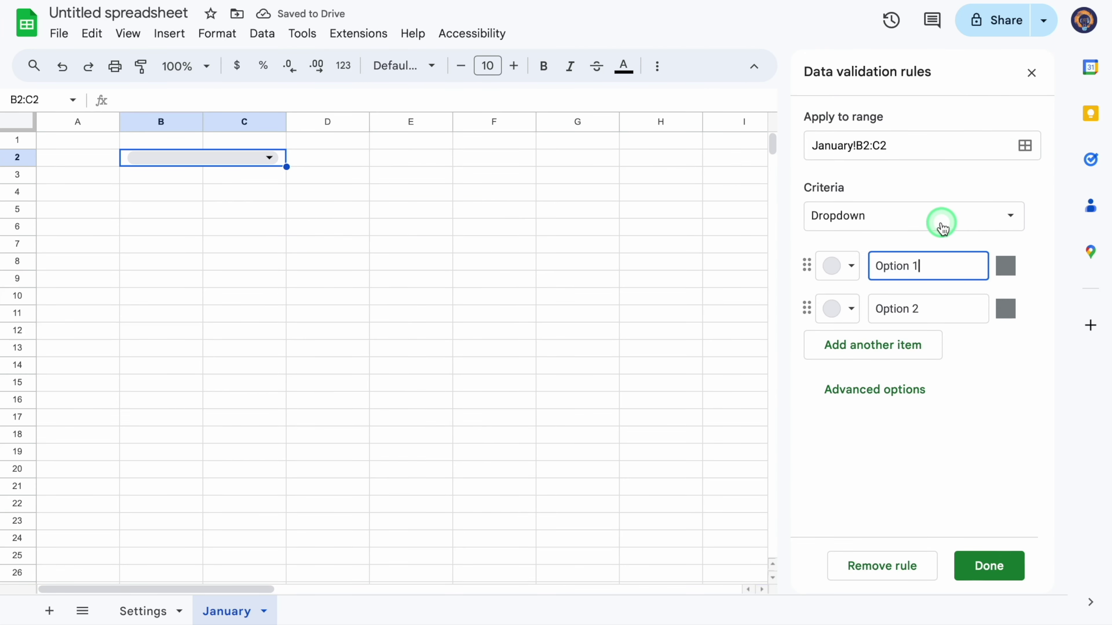
{"action": "left_click", "coordinate": [1011, 219]}
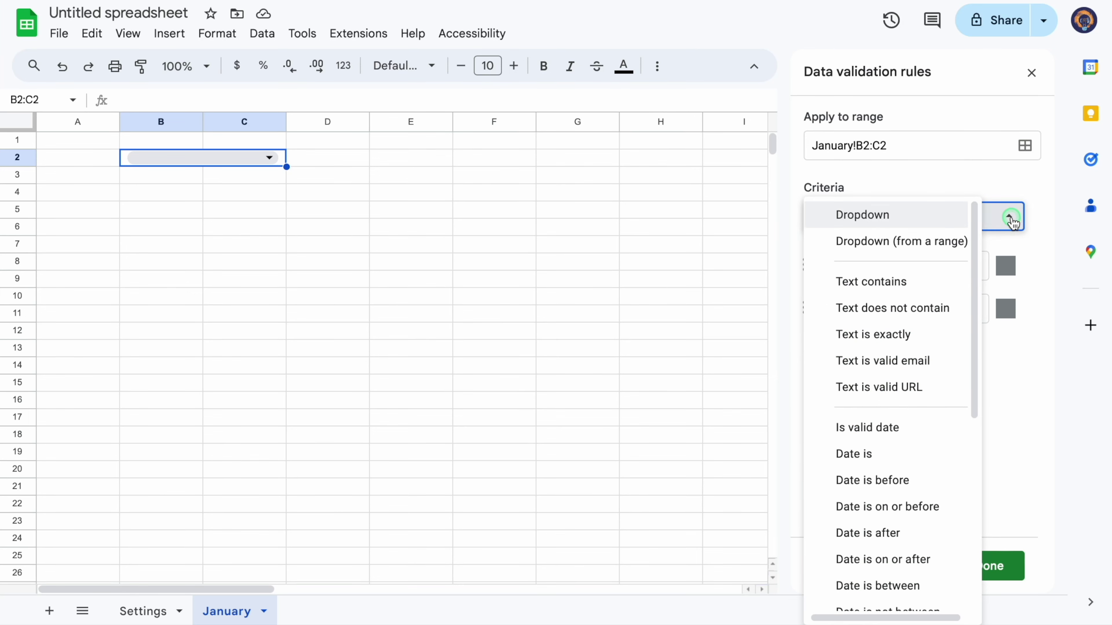
{"action": "left_click", "coordinate": [950, 249]}
{"action": "left_click", "coordinate": [882, 267]}
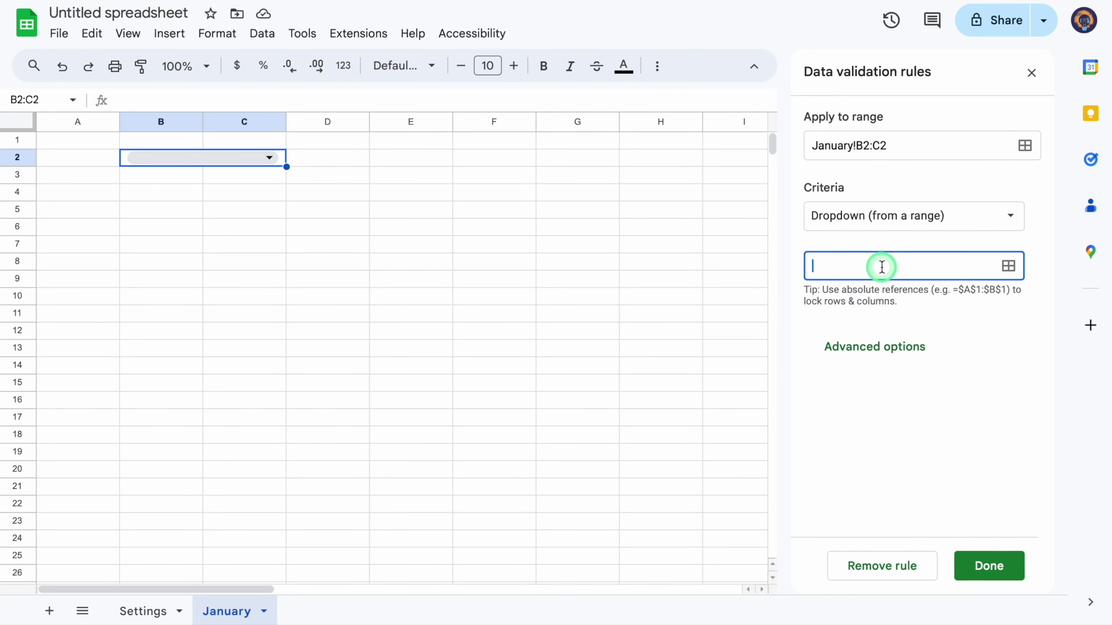
{"action": "left_click", "coordinate": [151, 612]}
{"action": "left_click", "coordinate": [858, 265]}
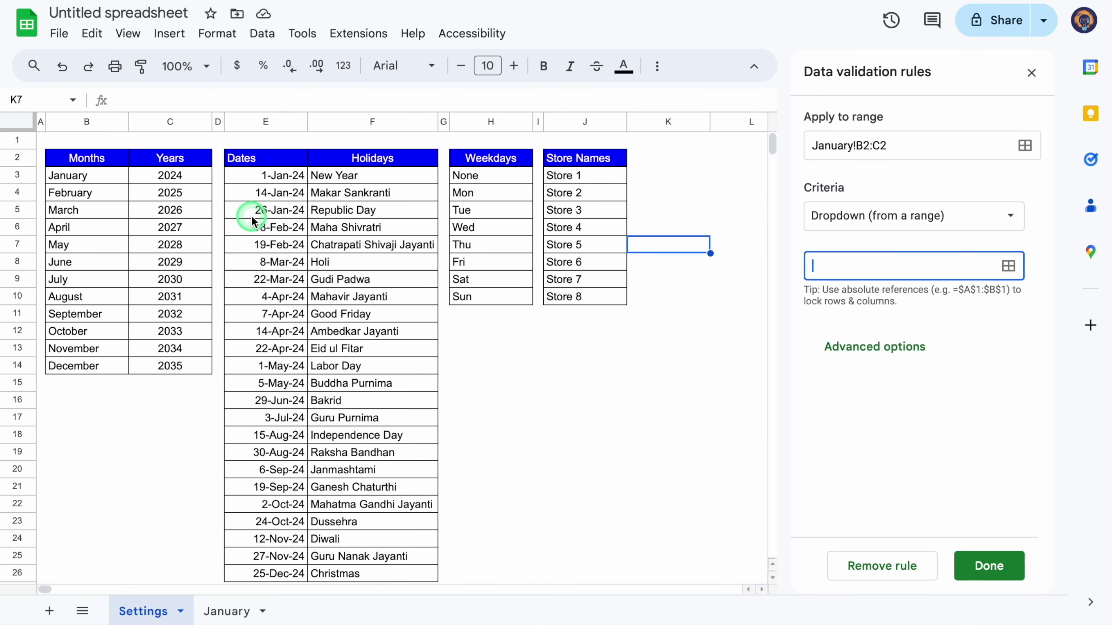
{"action": "left_click_drag", "start_coordinate": [101, 182], "coordinate": [104, 366]}
{"action": "left_click", "coordinate": [652, 363]}
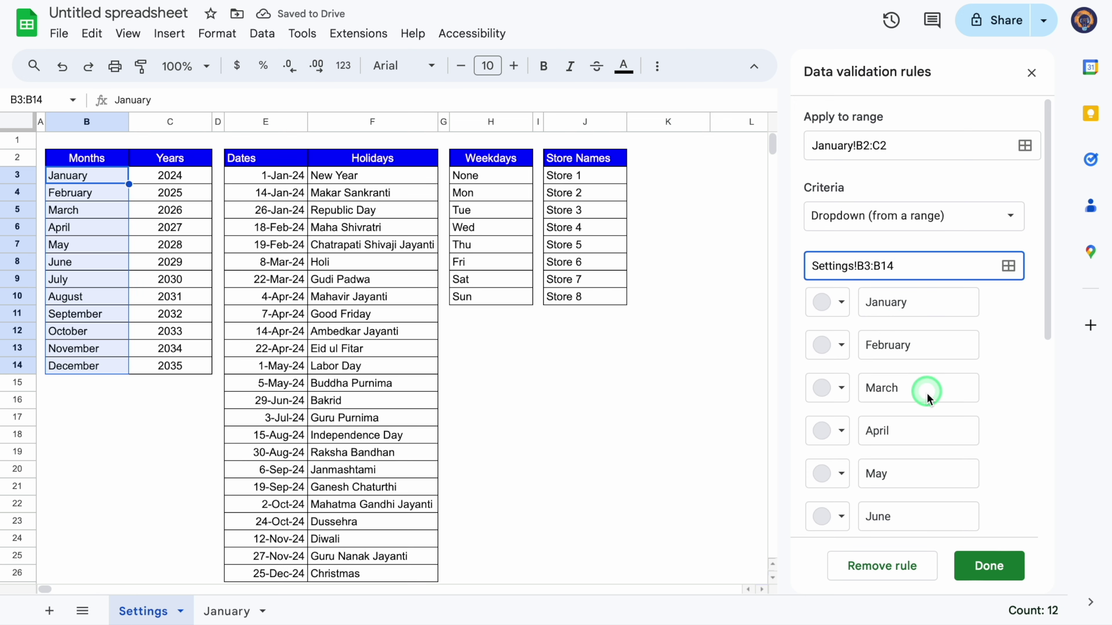
- Assign dark background colours such as red, brown, green and blue to the twelve month options and save the rule
{"action": "left_click", "coordinate": [841, 304]}
{"action": "left_click", "coordinate": [861, 390]}
{"action": "left_click", "coordinate": [841, 345]}
{"action": "left_click", "coordinate": [888, 433]}
{"action": "left_click", "coordinate": [842, 388]}
{"action": "left_click", "coordinate": [942, 285]}
{"action": "left_click", "coordinate": [969, 327]}
{"action": "left_click", "coordinate": [997, 370]}
{"action": "scroll", "coordinate": [1057, 465], "scroll_direction": "down", "scroll_amount": 7}
{"action": "scroll", "coordinate": [1057, 465], "scroll_direction": "down", "scroll_amount": 1}
{"action": "left_click", "coordinate": [842, 214]}
{"action": "left_click", "coordinate": [842, 257]}
{"action": "left_click", "coordinate": [841, 299]}
{"action": "left_click", "coordinate": [842, 342]}
{"action": "left_click", "coordinate": [841, 386]}
{"action": "left_click", "coordinate": [842, 428]}
{"action": "left_click", "coordinate": [915, 282]}
{"action": "left_click", "coordinate": [989, 566]}
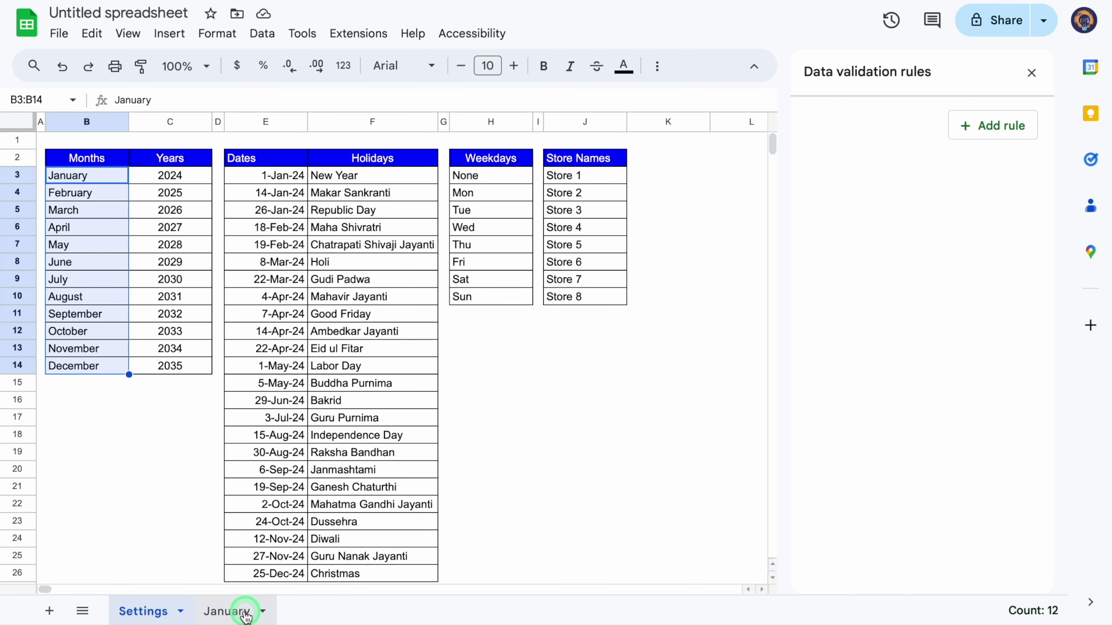
- Choose January in the month dropdown in B2 of the January sheet
{"action": "left_click", "coordinate": [231, 611]}
{"action": "left_click", "coordinate": [92, 143]}
{"action": "left_click", "coordinate": [271, 158]}
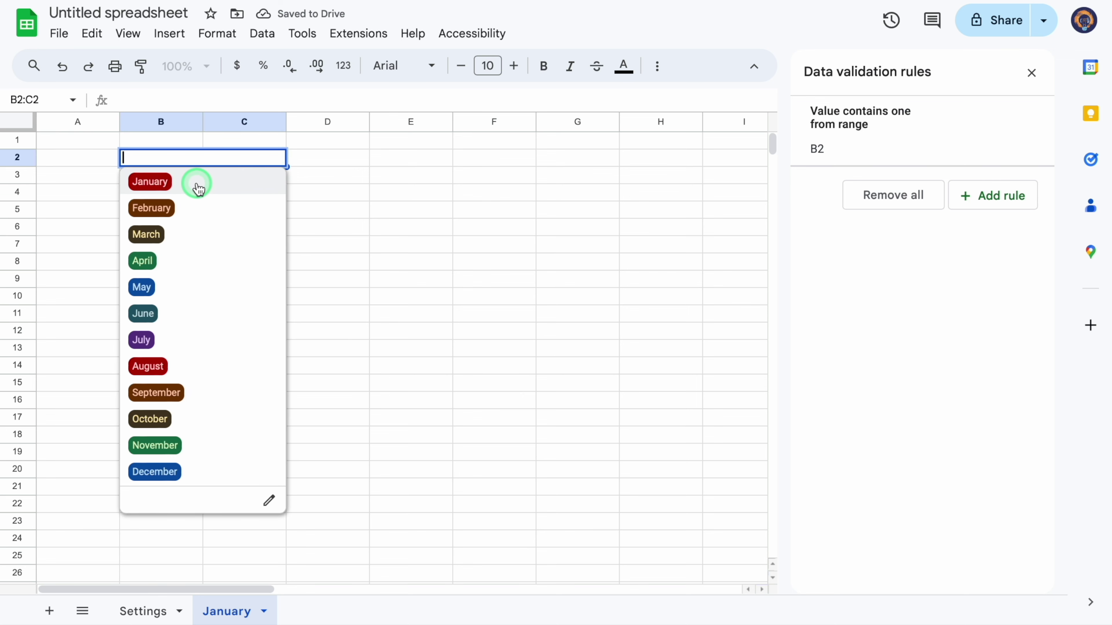
{"action": "left_click", "coordinate": [199, 187]}
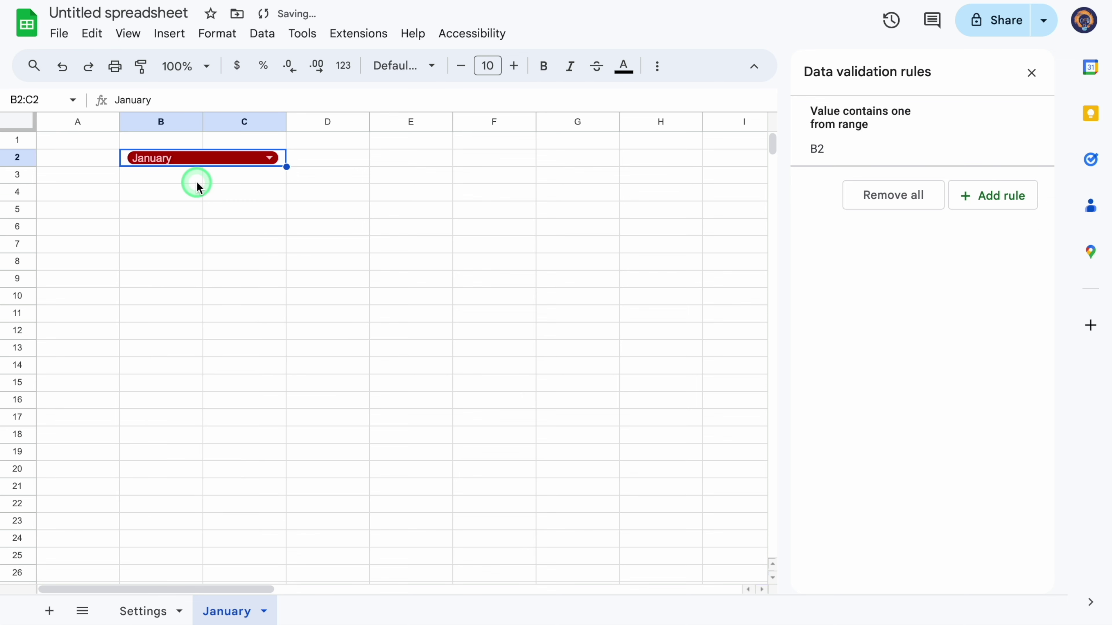
- Close the validation rules, centre the month in B2 horizontally and set its font size to 17
{"action": "left_click", "coordinate": [1031, 72]}
{"action": "left_click", "coordinate": [767, 69]}
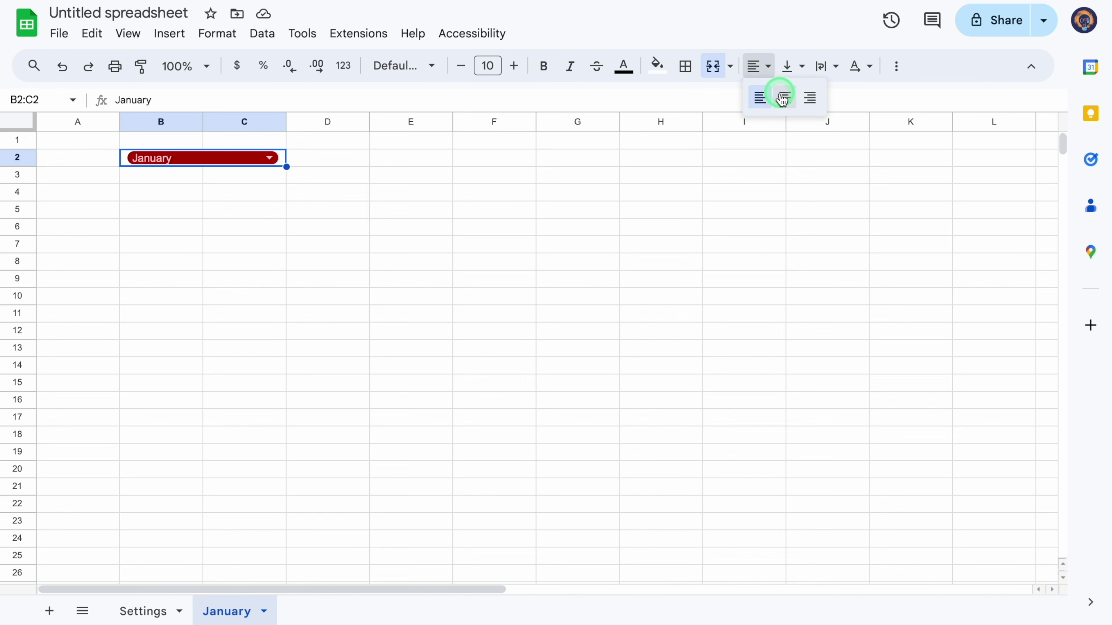
{"action": "left_click", "coordinate": [784, 97]}
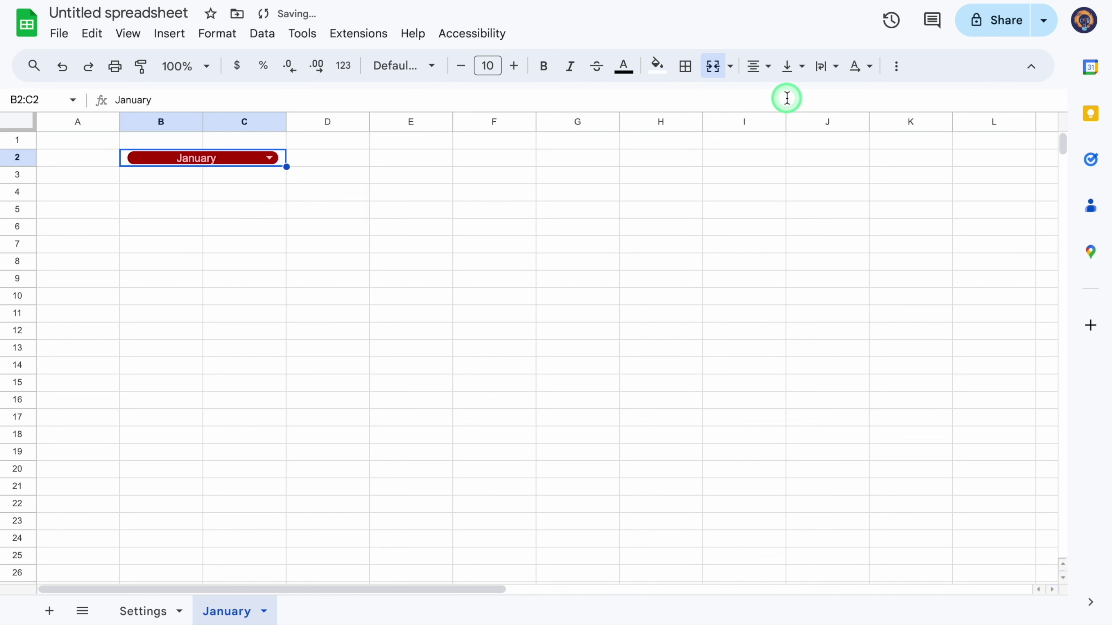
{"action": "left_click", "coordinate": [515, 66]}
{"action": "left_click", "coordinate": [515, 66]}
{"action": "left_click", "coordinate": [515, 66]}
{"action": "left_click", "coordinate": [516, 66]}
{"action": "left_click", "coordinate": [515, 66]}
{"action": "left_click", "coordinate": [515, 65]}
{"action": "left_click", "coordinate": [515, 66]}
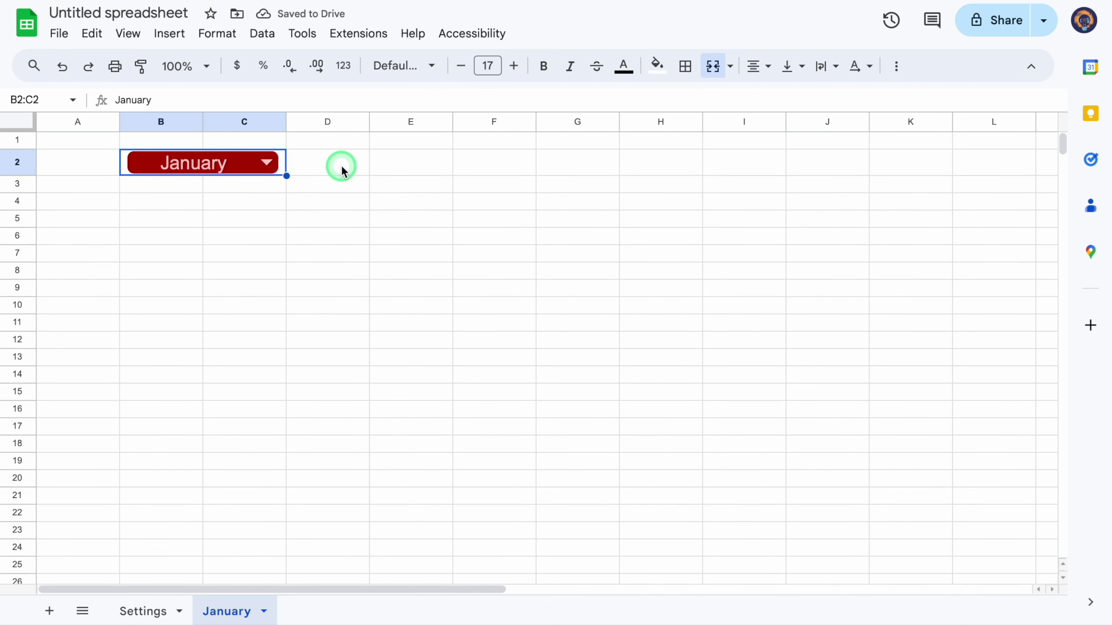
- Add a Dropdown (from a range) validation rule to January!D2 with the years in Settings!C3:C14 as its source
{"action": "left_click", "coordinate": [343, 171]}
{"action": "left_click", "coordinate": [264, 35]}
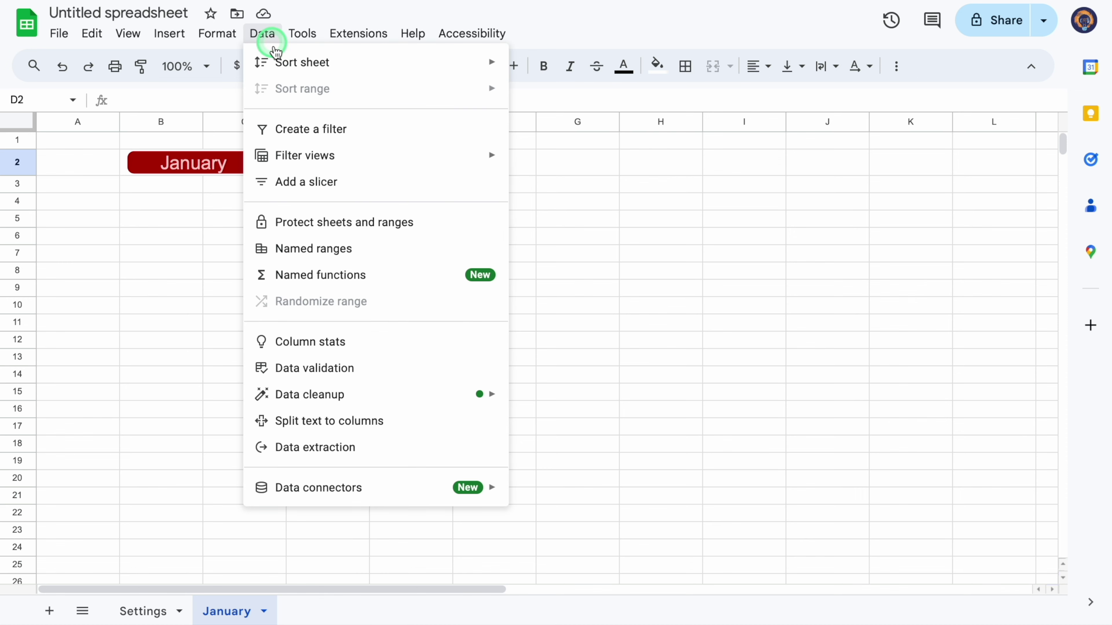
{"action": "left_click", "coordinate": [379, 371]}
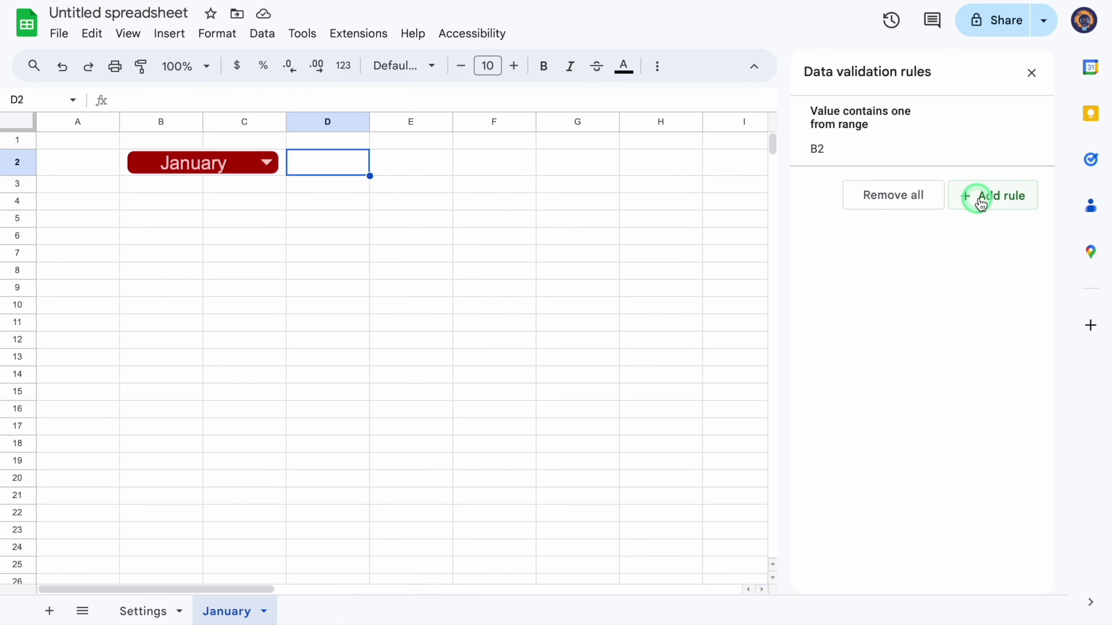
{"action": "left_click", "coordinate": [1001, 198]}
{"action": "left_click", "coordinate": [1007, 216]}
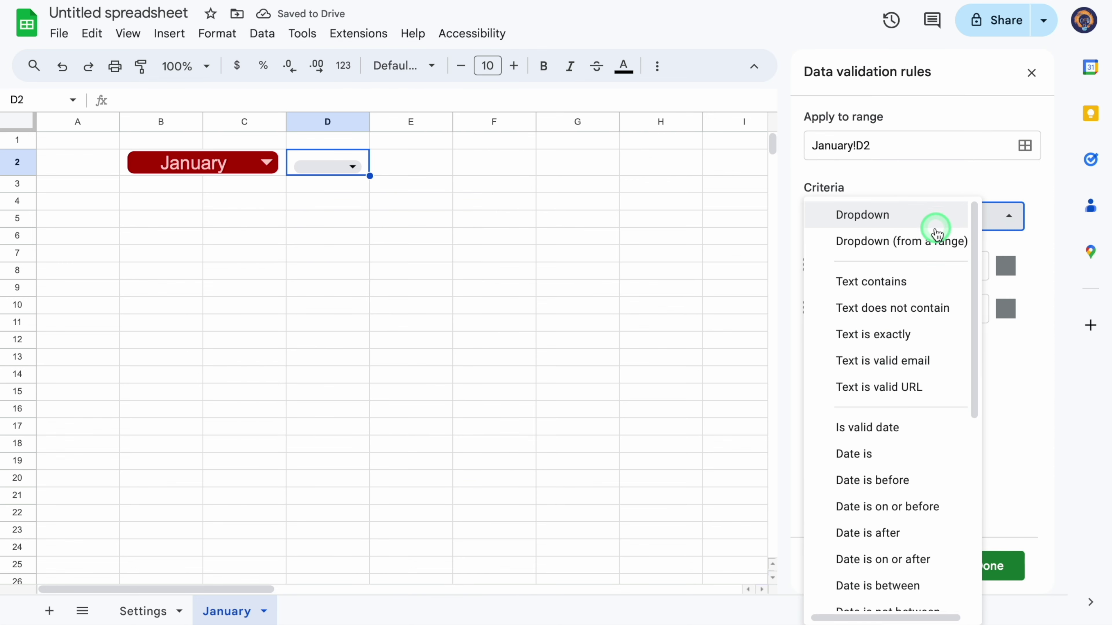
{"action": "left_click", "coordinate": [931, 244]}
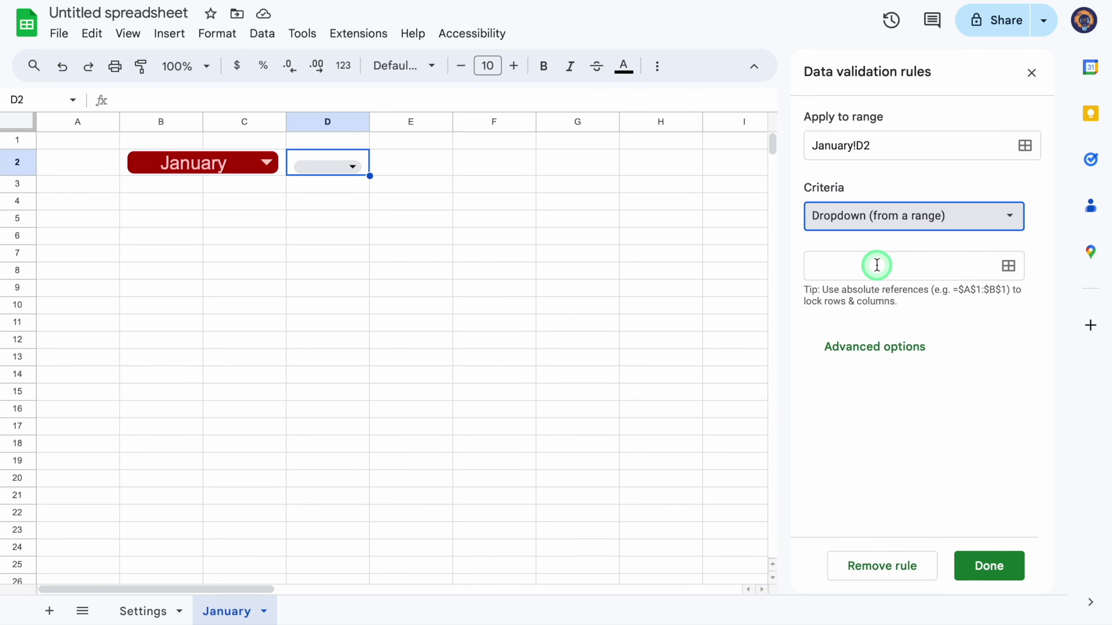
{"action": "left_click", "coordinate": [877, 265]}
{"action": "left_click", "coordinate": [141, 611]}
{"action": "left_click", "coordinate": [831, 261]}
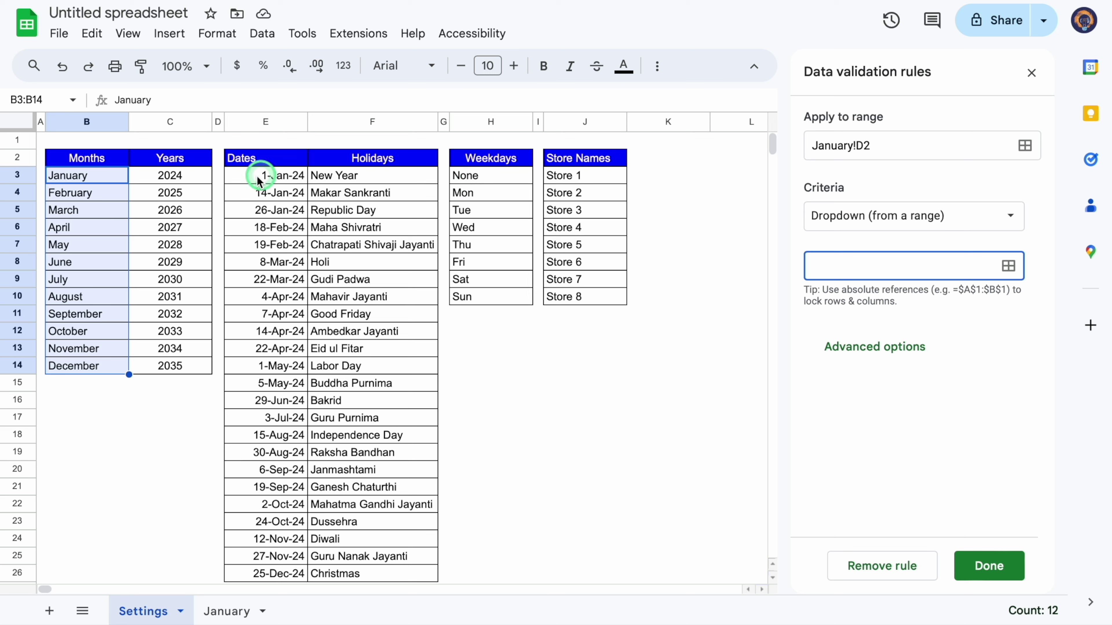
{"action": "left_click", "coordinate": [186, 177]}
{"action": "left_click_drag", "start_coordinate": [186, 176], "coordinate": [184, 366]}
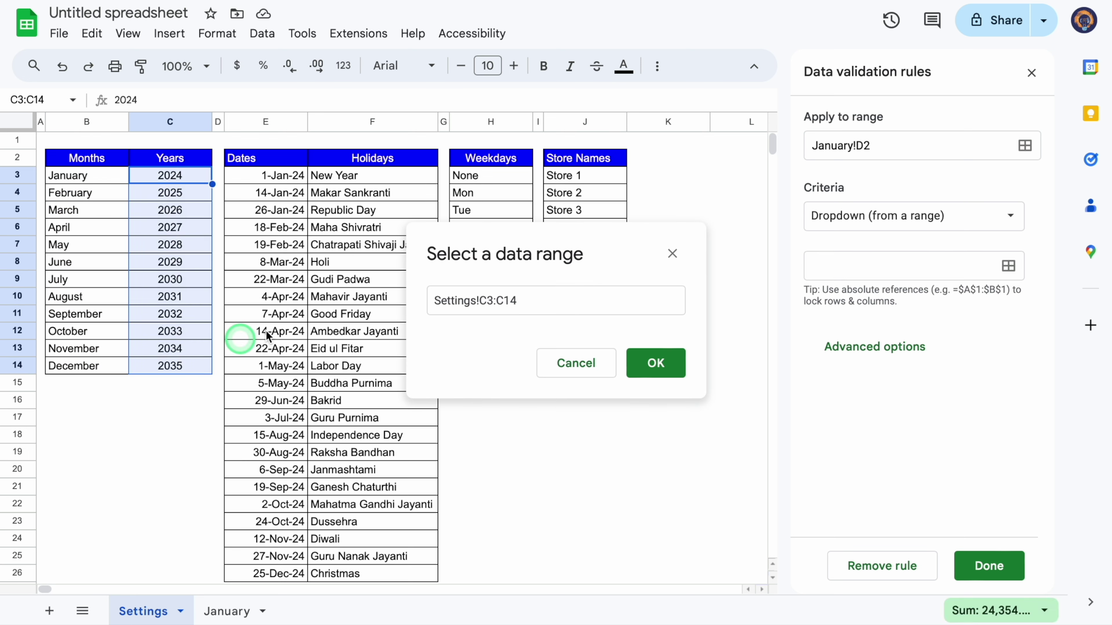
{"action": "left_click", "coordinate": [653, 363]}
- Assign background colours to the year options, save the rule and close the validation rules
{"action": "left_click", "coordinate": [841, 388]}
{"action": "left_click", "coordinate": [887, 442]}
{"action": "left_click", "coordinate": [841, 430]}
{"action": "left_click", "coordinate": [938, 255]}
{"action": "left_click", "coordinate": [840, 516]}
{"action": "left_click", "coordinate": [990, 566]}
{"action": "left_click", "coordinate": [1030, 73]}
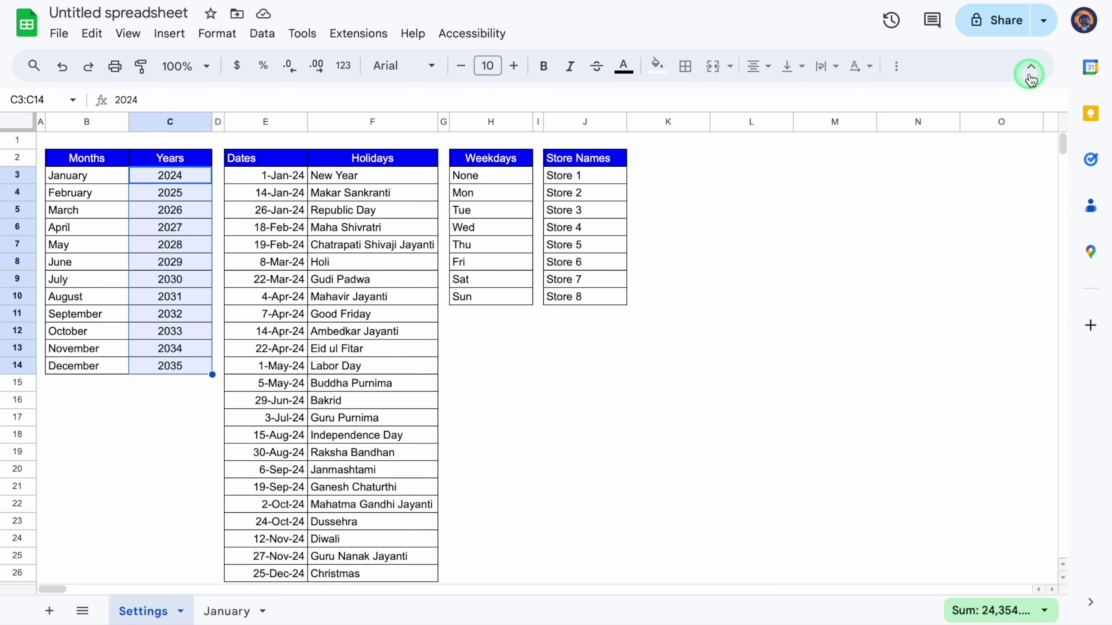
- Choose 2024 in the year dropdown in D2 of the January sheet
{"action": "left_click", "coordinate": [224, 610]}
{"action": "double_click", "coordinate": [353, 173]}
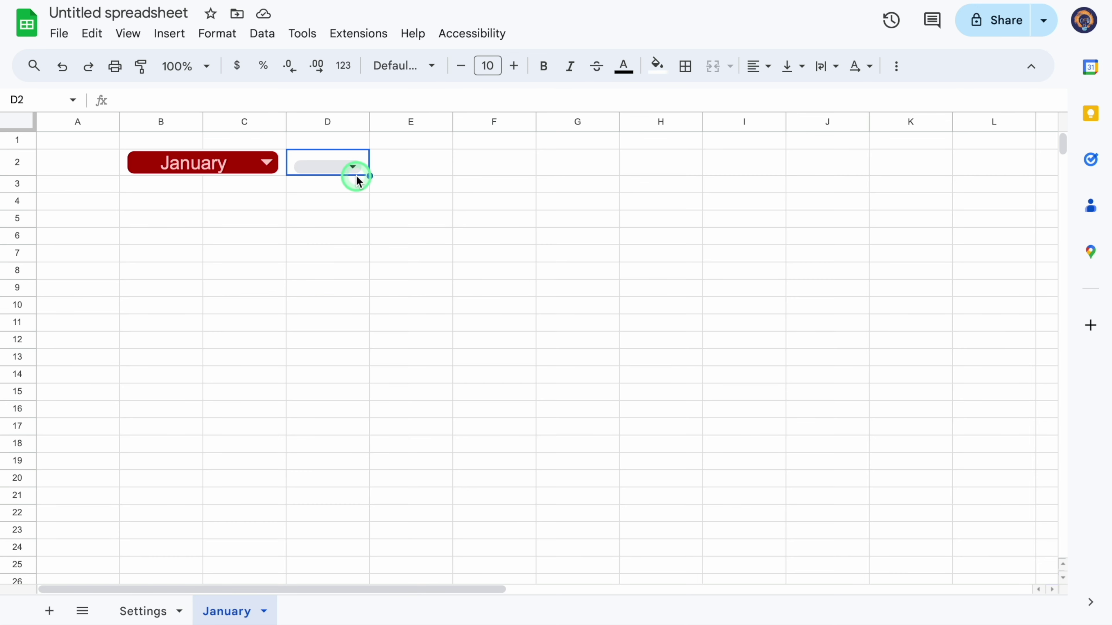
{"action": "left_click", "coordinate": [336, 193]}
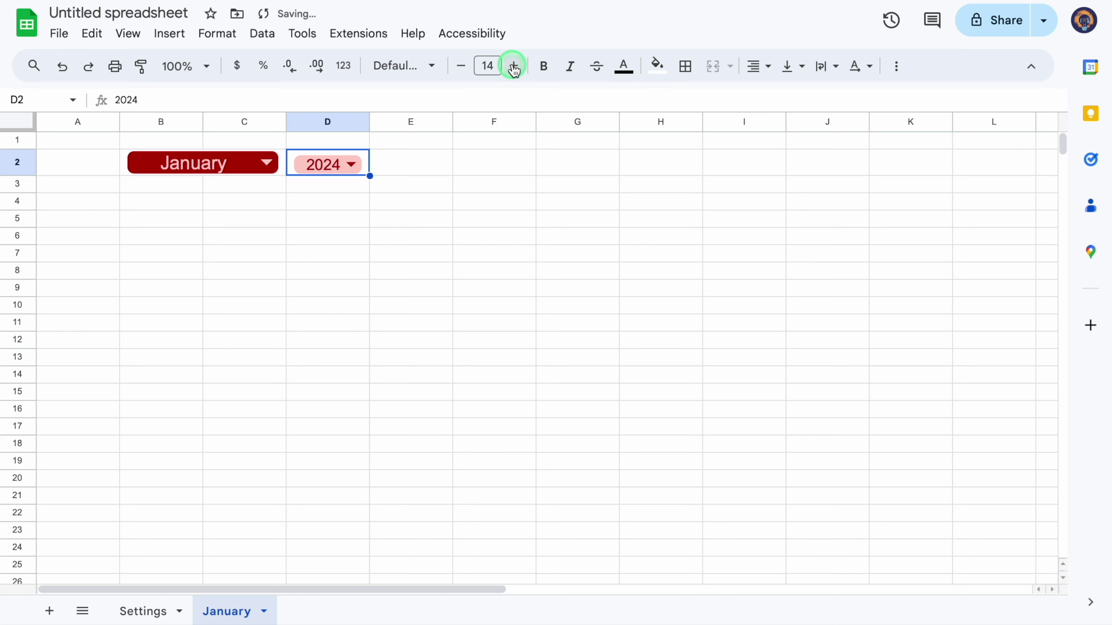
- Fill the month and year cells B2:D2 with black
{"action": "left_click", "coordinate": [124, 172]}
{"action": "left_click_drag", "start_coordinate": [182, 174], "coordinate": [322, 174]}
{"action": "left_click", "coordinate": [656, 66]}
{"action": "left_click", "coordinate": [663, 119]}
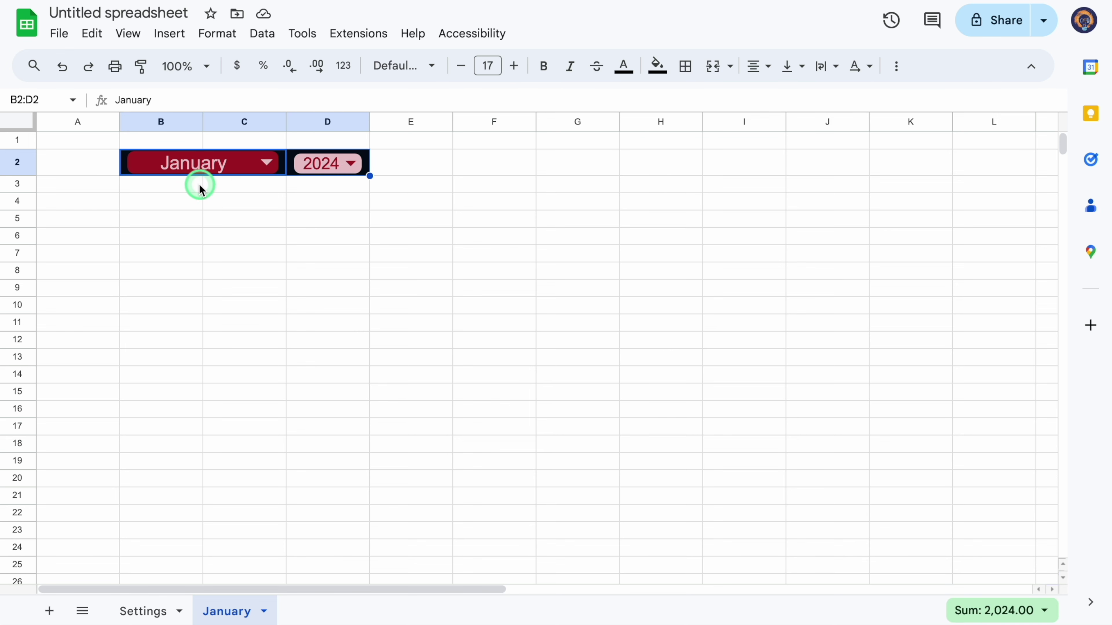
- Enter the label WEEKENDS in cell B3 below the month dropdown
{"action": "left_click", "coordinate": [186, 189]}
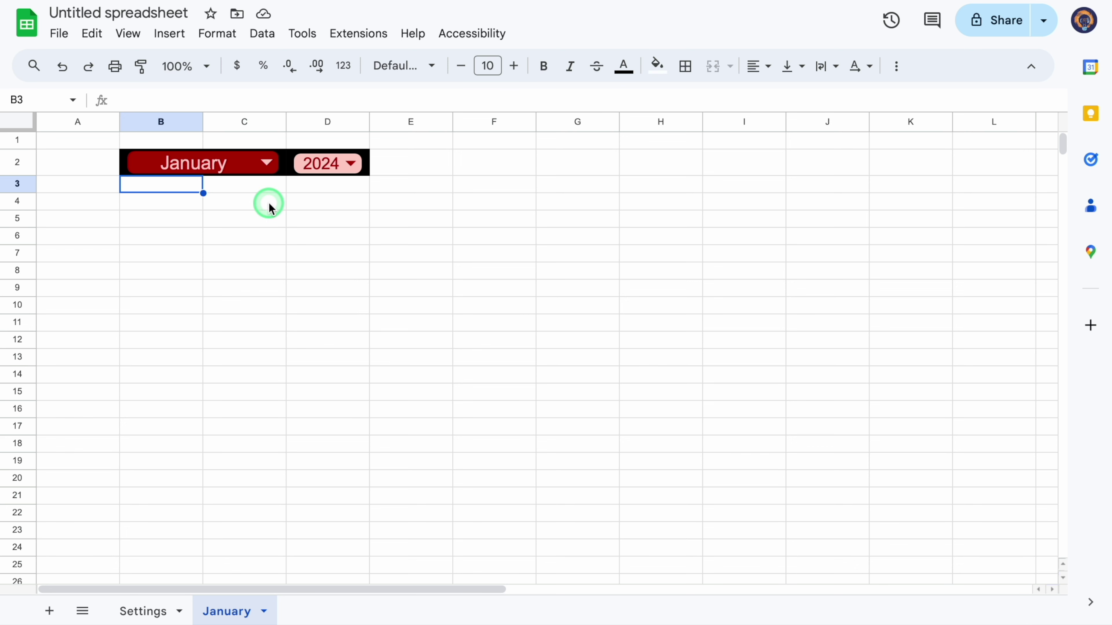
{"action": "type", "text": "WEEKENDS"}
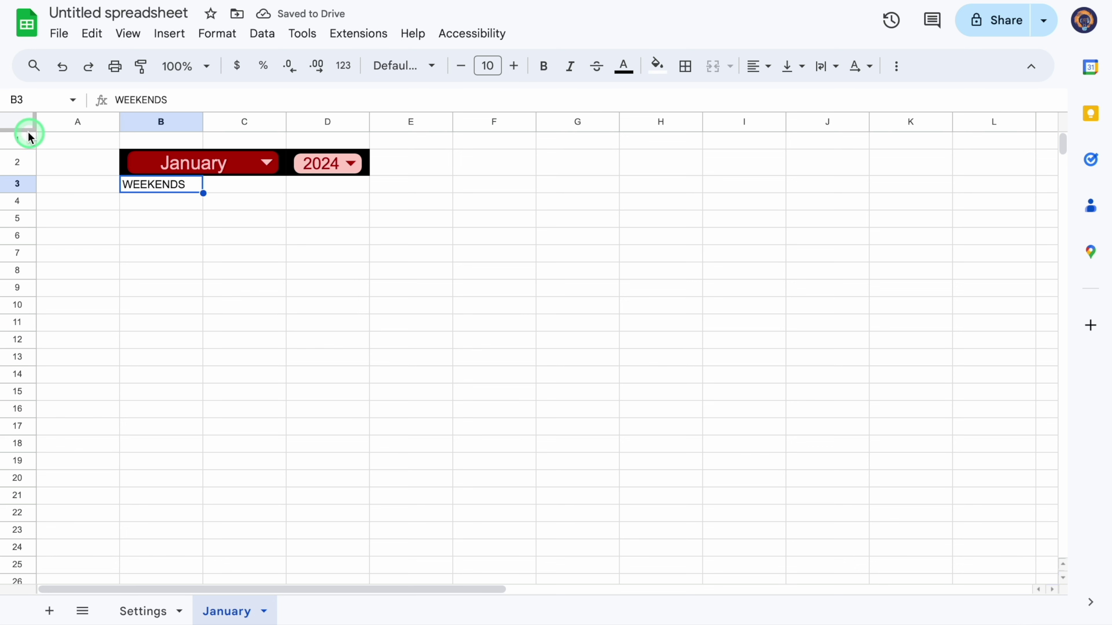
- Vertically centre the contents of every cell in the January sheet
{"action": "left_click", "coordinate": [24, 128]}
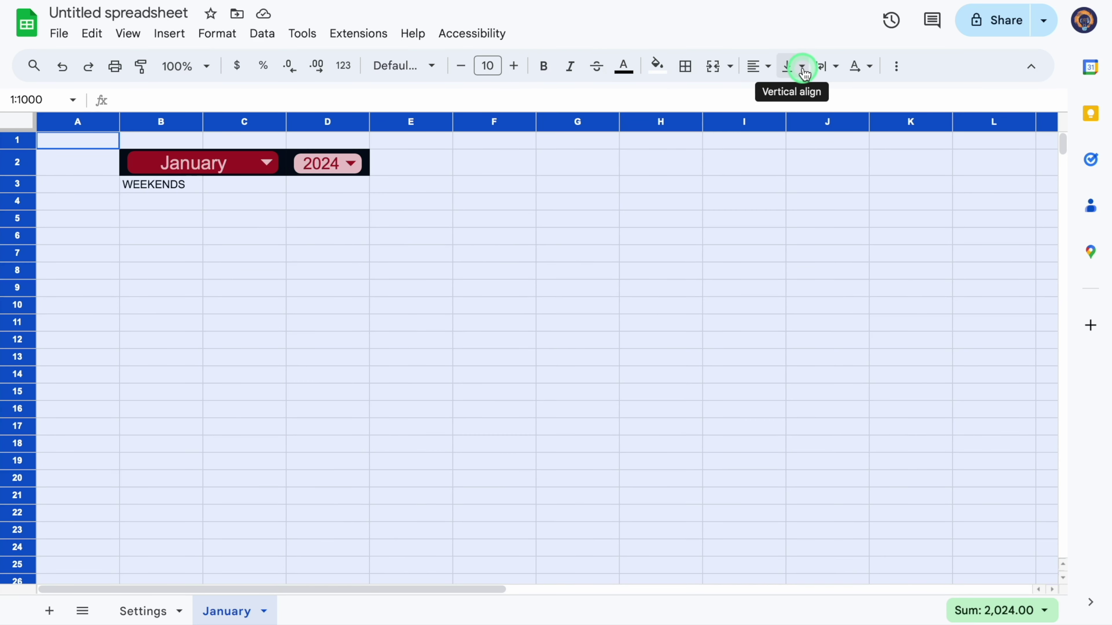
{"action": "left_click", "coordinate": [803, 66]}
{"action": "left_click", "coordinate": [820, 98]}
- Centre the contents of rows 2 and 3 horizontally
{"action": "left_click", "coordinate": [17, 173]}
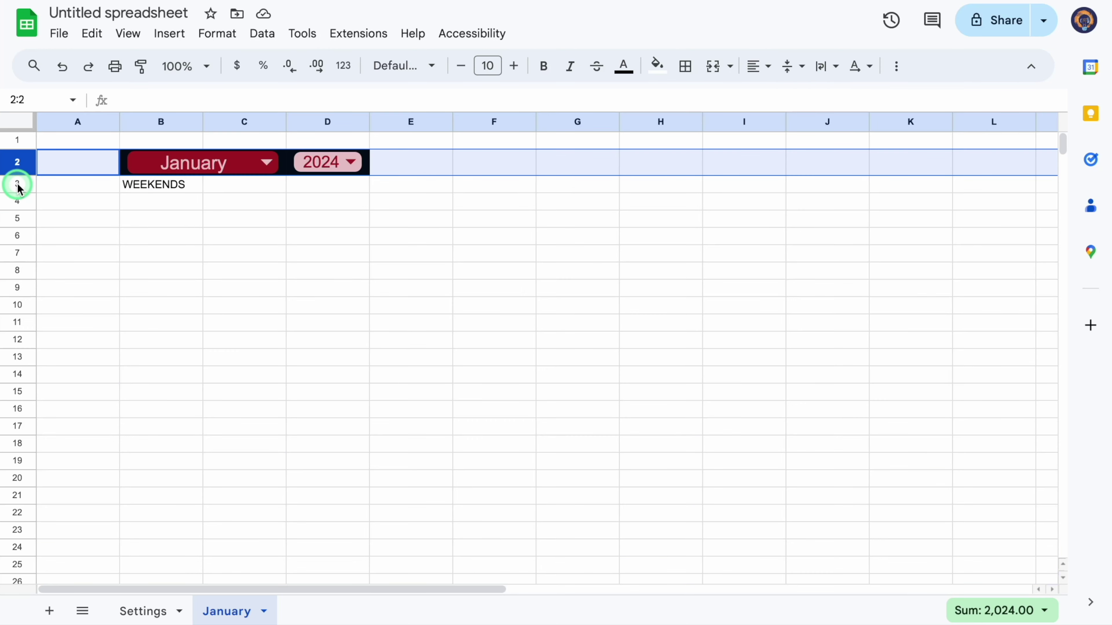
{"action": "left_click", "coordinate": [18, 183]}
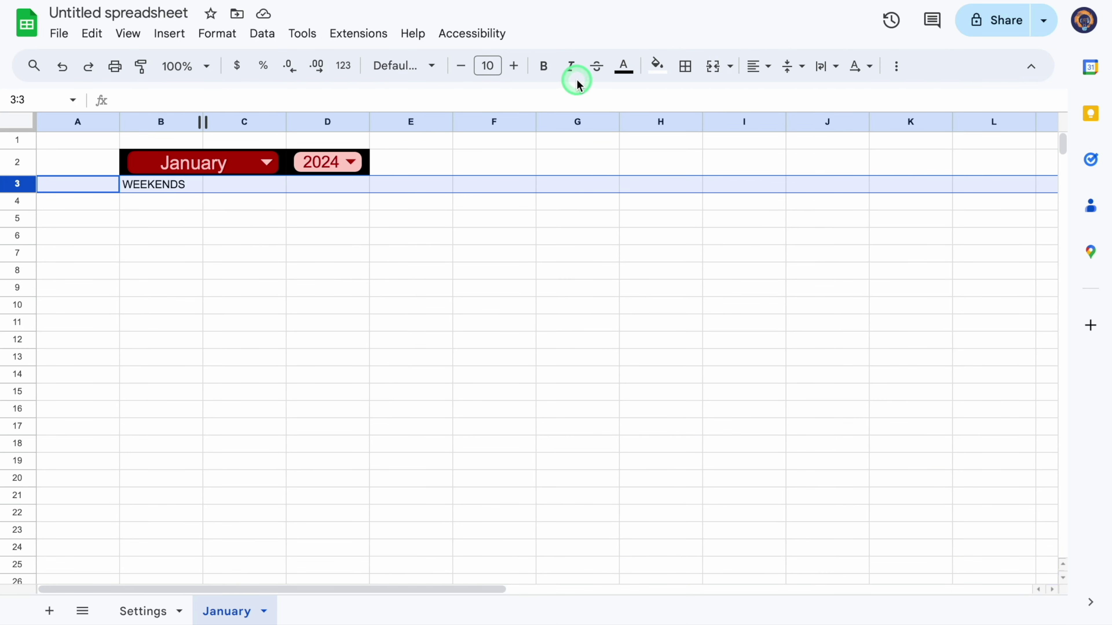
{"action": "left_click", "coordinate": [763, 66]}
{"action": "left_click", "coordinate": [771, 96]}
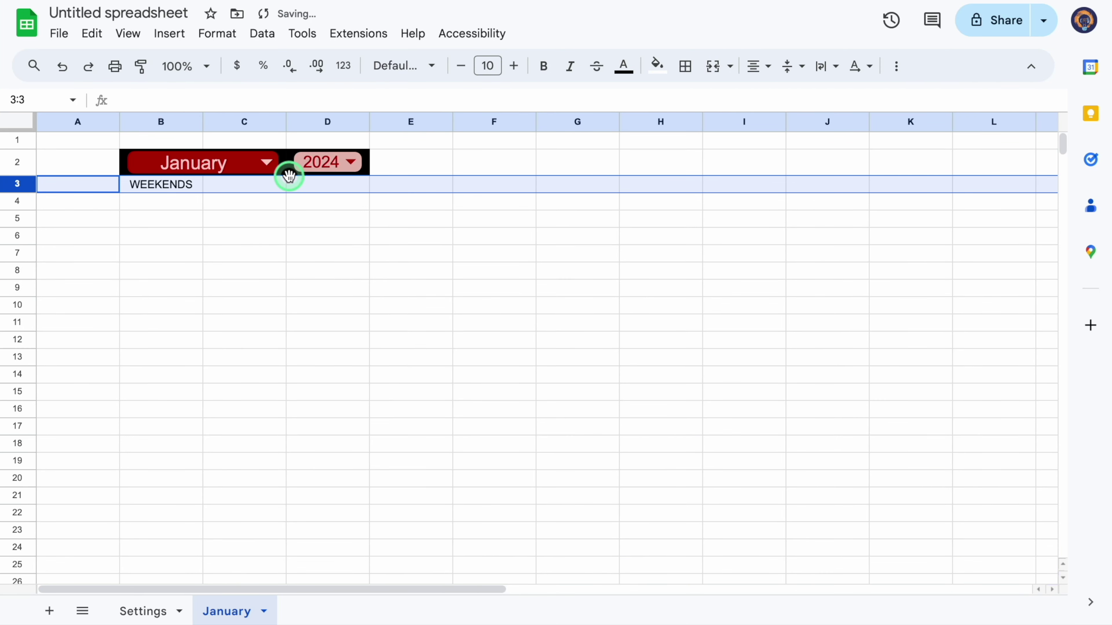
{"action": "left_click", "coordinate": [18, 162]}
{"action": "left_click", "coordinate": [748, 66]}
{"action": "left_click", "coordinate": [784, 96]}
- Enlarge the WEEKENDS cell B3 by increasing row 3's height and column B's width, and fill it with golden yellow
{"action": "left_click_drag", "start_coordinate": [15, 193], "coordinate": [17, 204]}
{"action": "left_click", "coordinate": [186, 198]}
{"action": "left_click", "coordinate": [657, 66]}
{"action": "left_click", "coordinate": [737, 288]}
{"action": "left_click_drag", "start_coordinate": [202, 119], "coordinate": [223, 120]}
- Set the WEEKENDS label in B3 to the Oswald font at size 16
{"action": "left_click", "coordinate": [430, 70]}
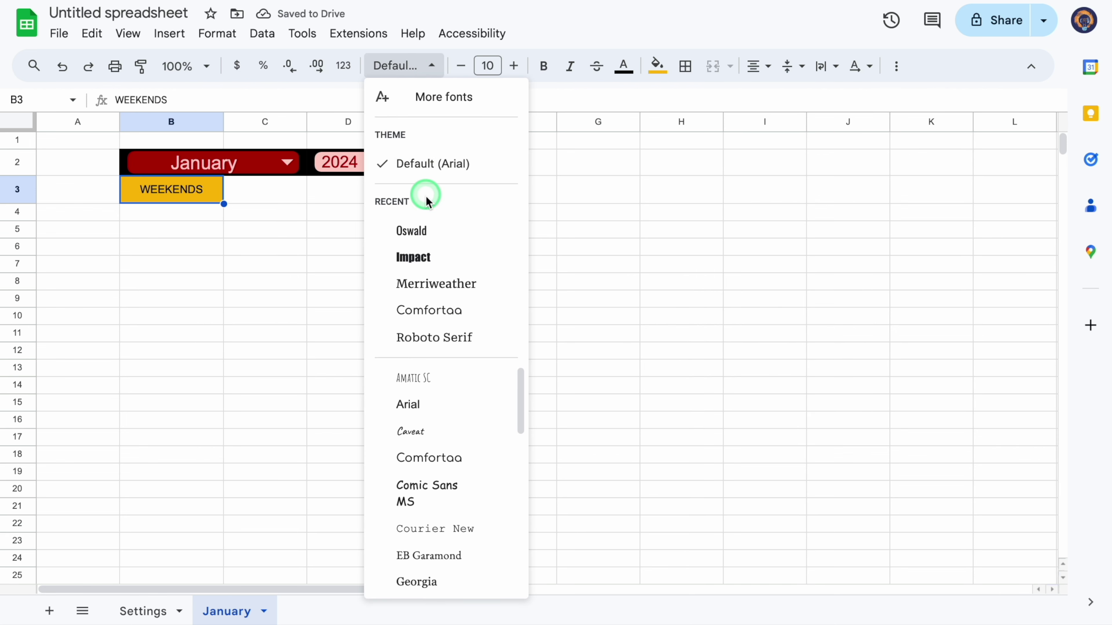
{"action": "left_click", "coordinate": [435, 228]}
{"action": "left_click", "coordinate": [514, 76]}
{"action": "left_click", "coordinate": [514, 75]}
{"action": "left_click", "coordinate": [514, 75]}
{"action": "left_click", "coordinate": [513, 75]}
{"action": "left_click", "coordinate": [514, 75]}
{"action": "left_click", "coordinate": [514, 75]}
- Add a data validation rule to C3:D3 with the criterion Dropdown (from a range)
{"action": "left_click", "coordinate": [274, 192]}
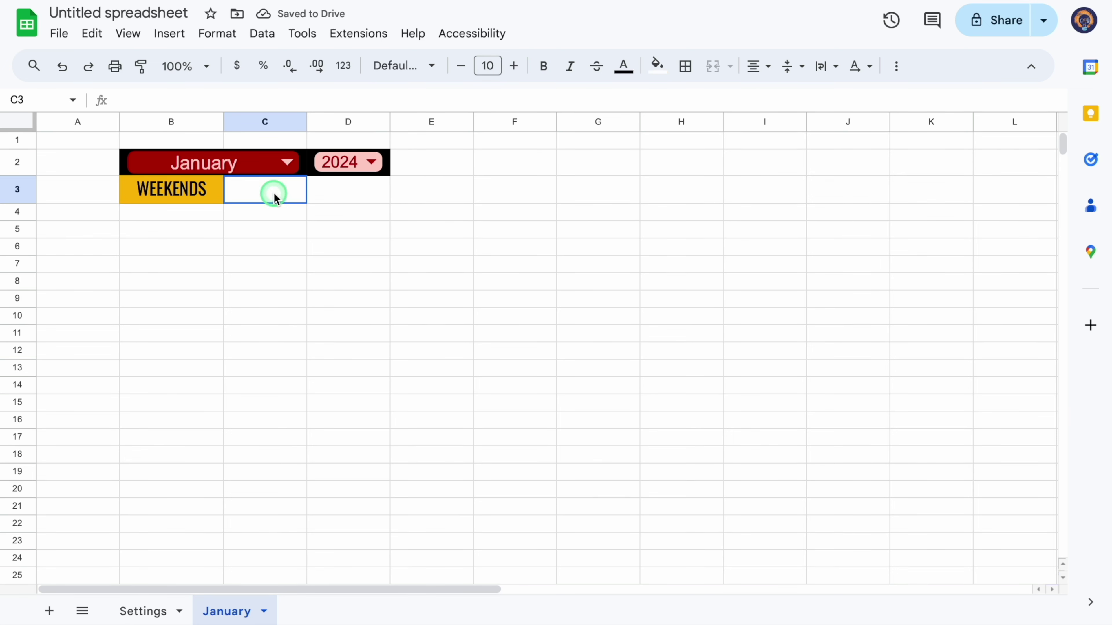
{"action": "left_click_drag", "start_coordinate": [275, 195], "coordinate": [319, 201]}
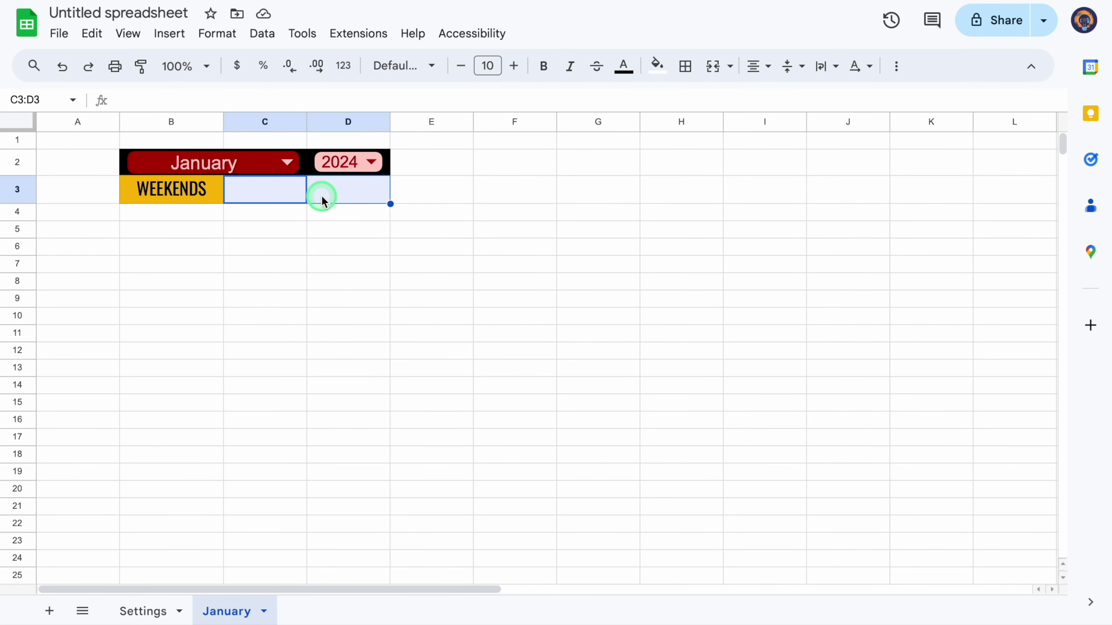
{"action": "left_click", "coordinate": [262, 33]}
{"action": "left_click", "coordinate": [306, 319]}
{"action": "left_click", "coordinate": [378, 368]}
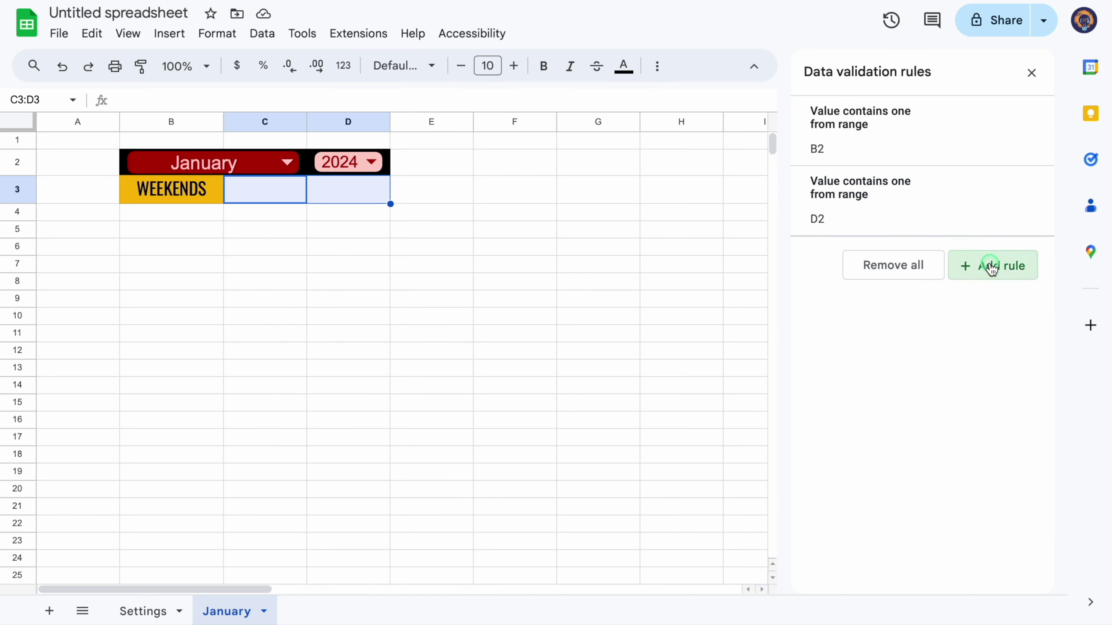
{"action": "left_click", "coordinate": [991, 267]}
{"action": "left_click", "coordinate": [1010, 217]}
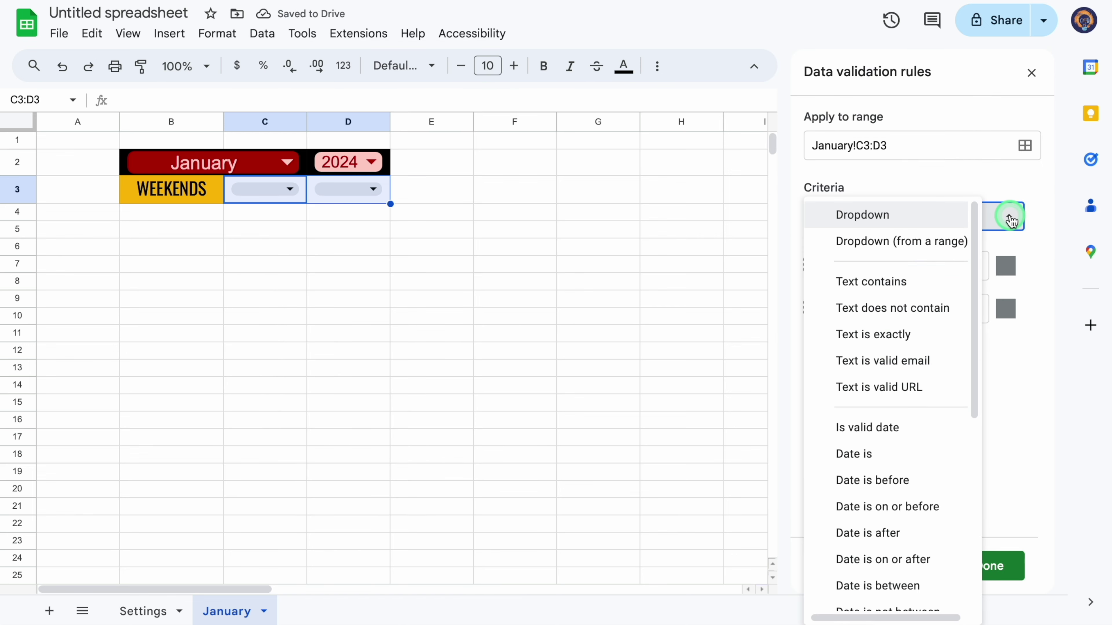
{"action": "left_click", "coordinate": [947, 247]}
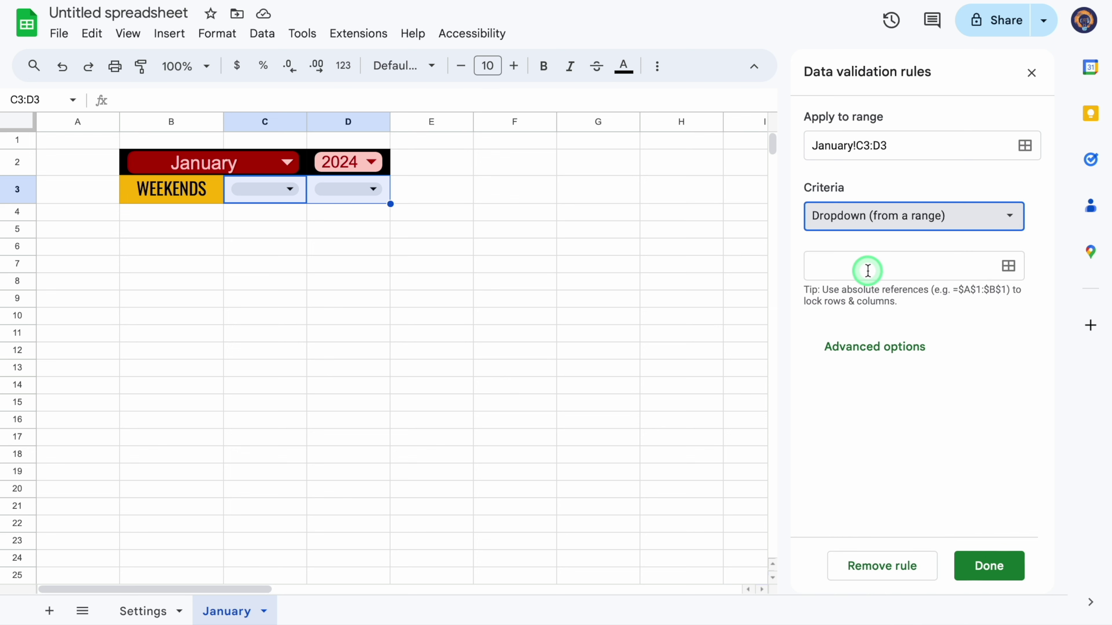
- Use the weekday list Settings!H3:H10 as the dropdown source, save the rule and close the validation rules on the January sheet
{"action": "left_click", "coordinate": [865, 267]}
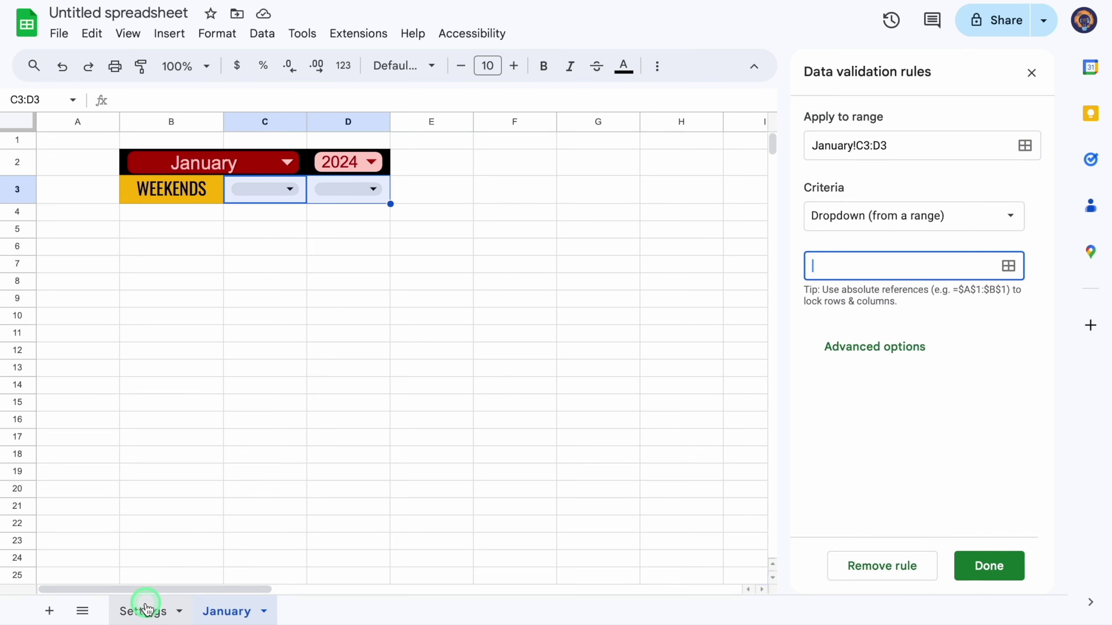
{"action": "left_click", "coordinate": [140, 613]}
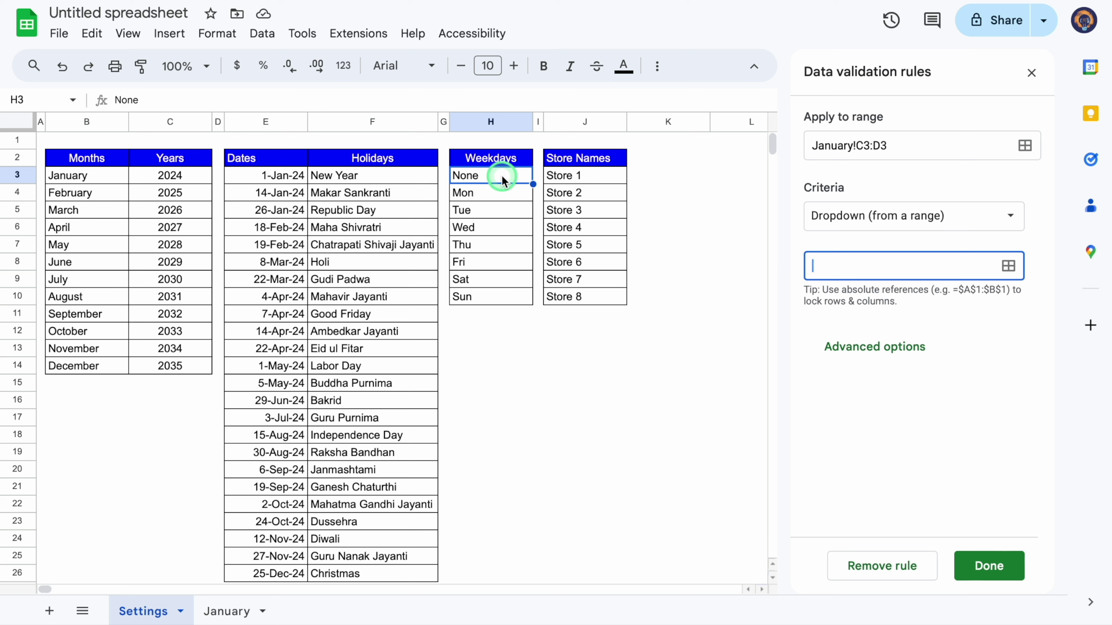
{"action": "left_click_drag", "start_coordinate": [502, 180], "coordinate": [574, 360]}
{"action": "left_click_drag", "start_coordinate": [496, 184], "coordinate": [497, 264]}
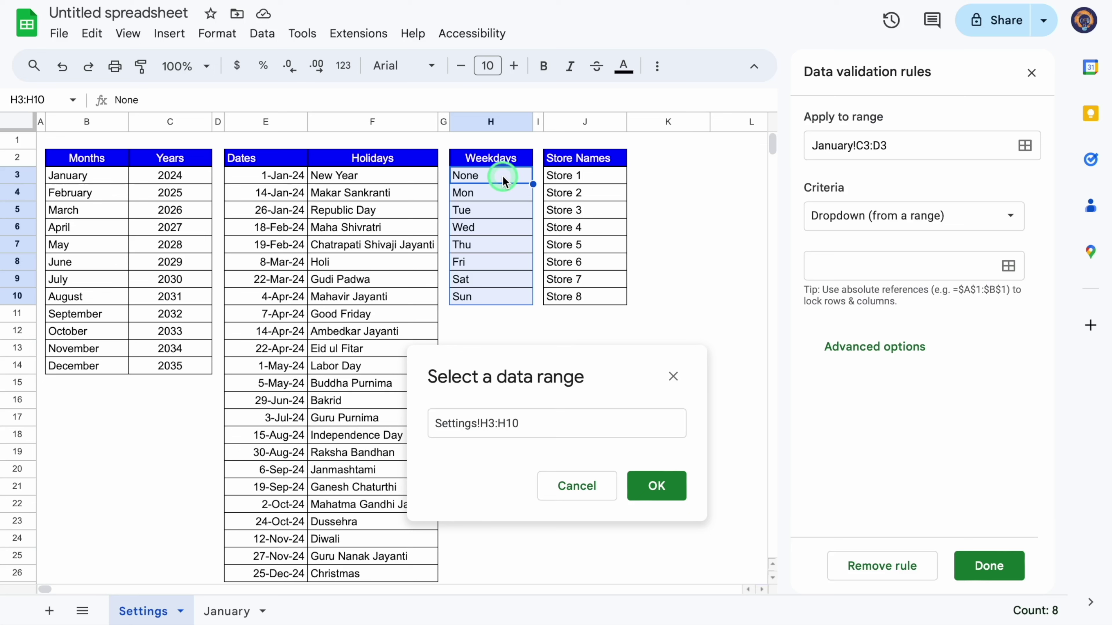
{"action": "left_click", "coordinate": [656, 484]}
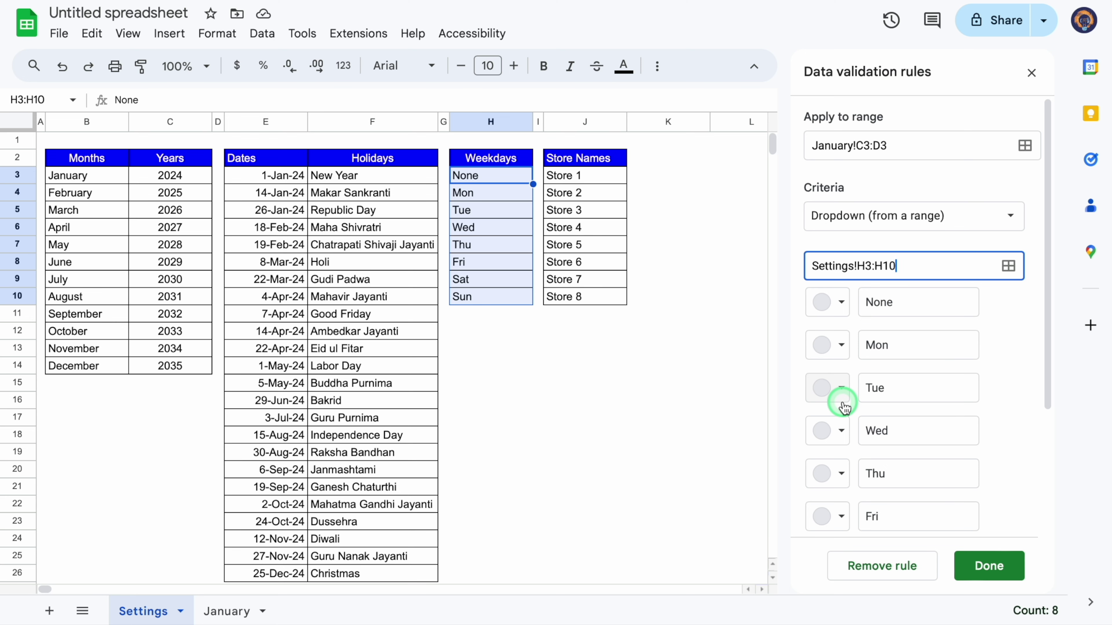
{"action": "left_click", "coordinate": [989, 565]}
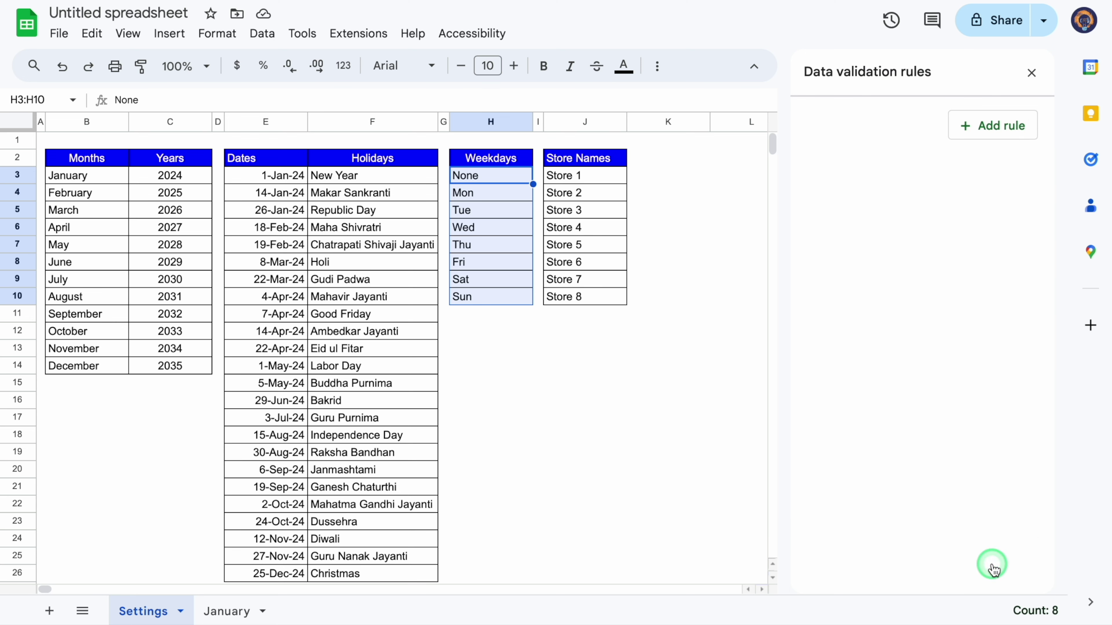
{"action": "left_click", "coordinate": [226, 614]}
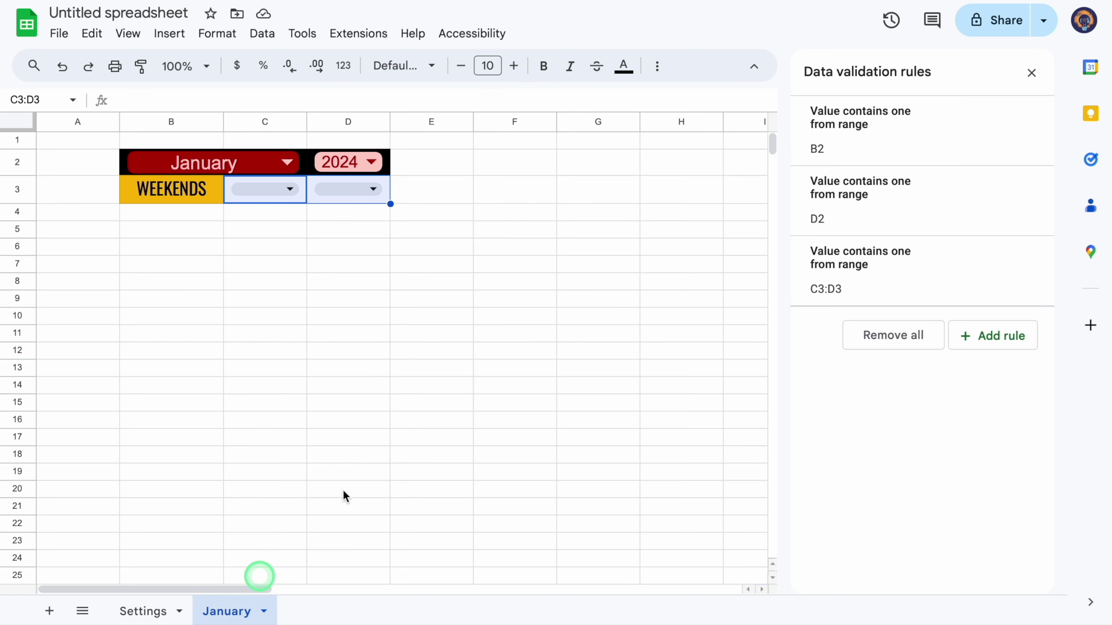
{"action": "left_click", "coordinate": [1033, 73]}
- Narrow column A and apply all borders to the weekends cells B3:D3
{"action": "left_click_drag", "start_coordinate": [119, 122], "coordinate": [51, 131]}
{"action": "left_click_drag", "start_coordinate": [60, 199], "coordinate": [305, 172]}
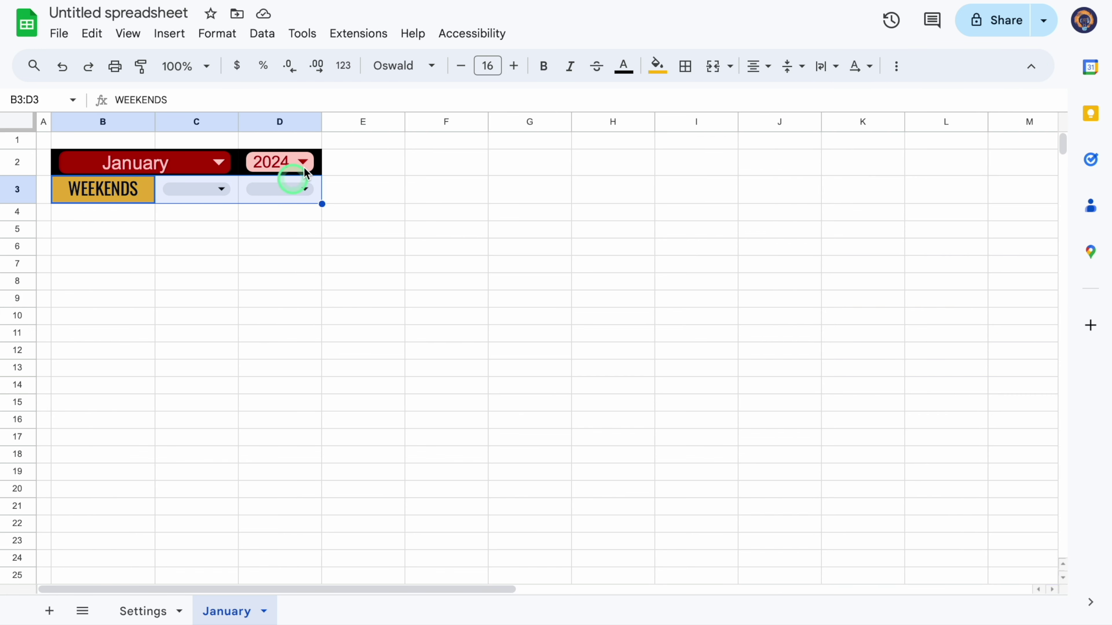
{"action": "left_click", "coordinate": [686, 65]}
{"action": "left_click", "coordinate": [693, 102]}
- Reduce the height of row 4 and enter the headings Dates, Days and Holidays in B5:D5
{"action": "left_click", "coordinate": [127, 216]}
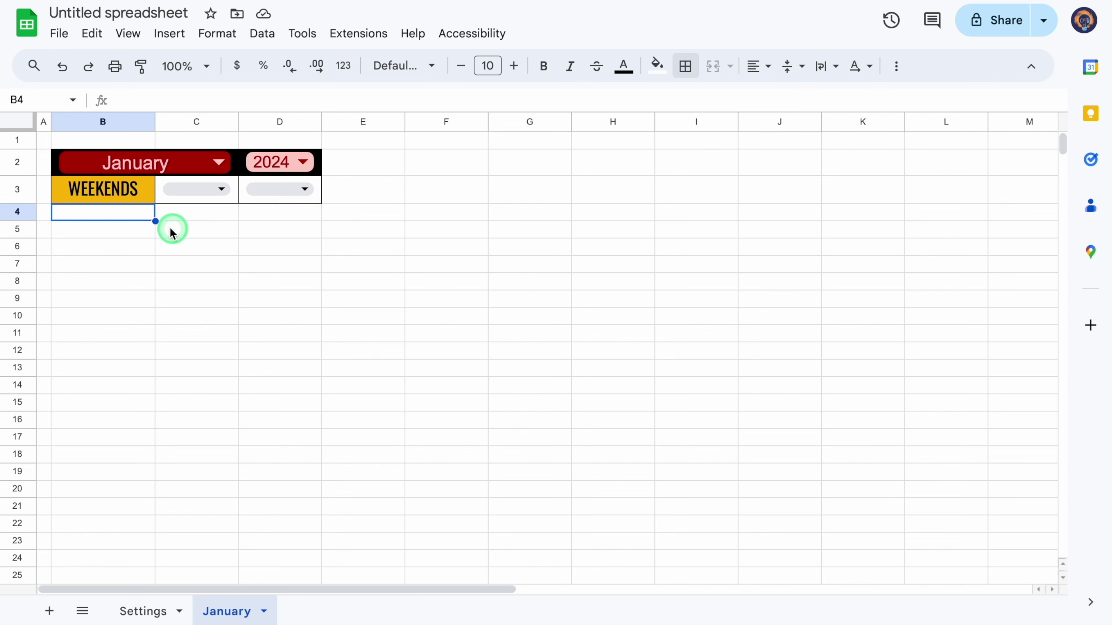
{"action": "left_click_drag", "start_coordinate": [17, 220], "coordinate": [18, 213]}
{"action": "left_click", "coordinate": [119, 226]}
{"action": "type", "text": "Dates"}
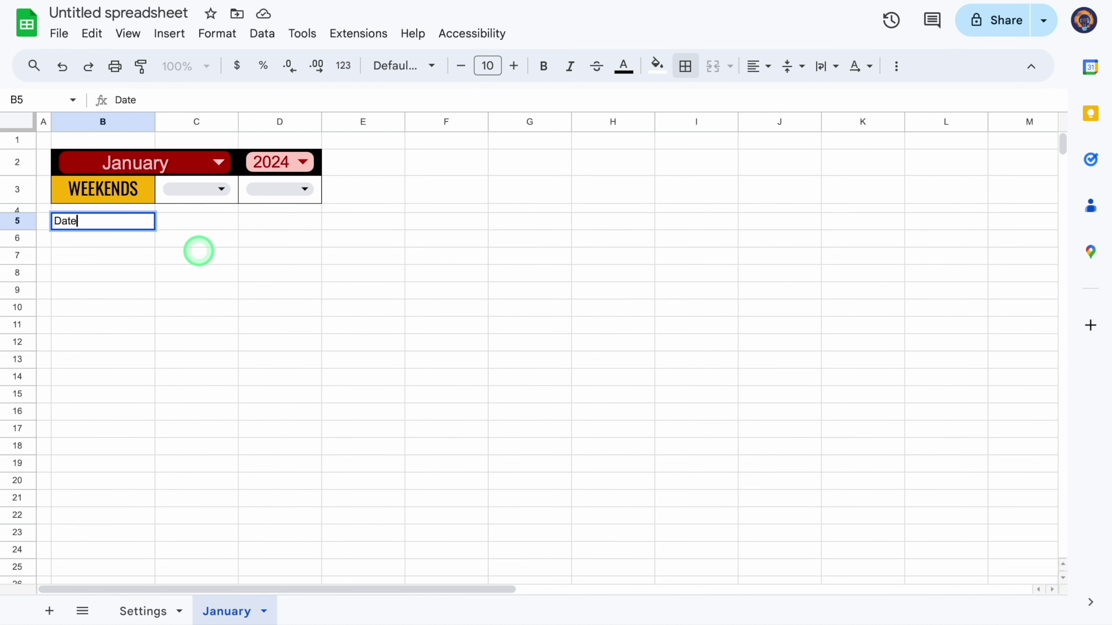
{"action": "key", "text": "Tab"}
{"action": "type", "text": "Days"}
{"action": "key", "text": "Tab"}
{"action": "type", "text": "Holidays"}
{"action": "key", "text": "Return"}
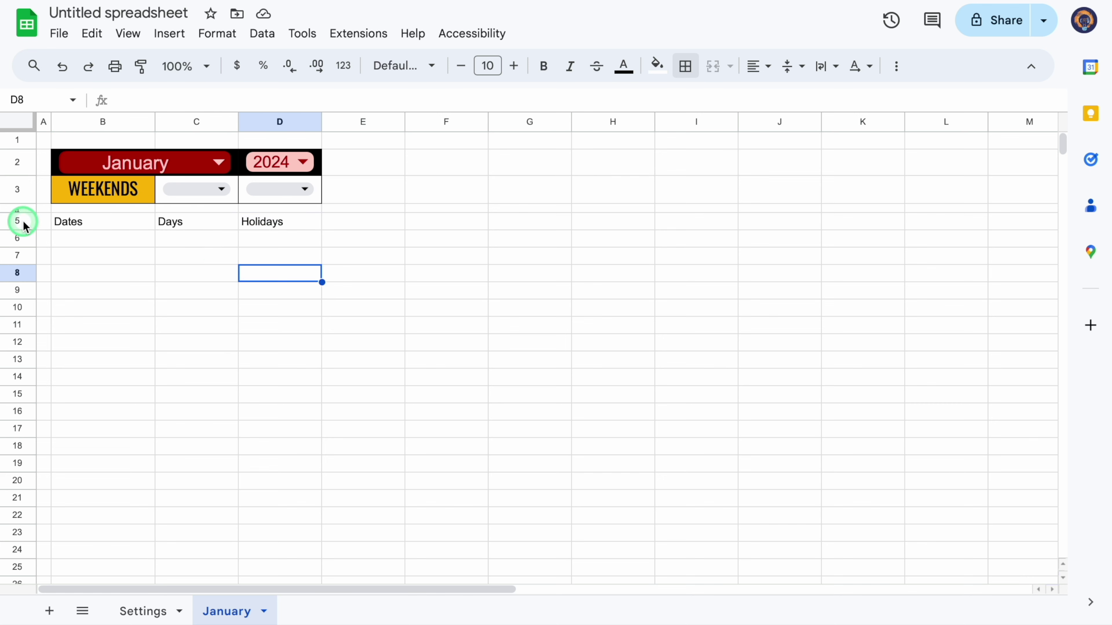
- Centre the headings in row 5 horizontally
{"action": "left_click", "coordinate": [18, 222]}
{"action": "left_click", "coordinate": [760, 66]}
{"action": "left_click", "coordinate": [786, 101]}
- Enter the headings Sales in E7 and Transactions in F7, and centre row 7 horizontally
{"action": "left_click", "coordinate": [400, 254]}
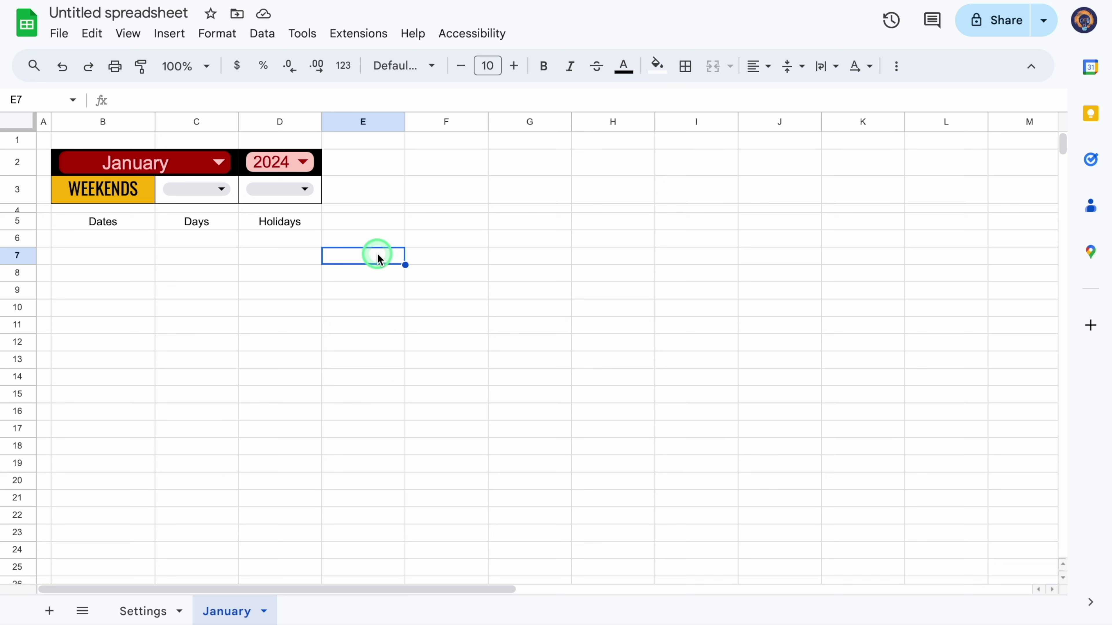
{"action": "type", "text": "Sales"}
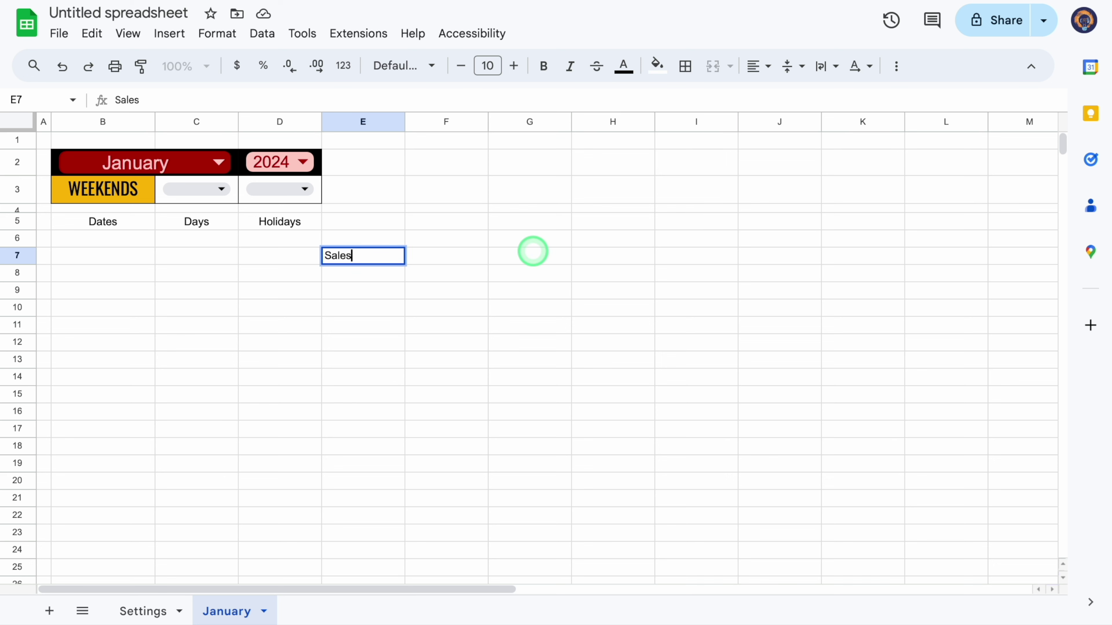
{"action": "key", "text": "Tab"}
{"action": "type", "text": "Transactions"}
{"action": "key", "text": "Tab"}
{"action": "left_click", "coordinate": [16, 256]}
{"action": "left_click", "coordinate": [763, 66]}
{"action": "left_click", "coordinate": [788, 95]}
- Merge cells E6:F6 above the Sales and Transactions headings
{"action": "left_click", "coordinate": [381, 241]}
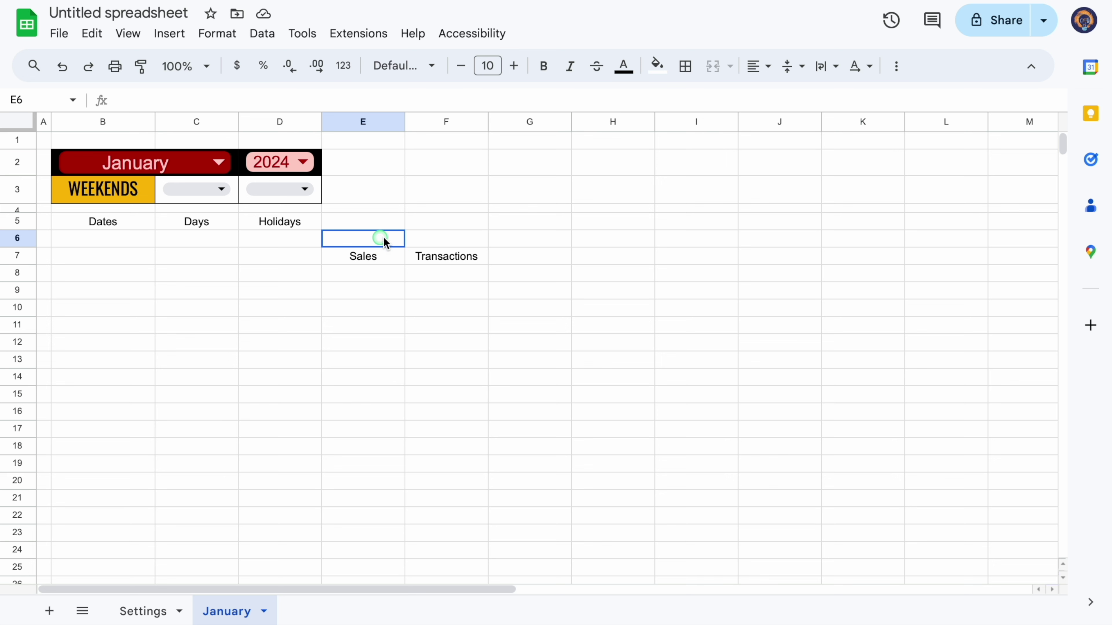
{"action": "left_click_drag", "start_coordinate": [380, 242], "coordinate": [435, 246]}
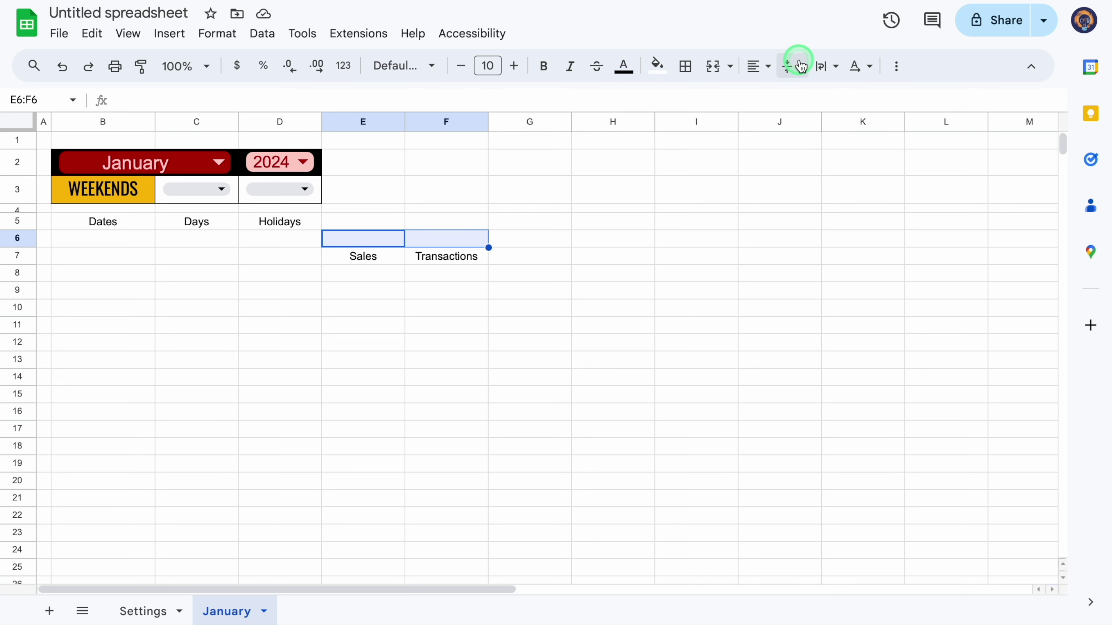
{"action": "left_click", "coordinate": [730, 66]}
{"action": "left_click", "coordinate": [749, 98]}
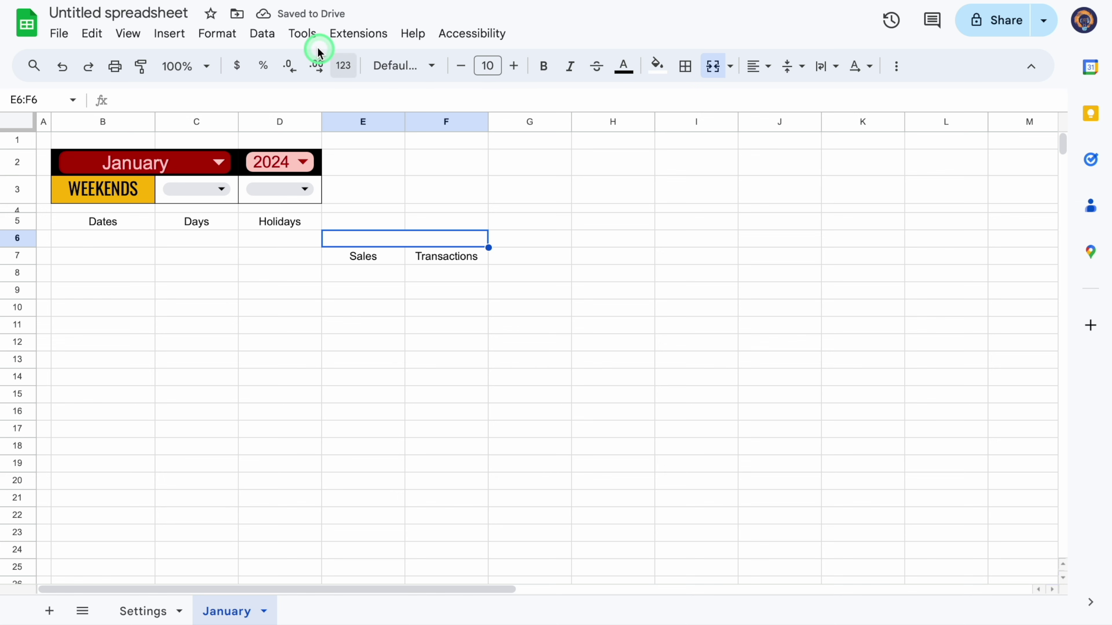
- Add a dropdown validation rule to the merged cell E6:F6 with Dine in as the first option, coloured light purple
{"action": "left_click", "coordinate": [264, 36]}
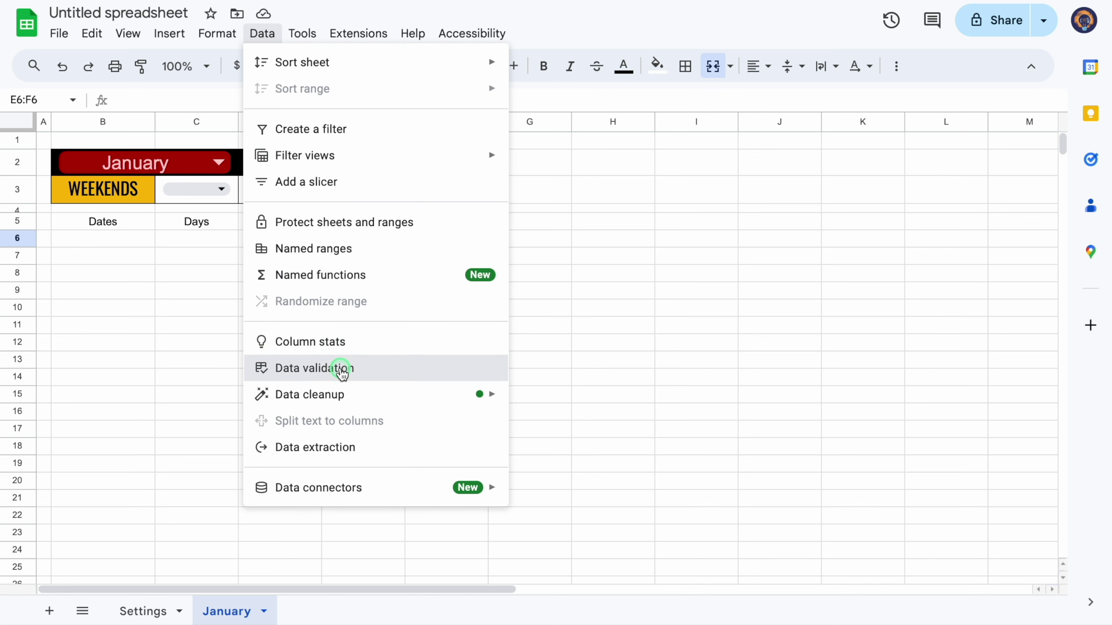
{"action": "left_click", "coordinate": [337, 369]}
{"action": "left_click", "coordinate": [997, 337]}
{"action": "left_click", "coordinate": [927, 264]}
{"action": "key", "text": "BackSpace"}
{"action": "left_click", "coordinate": [1023, 309]}
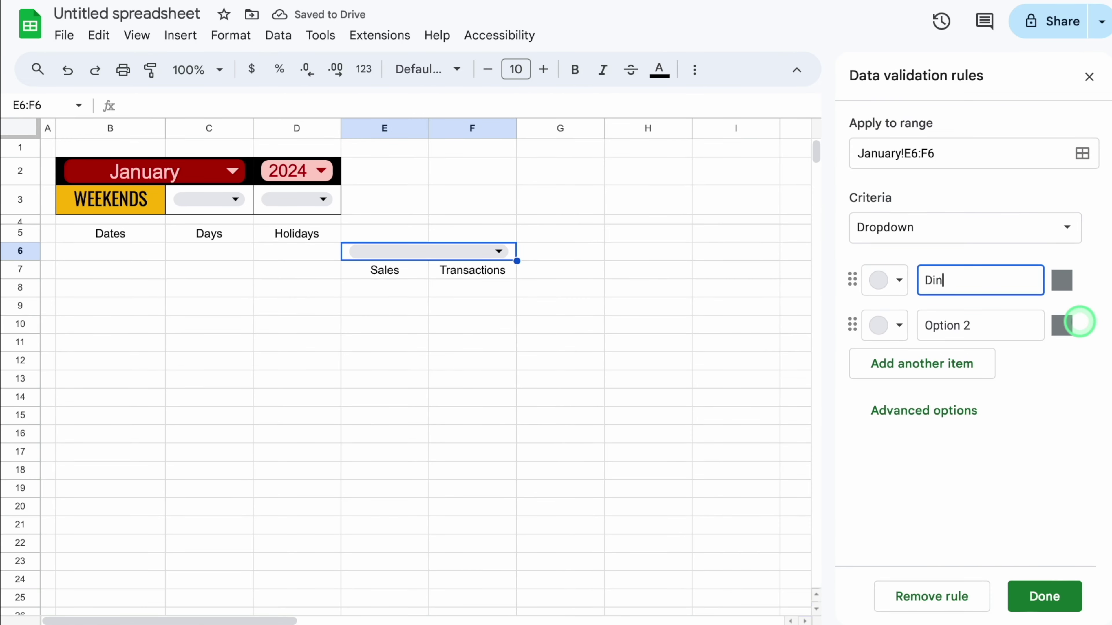
{"action": "left_click", "coordinate": [893, 280]}
{"action": "left_click", "coordinate": [1090, 341]}
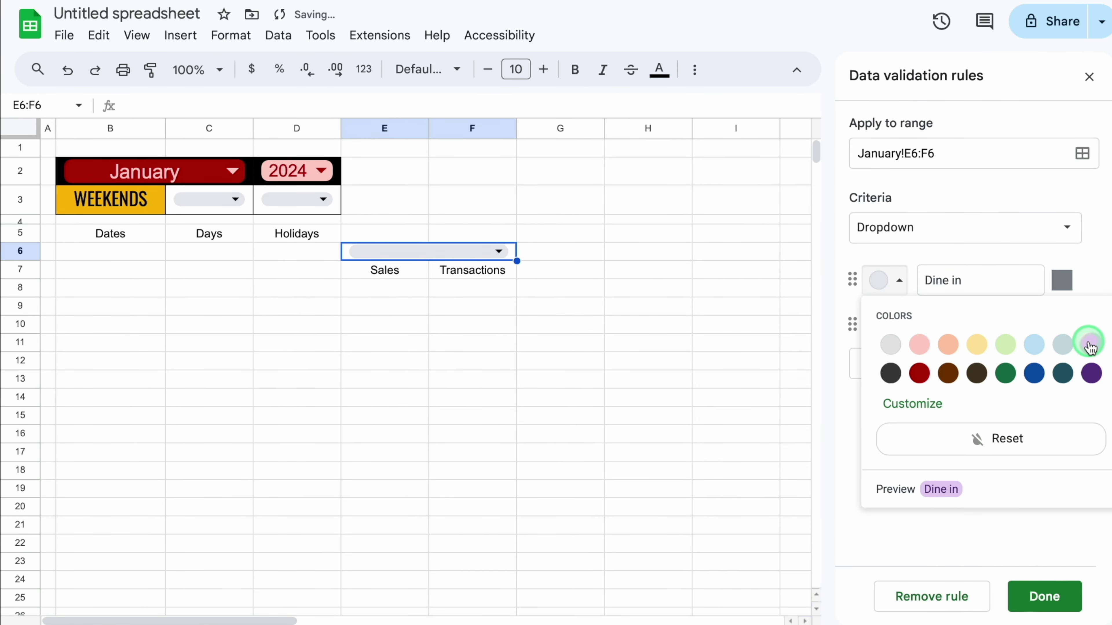
- Add the options Take away in light blue and Delivery in light orange, then save the rule and close the validation rules
{"action": "left_click", "coordinate": [993, 325]}
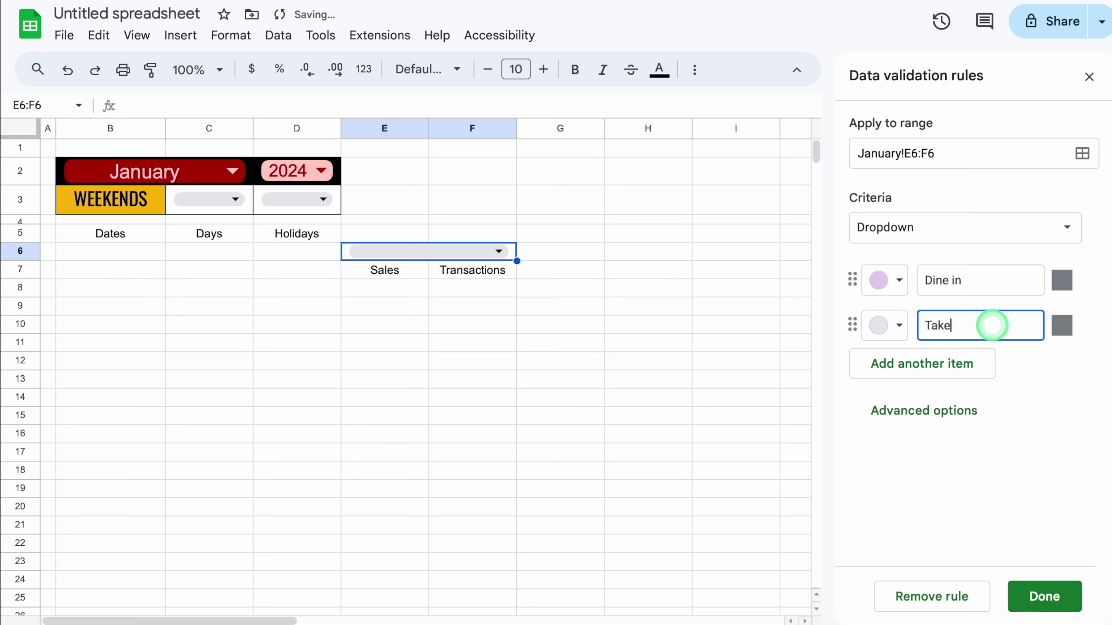
{"action": "left_click", "coordinate": [943, 365]}
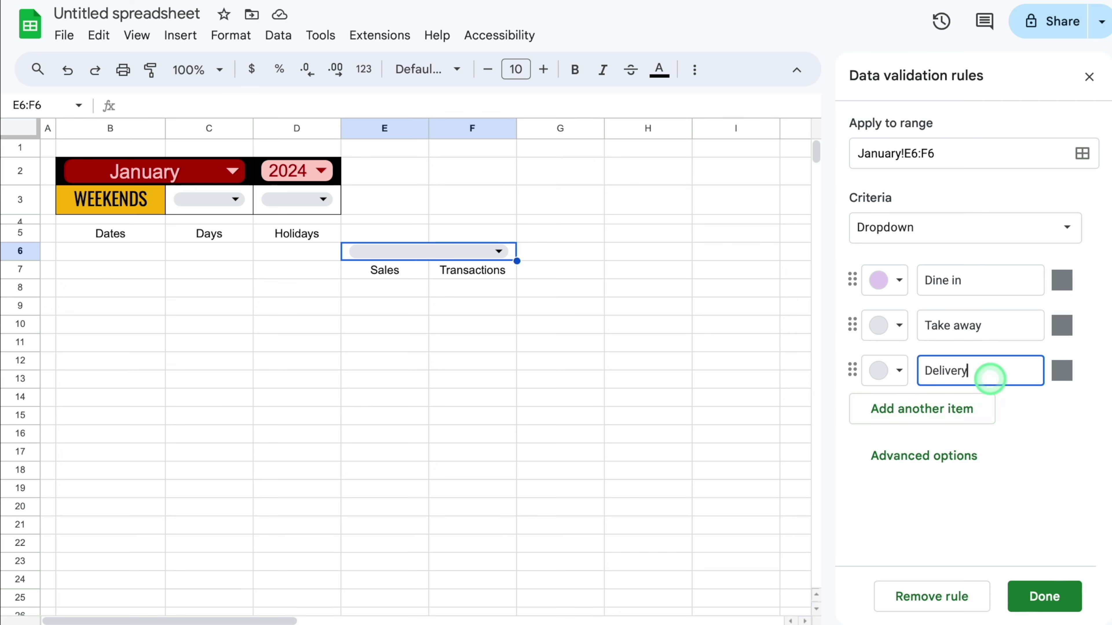
{"action": "left_click", "coordinate": [900, 325]}
{"action": "left_click", "coordinate": [1034, 389]}
{"action": "left_click", "coordinate": [899, 371]}
{"action": "left_click", "coordinate": [949, 435]}
{"action": "left_click", "coordinate": [1044, 596]}
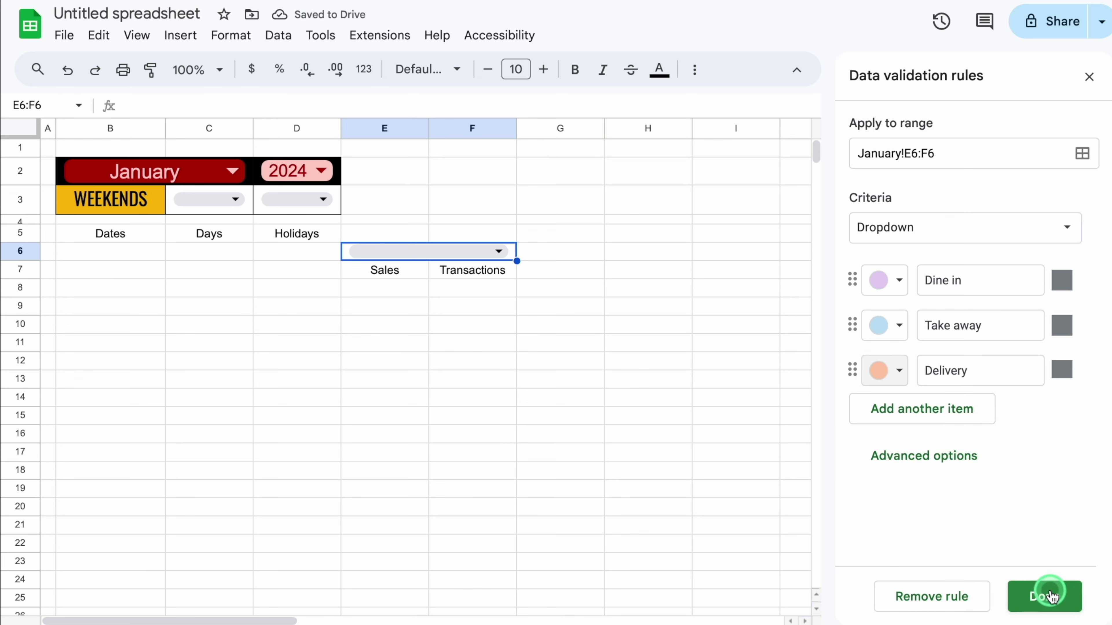
{"action": "left_click", "coordinate": [1089, 77]}
- Choose Dine in from the dropdown in E6:F6 and centre it horizontally
{"action": "left_click", "coordinate": [500, 252]}
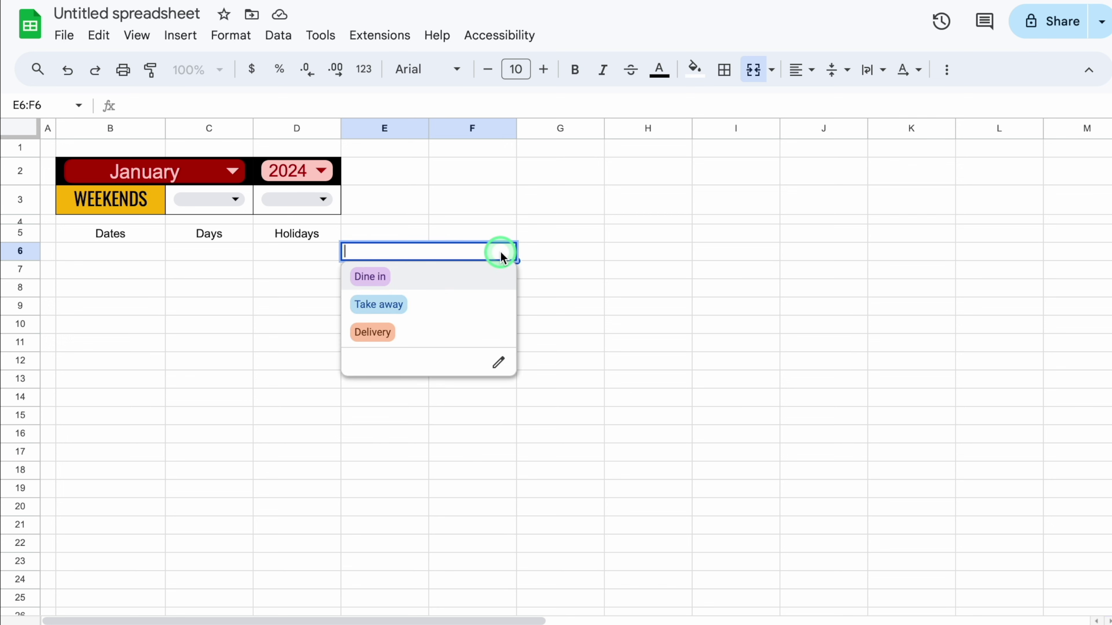
{"action": "left_click", "coordinate": [428, 279]}
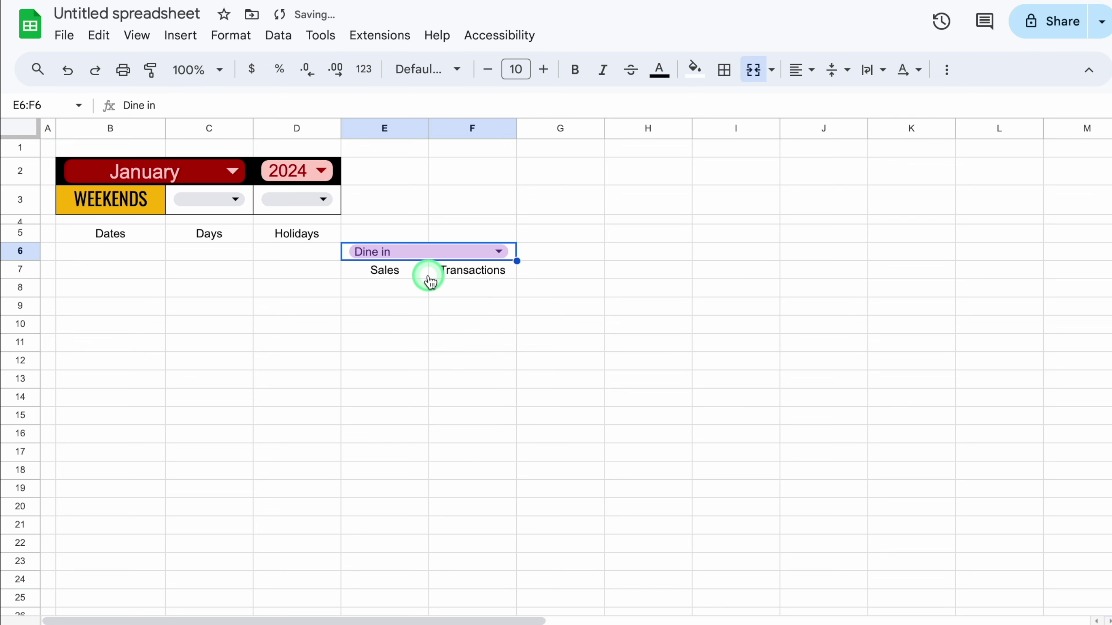
{"action": "left_click", "coordinate": [812, 70]}
{"action": "left_click", "coordinate": [829, 103]}
- Copy the channel dropdown with its Sales and Transactions headings in E6:F7 and paste it at G6 and I6
{"action": "left_click", "coordinate": [344, 253]}
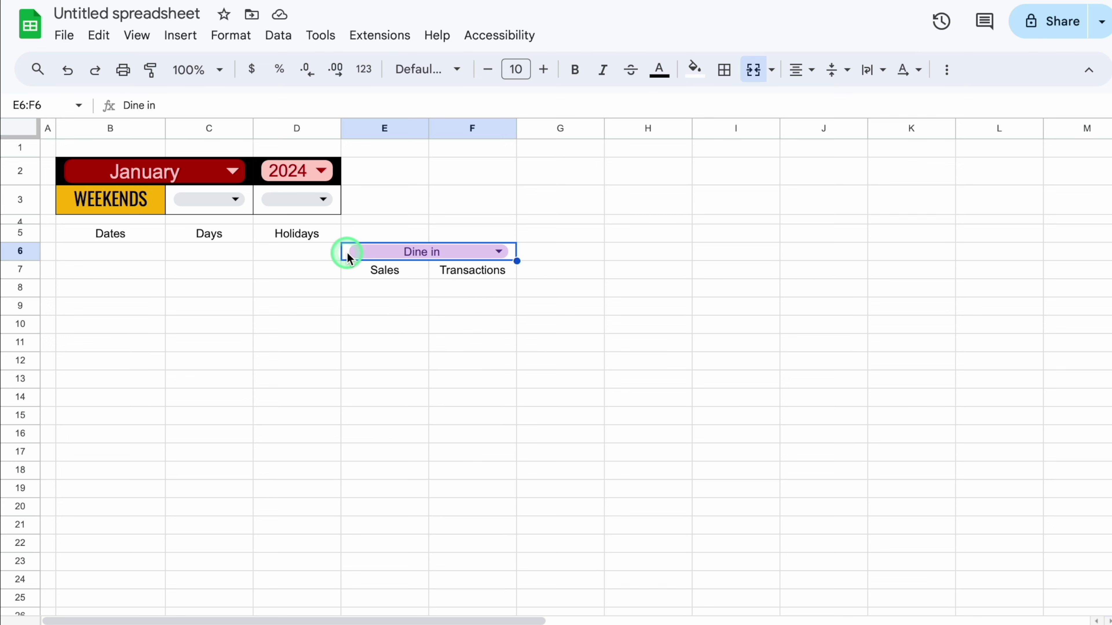
{"action": "left_click_drag", "start_coordinate": [348, 251], "coordinate": [347, 265]}
{"action": "key", "text": "ctrl+c"}
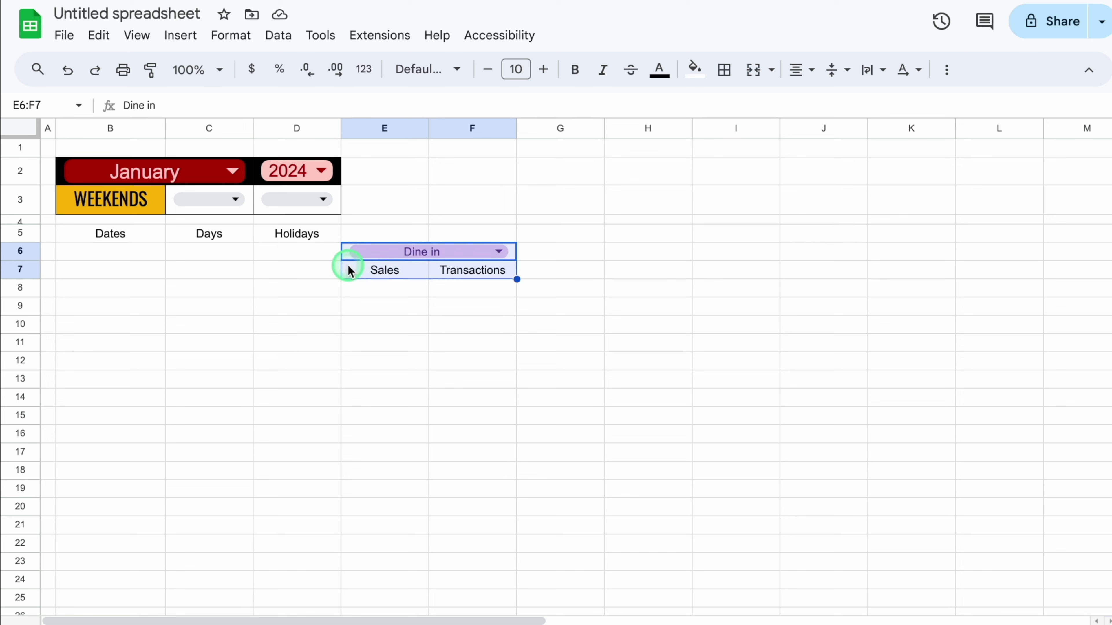
{"action": "left_click", "coordinate": [569, 248]}
{"action": "key", "text": "ctrl+v"}
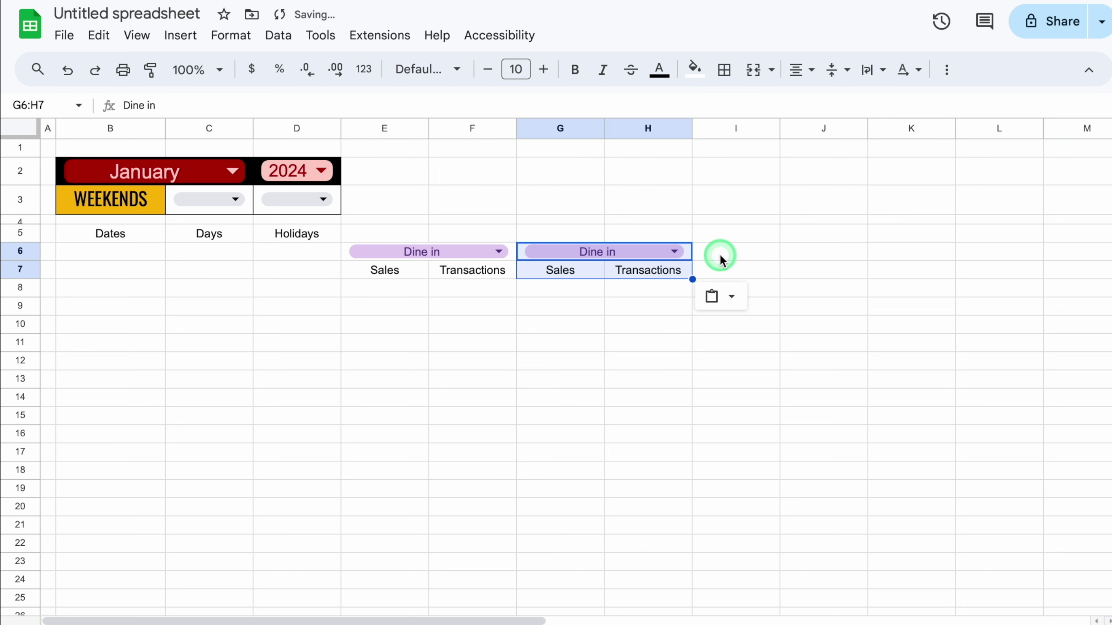
{"action": "left_click", "coordinate": [720, 259]}
{"action": "key", "text": "ctrl+v"}
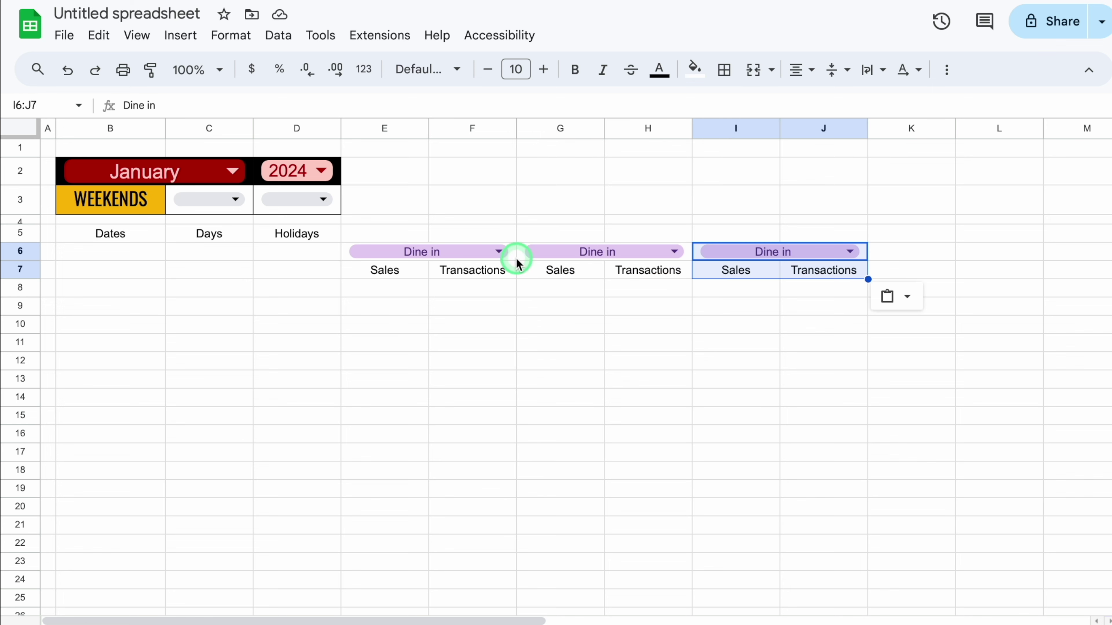
- Choose Take away in the G6:H6 dropdown and Delivery in the I6:J6 dropdown
{"action": "left_click", "coordinate": [674, 251]}
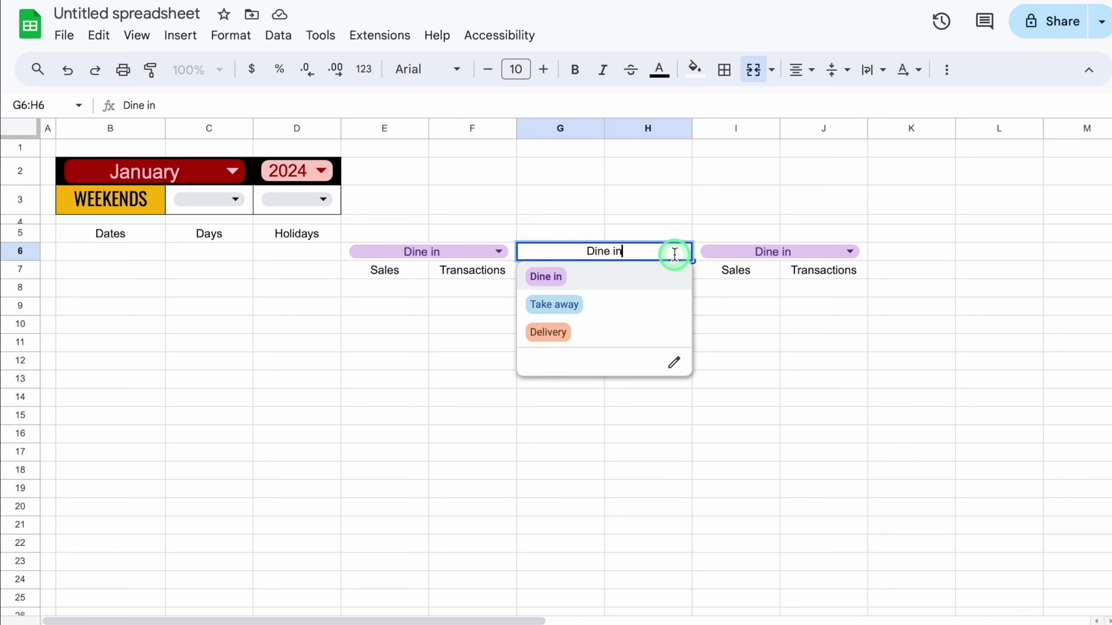
{"action": "left_click", "coordinate": [549, 304]}
{"action": "left_click", "coordinate": [850, 252]}
{"action": "left_click", "coordinate": [725, 331]}
- Merge cells E5:J5 above the three channel dropdowns
{"action": "left_click_drag", "start_coordinate": [384, 236], "coordinate": [705, 239]}
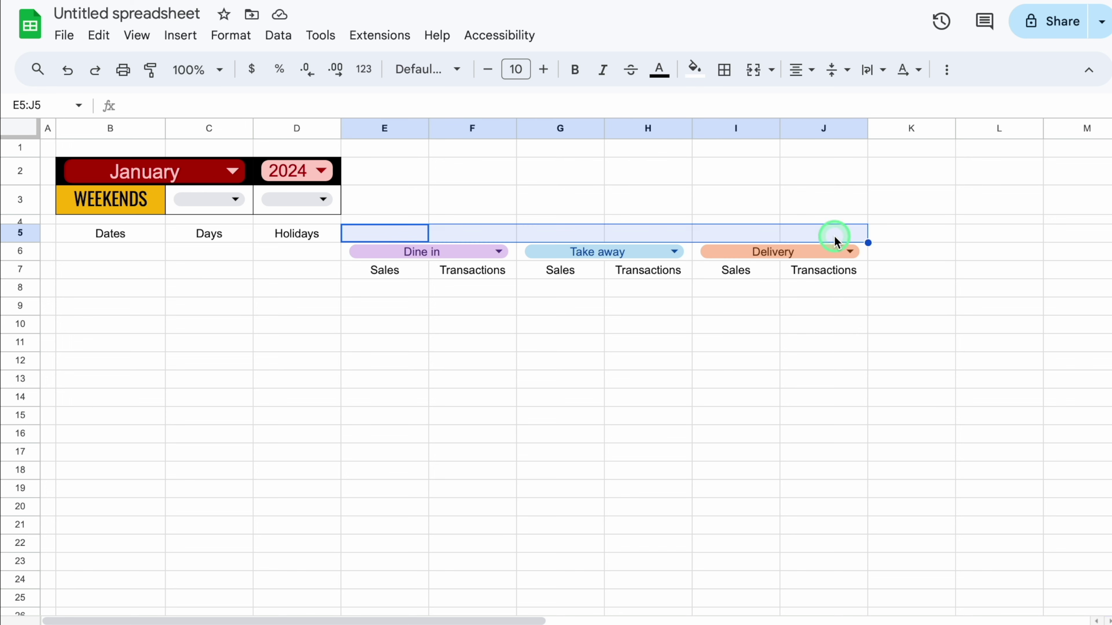
{"action": "left_click", "coordinate": [770, 68]}
{"action": "left_click", "coordinate": [802, 102]}
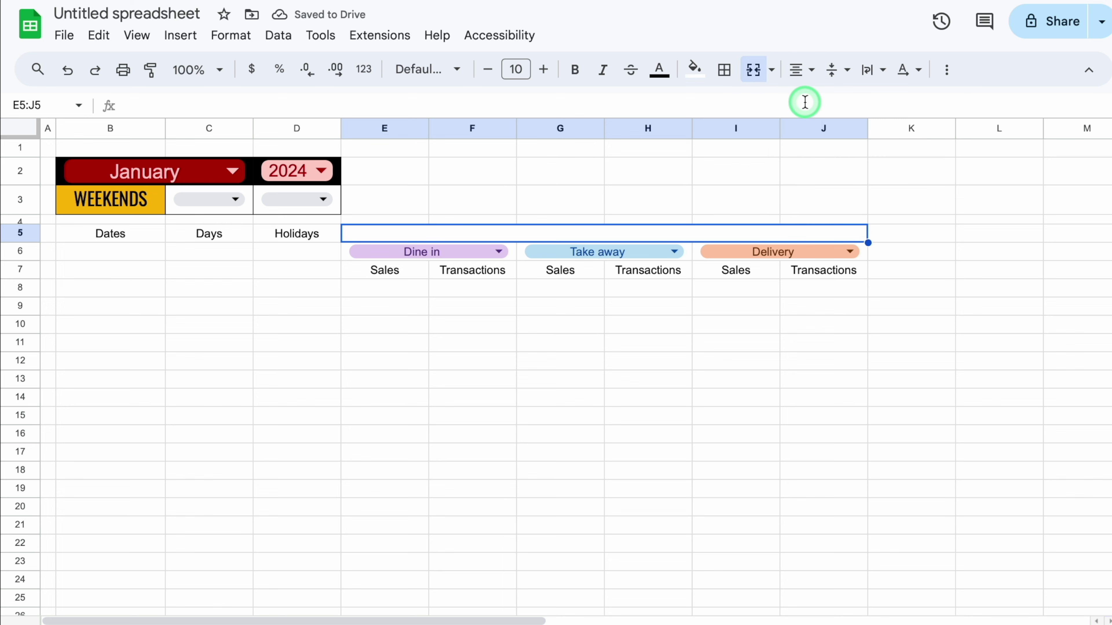
- Add a validation rule to E5:J5 as a dropdown from the range Settings!J3:J10 holding the store names
{"action": "left_click", "coordinate": [279, 36]}
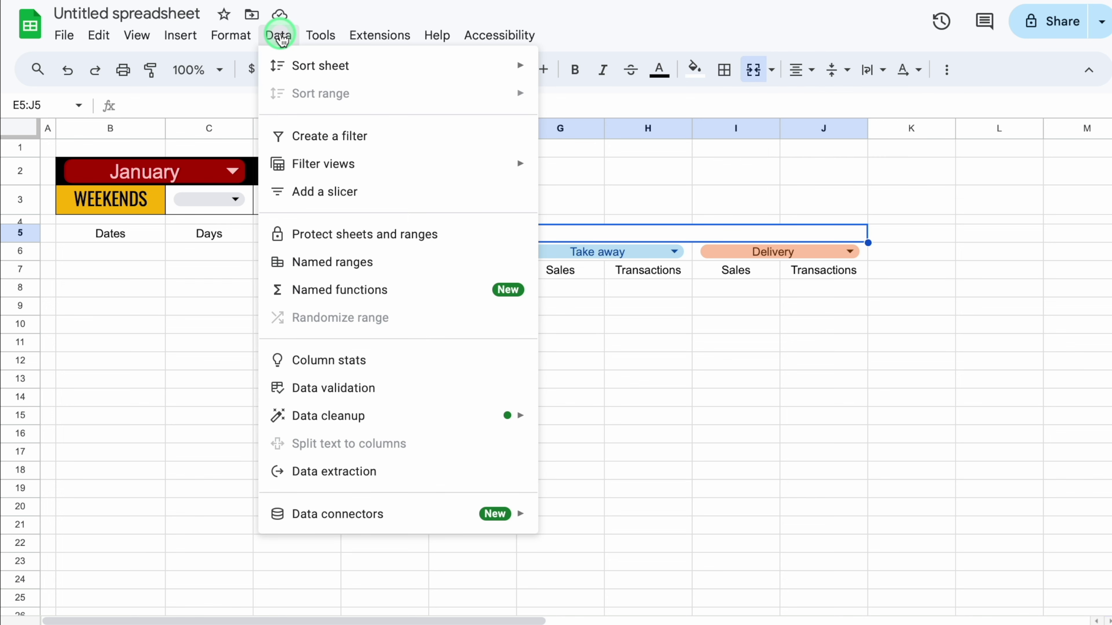
{"action": "left_click", "coordinate": [451, 387]}
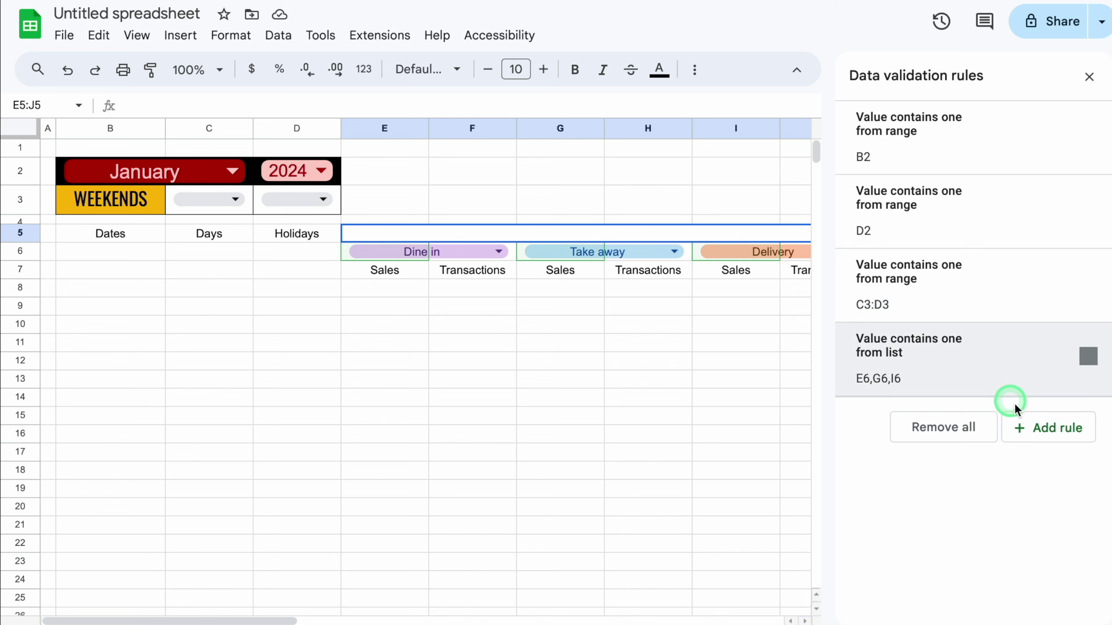
{"action": "left_click", "coordinate": [1045, 428]}
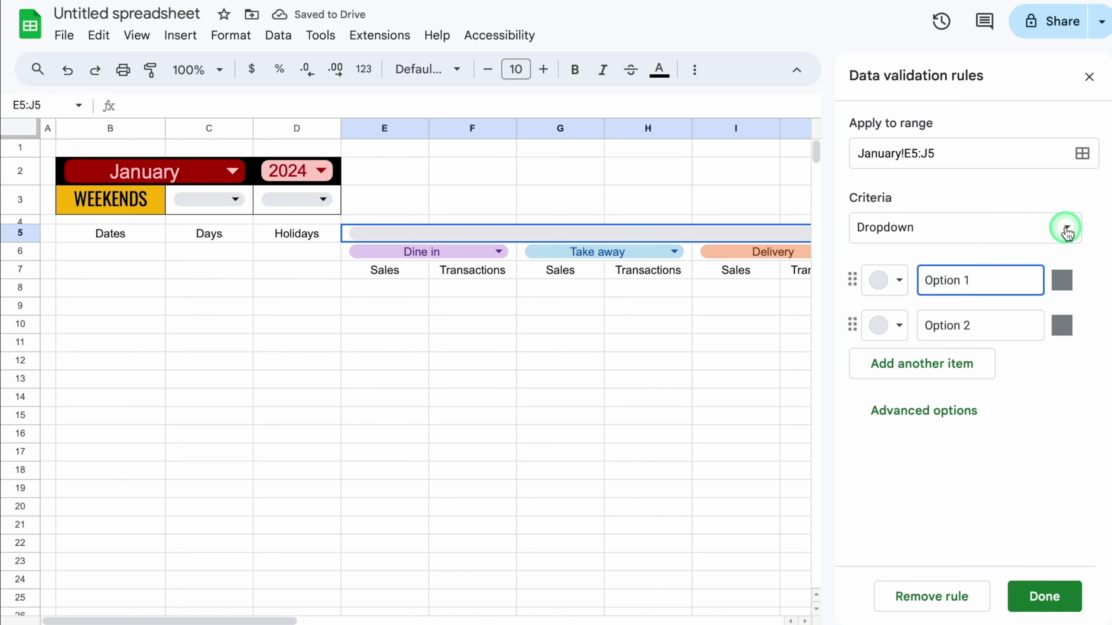
{"action": "left_click", "coordinate": [1067, 229]}
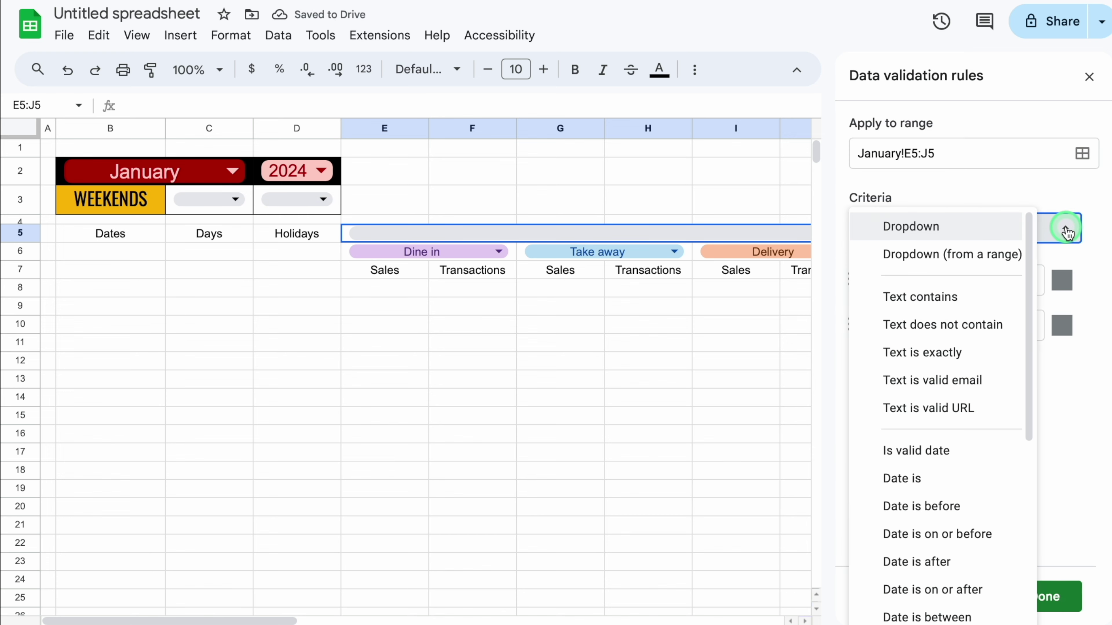
{"action": "left_click", "coordinate": [1003, 263]}
{"action": "left_click", "coordinate": [944, 280]}
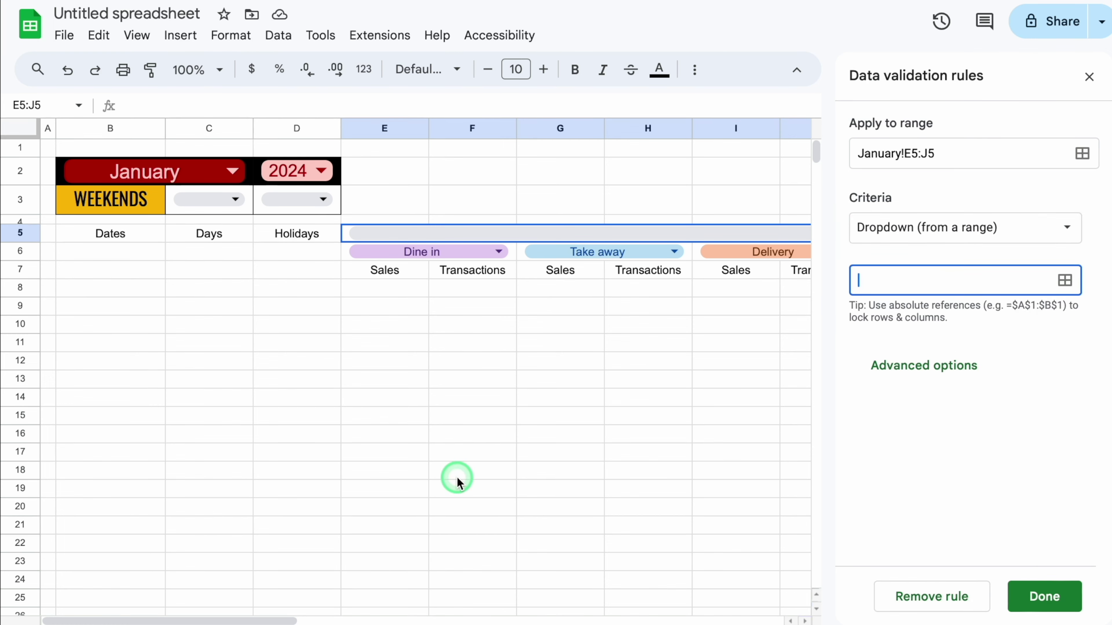
{"action": "left_click", "coordinate": [217, 618]}
{"action": "left_click", "coordinate": [909, 285]}
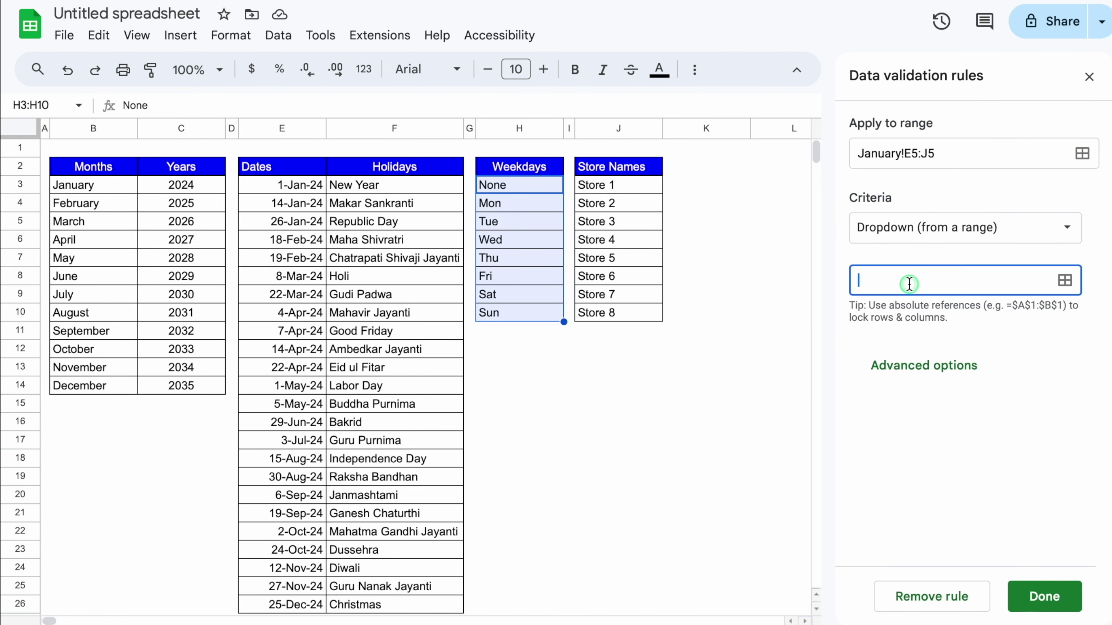
{"action": "left_click", "coordinate": [627, 184]}
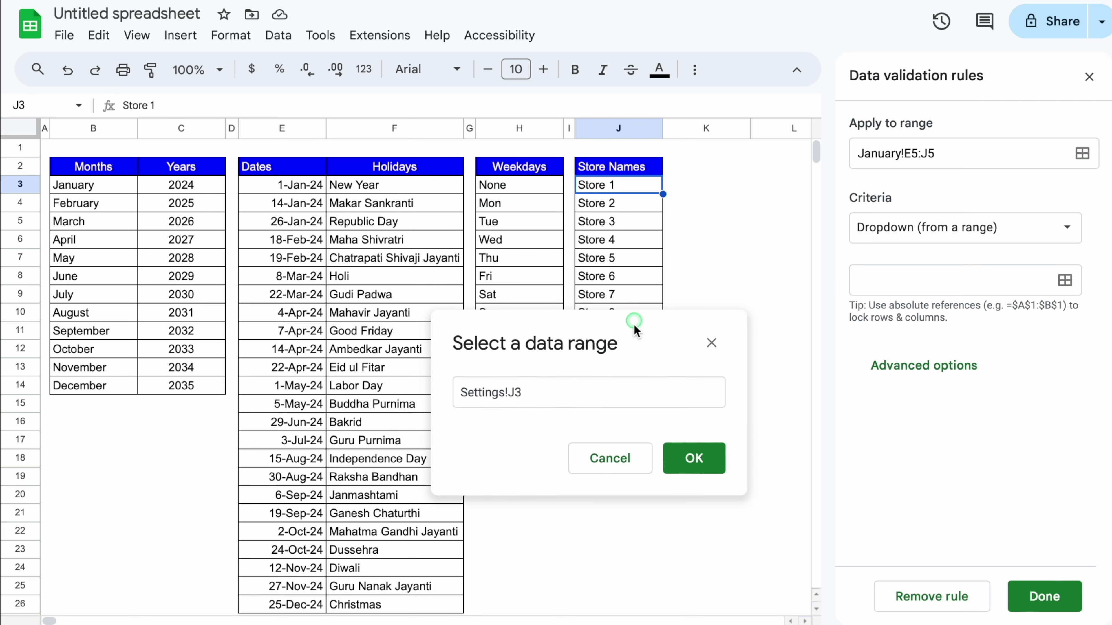
{"action": "left_click", "coordinate": [634, 187]}
{"action": "left_click_drag", "start_coordinate": [634, 187], "coordinate": [635, 308]}
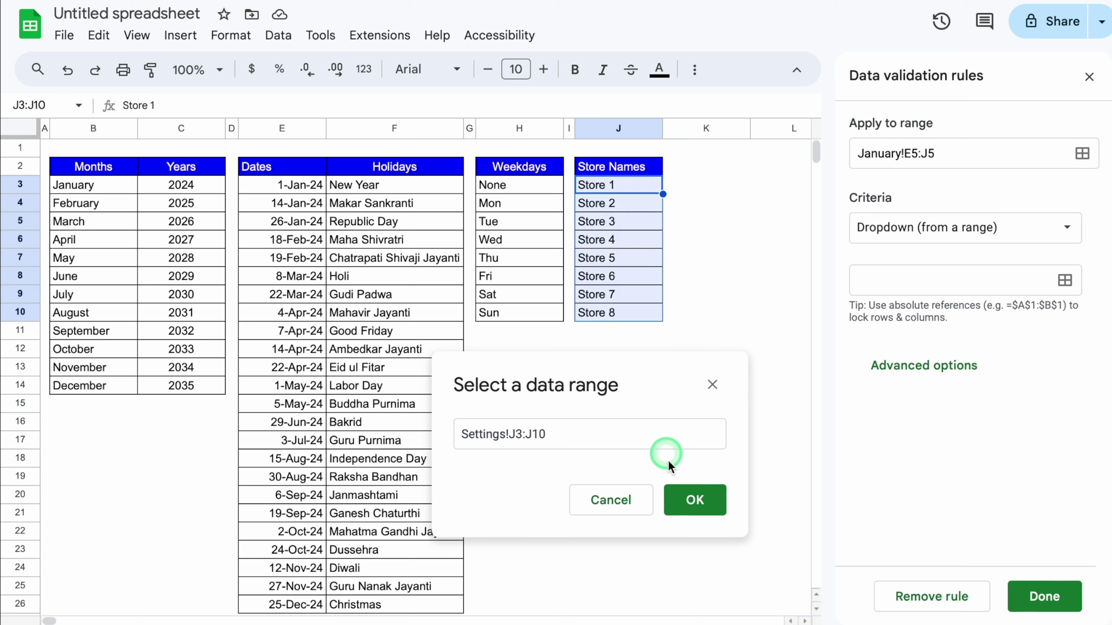
{"action": "left_click", "coordinate": [694, 500]}
- Colour the dropdown options Store 2 dark brown, Store 3 dark green, Store 4 dark blue, Store 5 dark purple and Store 6 dark red
{"action": "left_click", "coordinate": [888, 364]}
{"action": "left_click", "coordinate": [937, 458]}
{"action": "left_click", "coordinate": [891, 409]}
{"action": "left_click", "coordinate": [995, 259]}
{"action": "left_click", "coordinate": [889, 454]}
{"action": "left_click", "coordinate": [1024, 303]}
{"action": "left_click", "coordinate": [888, 499]}
{"action": "left_click", "coordinate": [889, 544]}
{"action": "left_click", "coordinate": [997, 396]}
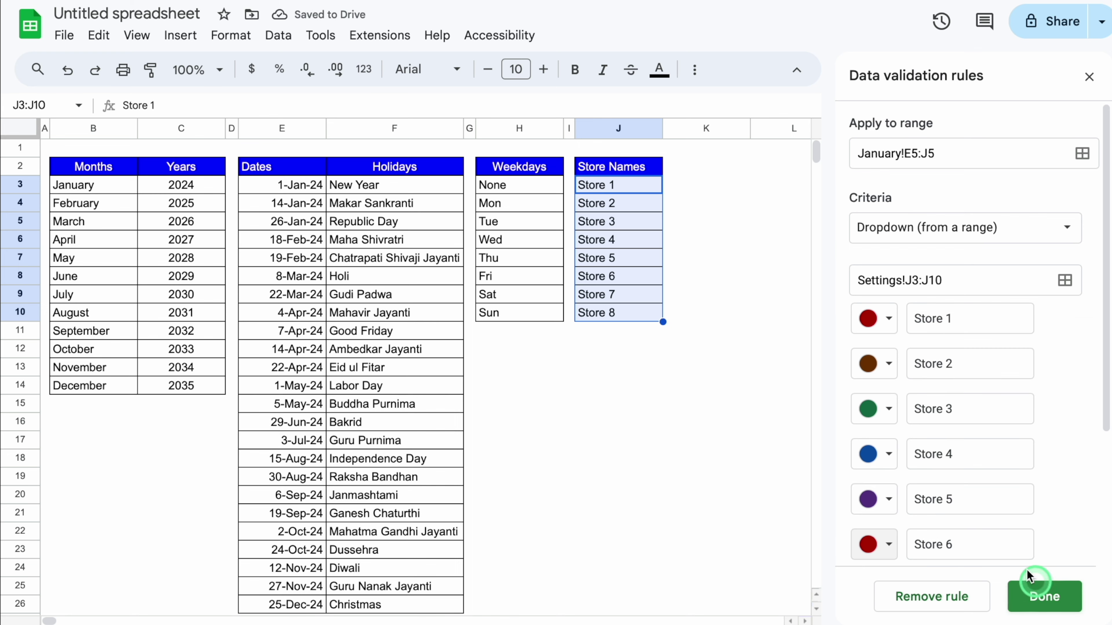
- Save the store dropdown rule, close the validation rules on the January sheet, and choose Store 1 in E5:J5
{"action": "left_click", "coordinate": [1067, 604]}
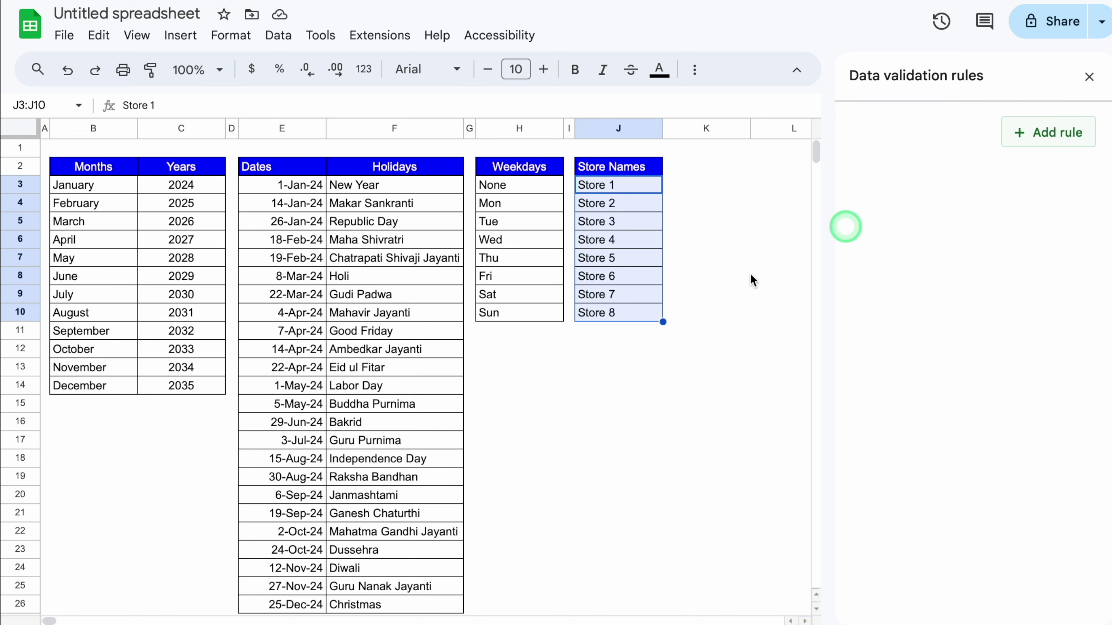
{"action": "left_click", "coordinate": [295, 618]}
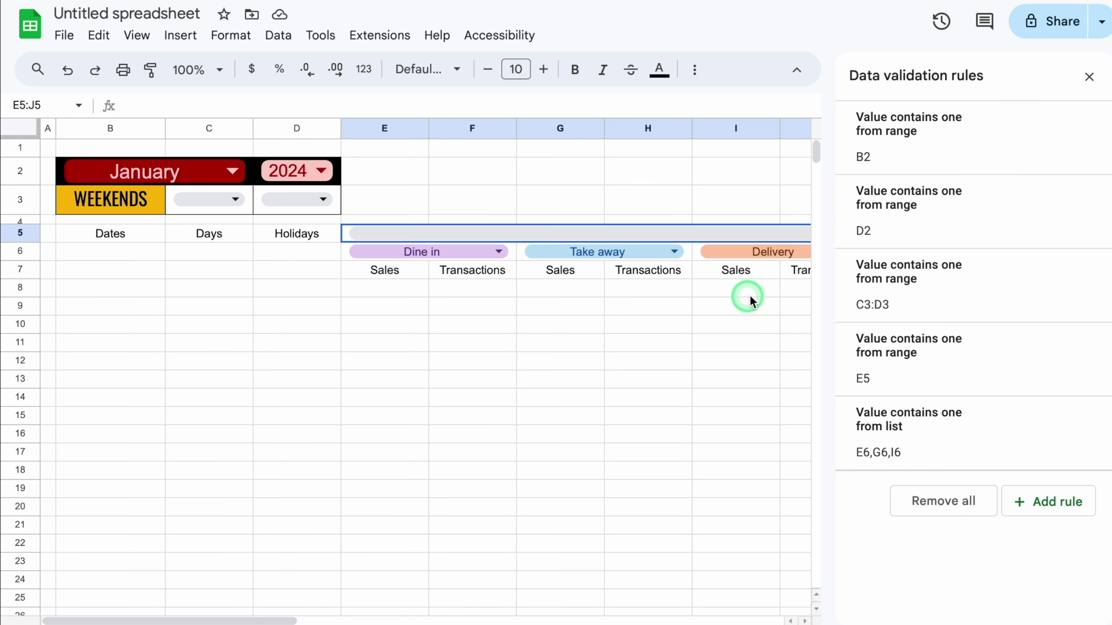
{"action": "left_click", "coordinate": [1092, 77]}
{"action": "left_click", "coordinate": [852, 233]}
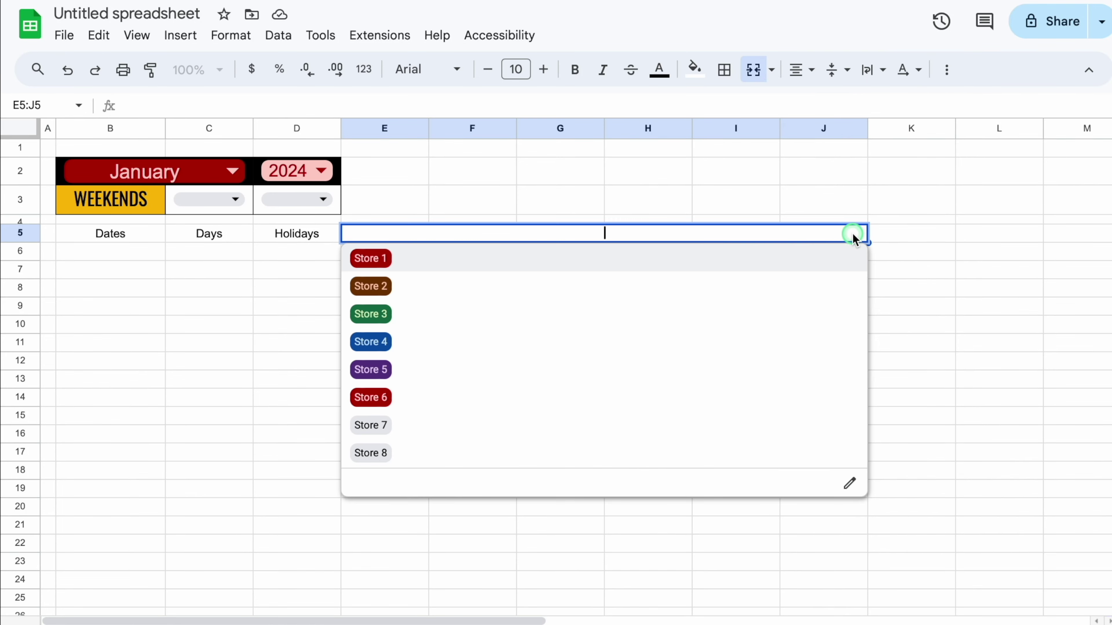
{"action": "left_click", "coordinate": [504, 259]}
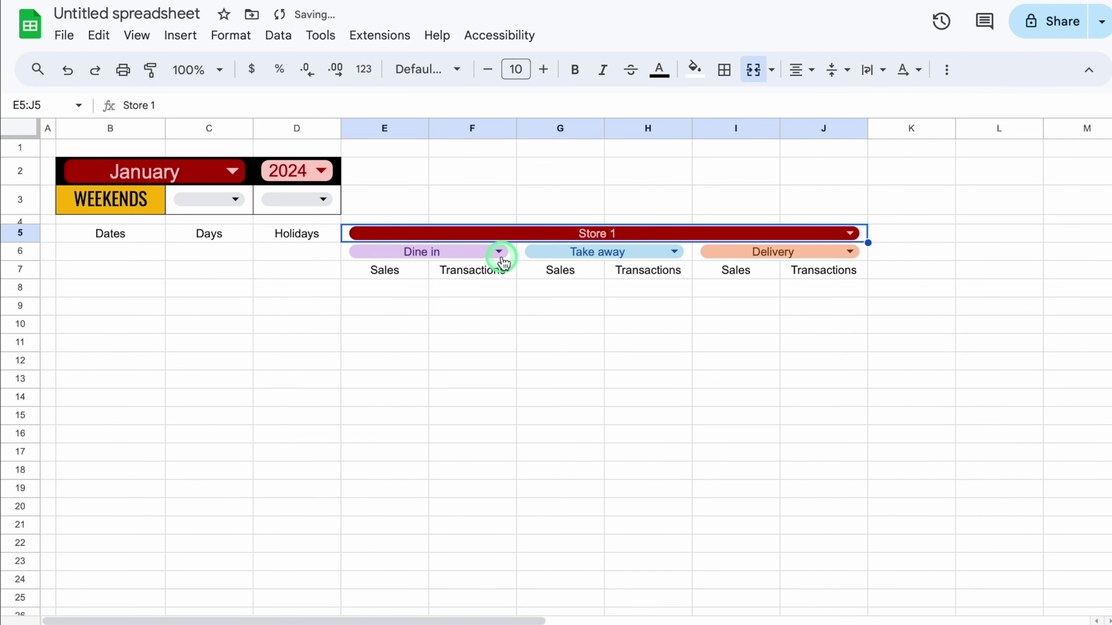
- Make row 5 taller and set the font size of the Store 1 dropdown to 17
{"action": "left_click_drag", "start_coordinate": [25, 242], "coordinate": [26, 256]}
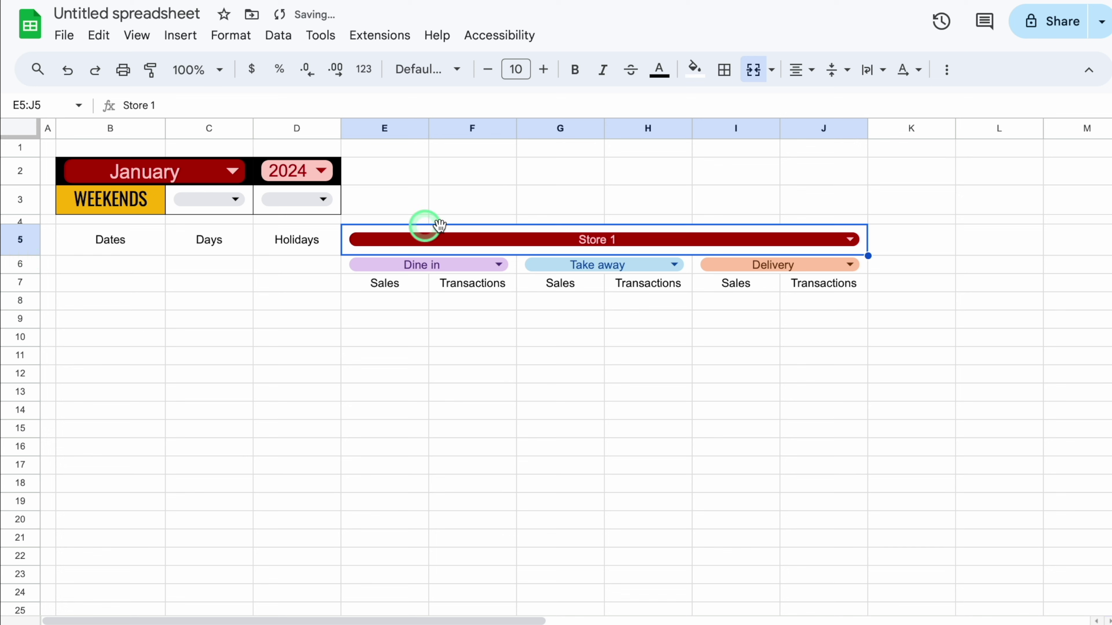
{"action": "left_click", "coordinate": [543, 69]}
{"action": "left_click", "coordinate": [543, 69]}
{"action": "left_click", "coordinate": [543, 69]}
{"action": "left_click", "coordinate": [543, 69]}
{"action": "left_click", "coordinate": [543, 69]}
{"action": "left_click", "coordinate": [543, 70]}
{"action": "left_click", "coordinate": [544, 69]}
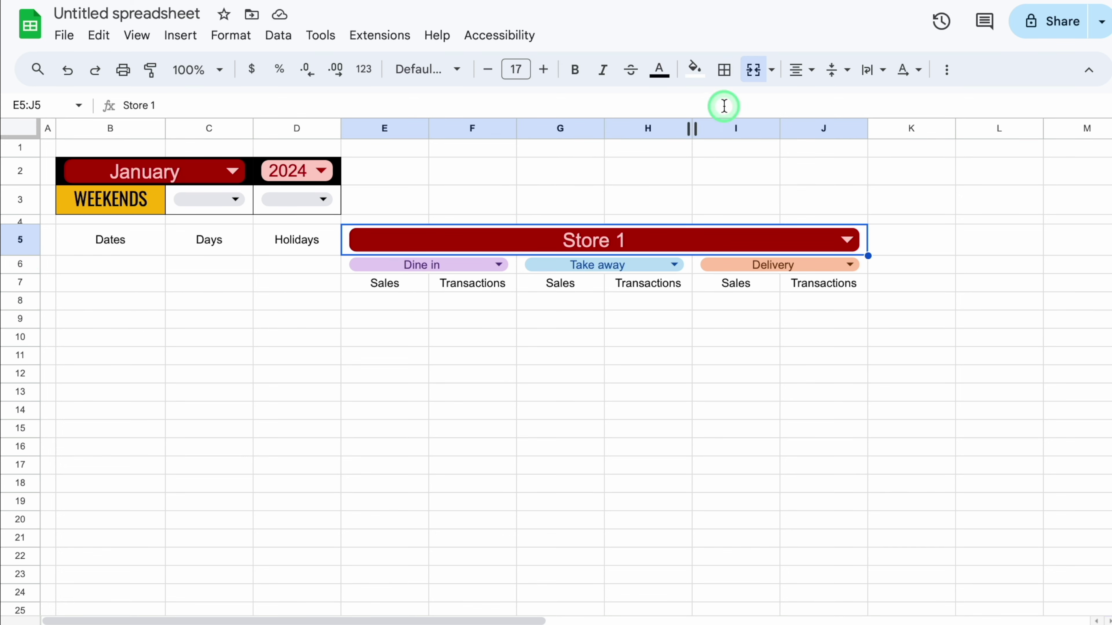
- Fill the store dropdown cell E5:J5 with black and the channel dropdown row E6:J6 with dark blue
{"action": "left_click", "coordinate": [694, 69]}
{"action": "left_click", "coordinate": [702, 129]}
{"action": "left_click_drag", "start_coordinate": [345, 271], "coordinate": [844, 259]}
{"action": "left_click", "coordinate": [694, 69]}
{"action": "left_click", "coordinate": [815, 245]}
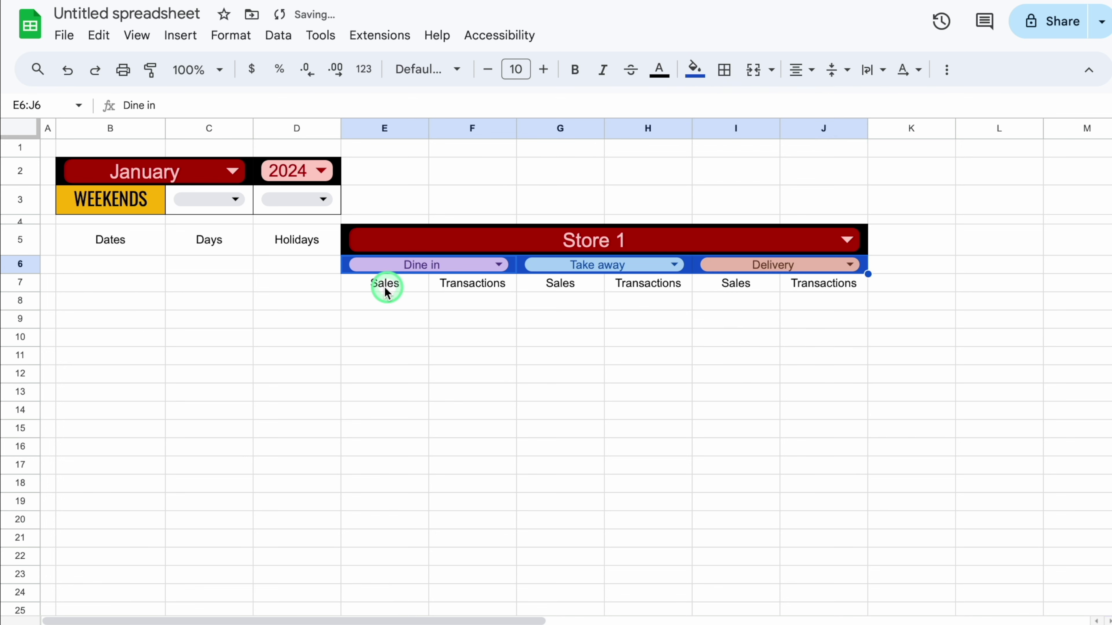
- Fill the Sales and Transactions headings in E7:J7 with red and make their text white
{"action": "left_click_drag", "start_coordinate": [385, 286], "coordinate": [823, 291]}
{"action": "left_click", "coordinate": [695, 70]}
{"action": "left_click", "coordinate": [722, 154]}
{"action": "left_click", "coordinate": [668, 88]}
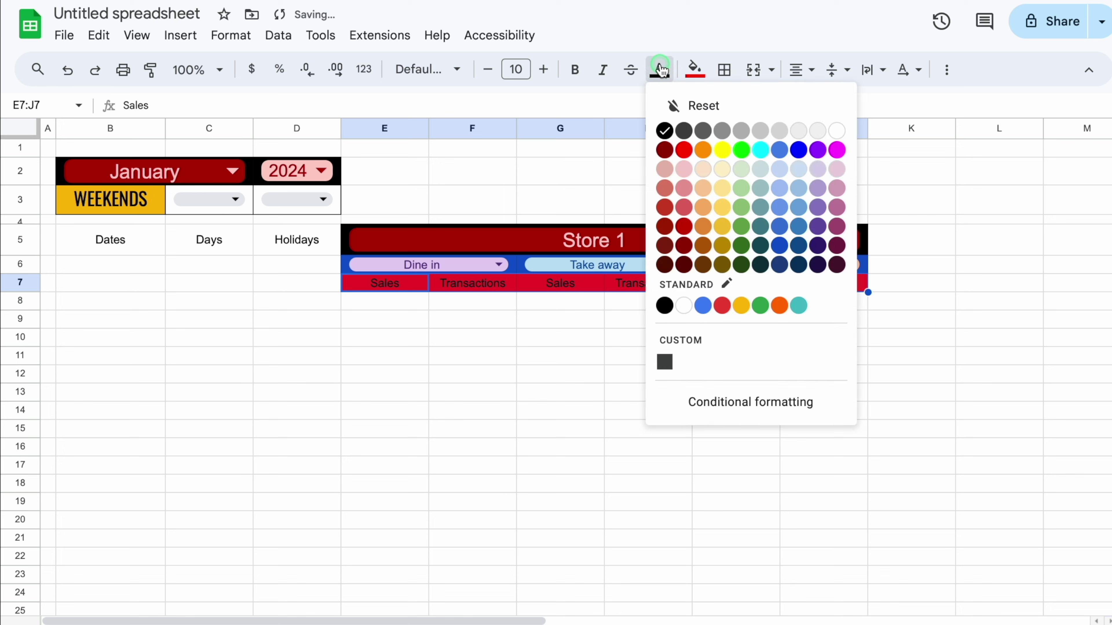
{"action": "left_click", "coordinate": [836, 133]}
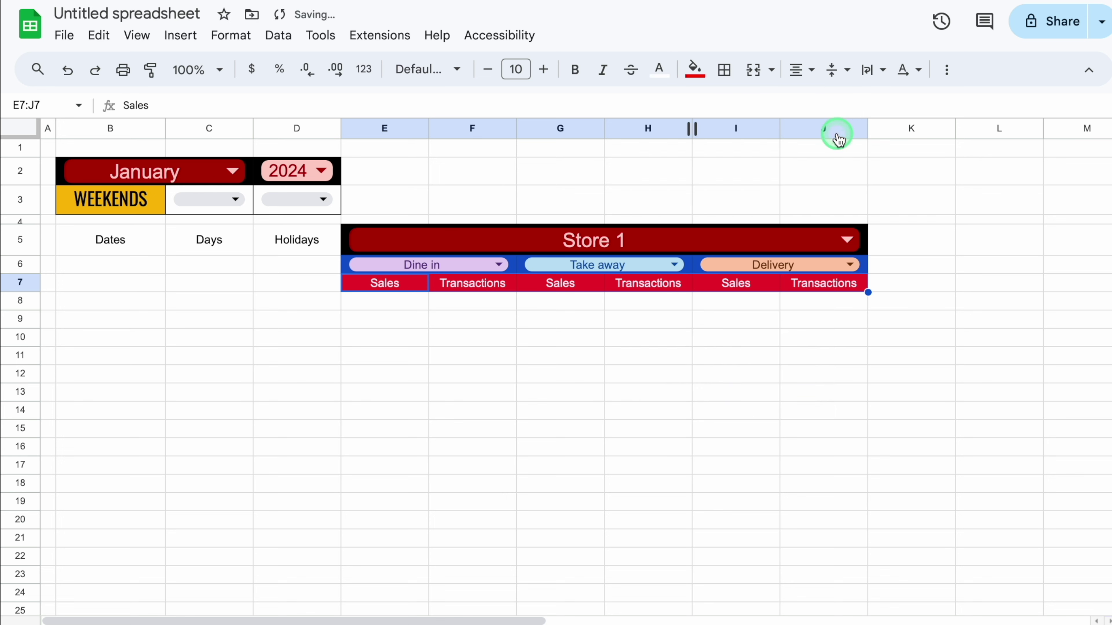
- Merge the Holidays, Days and Dates headings each vertically across rows 5 to 7
{"action": "left_click", "coordinate": [308, 247]}
{"action": "left_click_drag", "start_coordinate": [307, 249], "coordinate": [309, 279]}
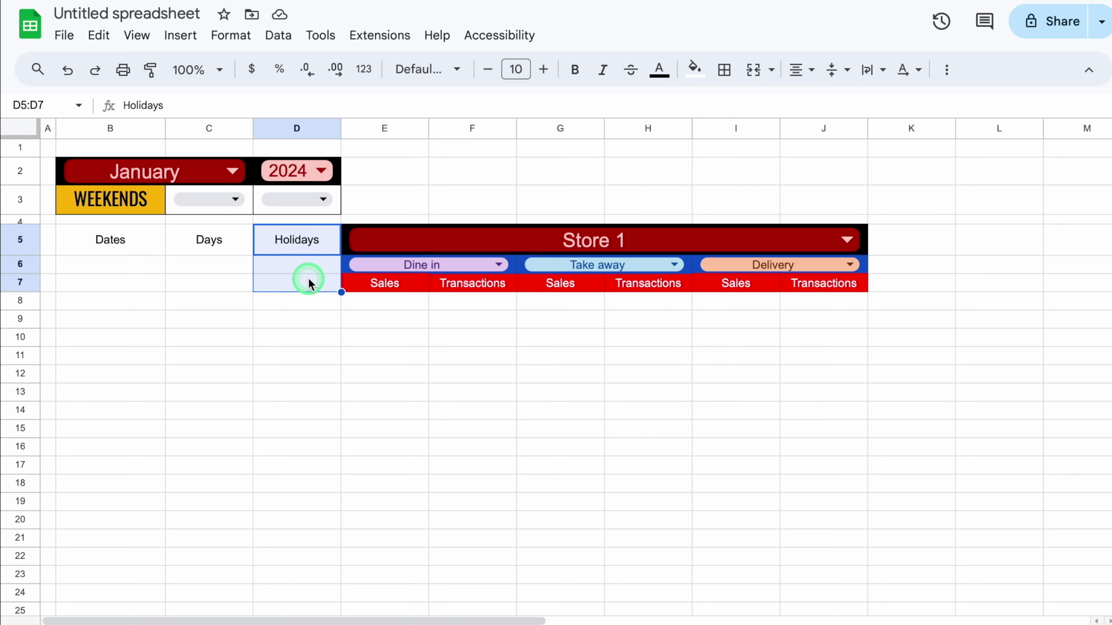
{"action": "left_click", "coordinate": [753, 69]}
{"action": "left_click", "coordinate": [218, 241]}
{"action": "left_click_drag", "start_coordinate": [221, 265], "coordinate": [218, 289]}
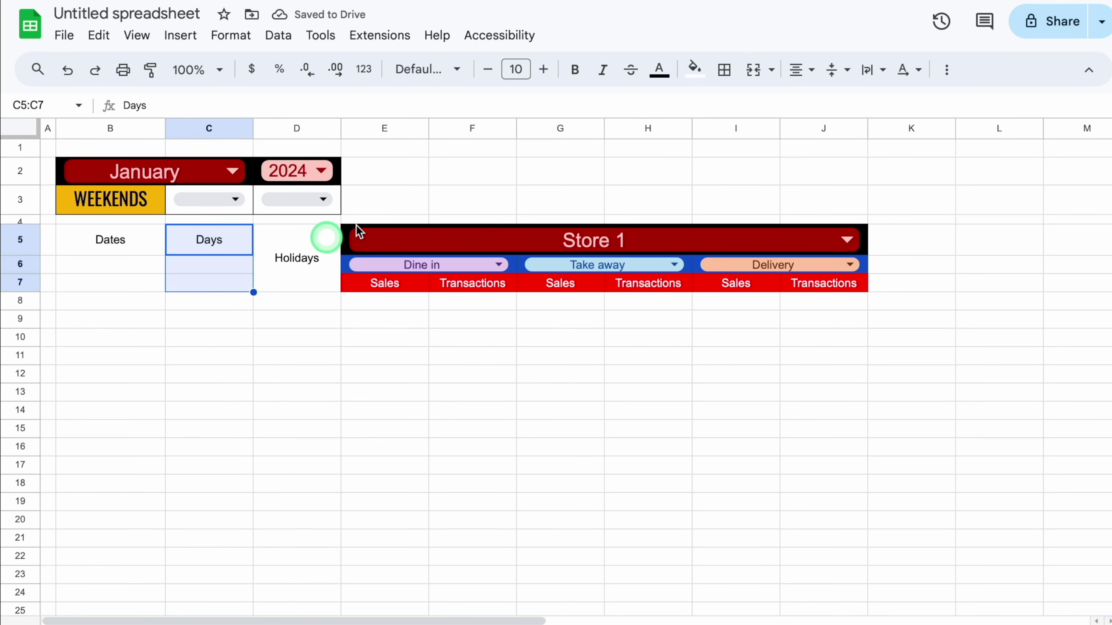
{"action": "left_click", "coordinate": [744, 79]}
{"action": "left_click_drag", "start_coordinate": [142, 240], "coordinate": [306, 280]}
{"action": "left_click", "coordinate": [752, 70]}
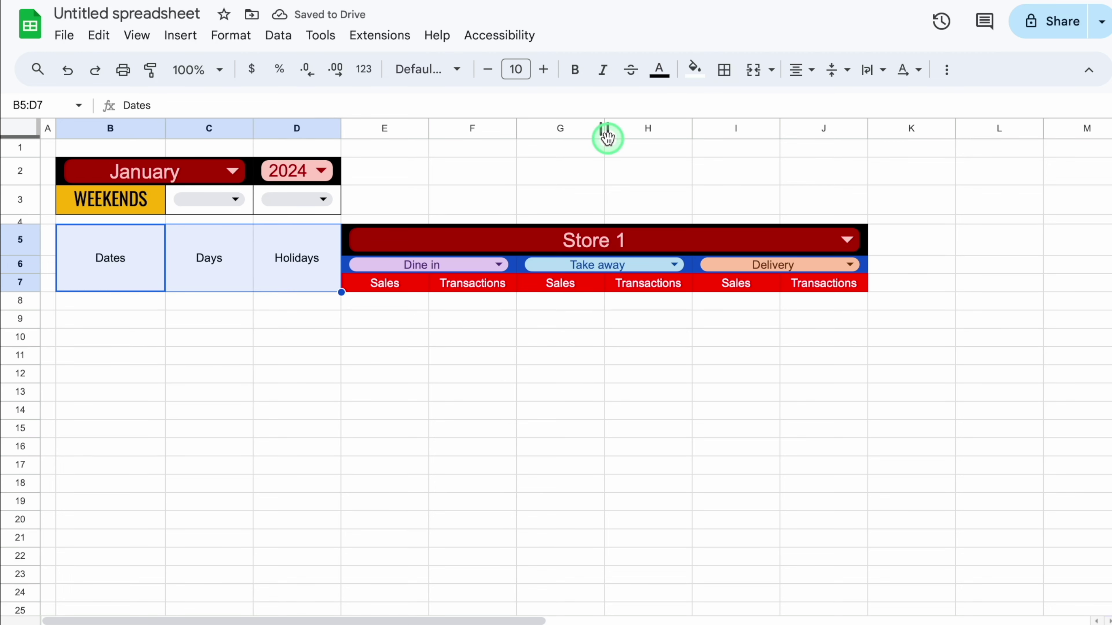
- Fill the Dates, Days and Holidays headings in B5:D7 with dark blue and make their text white
{"action": "left_click", "coordinate": [695, 70]}
{"action": "left_click", "coordinate": [817, 241]}
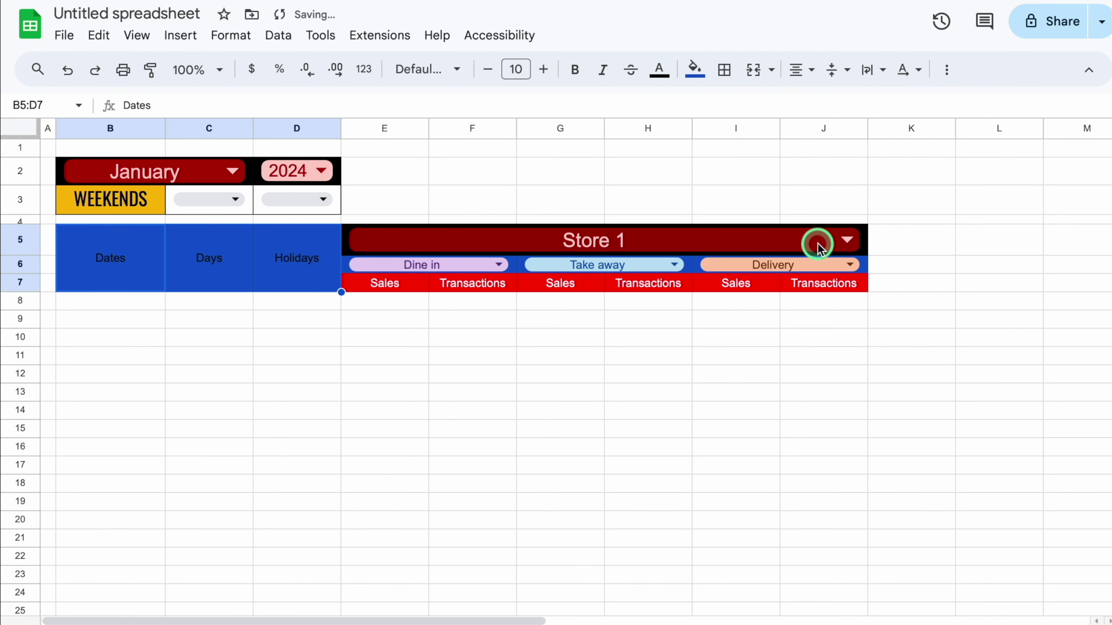
{"action": "left_click", "coordinate": [659, 70]}
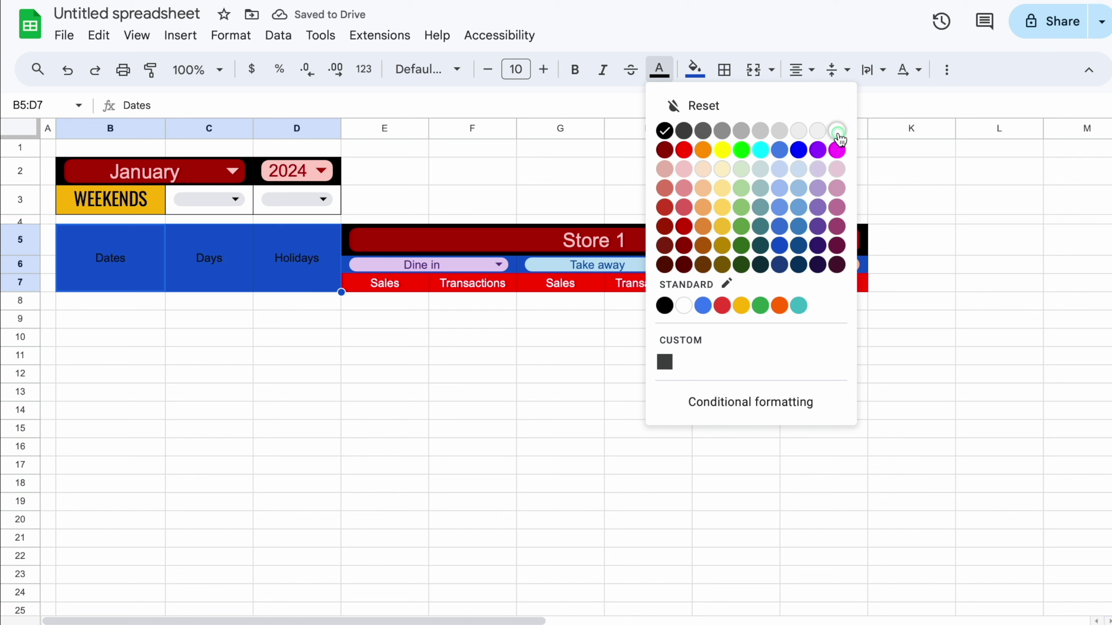
{"action": "left_click", "coordinate": [839, 136]}
- Set the Dates, Days and Holidays headings to the Oswald font at size 22
{"action": "left_click", "coordinate": [456, 69]}
{"action": "left_click", "coordinate": [462, 238]}
{"action": "left_click", "coordinate": [543, 69]}
{"action": "left_click", "coordinate": [543, 70]}
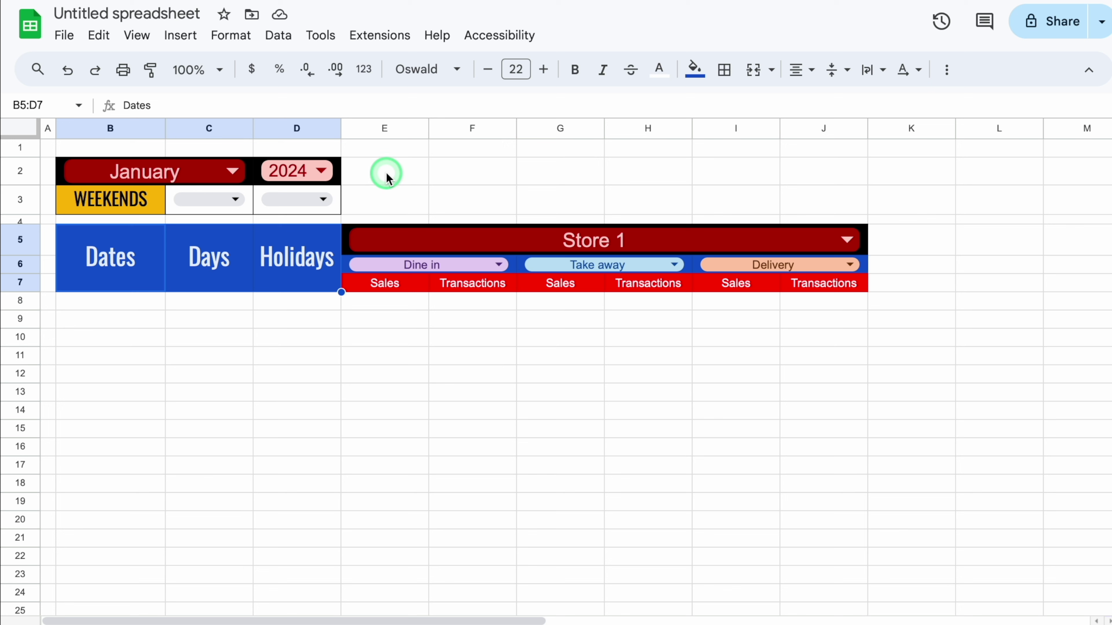
- Merge cells E2:J3 and fill them with the same golden yellow as the WEEKENDS cell
{"action": "left_click_drag", "start_coordinate": [386, 172], "coordinate": [823, 214]}
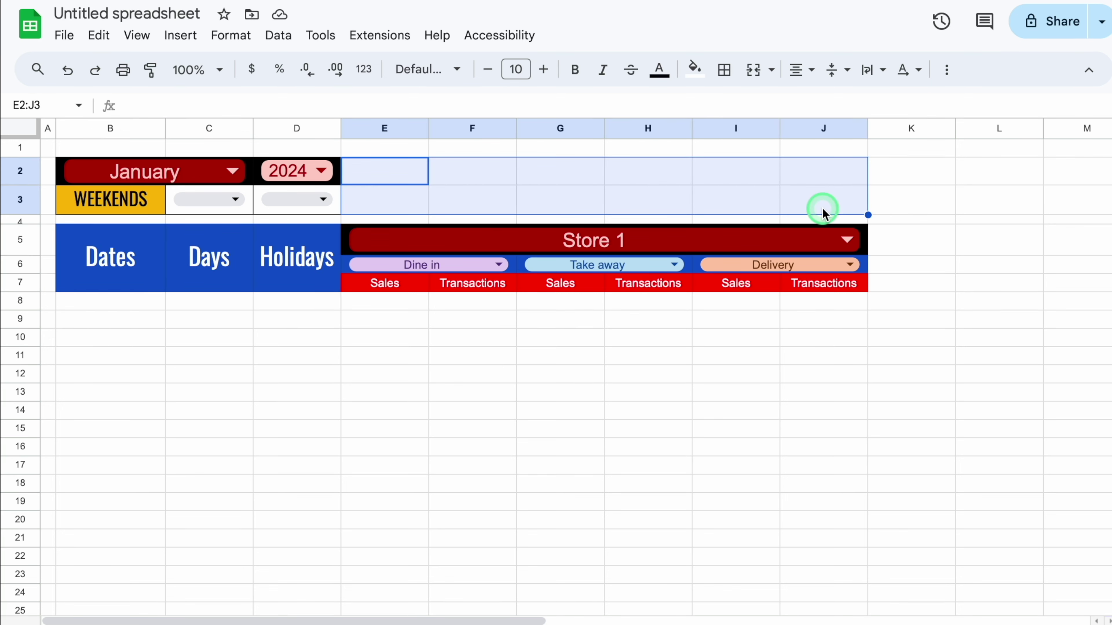
{"action": "left_click", "coordinate": [754, 71]}
{"action": "left_click", "coordinate": [695, 69]}
{"action": "left_click", "coordinate": [778, 187]}
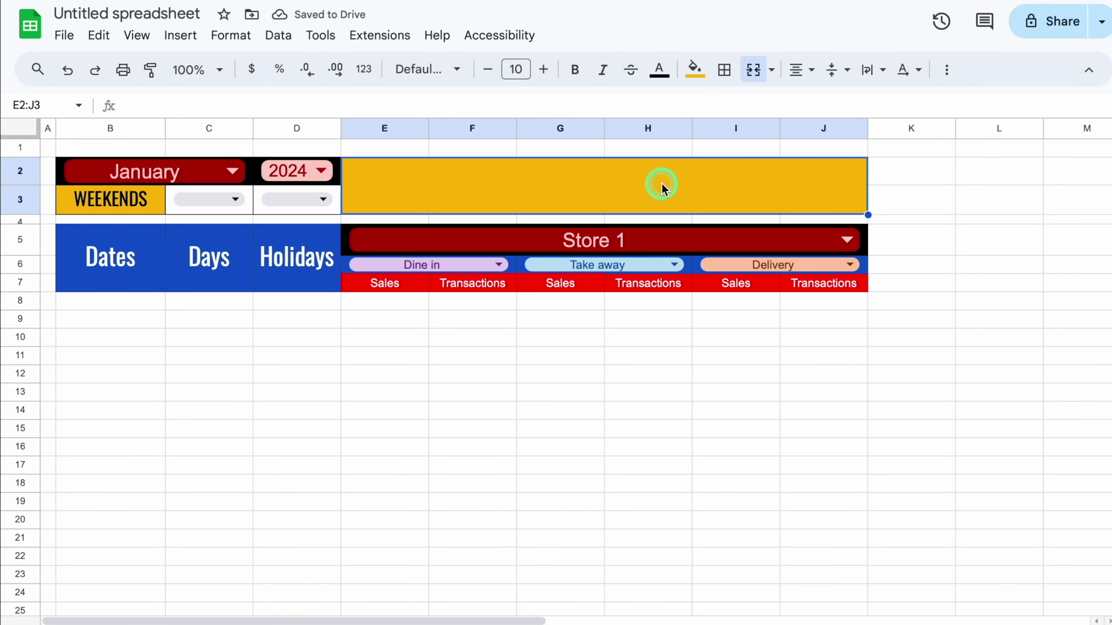
- Enter the title Daily Sales Report in the merged cell E2:J3 and format it in Oswald at size 35
{"action": "type", "text": "Daily Sales Report"}
{"action": "left_click", "coordinate": [931, 208]}
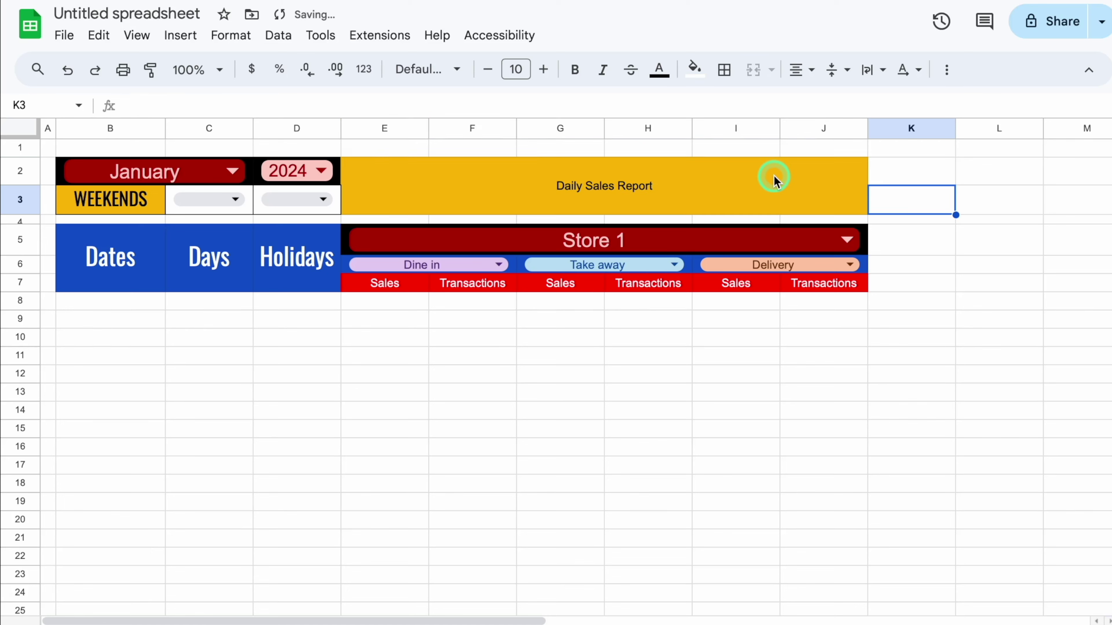
{"action": "left_click", "coordinate": [774, 177]}
{"action": "left_click", "coordinate": [544, 69]}
{"action": "left_click", "coordinate": [544, 69]}
{"action": "left_click", "coordinate": [543, 69]}
{"action": "left_click", "coordinate": [544, 70]}
{"action": "left_click", "coordinate": [544, 69]}
{"action": "left_click", "coordinate": [457, 70]}
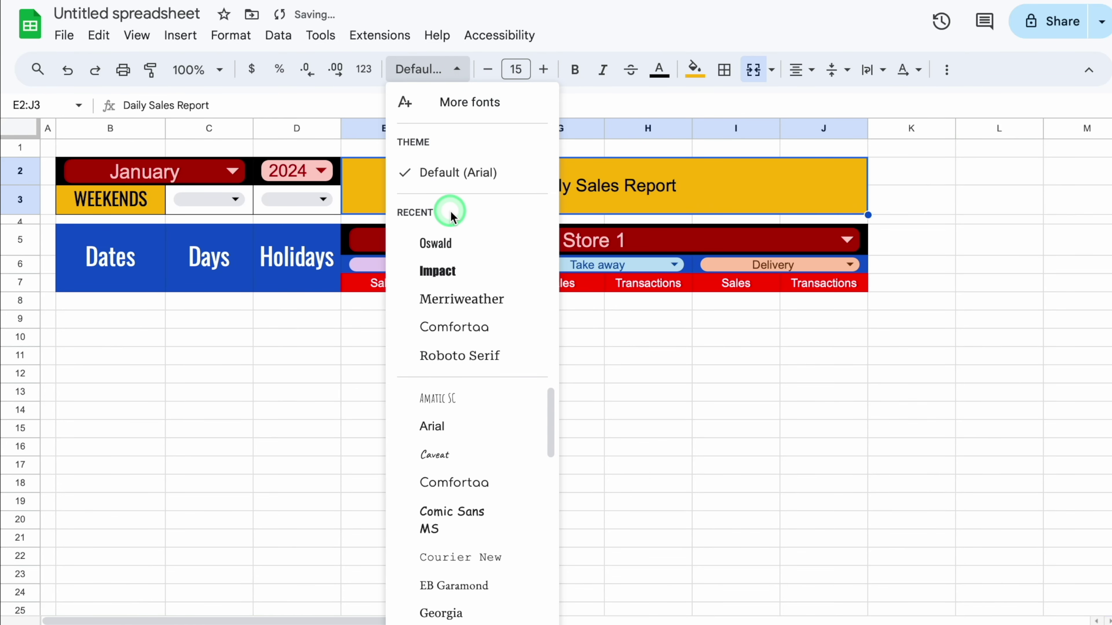
{"action": "left_click", "coordinate": [455, 243]}
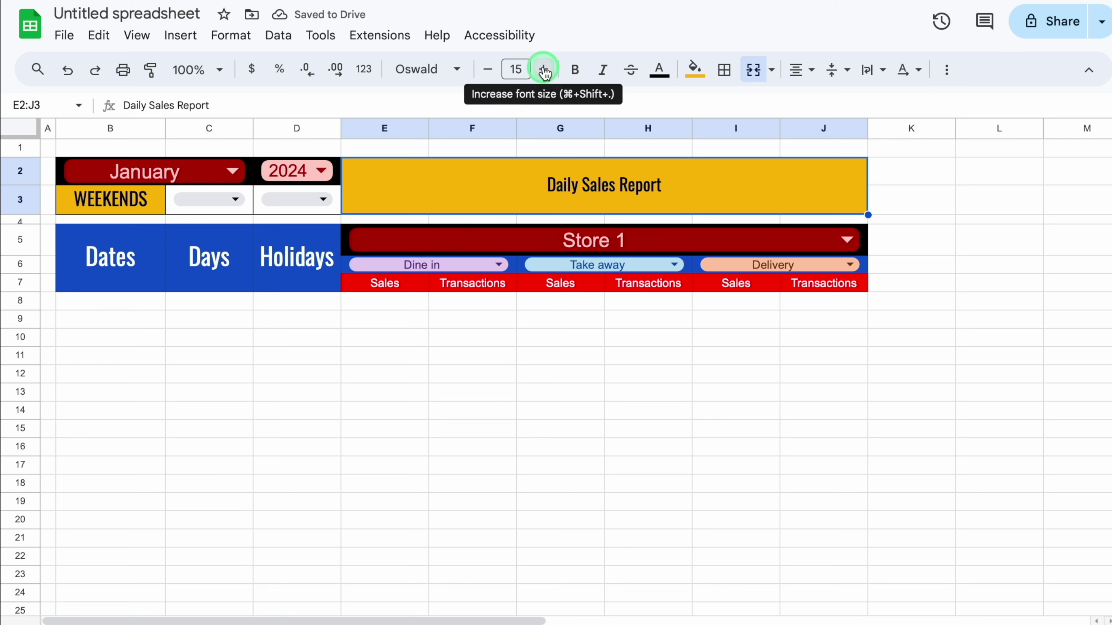
{"action": "left_click", "coordinate": [544, 69]}
{"action": "left_click", "coordinate": [544, 70]}
{"action": "left_click", "coordinate": [544, 69]}
{"action": "left_click", "coordinate": [543, 70]}
{"action": "left_click", "coordinate": [543, 69]}
- Choose Sat in C3 and Sun in D3 as the weekend days beside the WEEKENDS label
{"action": "left_click", "coordinate": [231, 199]}
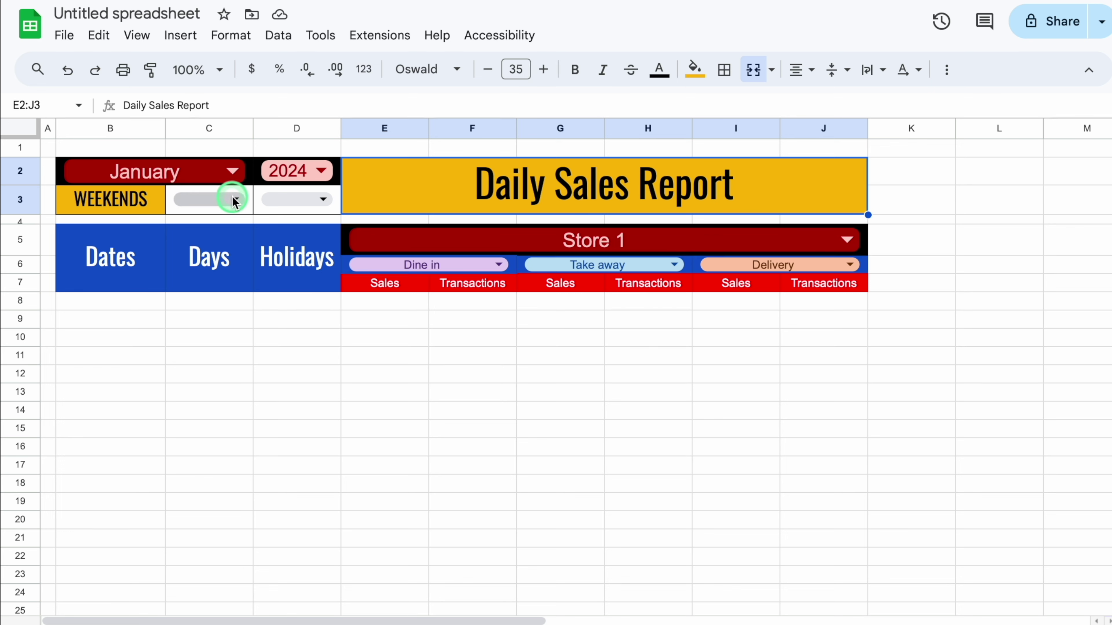
{"action": "left_click", "coordinate": [187, 397]}
{"action": "left_click", "coordinate": [306, 201]}
{"action": "left_click", "coordinate": [275, 425]}
- Set the two weekend day dropdowns in C3:D3 to the Oswald font at size 14
{"action": "left_click_drag", "start_coordinate": [235, 216], "coordinate": [270, 214]}
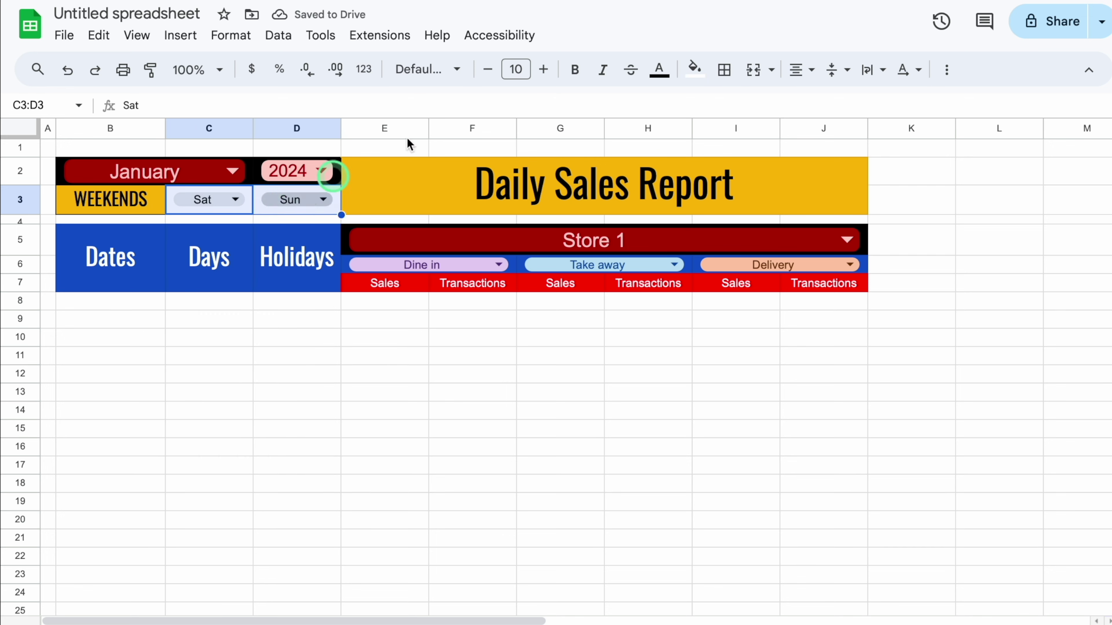
{"action": "left_click", "coordinate": [544, 70]}
{"action": "left_click", "coordinate": [544, 70]}
{"action": "left_click", "coordinate": [544, 70]}
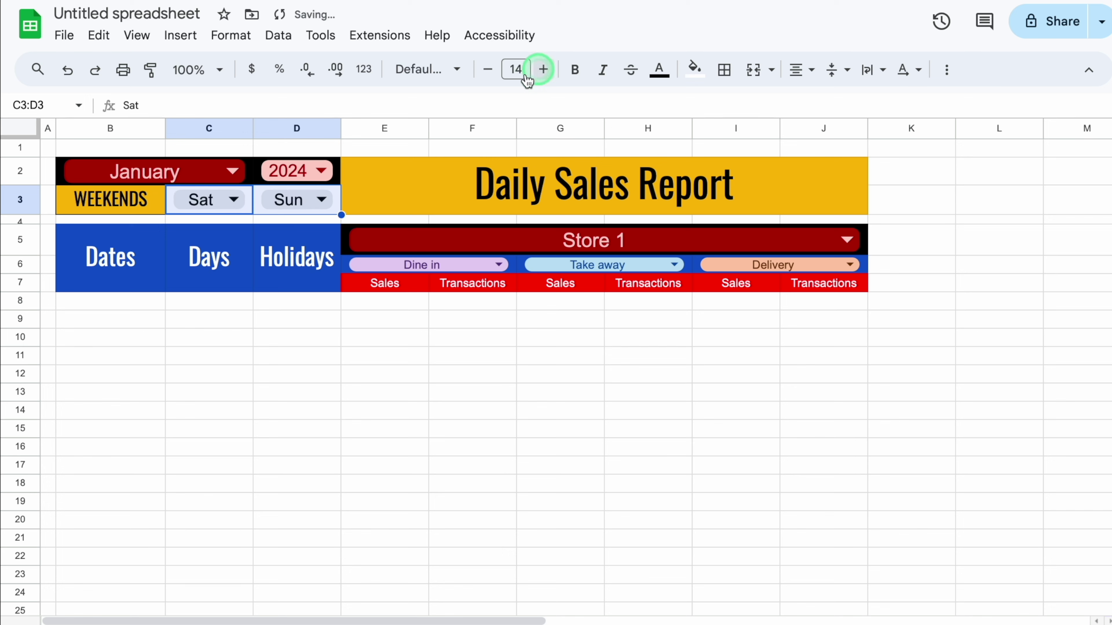
{"action": "left_click", "coordinate": [455, 70]}
{"action": "left_click", "coordinate": [463, 244]}
{"action": "left_click", "coordinate": [197, 409]}
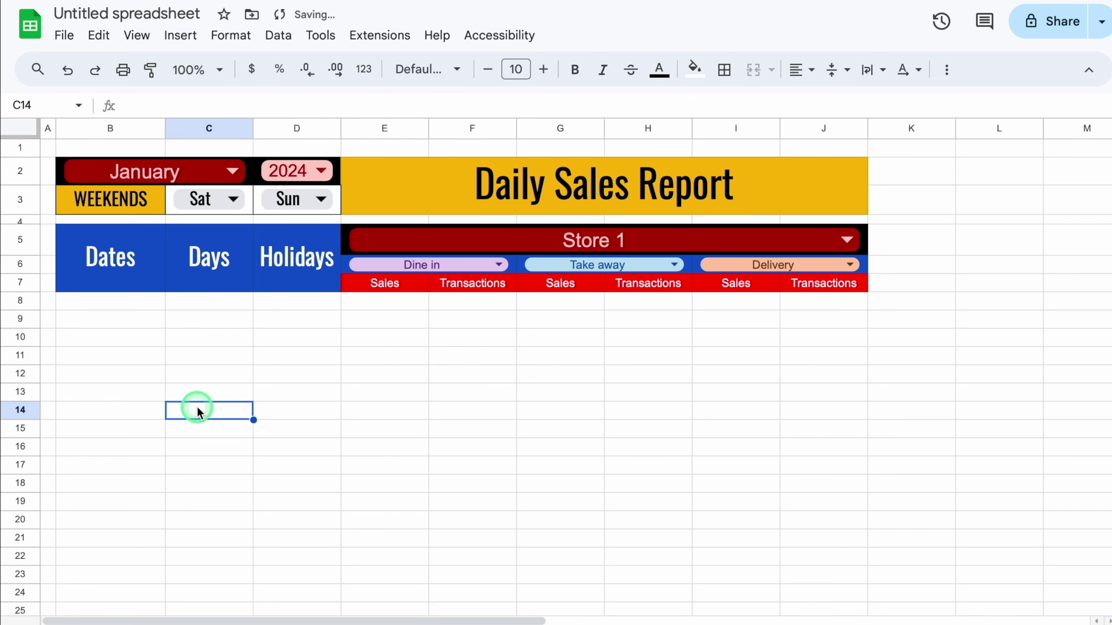
- Enter the first-date formula =DATEVALUE("1"&B2&D2) in B8, using the selected month and year
{"action": "left_click", "coordinate": [104, 304]}
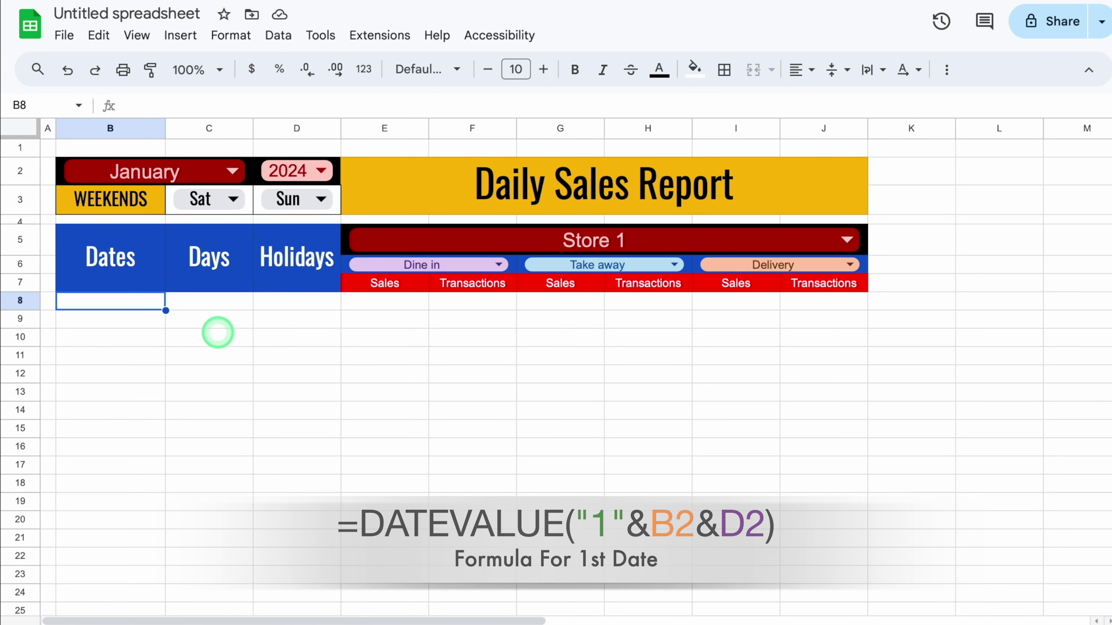
{"action": "type", "text": "=Dat"}
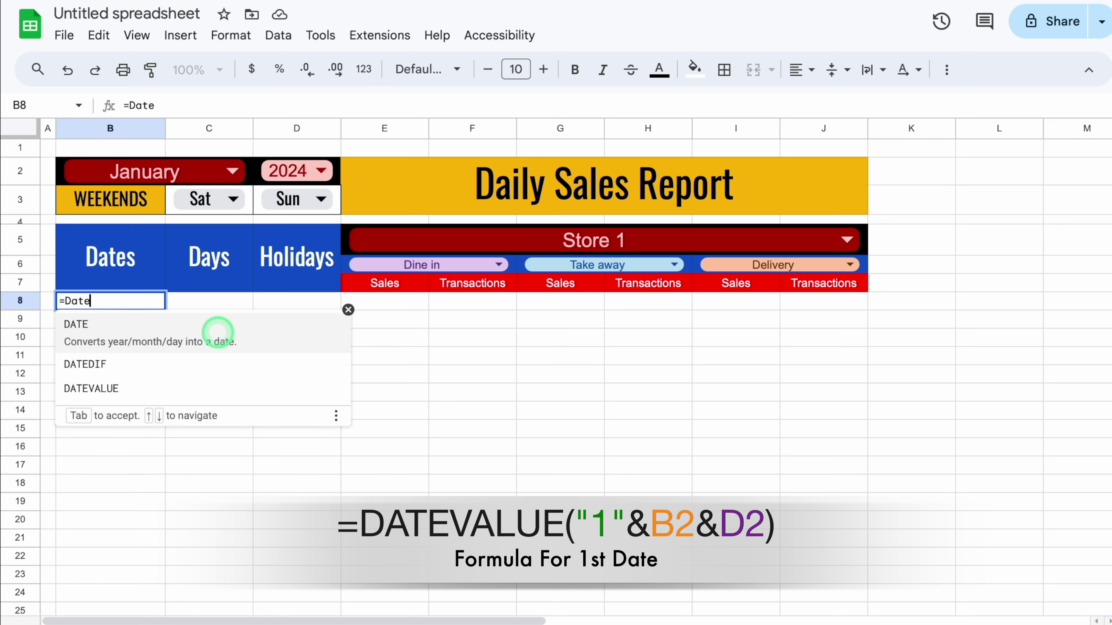
{"action": "type", "text": "e"}
{"action": "left_click", "coordinate": [117, 388]}
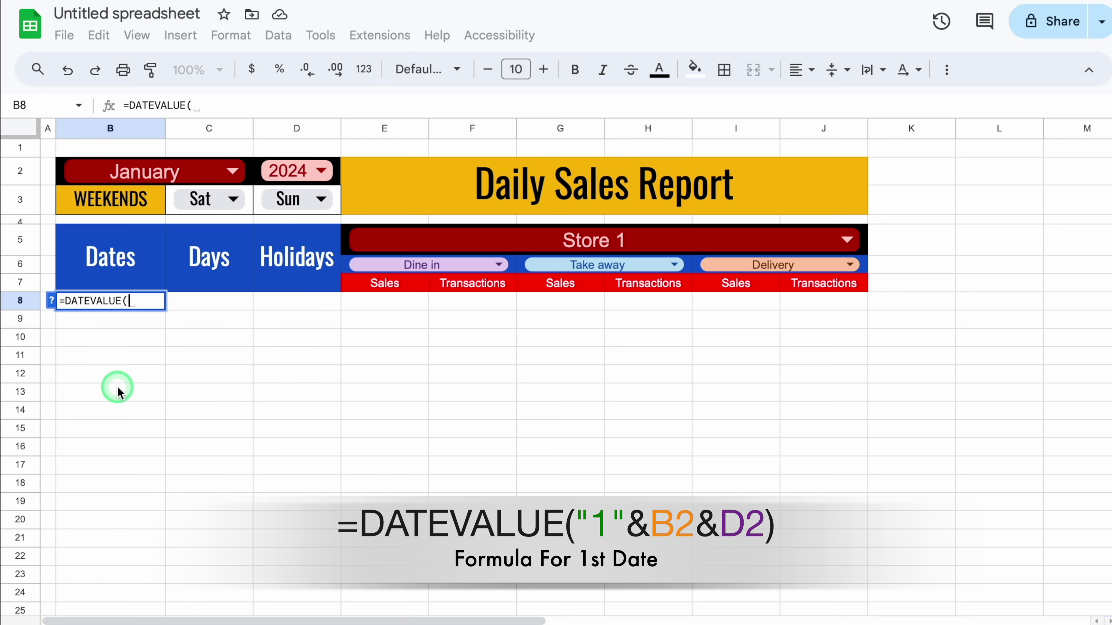
{"action": "type", "text": "\""}
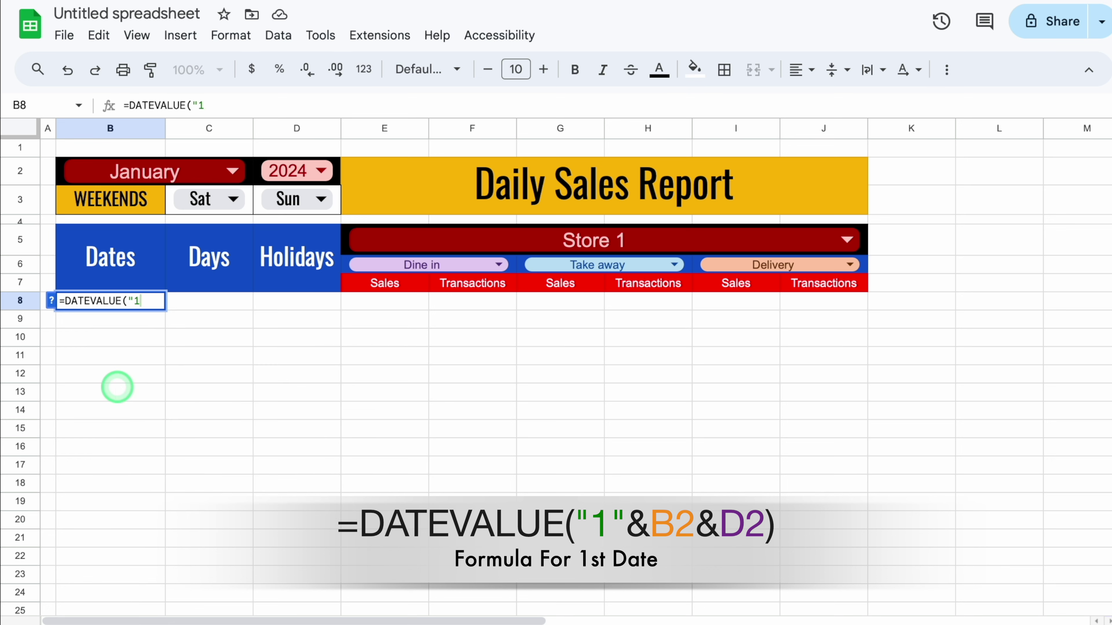
{"action": "type", "text": "1\"&"}
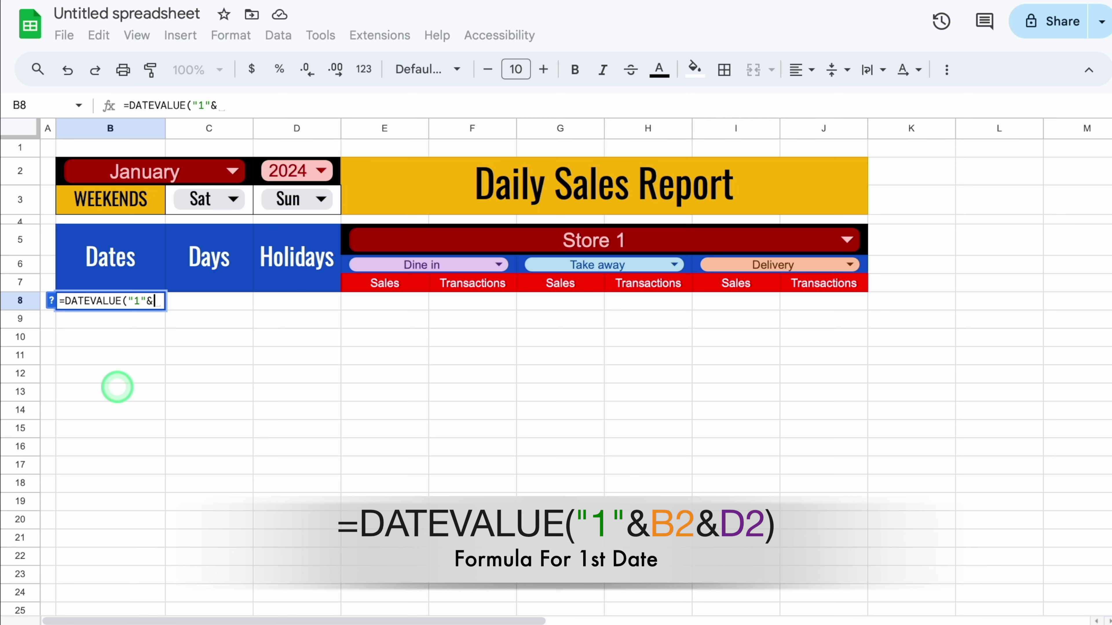
{"action": "left_click", "coordinate": [187, 175]}
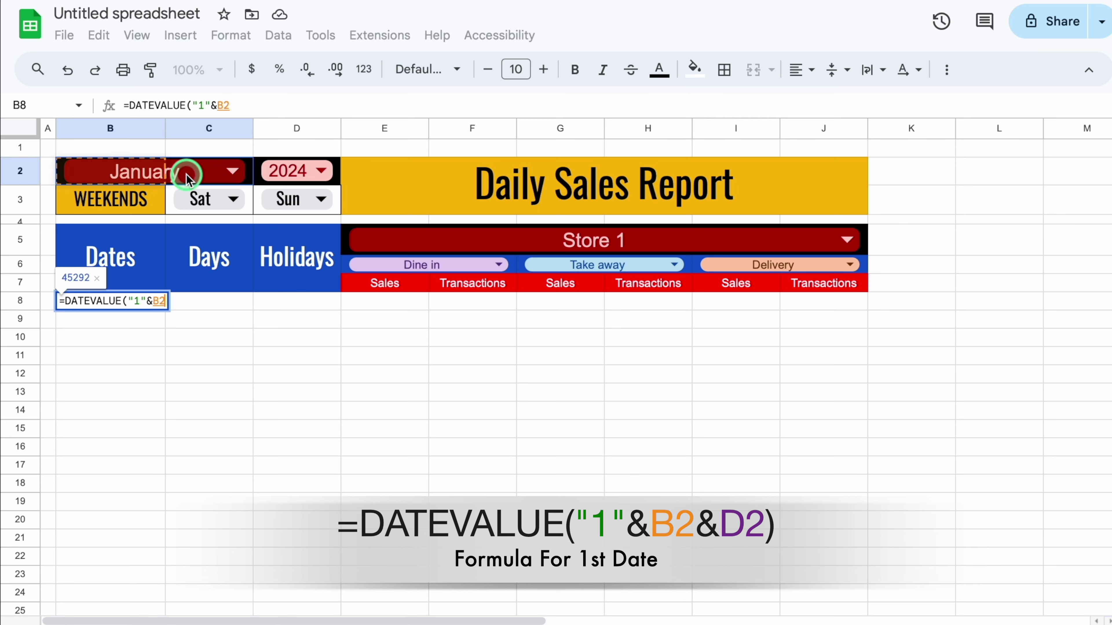
{"action": "type", "text": "&"}
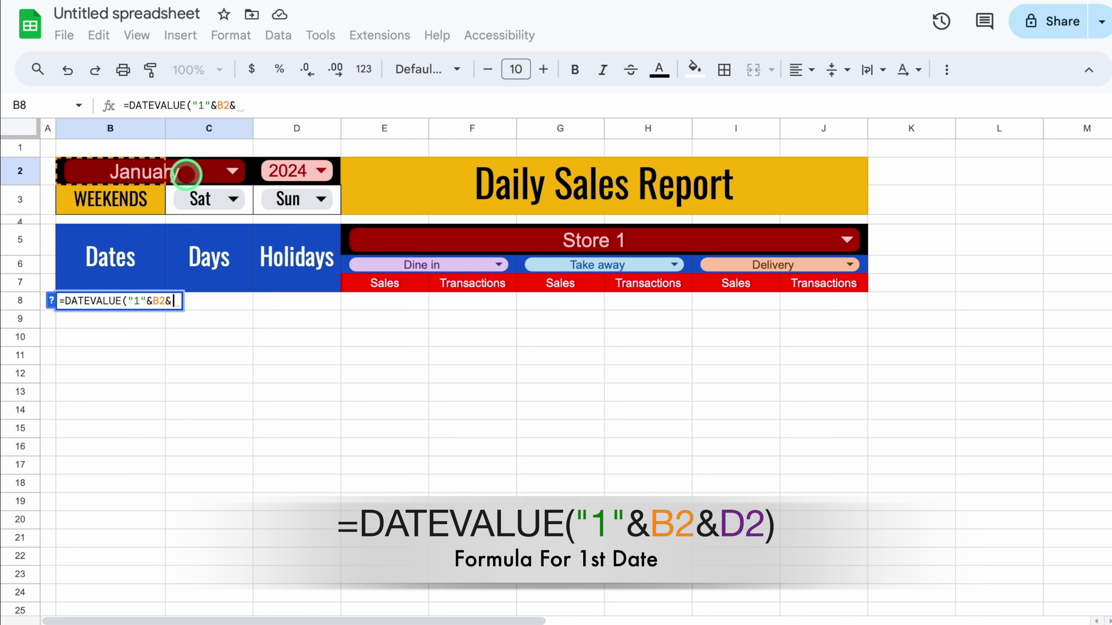
{"action": "left_click", "coordinate": [280, 179]}
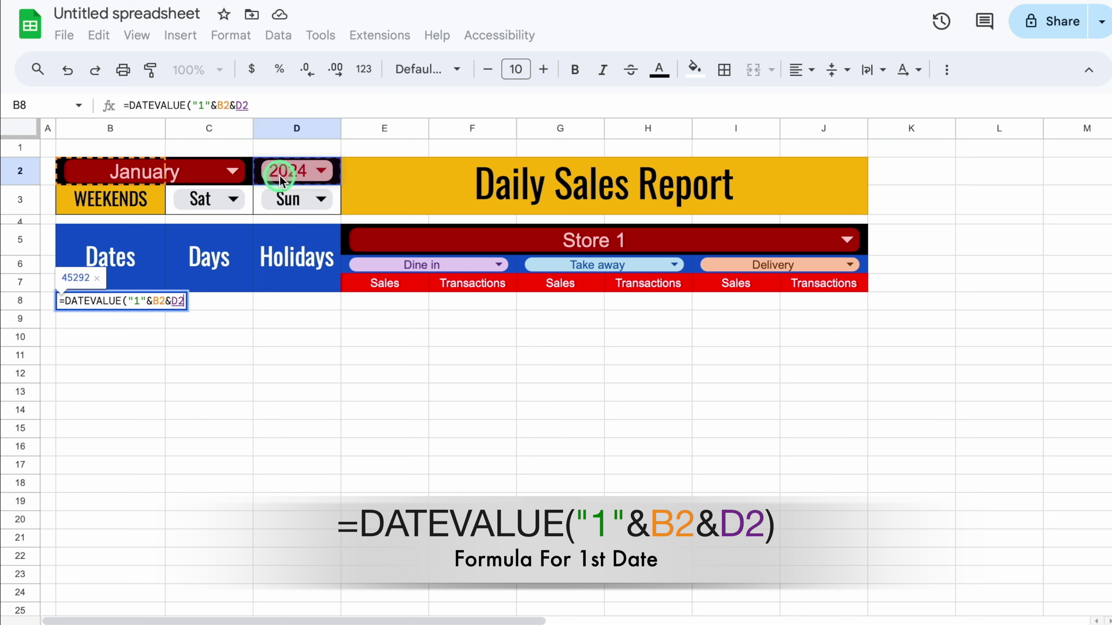
{"action": "type", "text": ")"}
{"action": "key", "text": "Return"}
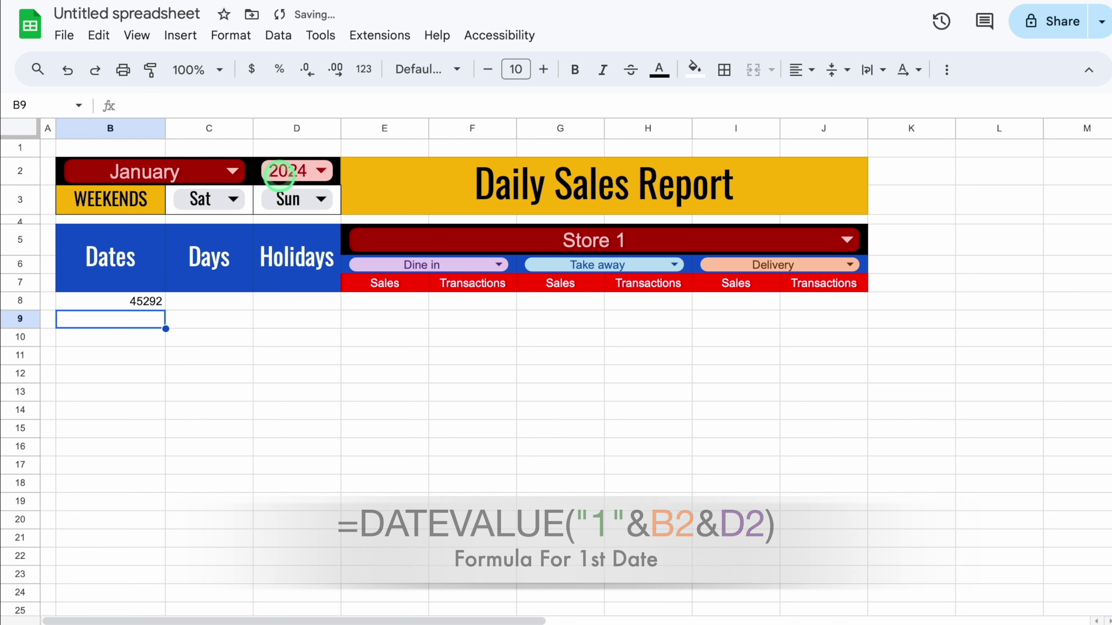
- Centre the date in B8 and apply the custom day-month date format shown as 5-Aug
{"action": "left_click", "coordinate": [147, 301]}
{"action": "left_click", "coordinate": [801, 70]}
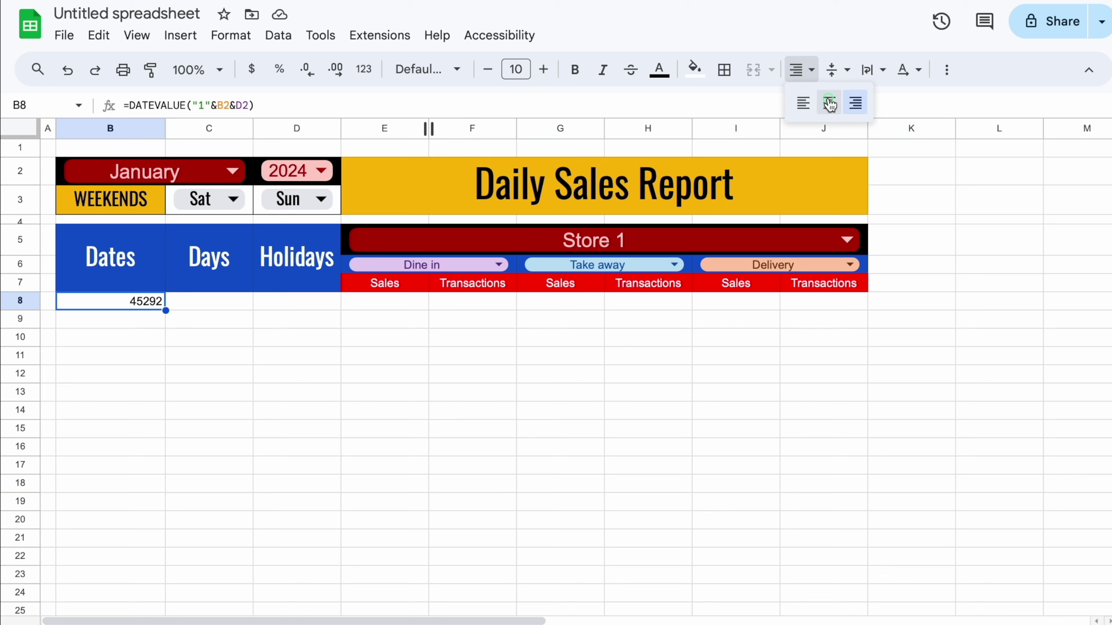
{"action": "left_click", "coordinate": [827, 102]}
{"action": "left_click", "coordinate": [231, 35]}
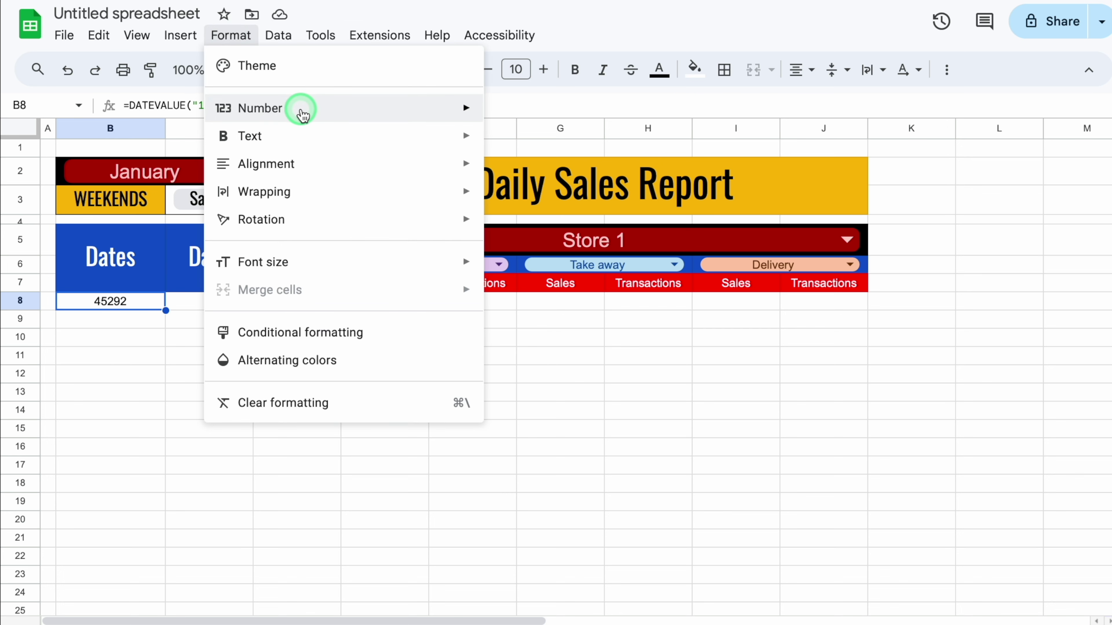
{"action": "mouse_move", "coordinate": [297, 109]}
{"action": "left_click_drag", "start_coordinate": [715, 157], "coordinate": [724, 337]}
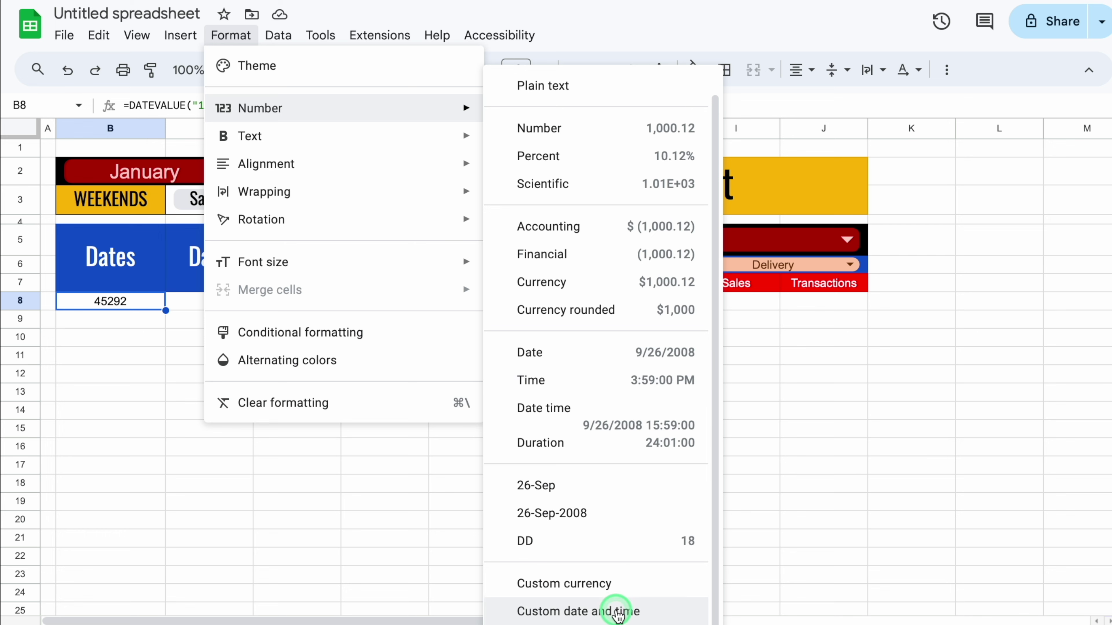
{"action": "left_click", "coordinate": [617, 613]}
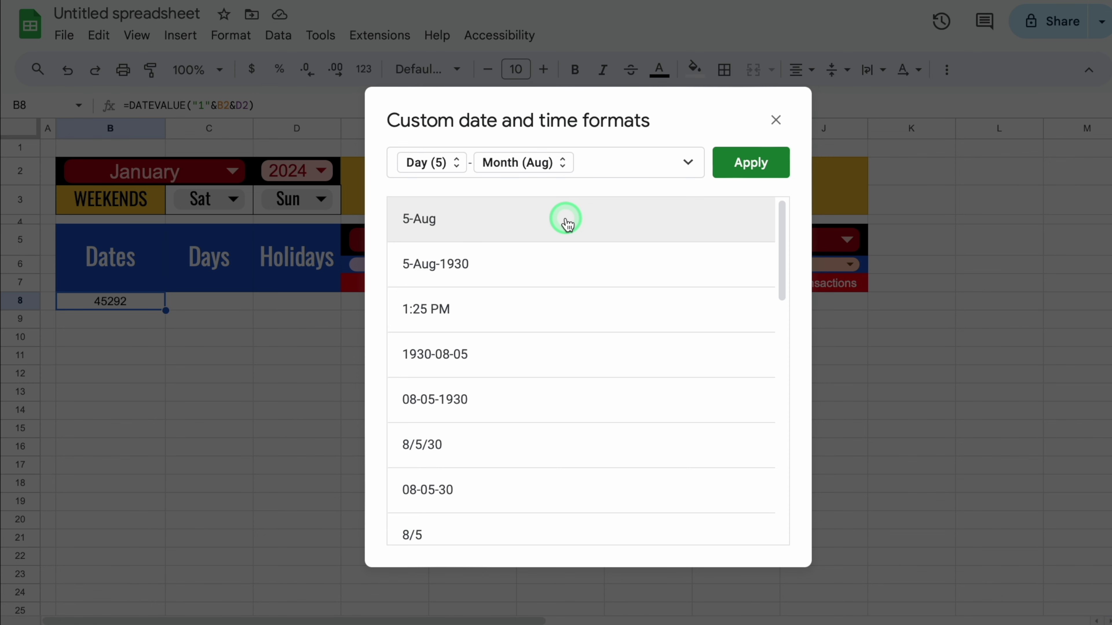
{"action": "left_click", "coordinate": [750, 164]}
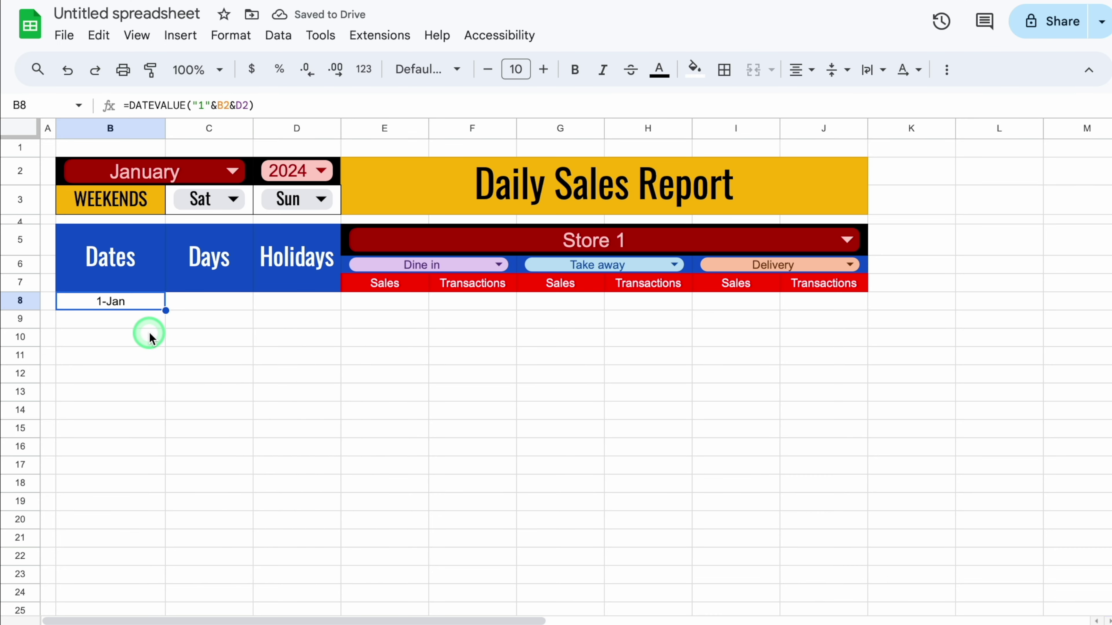
- Test the first-date formula by switching the month dropdown to February and back to January
{"action": "left_click", "coordinate": [232, 171]}
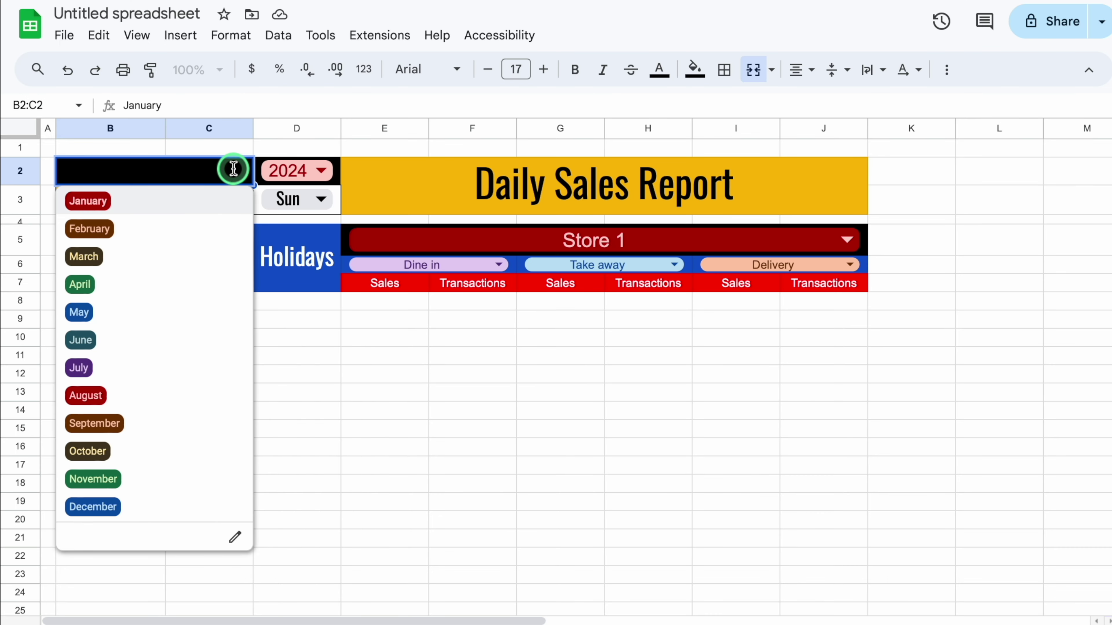
{"action": "left_click", "coordinate": [141, 223]}
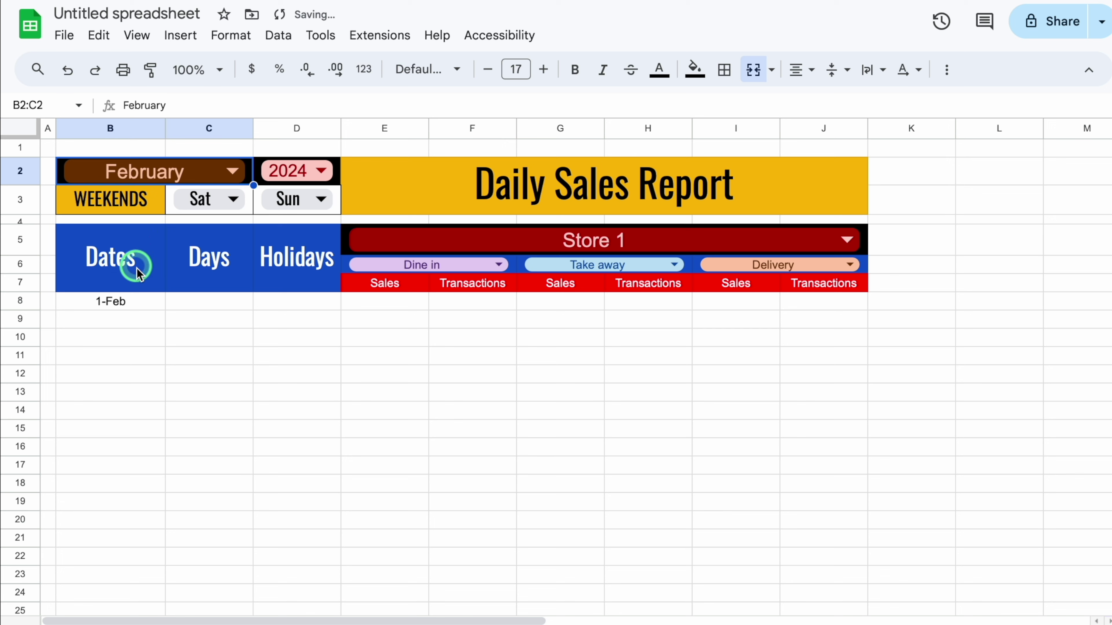
{"action": "left_click", "coordinate": [231, 171]}
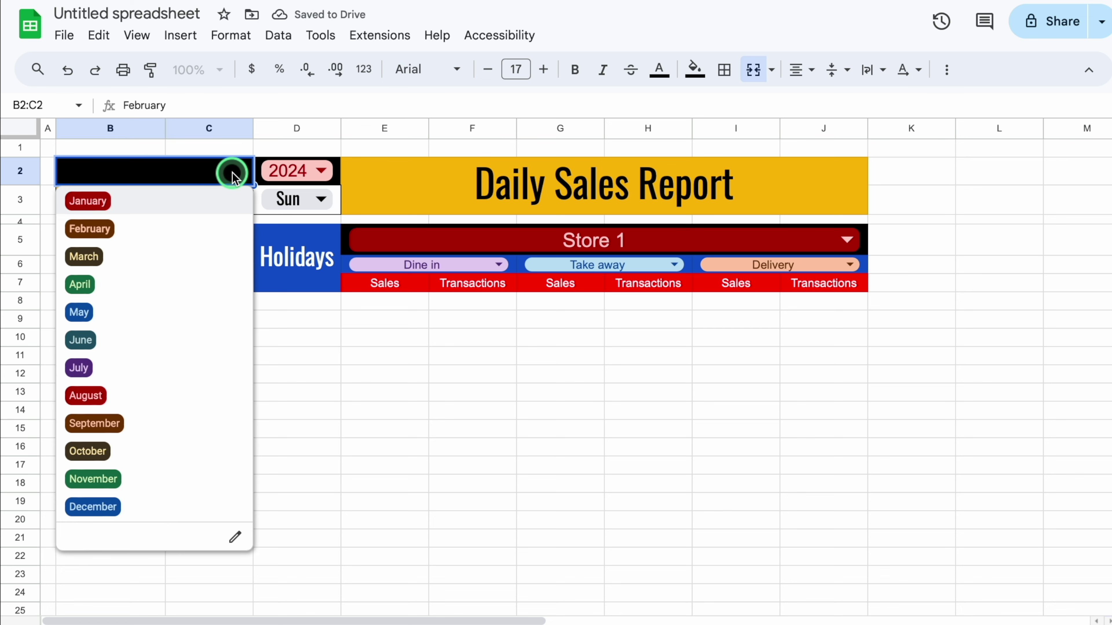
{"action": "left_click", "coordinate": [126, 205]}
- Enter the next-date formula =IF($B8<EOMONTH($B$8,0),B8+1,"") in B9
{"action": "left_click", "coordinate": [131, 322]}
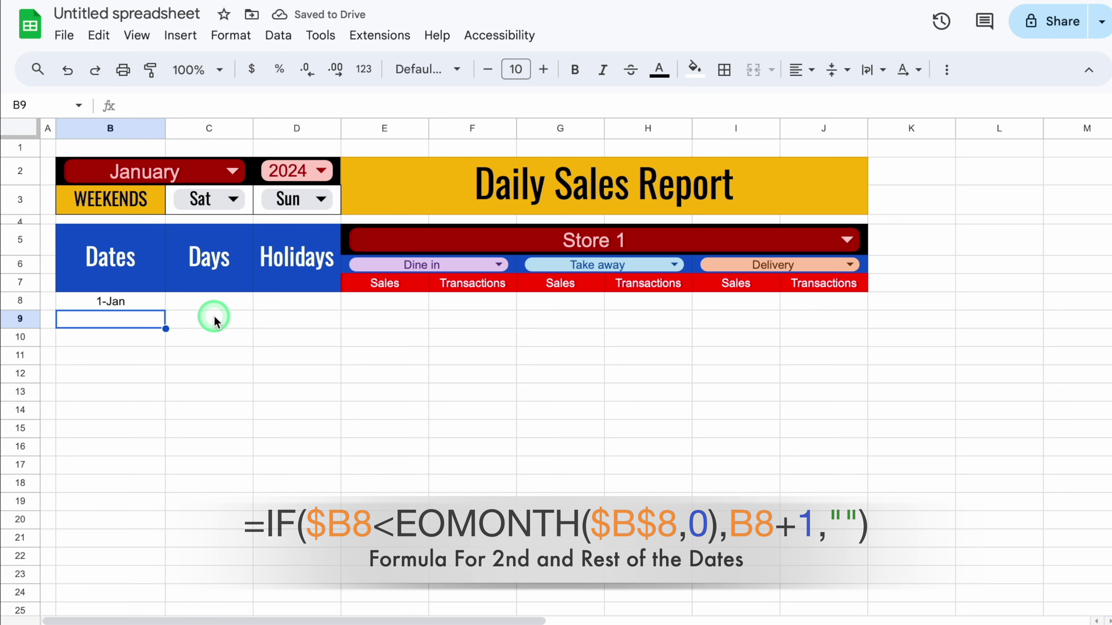
{"action": "type", "text": "="}
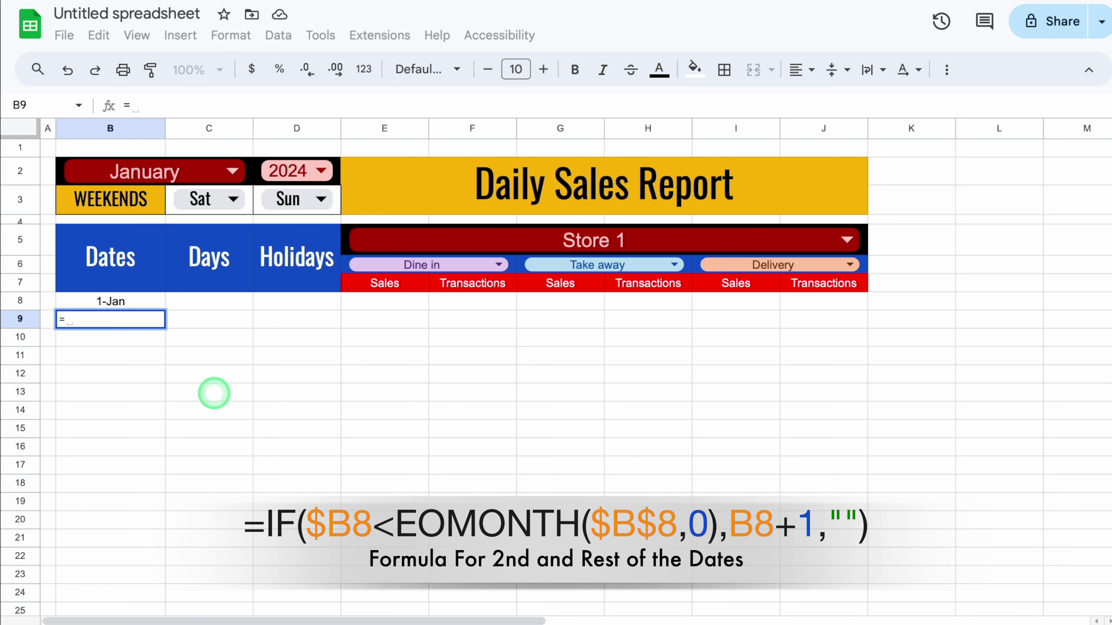
{"action": "type", "text": "IF"}
{"action": "left_click", "coordinate": [108, 350]}
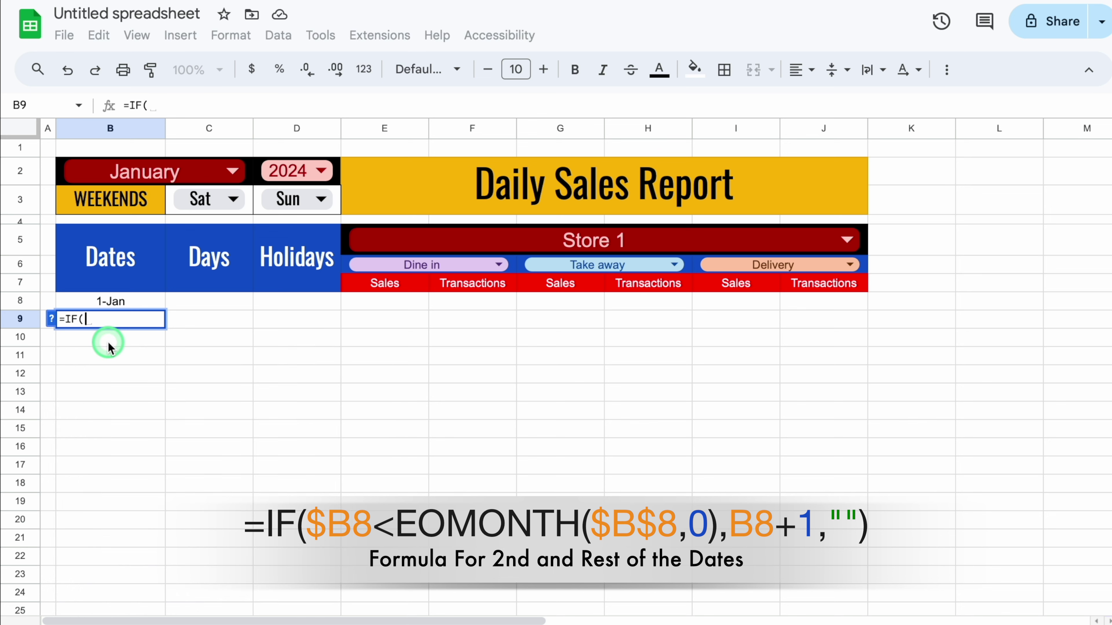
{"action": "left_click", "coordinate": [138, 308]}
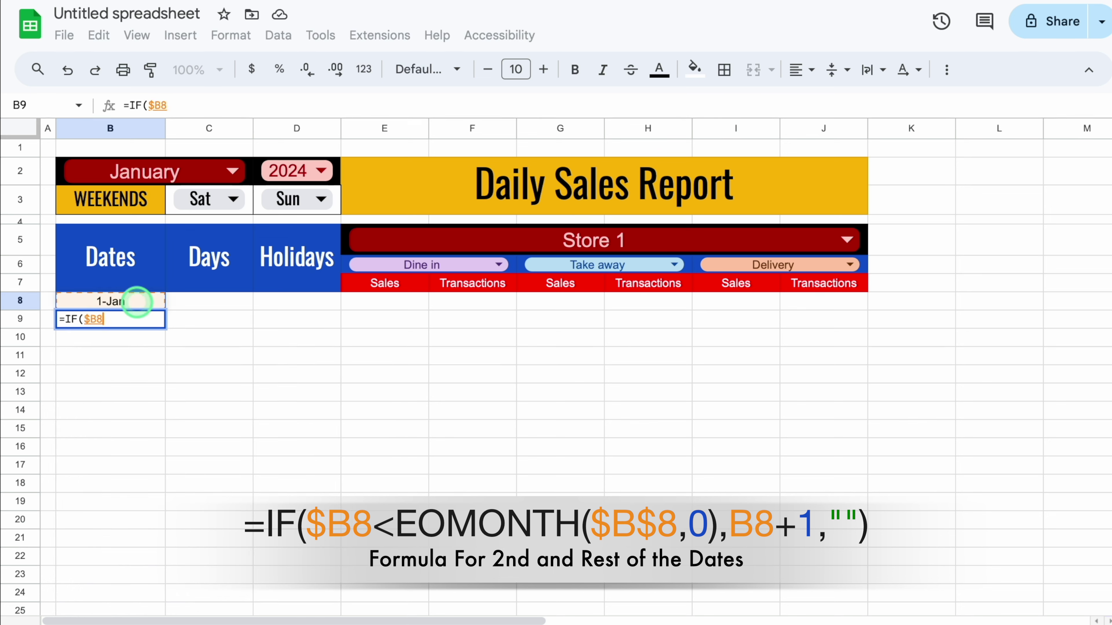
{"action": "type", "text": "<"}
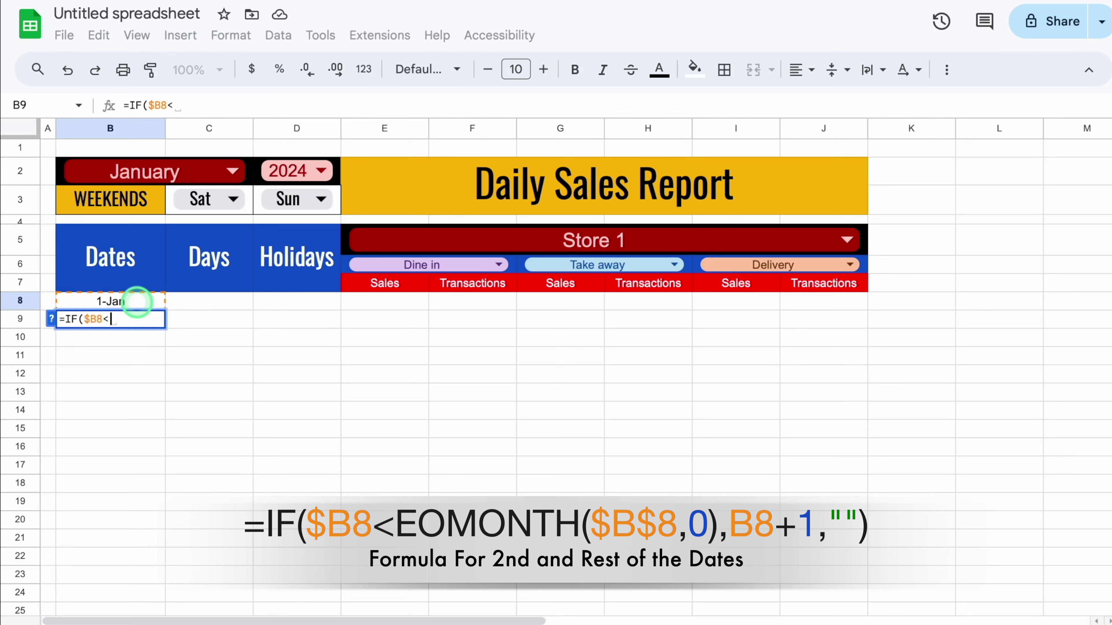
{"action": "type", "text": "eo"}
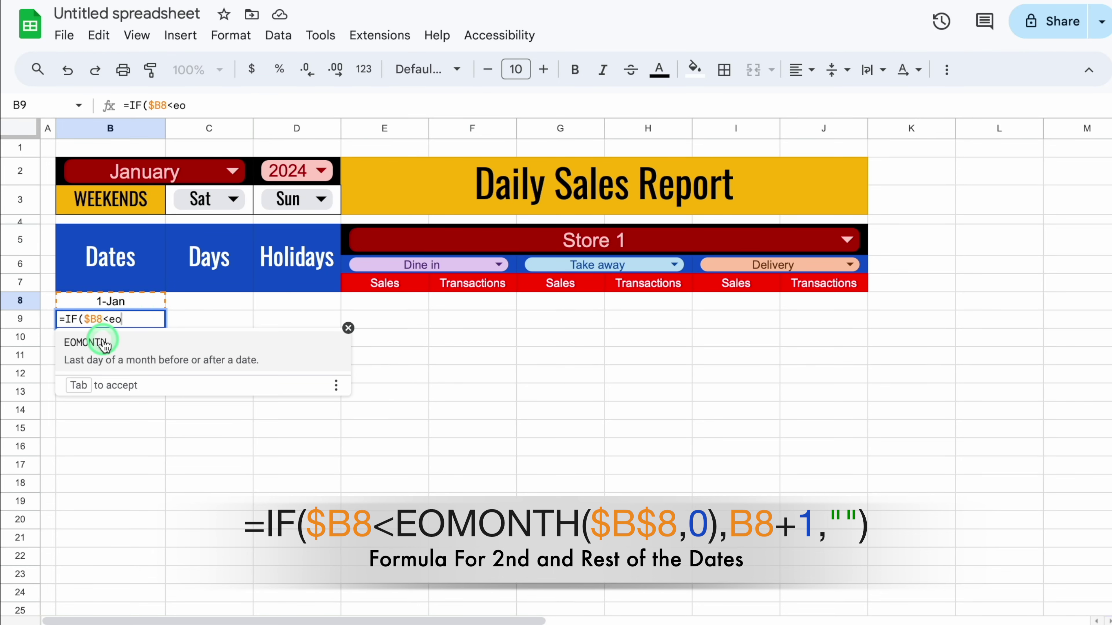
{"action": "key", "text": "Tab"}
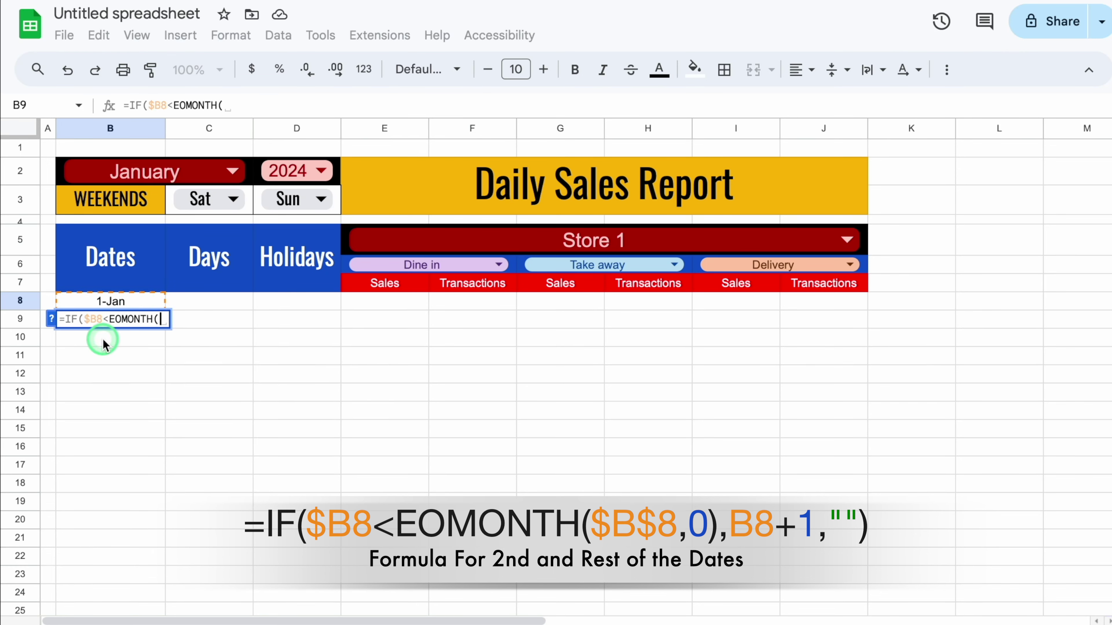
{"action": "left_click", "coordinate": [134, 304]}
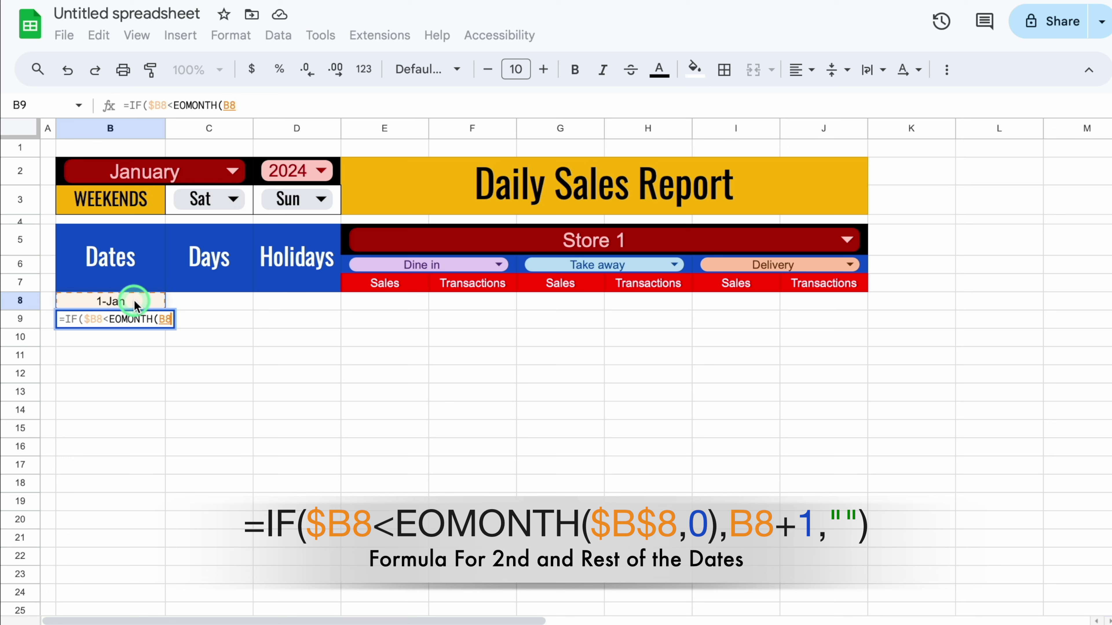
{"action": "key", "text": "F4"}
{"action": "type", "text": ","}
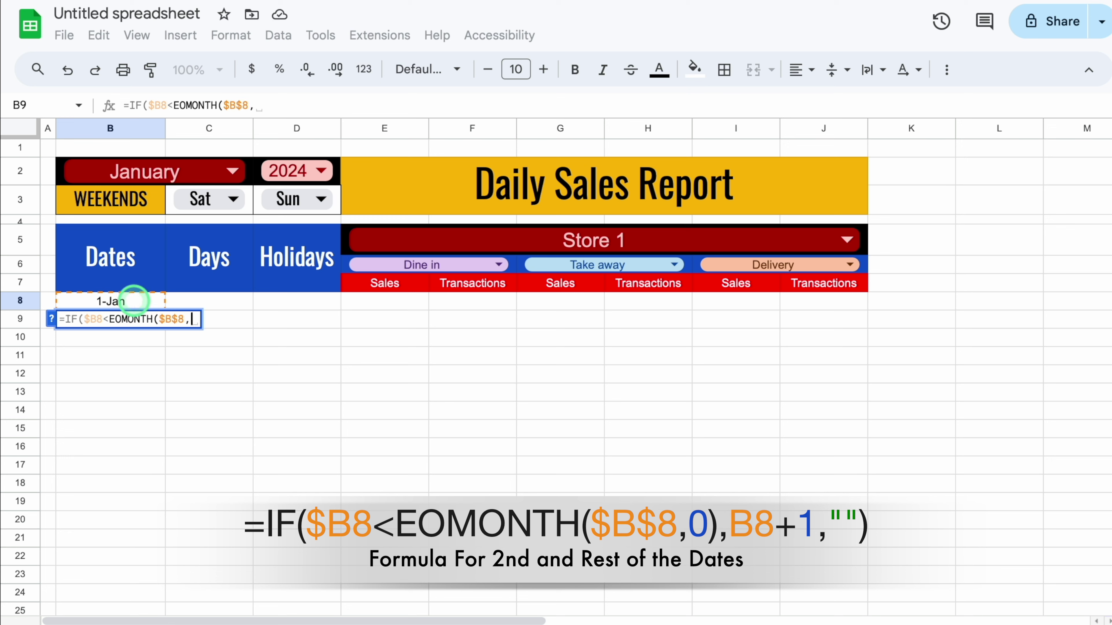
{"action": "type", "text": "0)"}
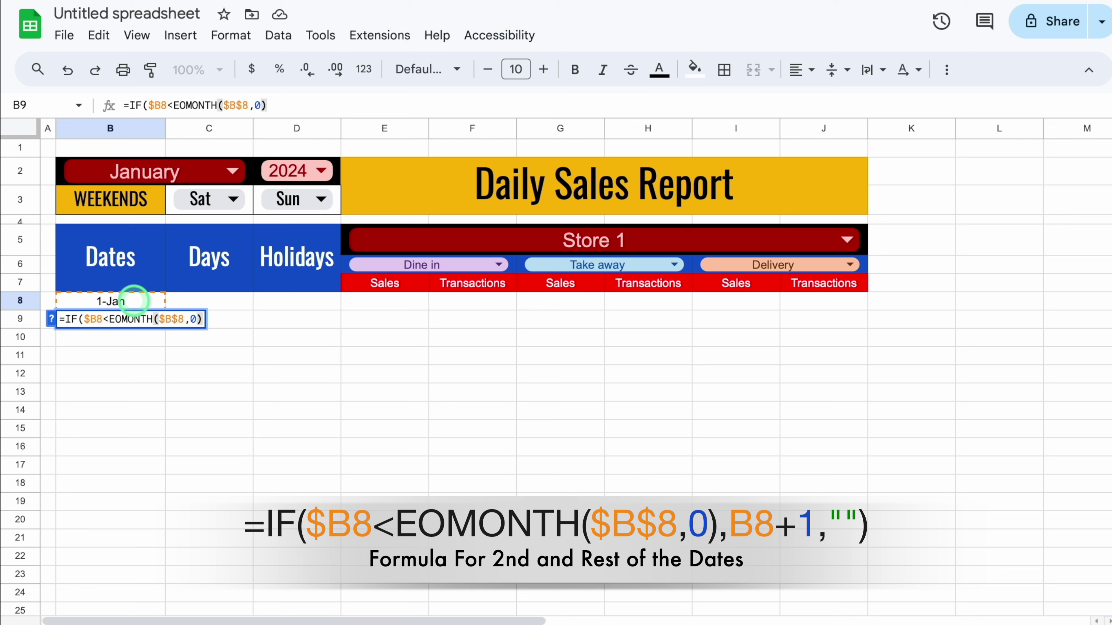
{"action": "type", "text": ","}
{"action": "left_click", "coordinate": [136, 304]}
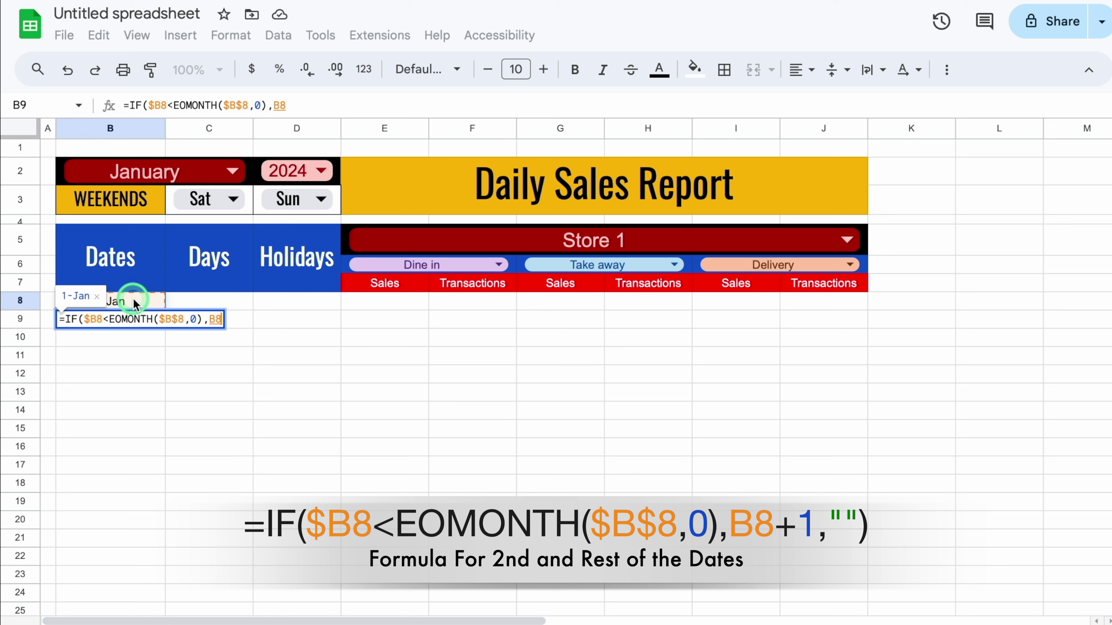
{"action": "type", "text": "+1"}
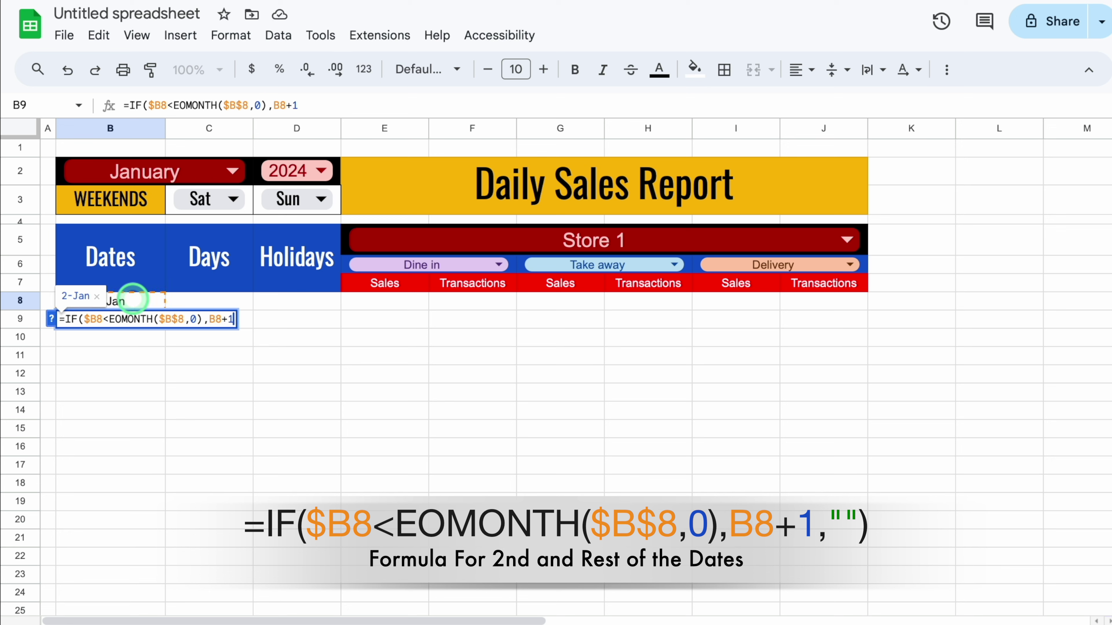
{"action": "type", "text": ","}
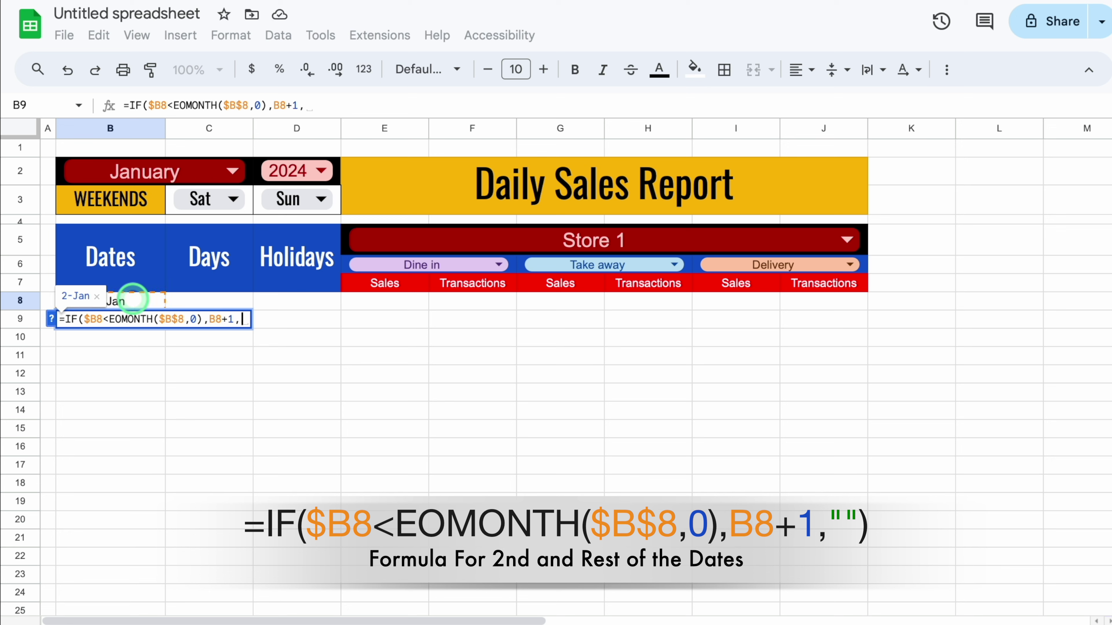
{"action": "type", "text": "\"\""}
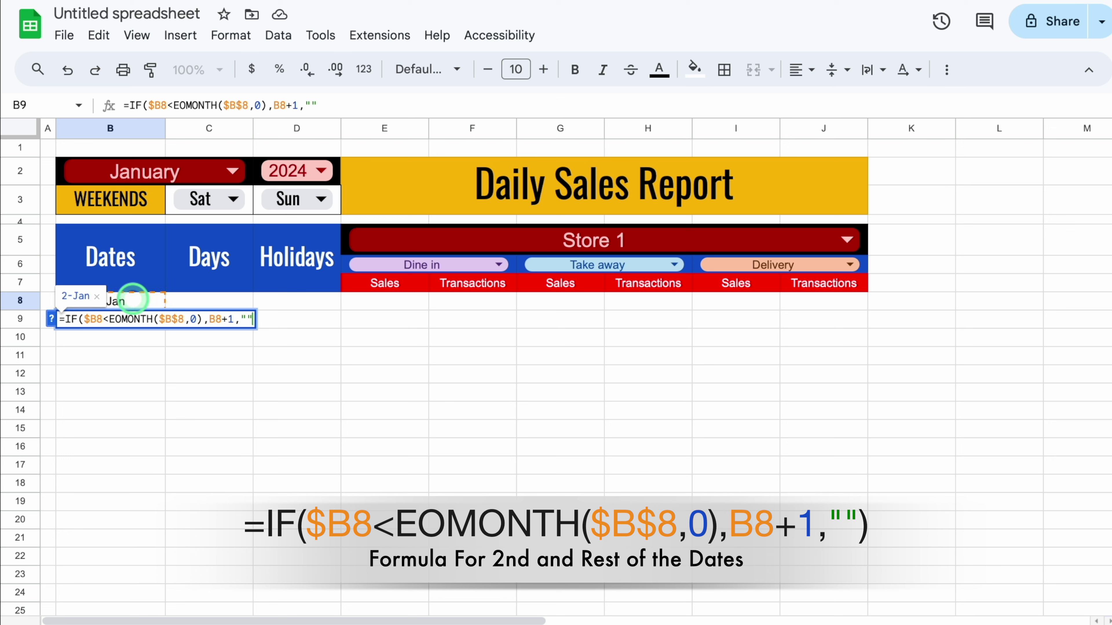
{"action": "type", "text": ")"}
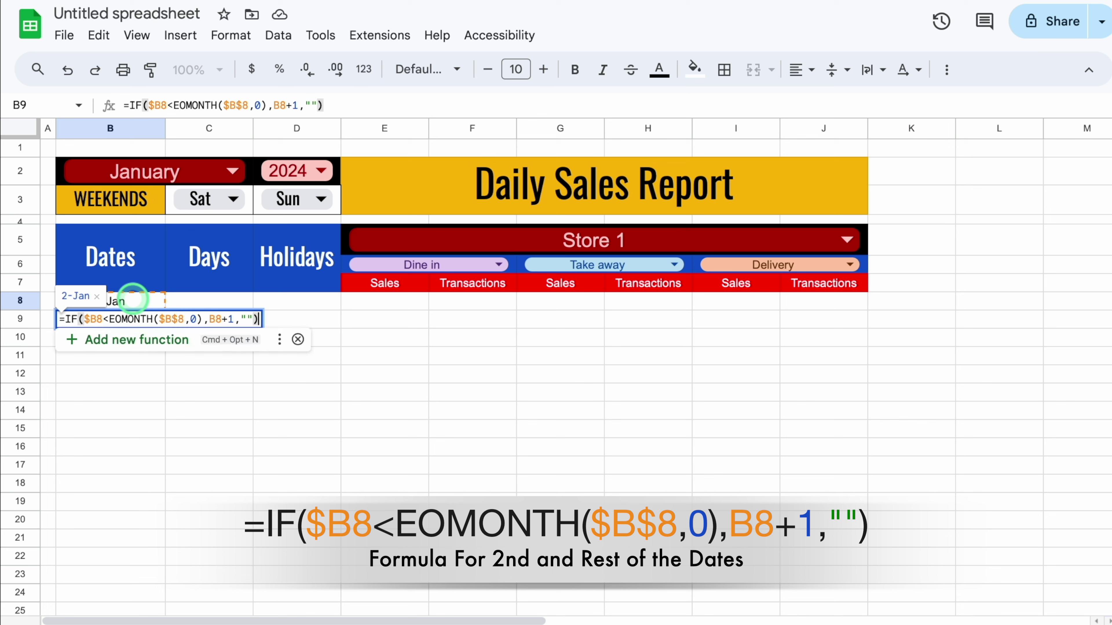
{"action": "key", "text": "Return"}
{"action": "left_click", "coordinate": [142, 319]}
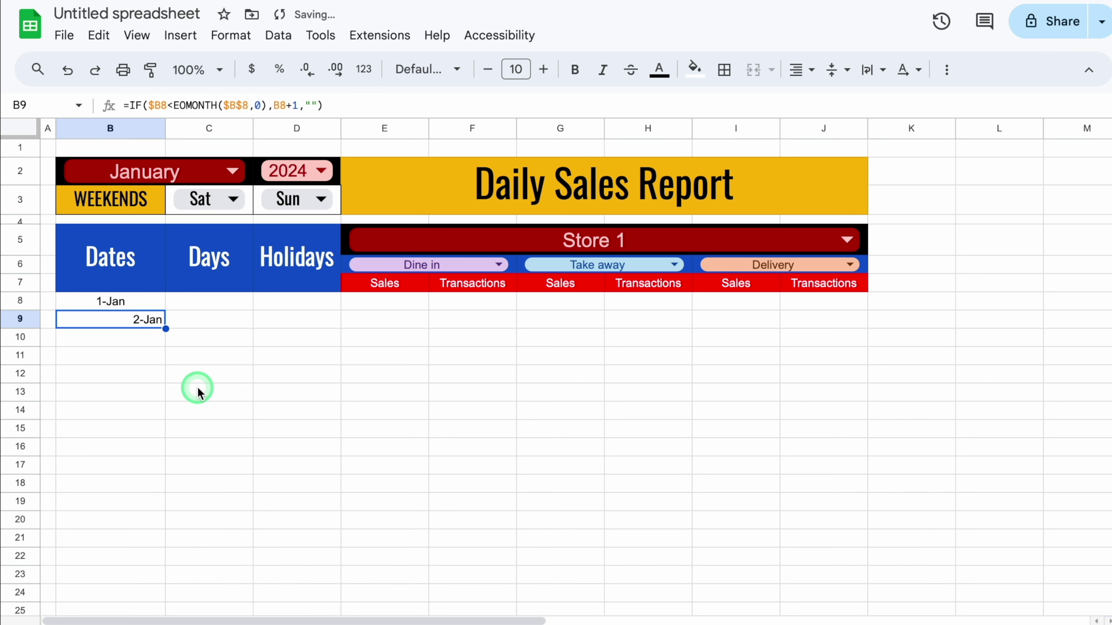
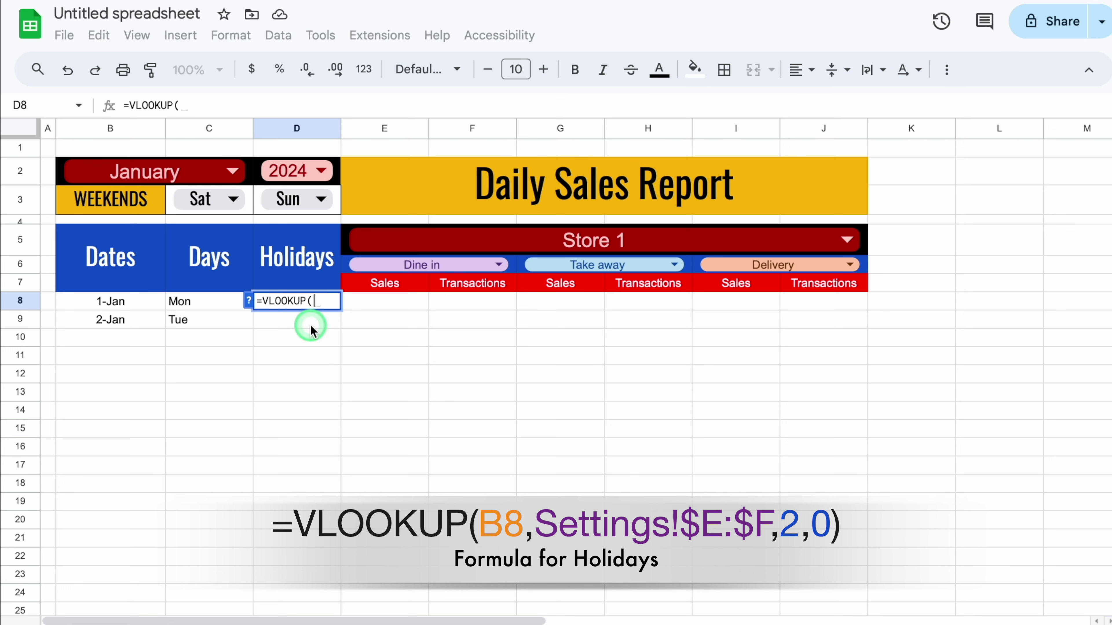
- Complete the holiday lookup formula =VLOOKUP(B8,Settings!$E:$F,2,0) in D8, referencing the dates and holidays columns of the Settings sheet
{"action": "left_click", "coordinate": [141, 302]}
{"action": "type", "text": ","}
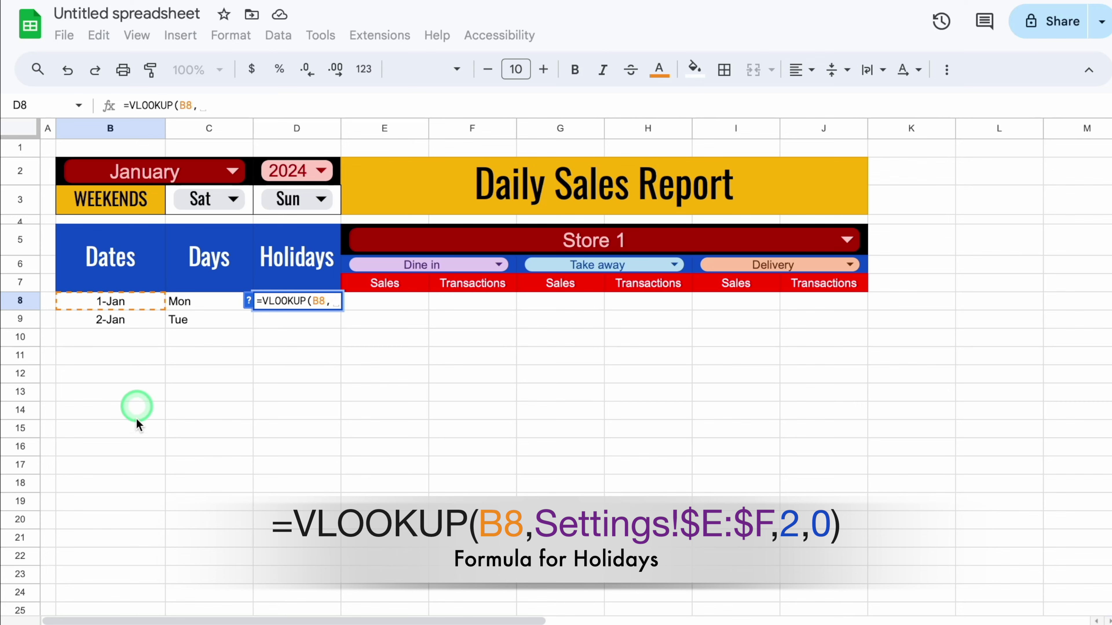
{"action": "left_click", "coordinate": [148, 624]}
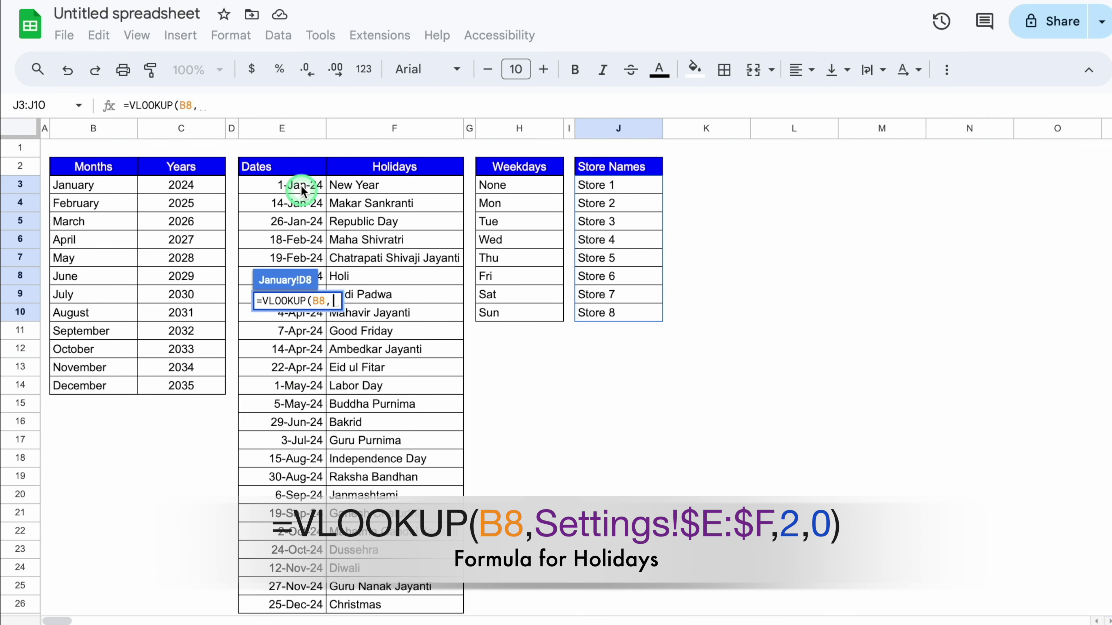
{"action": "left_click", "coordinate": [287, 130]}
{"action": "left_click_drag", "start_coordinate": [289, 134], "coordinate": [373, 145]}
{"action": "key", "text": "F4"}
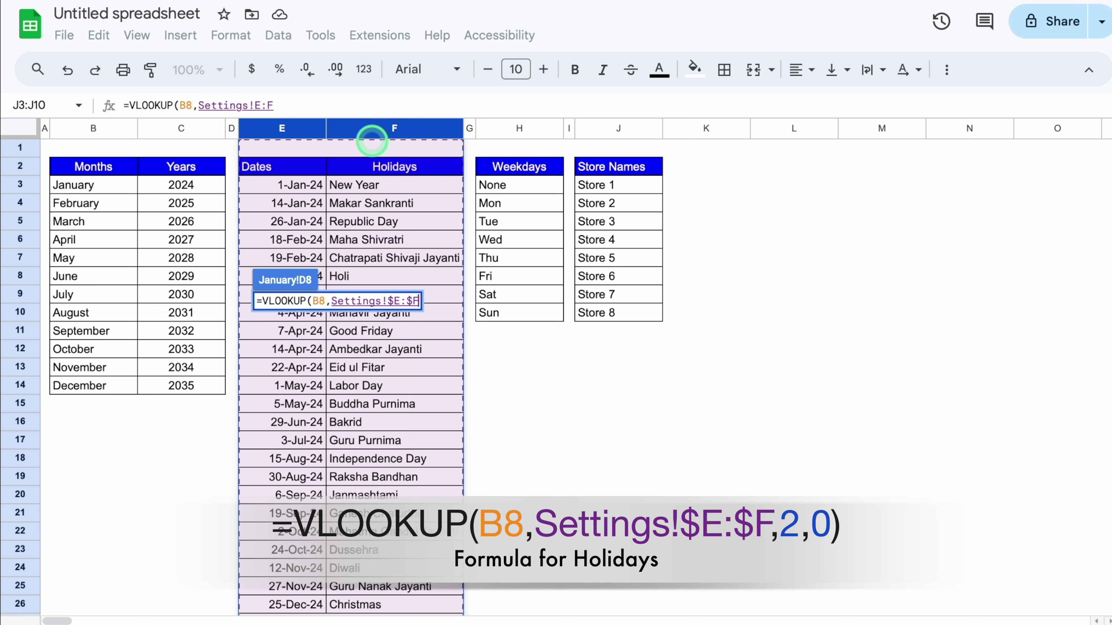
{"action": "type", "text": ","}
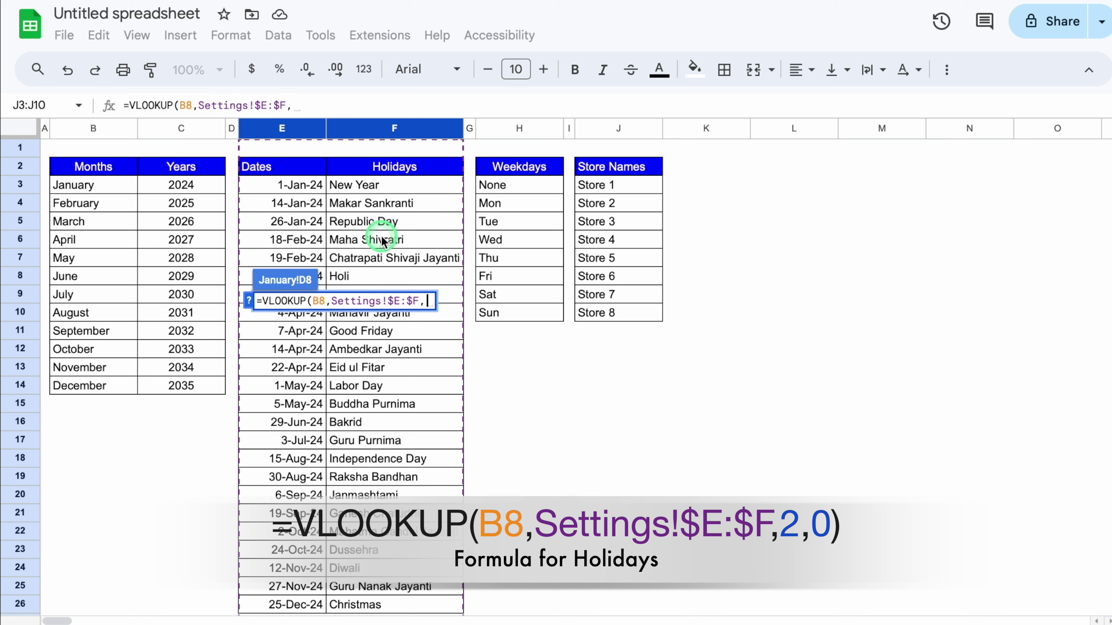
{"action": "type", "text": "2,0"}
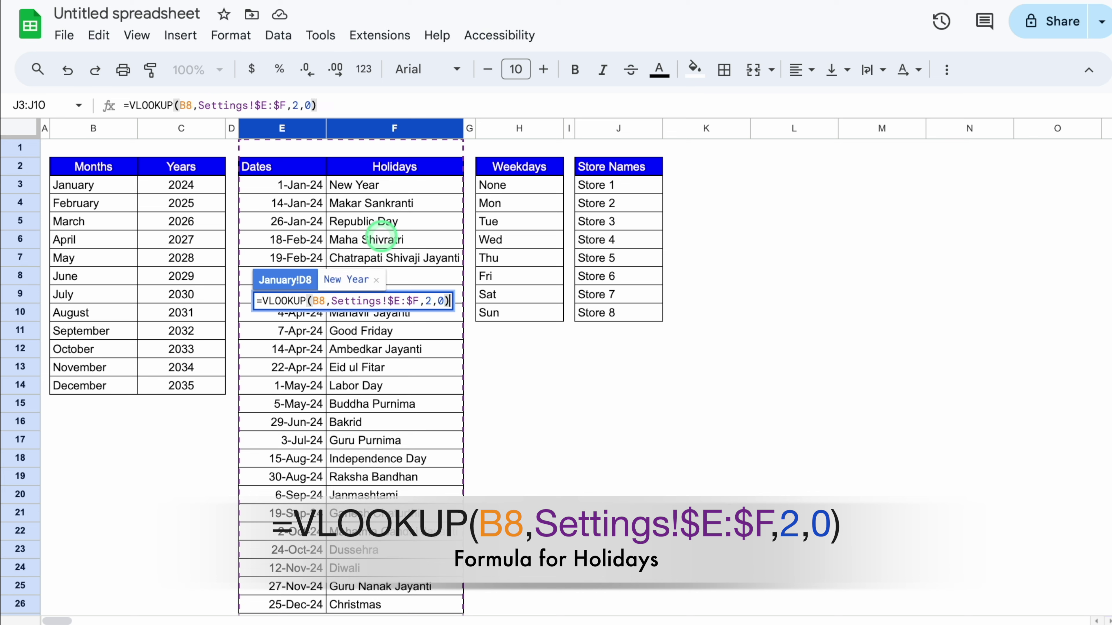
{"action": "key", "text": "Return"}
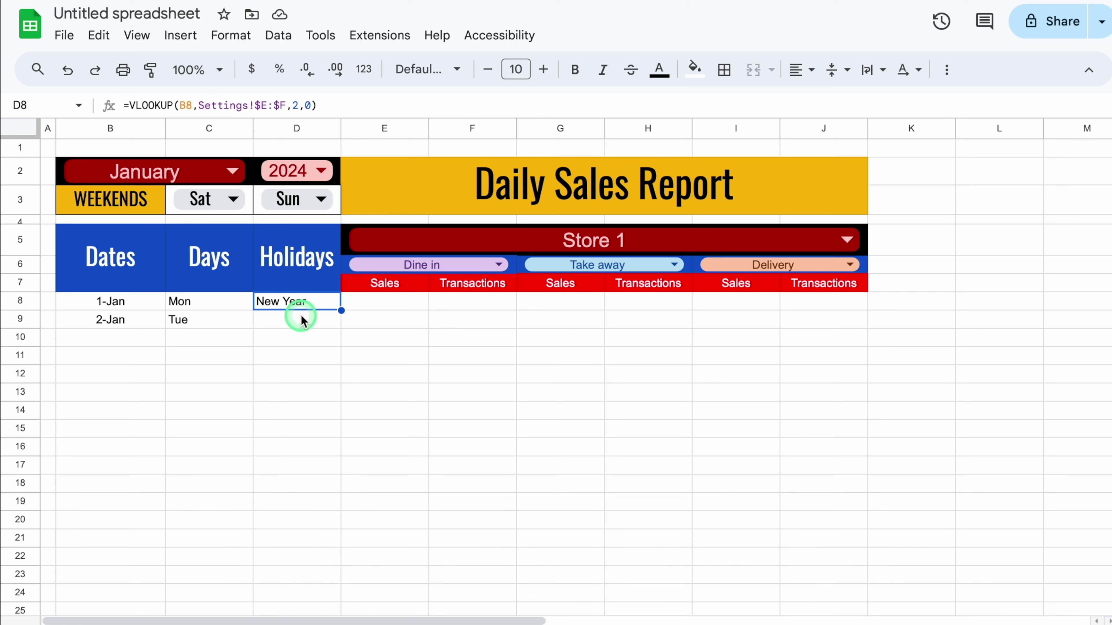
- Wrap the D8 lookup in IFERROR as =iferror(VLOOKUP(B8,Settings!$E:$F,2,0),"") and accept the suggested autofill for D9
{"action": "left_click", "coordinate": [129, 106]}
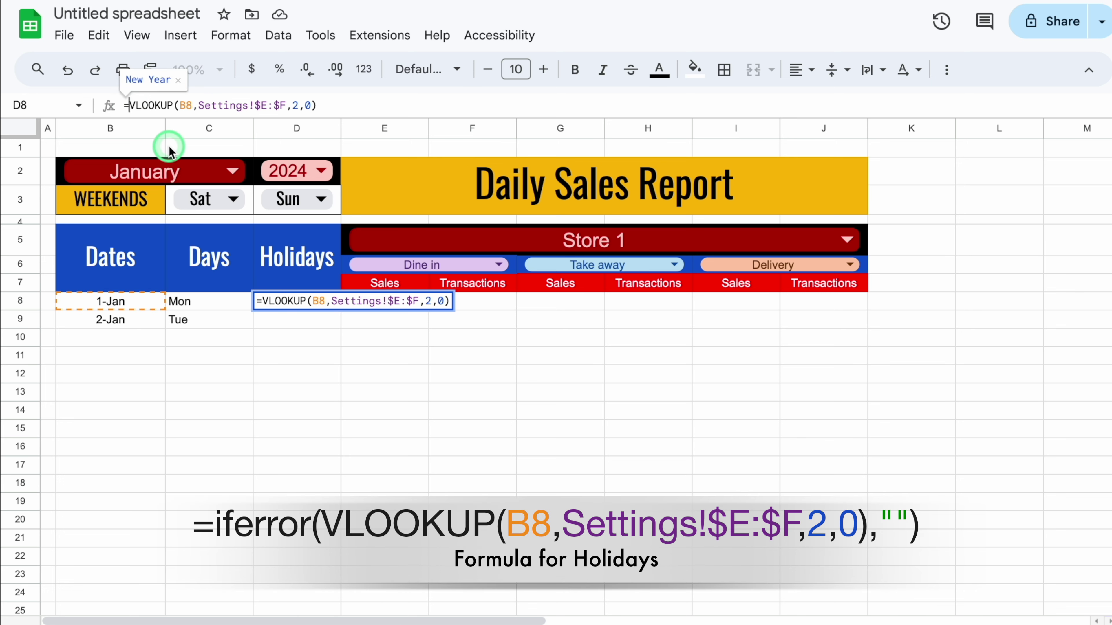
{"action": "type", "text": "iferr"}
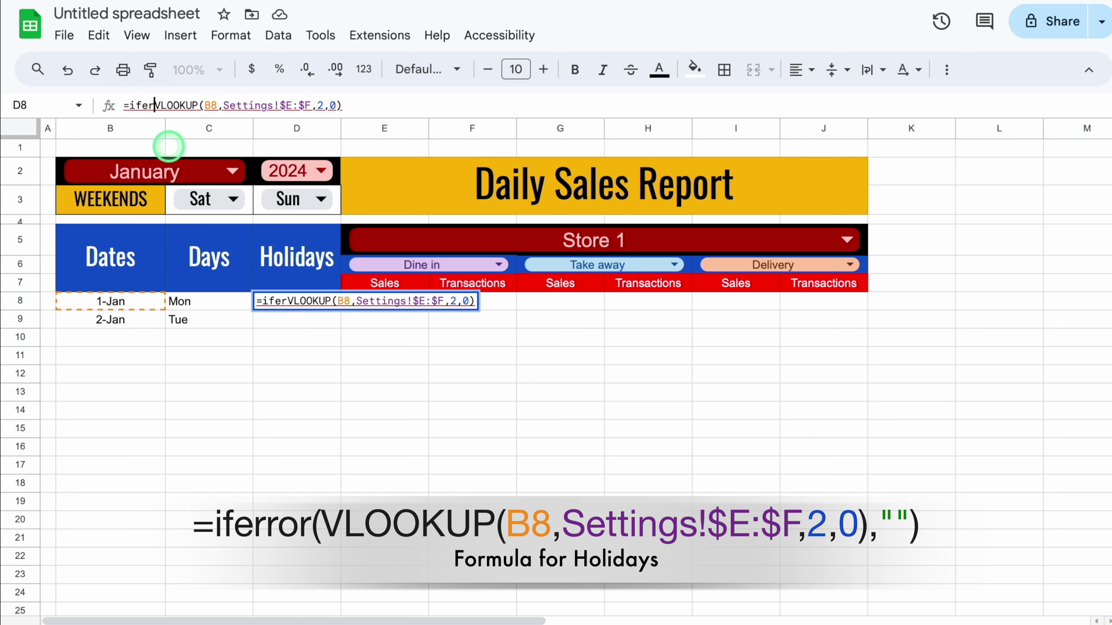
{"action": "type", "text": "or("}
{"action": "left_click", "coordinate": [388, 101]}
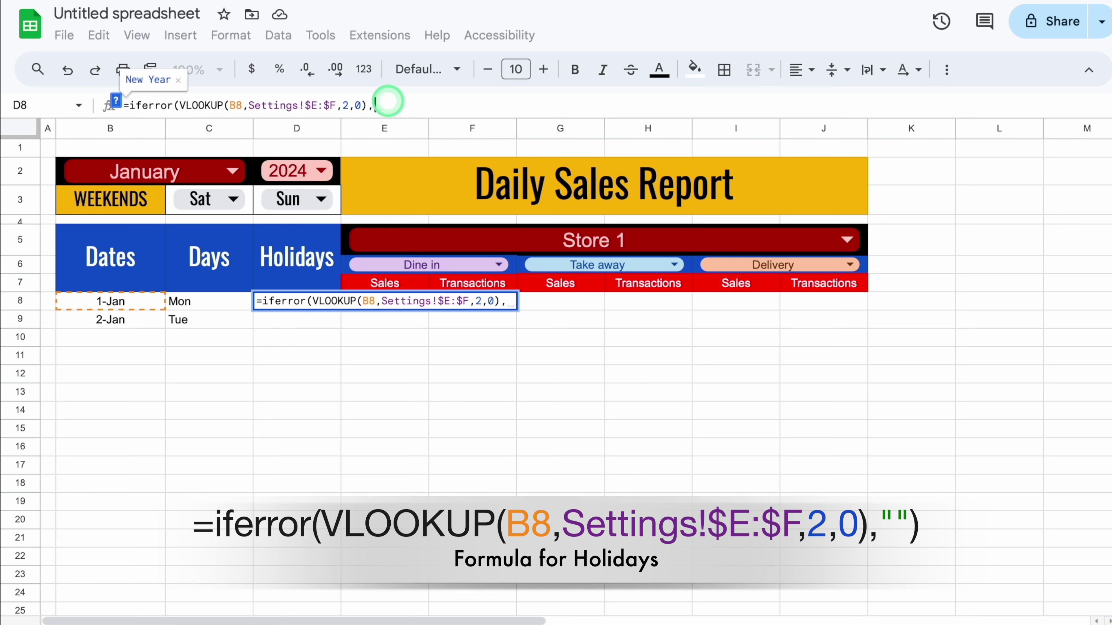
{"action": "type", "text": ",\"\""}
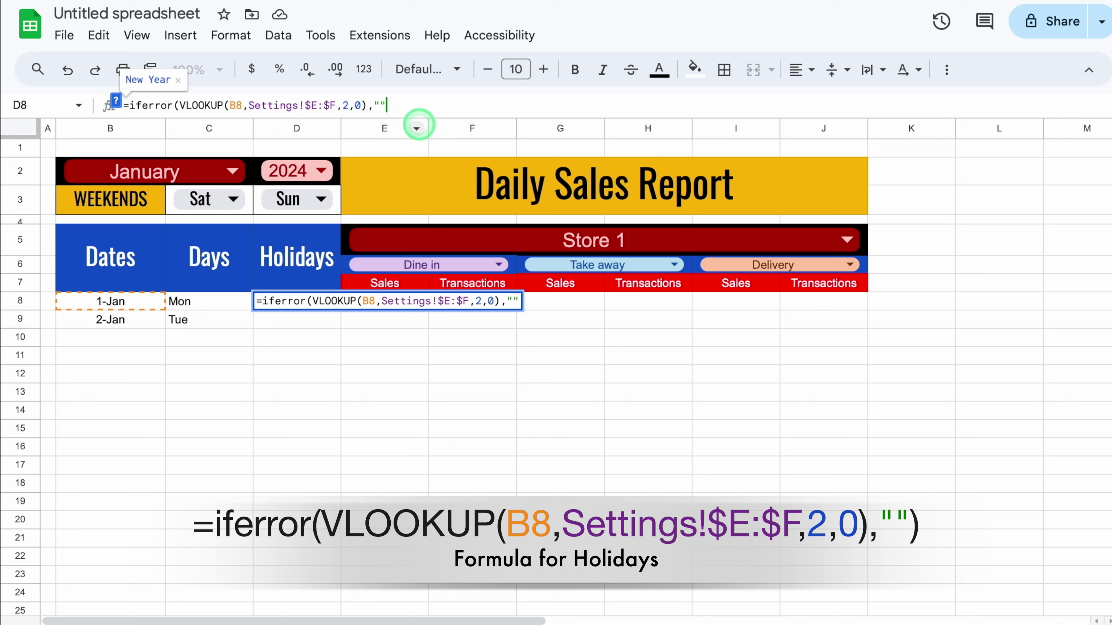
{"action": "type", "text": ")"}
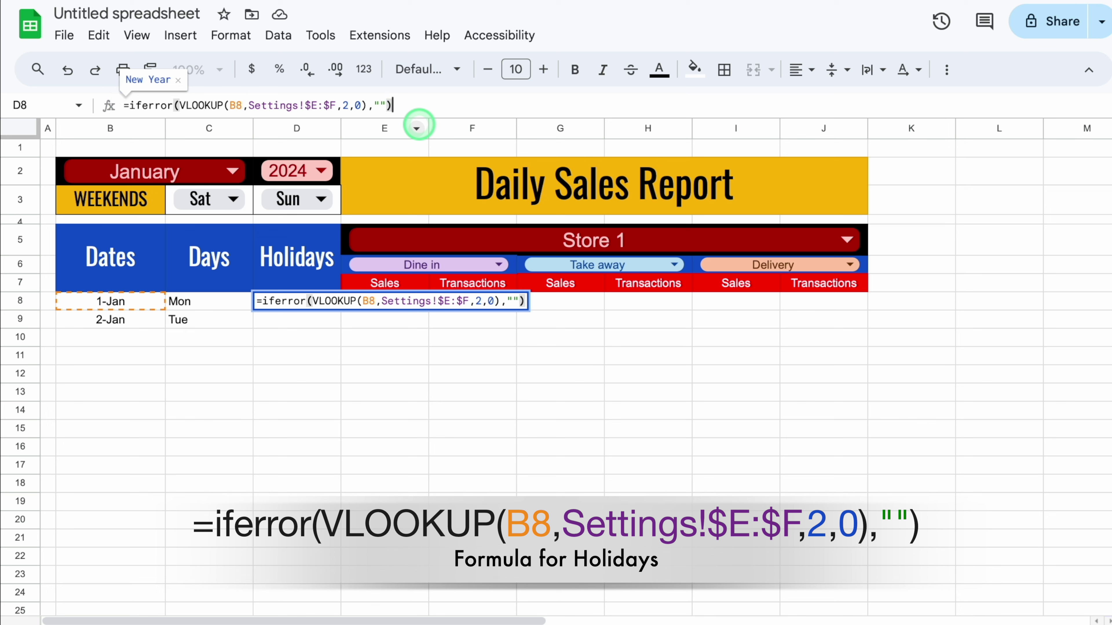
{"action": "key", "text": "Return"}
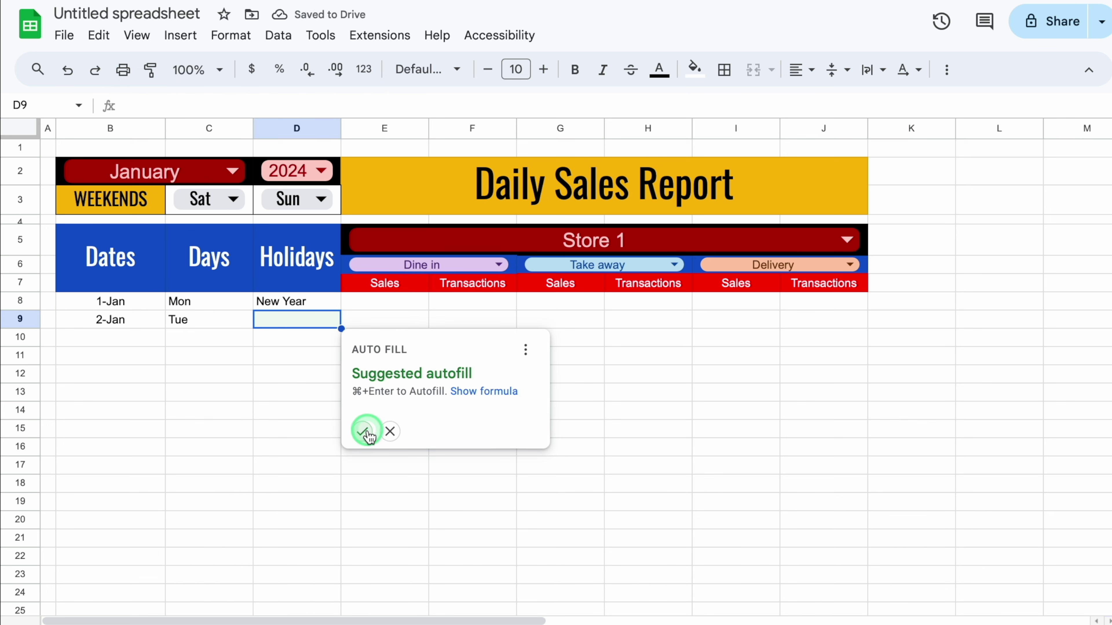
{"action": "left_click", "coordinate": [362, 432]}
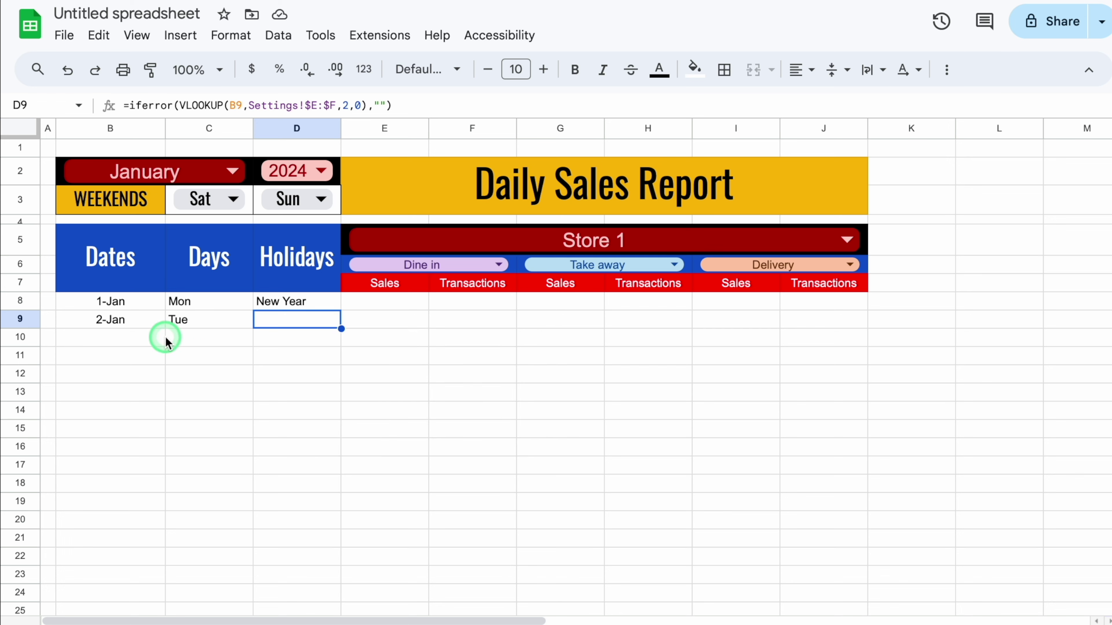
- Fill the B9:D9 date, day and holiday formulas down past the month's last day, and autofit the Holidays column width
{"action": "left_click_drag", "start_coordinate": [136, 324], "coordinate": [268, 323]}
{"action": "left_click_drag", "start_coordinate": [341, 328], "coordinate": [337, 581]}
{"action": "left_click", "coordinate": [218, 552]}
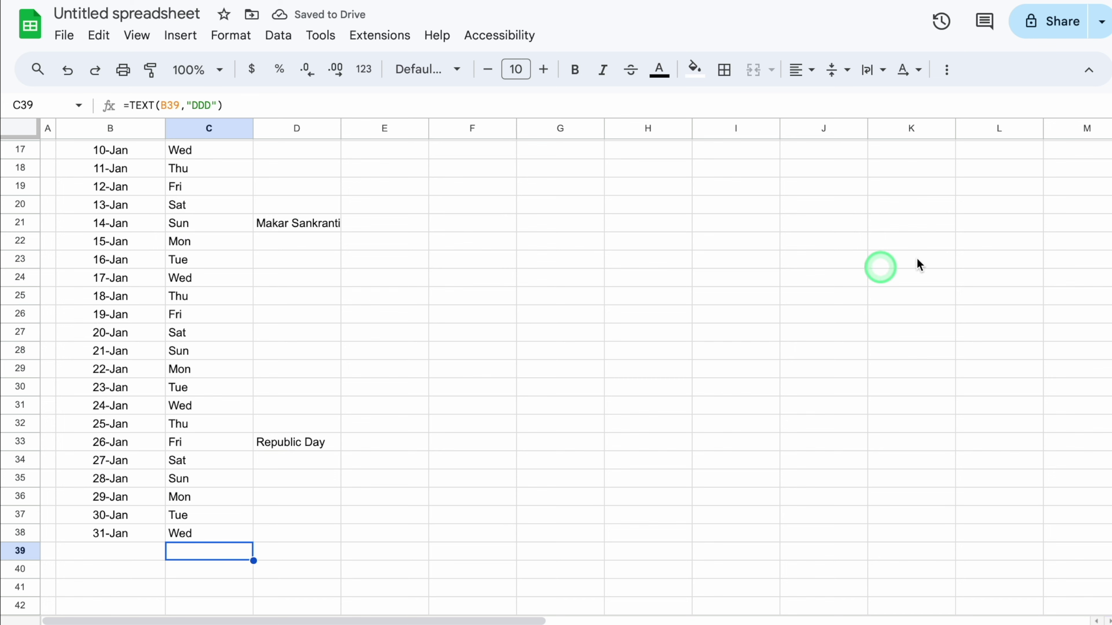
{"action": "scroll", "coordinate": [1109, 163], "scroll_direction": "up", "scroll_amount": 5}
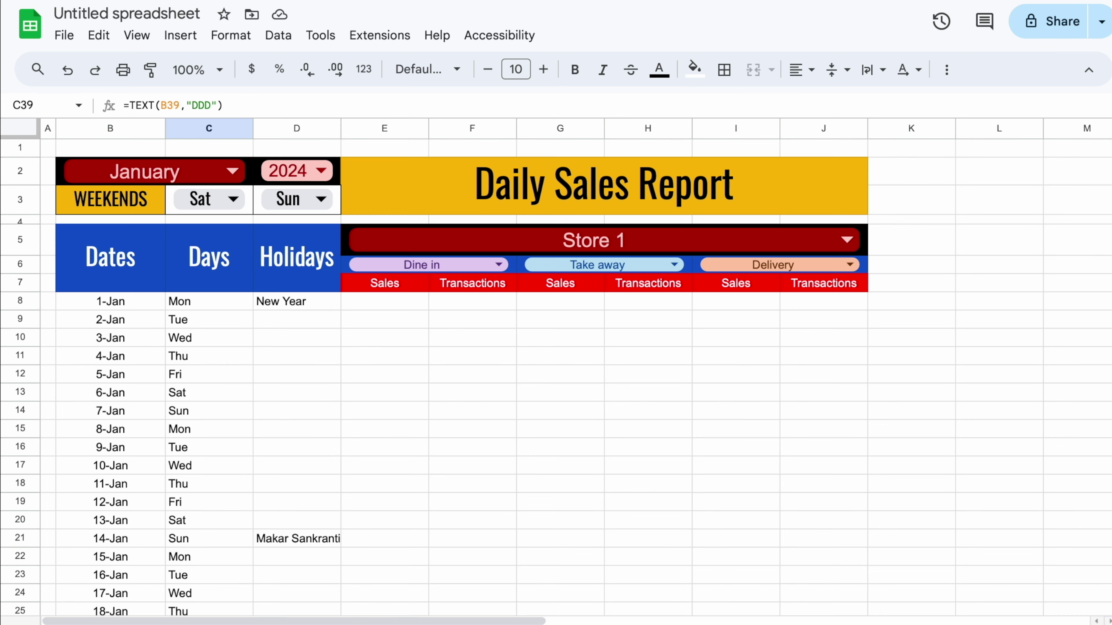
{"action": "double_click", "coordinate": [341, 128]}
- Apply all borders to the title block B2:J3 and the header block B5:J7
{"action": "left_click_drag", "start_coordinate": [145, 172], "coordinate": [162, 209]}
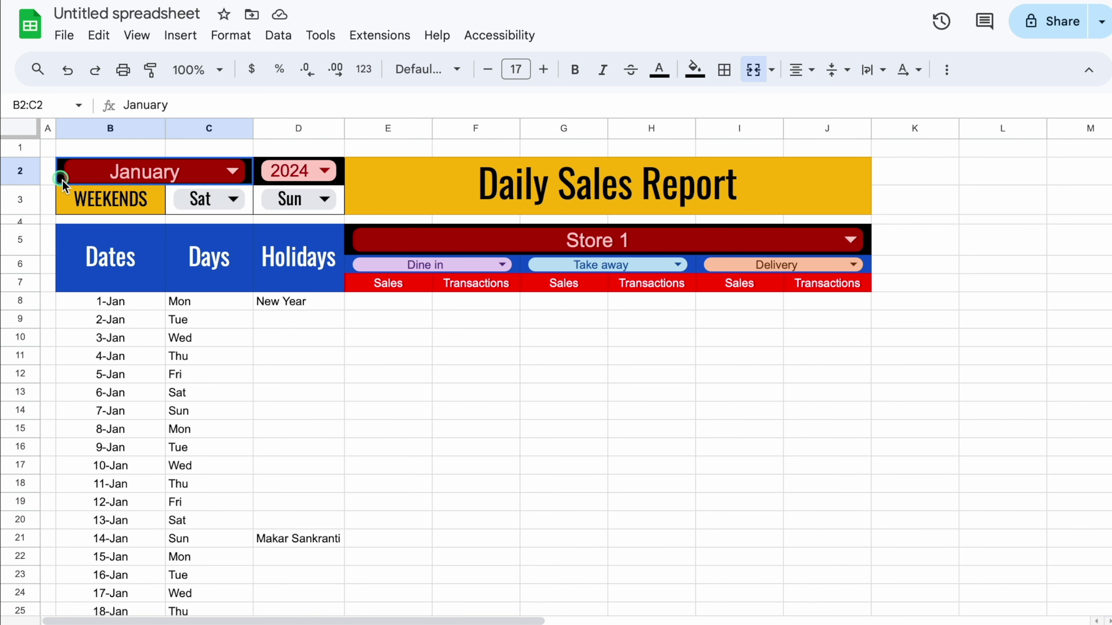
{"action": "left_click_drag", "start_coordinate": [307, 213], "coordinate": [442, 209]}
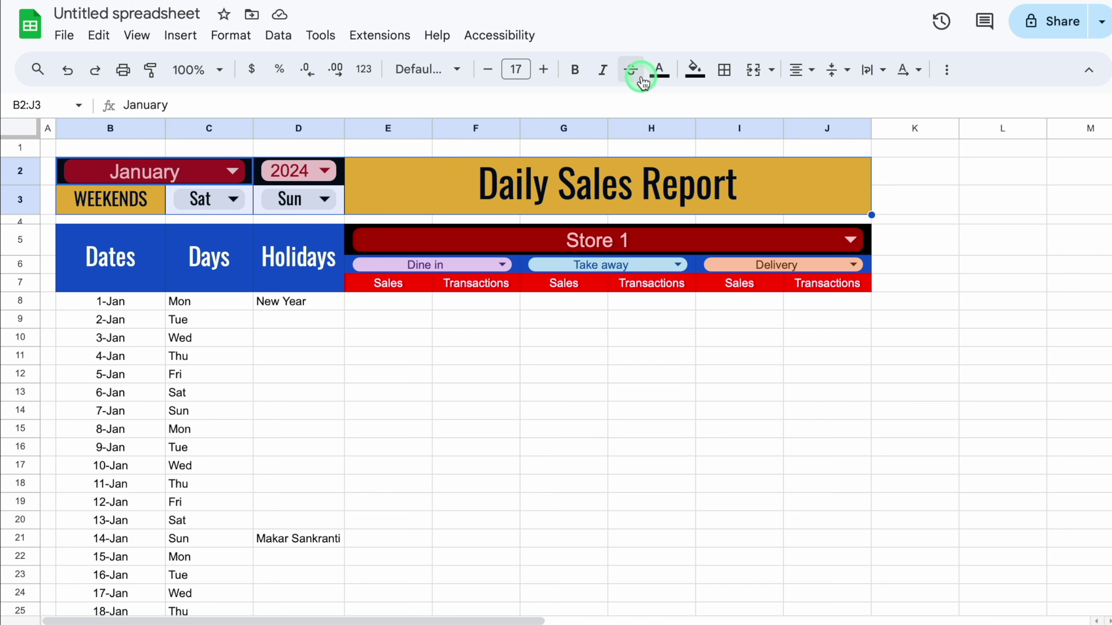
{"action": "left_click", "coordinate": [724, 70]}
{"action": "left_click", "coordinate": [734, 108]}
{"action": "left_click_drag", "start_coordinate": [100, 259], "coordinate": [543, 266]}
{"action": "left_click", "coordinate": [725, 70]}
{"action": "left_click", "coordinate": [733, 108]}
- Apply all borders to the daily data range B8:J42 below the header block
{"action": "left_click_drag", "start_coordinate": [105, 302], "coordinate": [833, 567]}
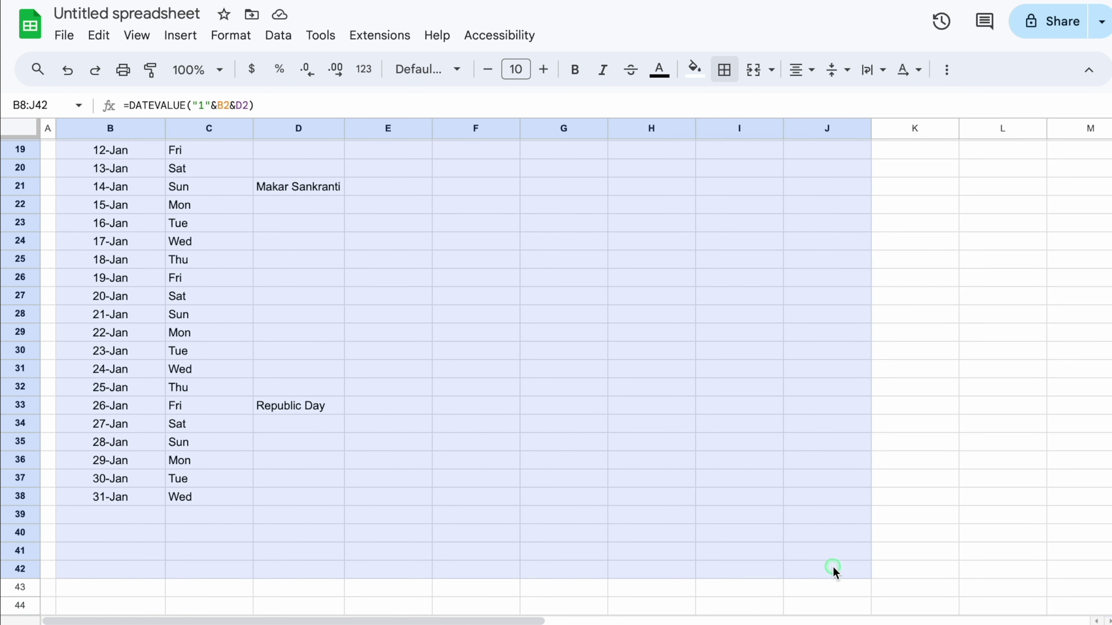
{"action": "left_click", "coordinate": [725, 70]}
{"action": "left_click", "coordinate": [734, 108]}
{"action": "key", "text": "Escape"}
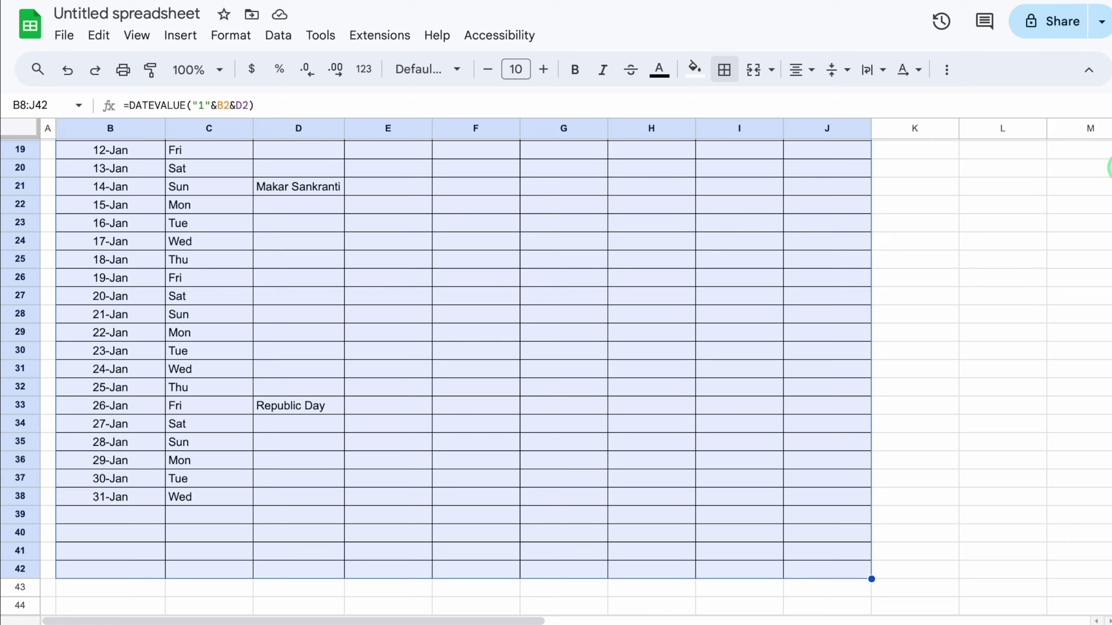
{"action": "scroll", "coordinate": [526, 350], "scroll_direction": "up", "scroll_amount": 7}
- Hide the gridlines on the January sheet
{"action": "left_click", "coordinate": [1003, 239]}
{"action": "left_click", "coordinate": [136, 35]}
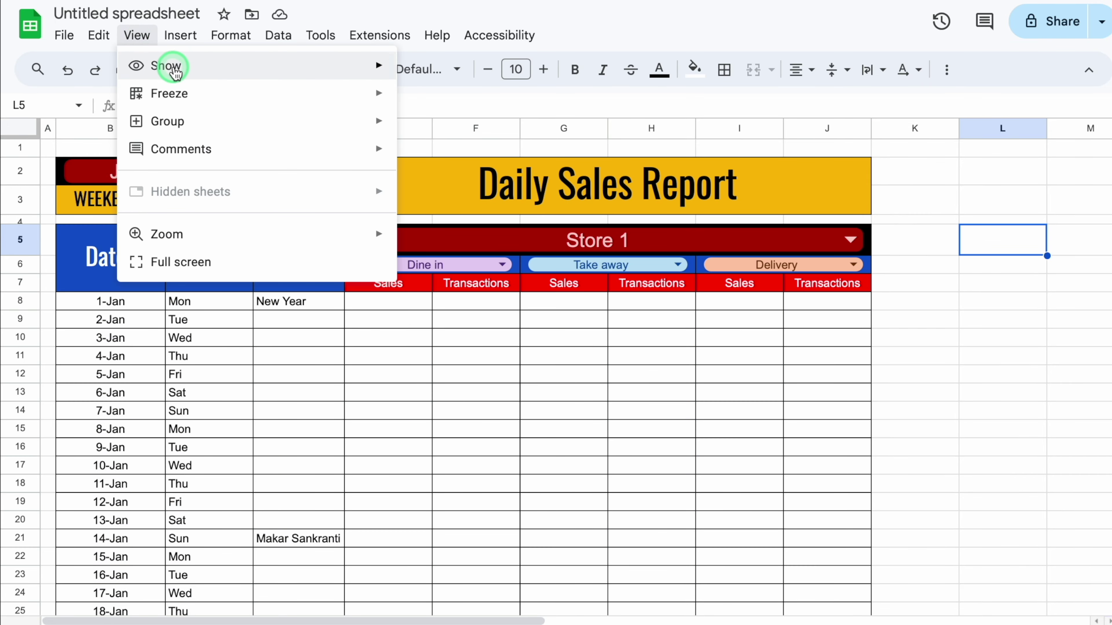
{"action": "mouse_move", "coordinate": [141, 67]}
{"action": "left_click", "coordinate": [454, 100]}
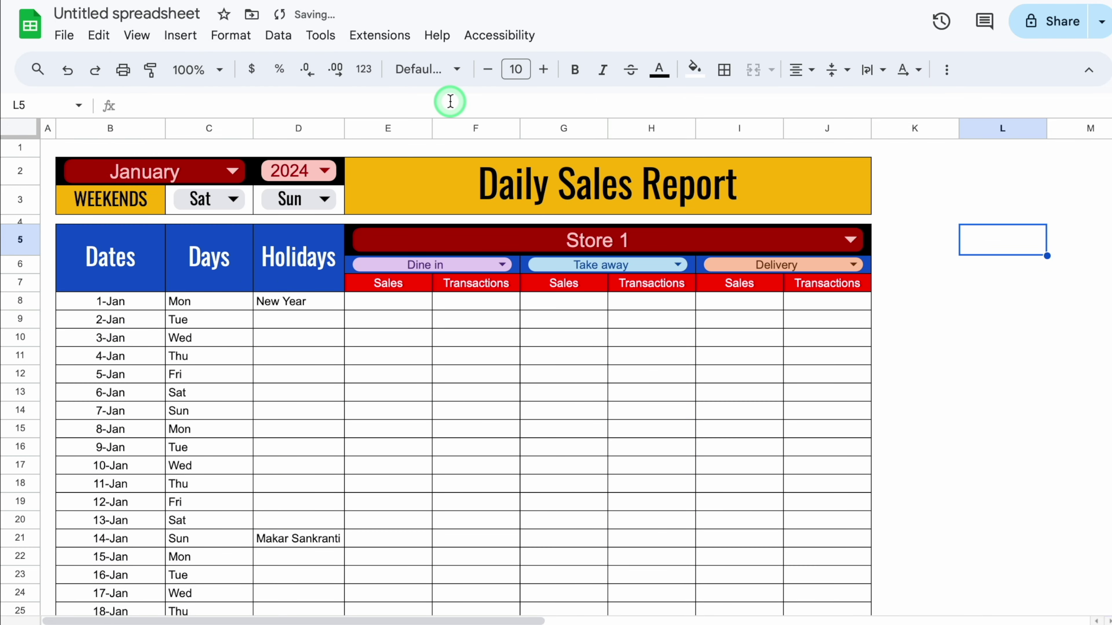
- Start a conditional formatting rule for B8:J38 and set its condition to "Custom formula is"
{"action": "left_click_drag", "start_coordinate": [137, 309], "coordinate": [860, 424]}
{"action": "scroll", "coordinate": [860, 424], "scroll_direction": "up", "scroll_amount": 10}
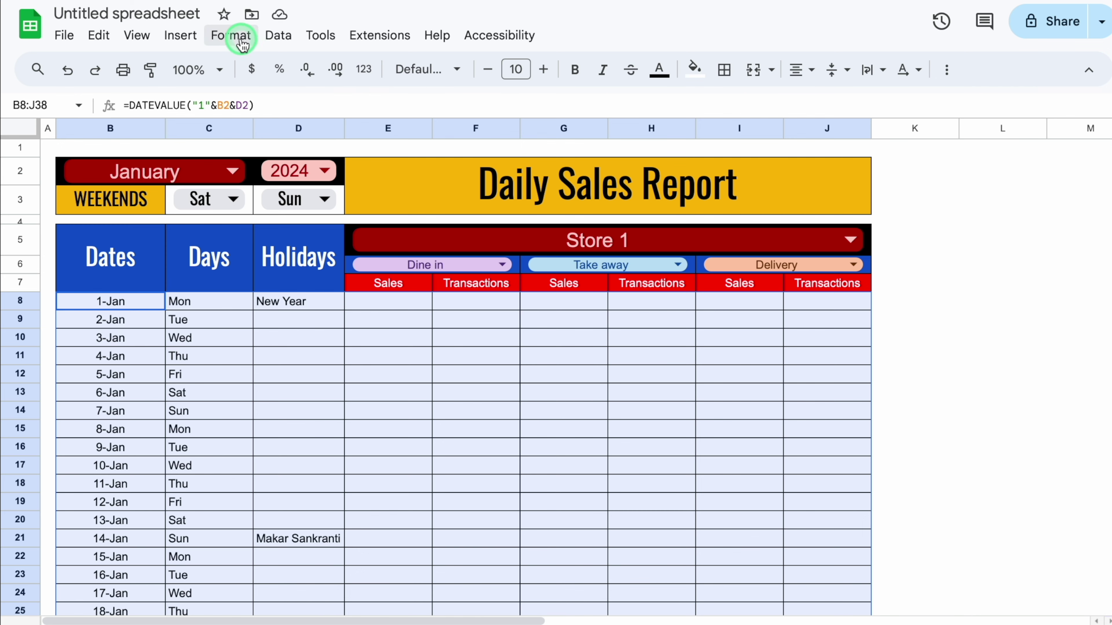
{"action": "left_click", "coordinate": [231, 36]}
{"action": "left_click", "coordinate": [340, 333]}
{"action": "left_click", "coordinate": [1082, 307]}
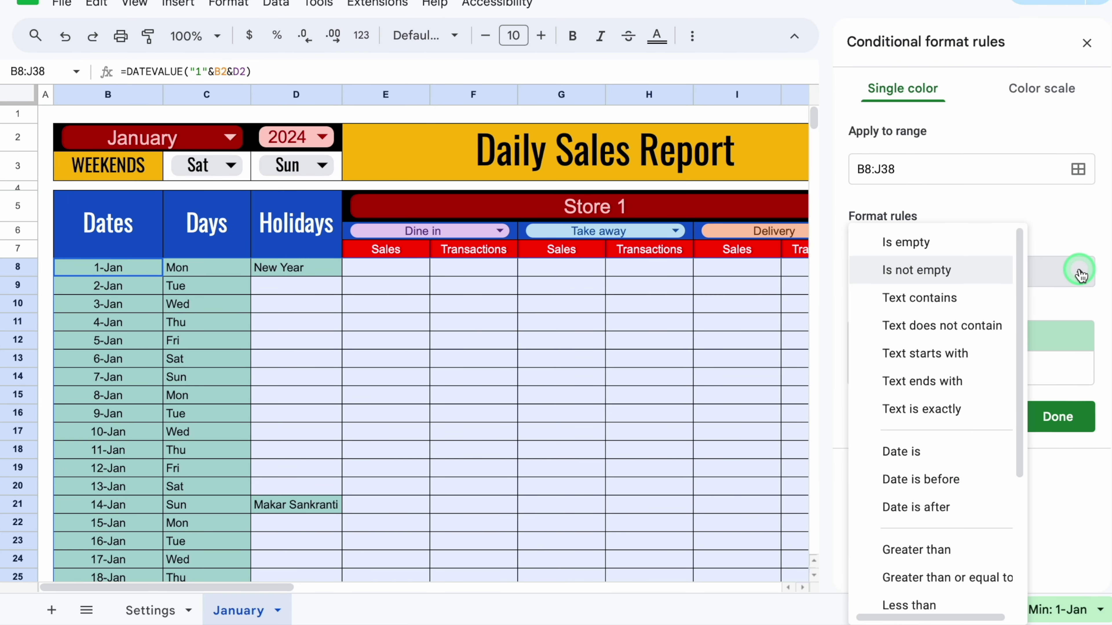
{"action": "left_click_drag", "start_coordinate": [1018, 268], "coordinate": [1022, 487]}
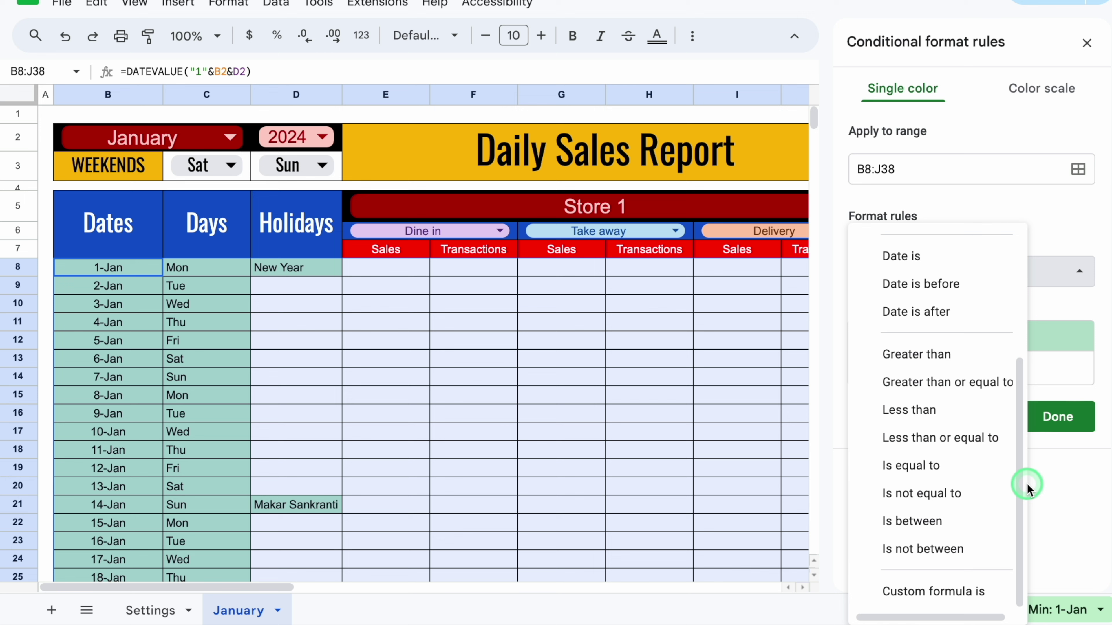
{"action": "left_click", "coordinate": [973, 595]}
{"action": "left_click", "coordinate": [965, 310]}
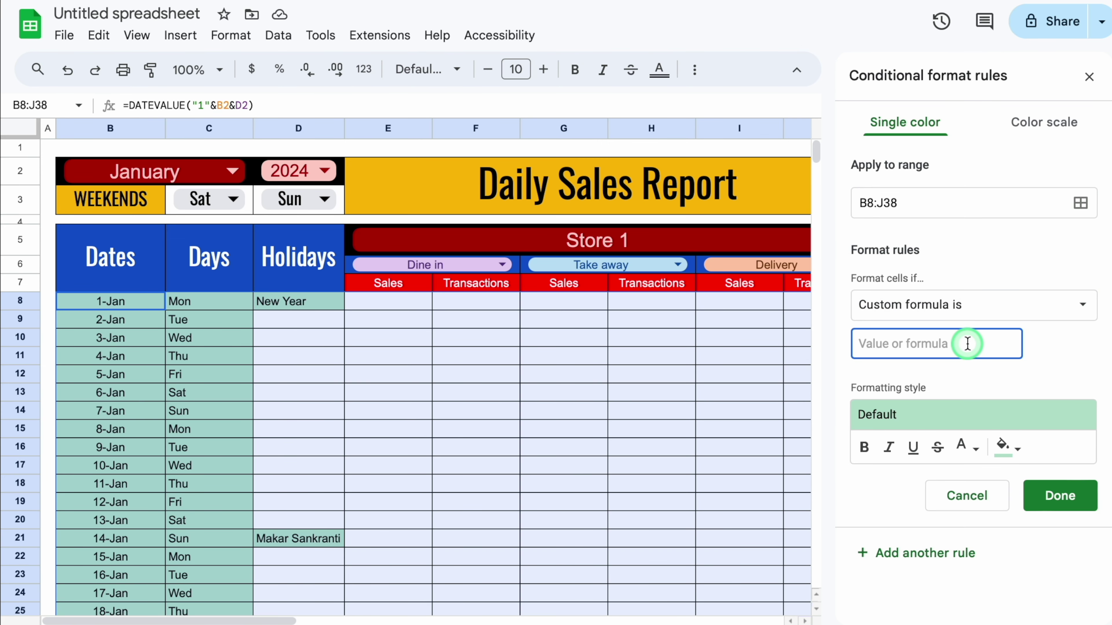
- Enter the rule's custom formula =$C8=$C$3 to match each row's day against the first weekend day
{"action": "type", "text": "="}
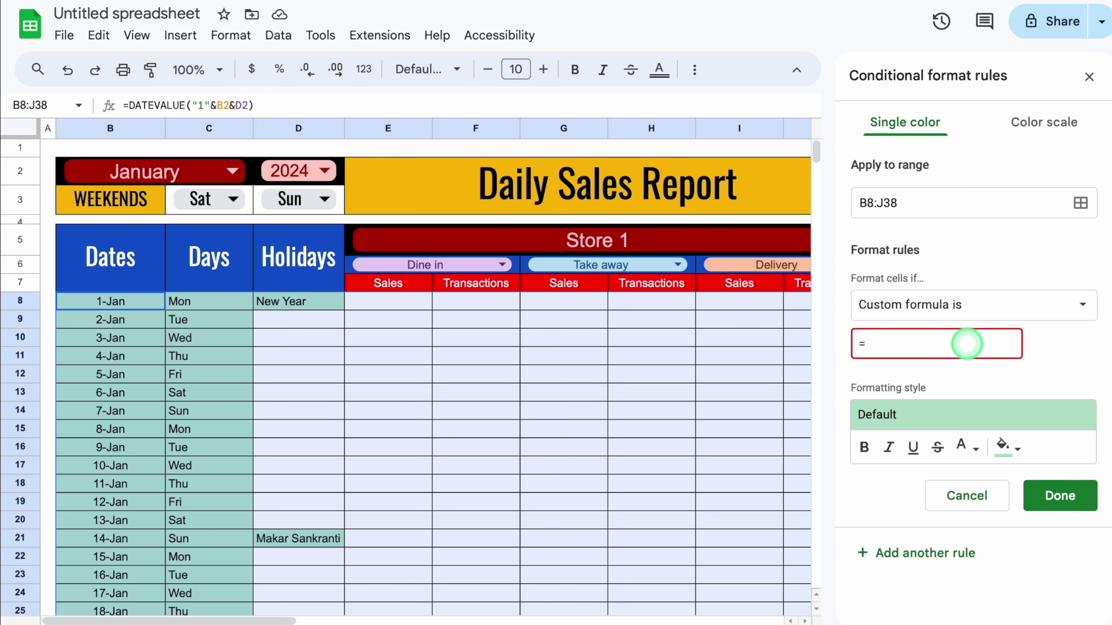
{"action": "left_click", "coordinate": [222, 309]}
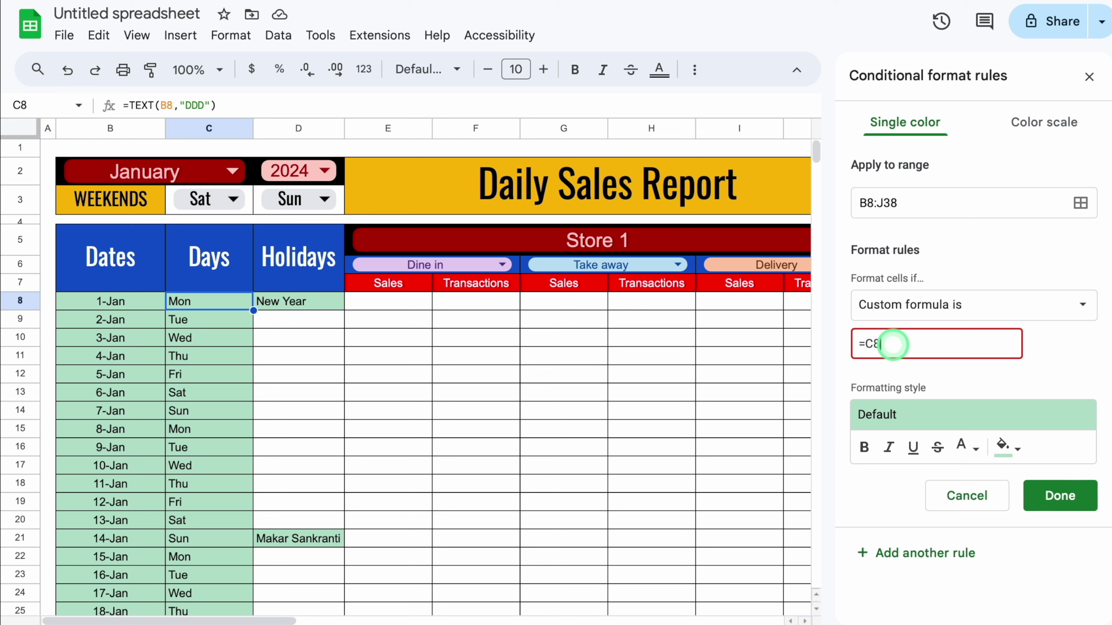
{"action": "left_click", "coordinate": [864, 344]}
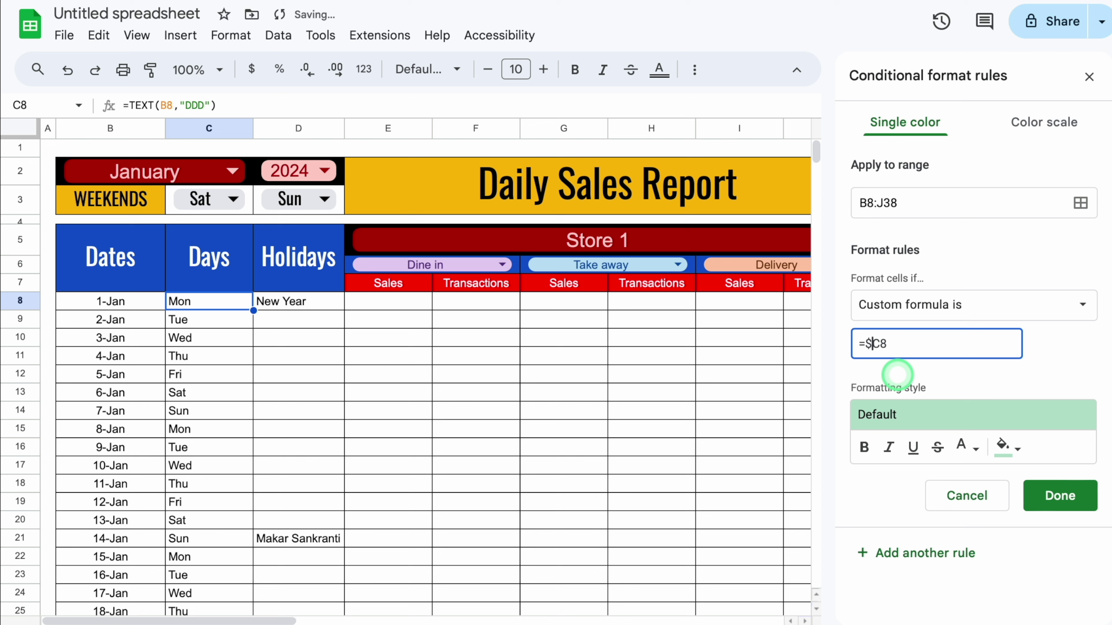
{"action": "type", "text": "$"}
{"action": "left_click", "coordinate": [917, 345]}
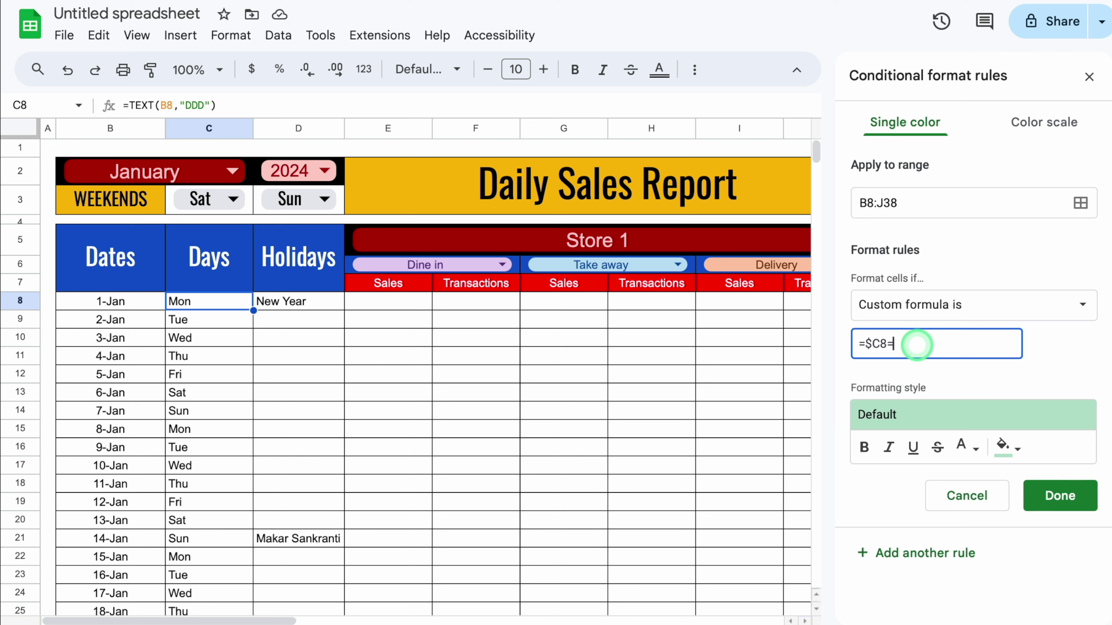
{"action": "left_click", "coordinate": [248, 211]}
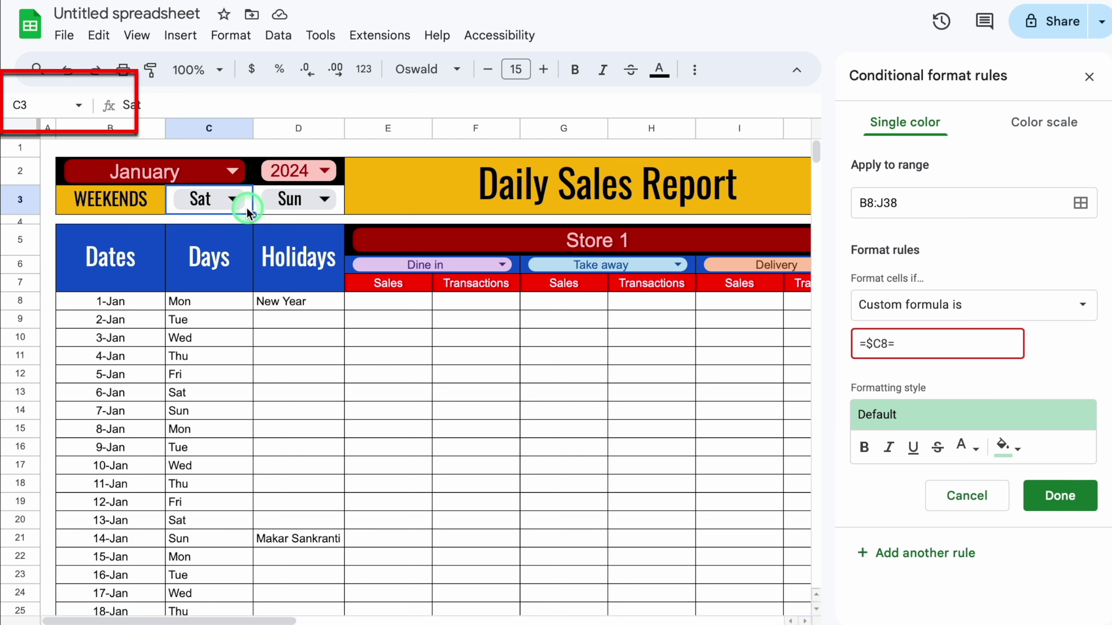
{"action": "left_click", "coordinate": [926, 345]}
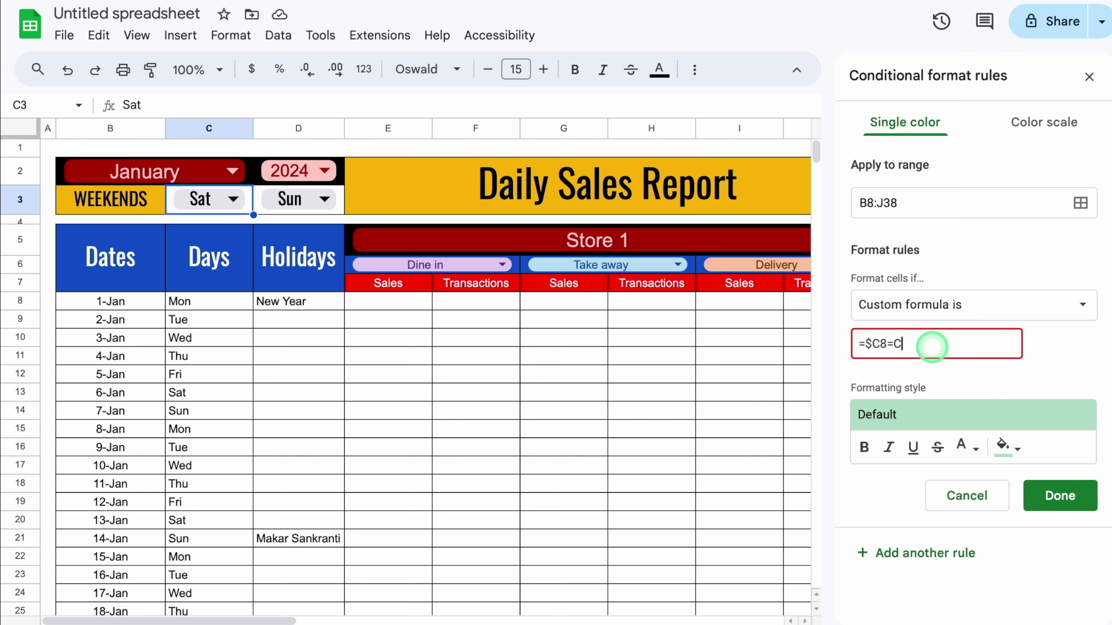
{"action": "key", "text": "Left"}
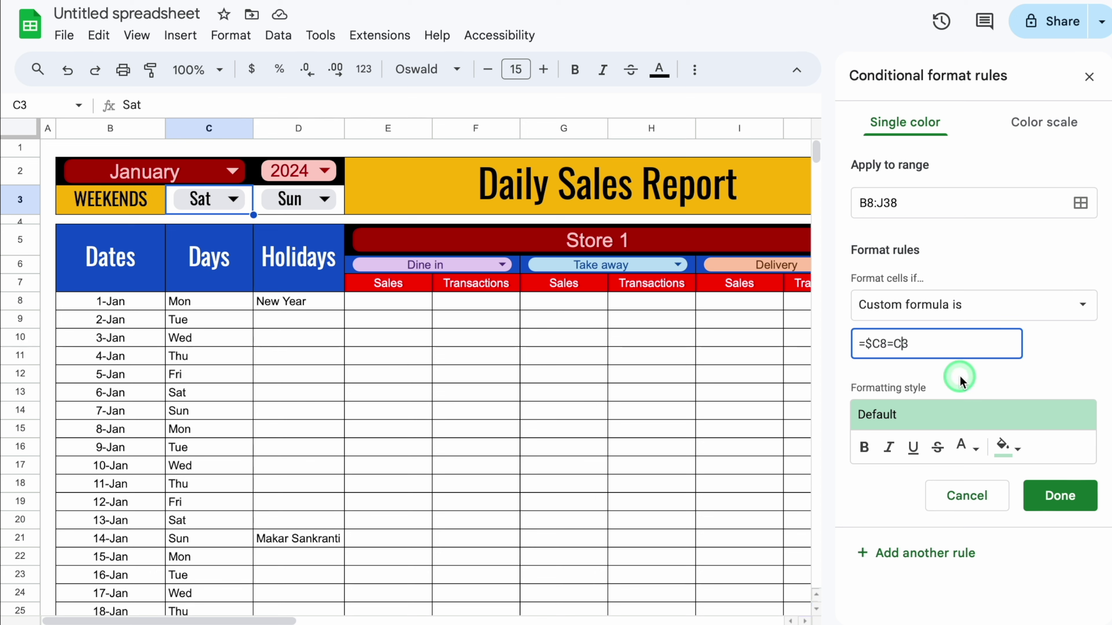
{"action": "type", "text": "$"}
{"action": "key", "text": "Left"}
{"action": "key", "text": "Left"}
{"action": "type", "text": "$"}
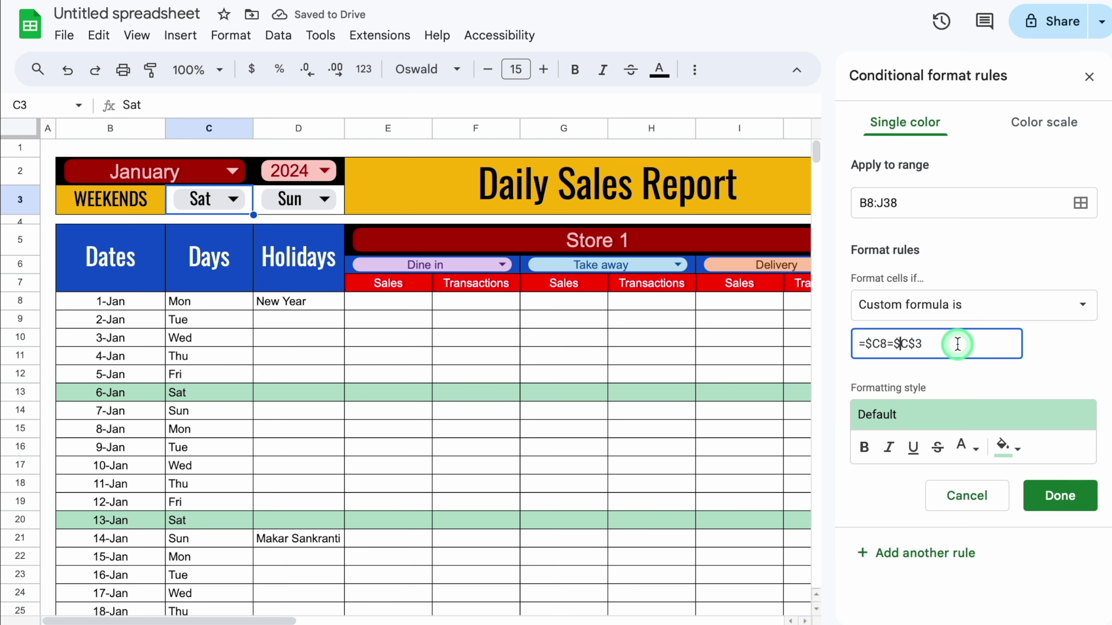
- Set the weekend rule's fill color to red and open its text color choices
{"action": "left_click", "coordinate": [1016, 451]}
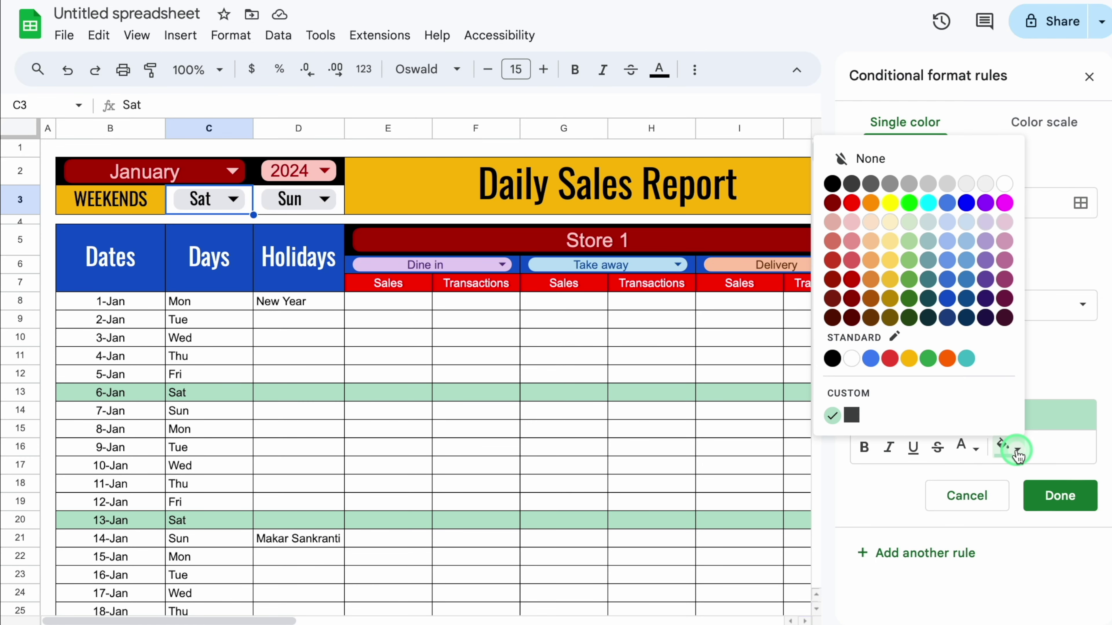
{"action": "left_click", "coordinate": [851, 203]}
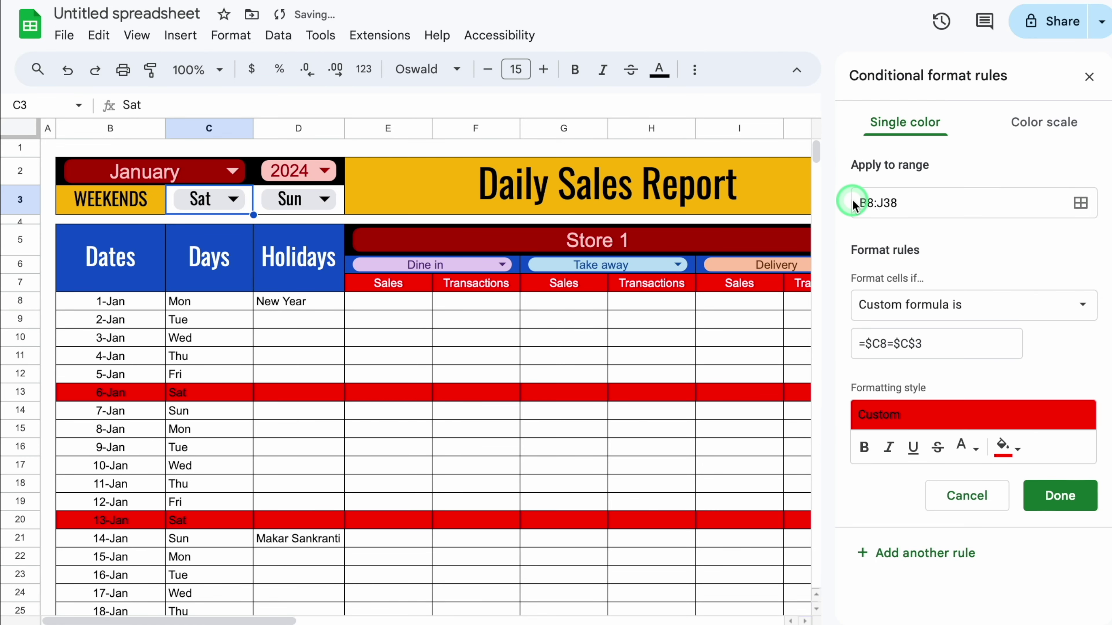
{"action": "left_click", "coordinate": [975, 449]}
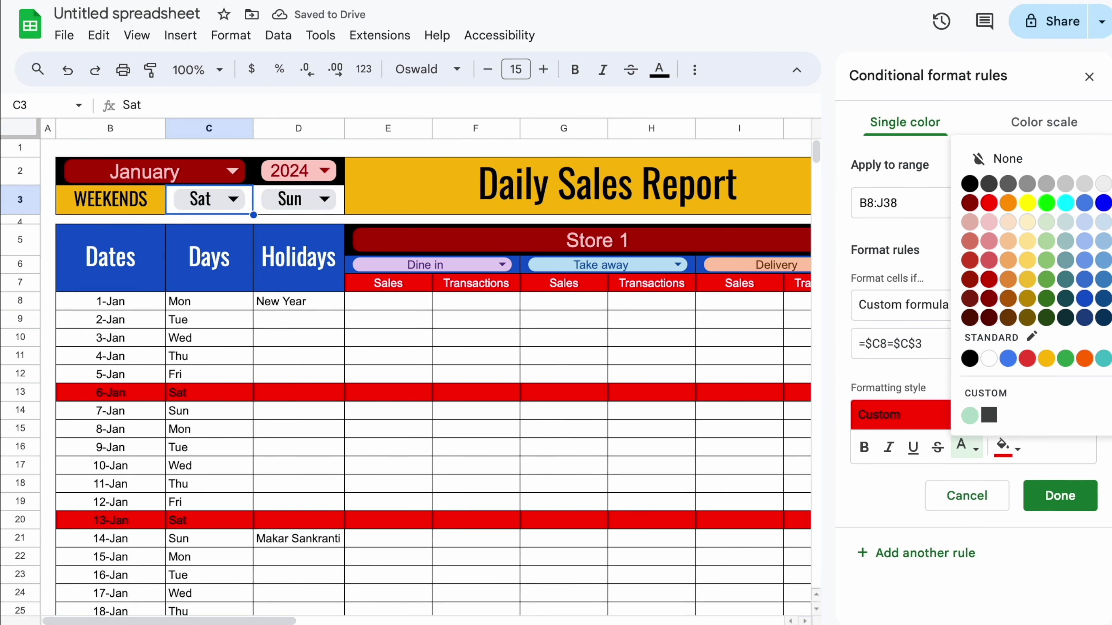
- Set the Saturday highlighting rule's text color to white, save the rule and close the conditional format rules
{"action": "left_click", "coordinate": [989, 358]}
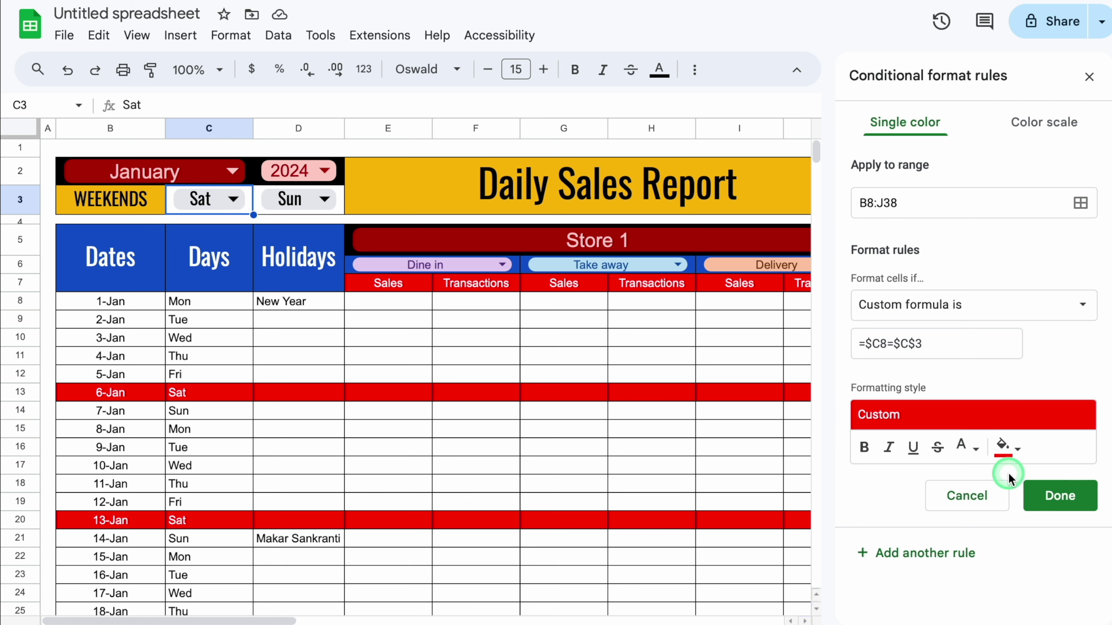
{"action": "left_click", "coordinate": [1057, 495]}
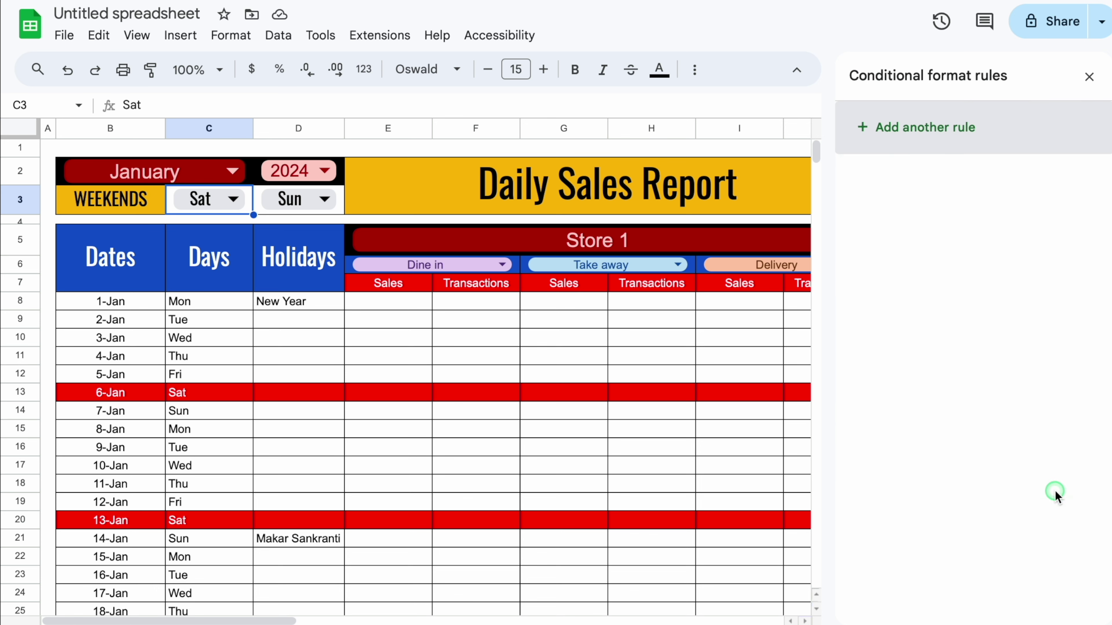
{"action": "left_click", "coordinate": [1089, 77]}
- Add another conditional formatting rule for B8:J38 with the condition set to Custom formula is
{"action": "left_click_drag", "start_coordinate": [92, 303], "coordinate": [829, 503]}
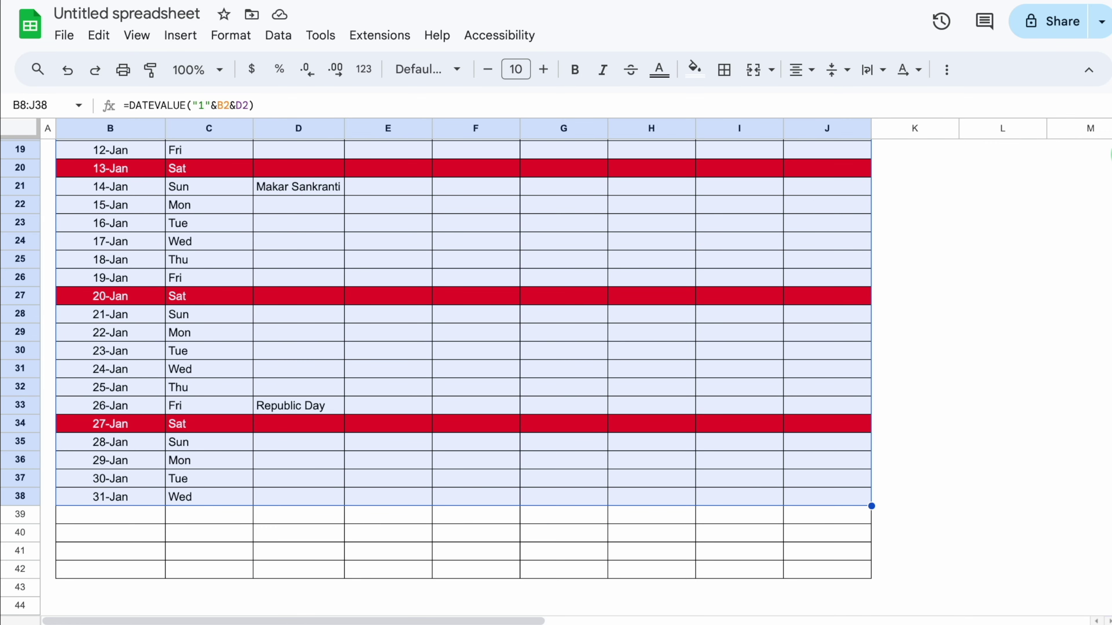
{"action": "scroll", "coordinate": [1109, 156], "scroll_direction": "up", "scroll_amount": 6}
{"action": "left_click", "coordinate": [231, 36]}
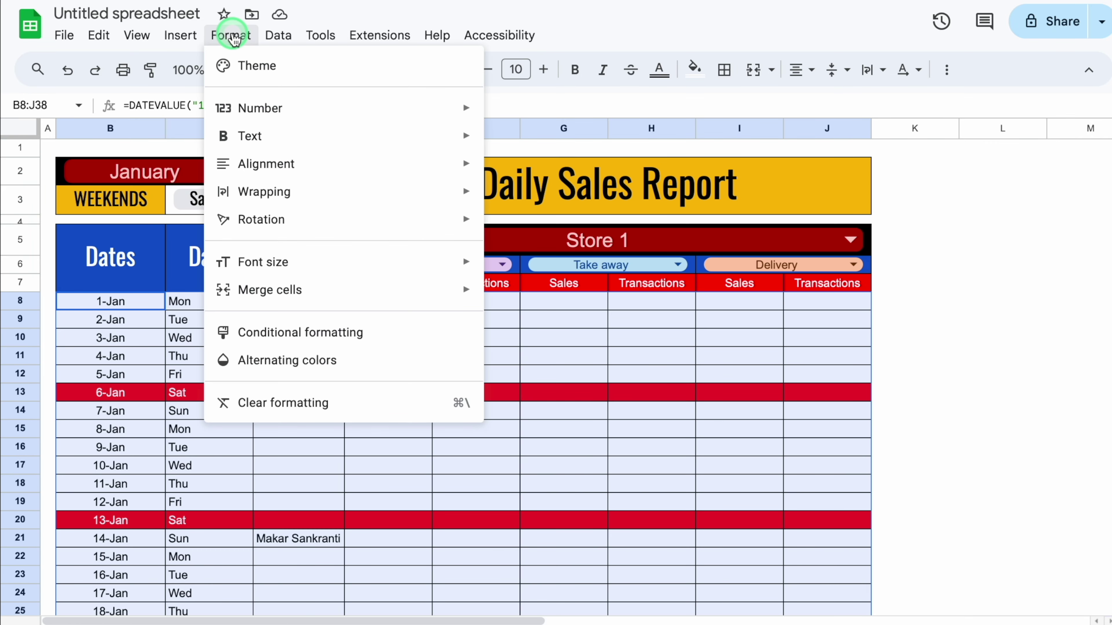
{"action": "left_click", "coordinate": [335, 333]}
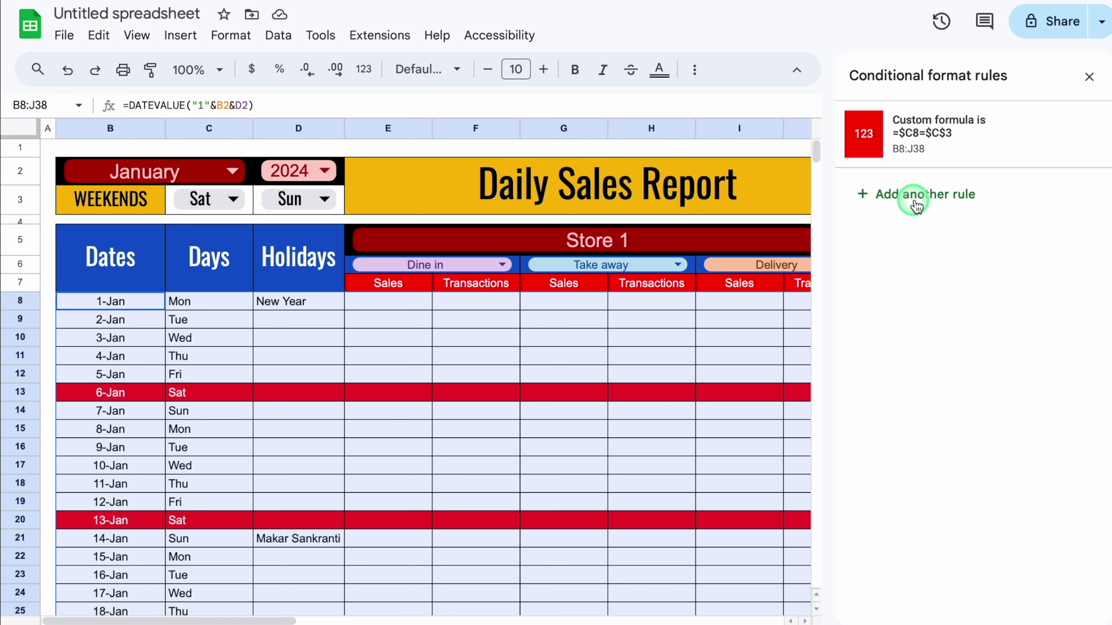
{"action": "left_click", "coordinate": [916, 195]}
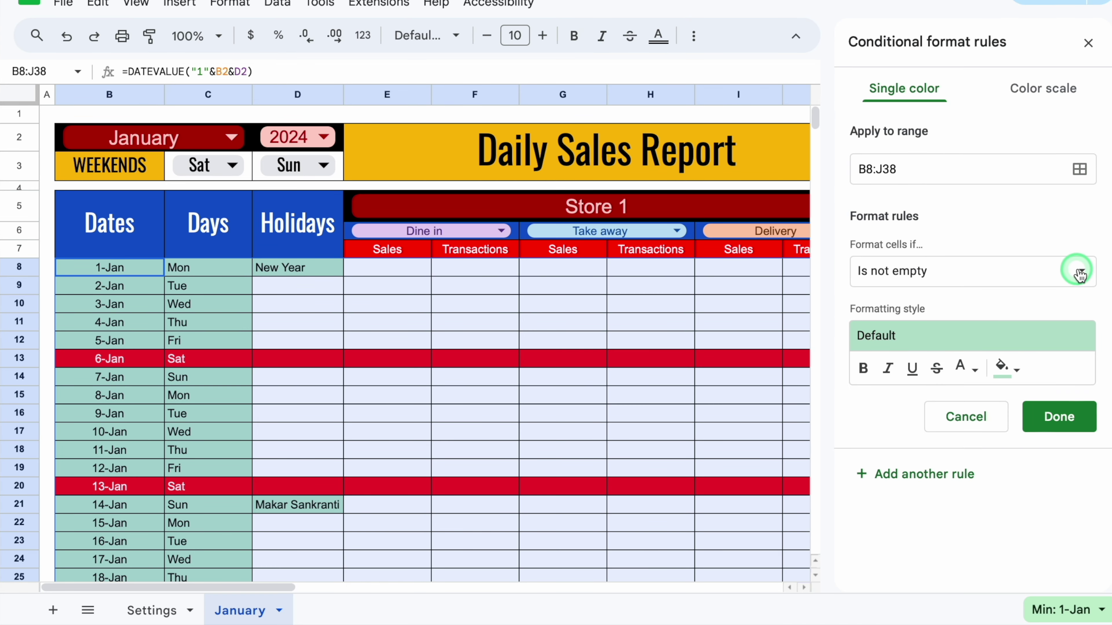
{"action": "left_click", "coordinate": [1074, 305]}
{"action": "left_click_drag", "start_coordinate": [1020, 271], "coordinate": [1022, 405]}
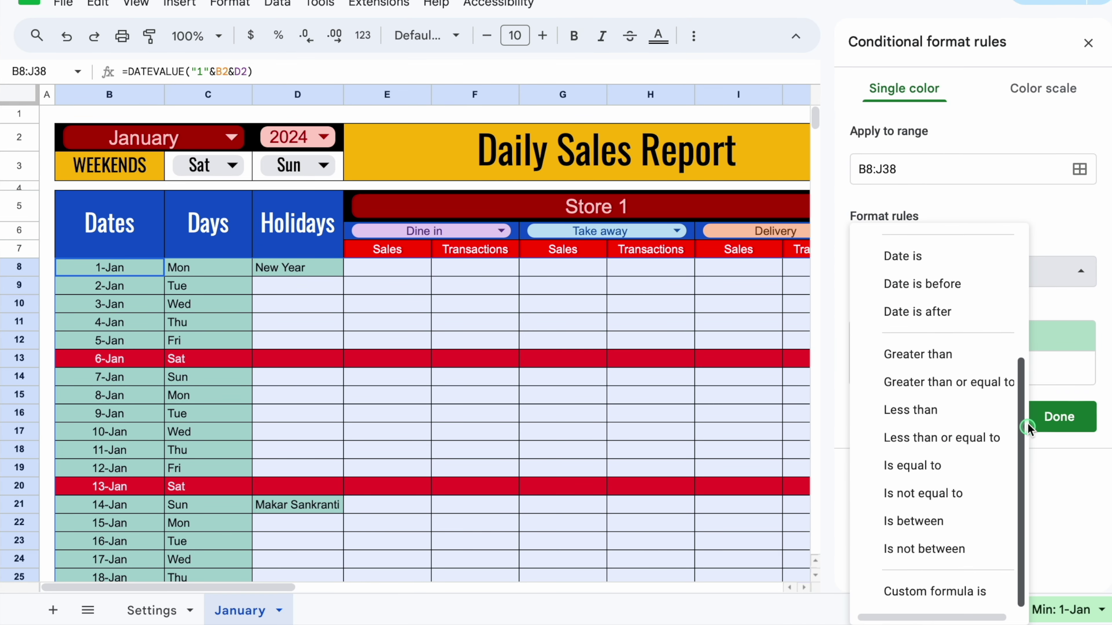
{"action": "left_click", "coordinate": [933, 592]}
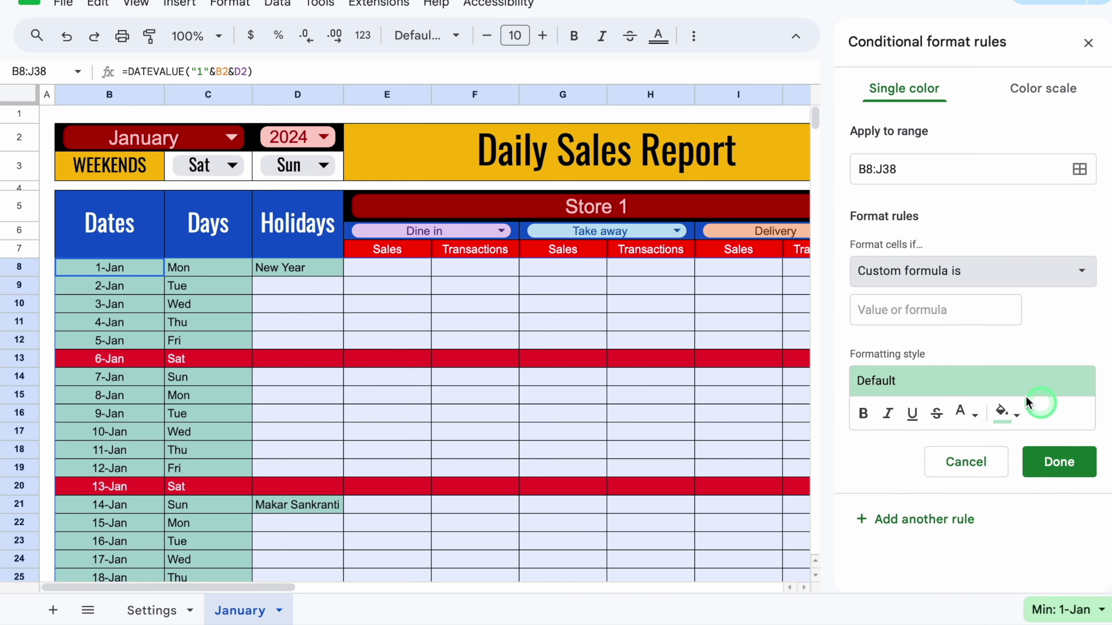
- Enter =$C8=$D$3 as the rule's custom formula so it matches the second weekend day
{"action": "left_click", "coordinate": [924, 311]}
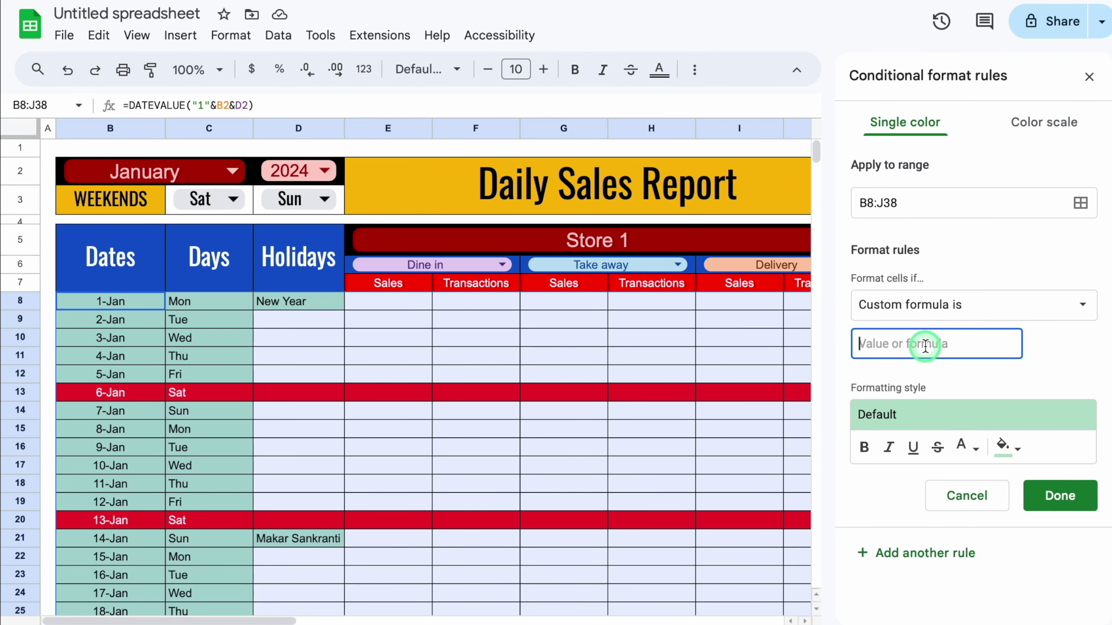
{"action": "type", "text": "="}
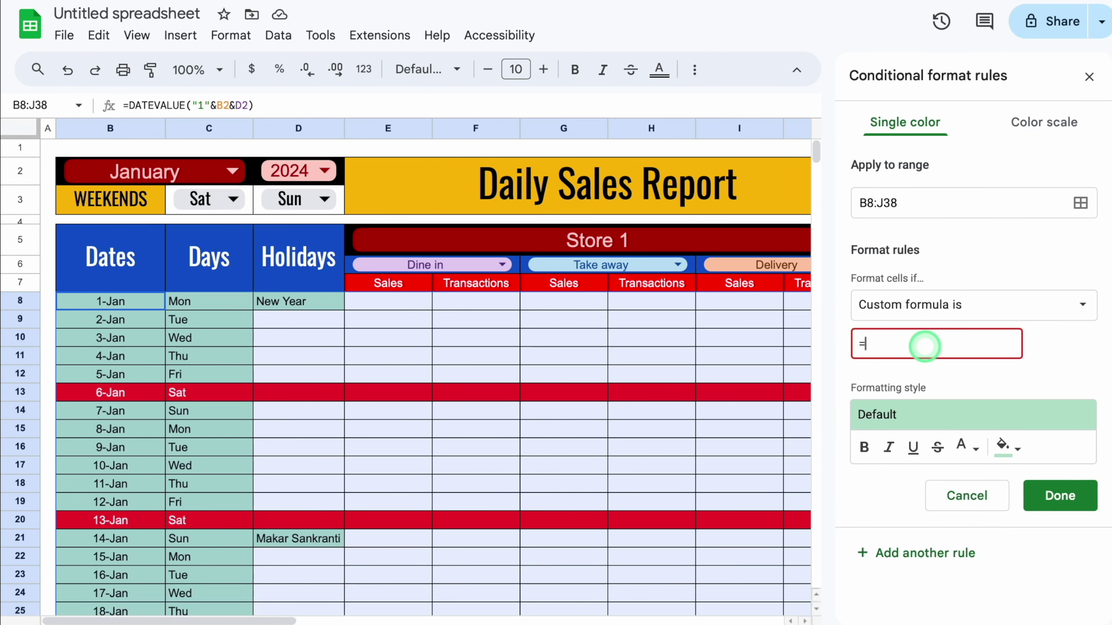
{"action": "left_click", "coordinate": [213, 305]}
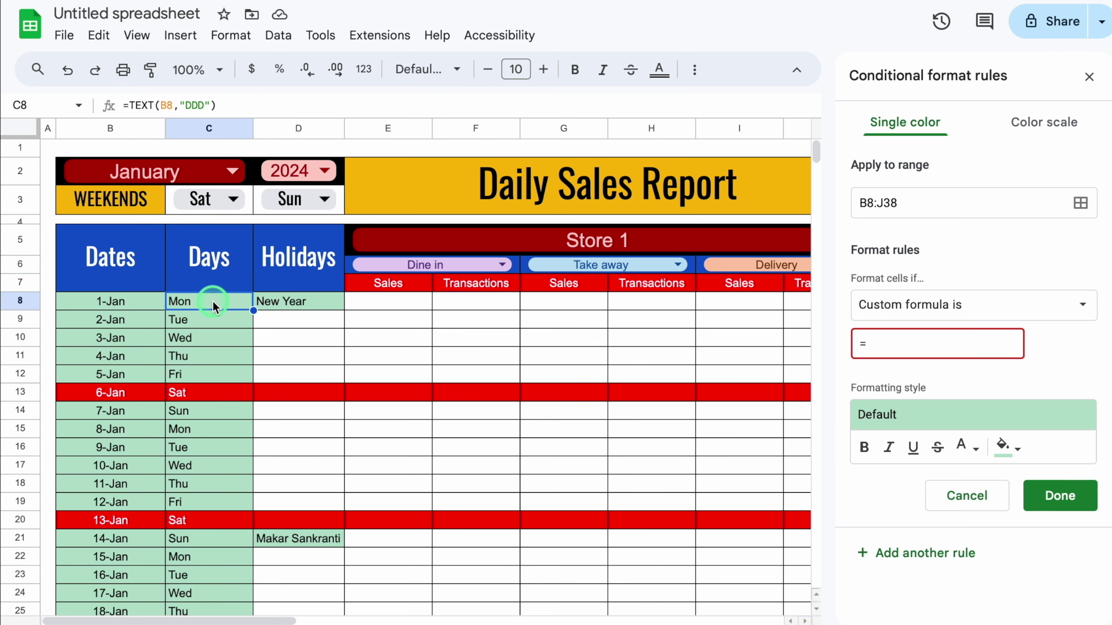
{"action": "left_click", "coordinate": [892, 340]}
{"action": "type", "text": "C8"}
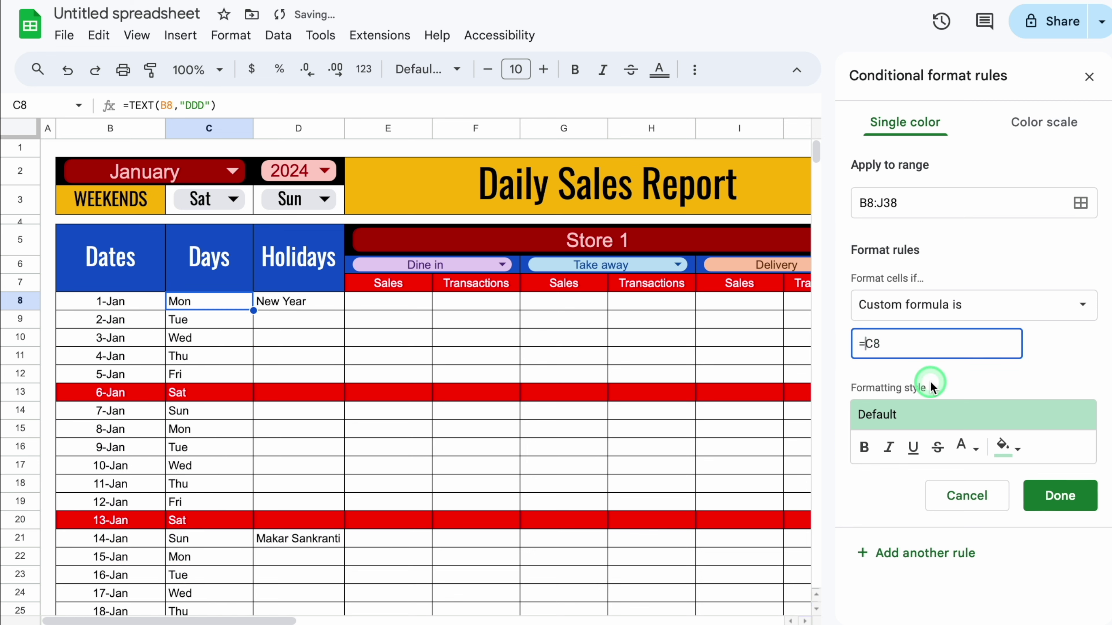
{"action": "type", "text": "$"}
{"action": "left_click", "coordinate": [920, 344]}
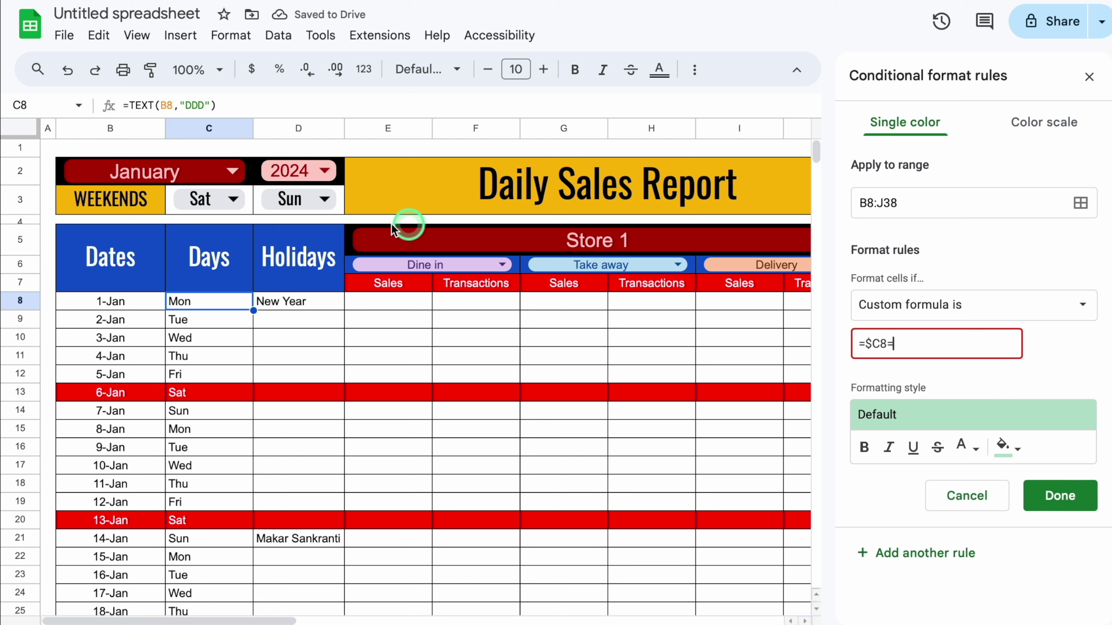
{"action": "left_click", "coordinate": [339, 210]}
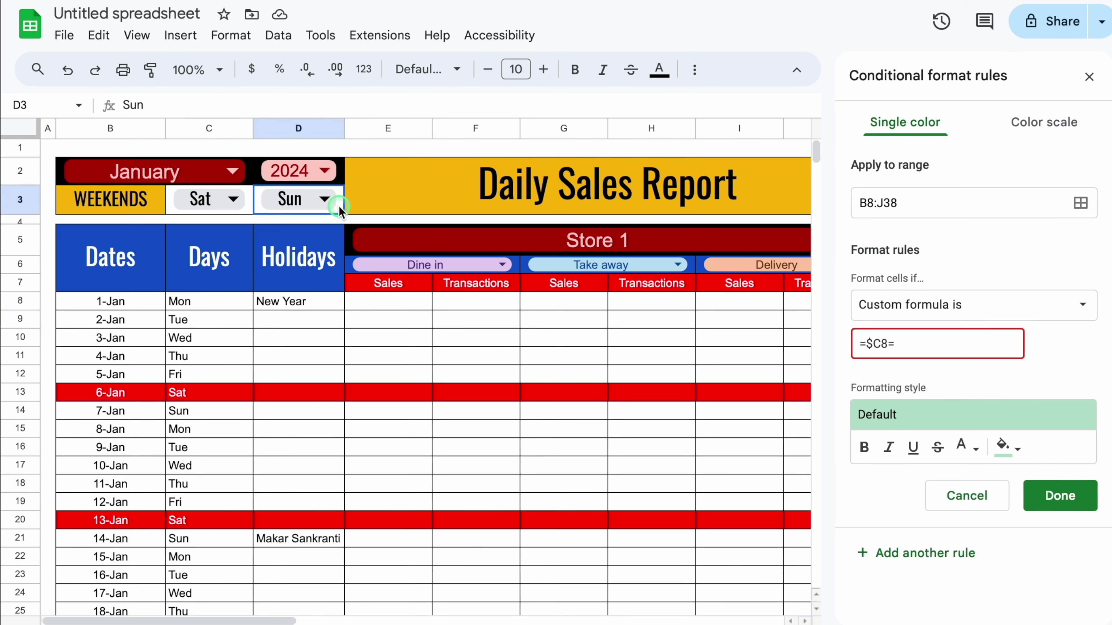
{"action": "left_click", "coordinate": [916, 343]}
{"action": "left_click", "coordinate": [986, 370]}
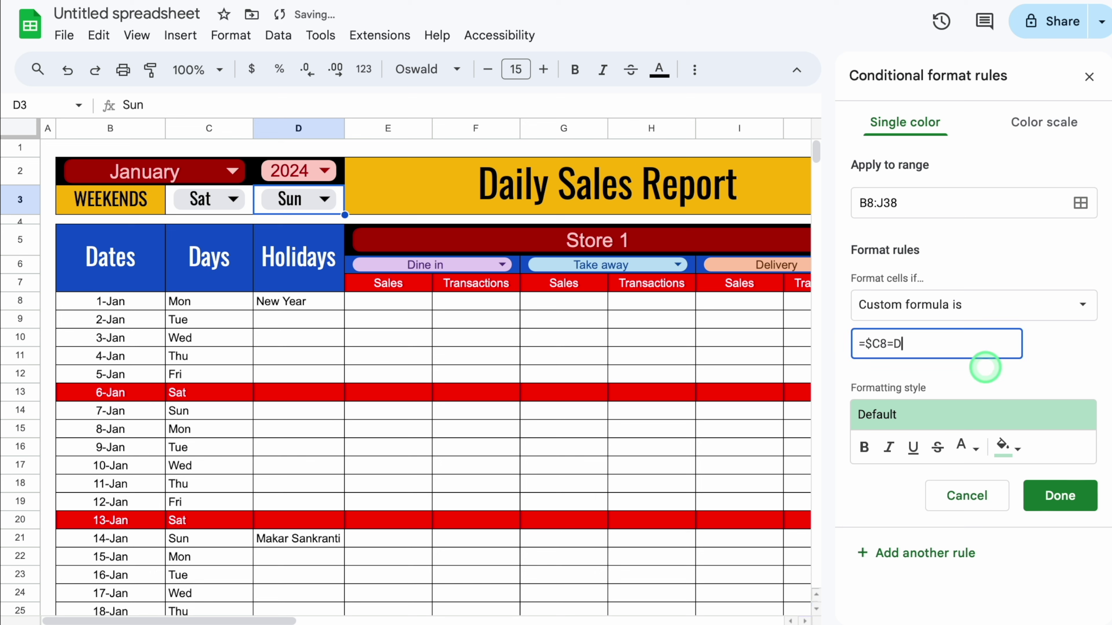
{"action": "left_click", "coordinate": [1039, 375]}
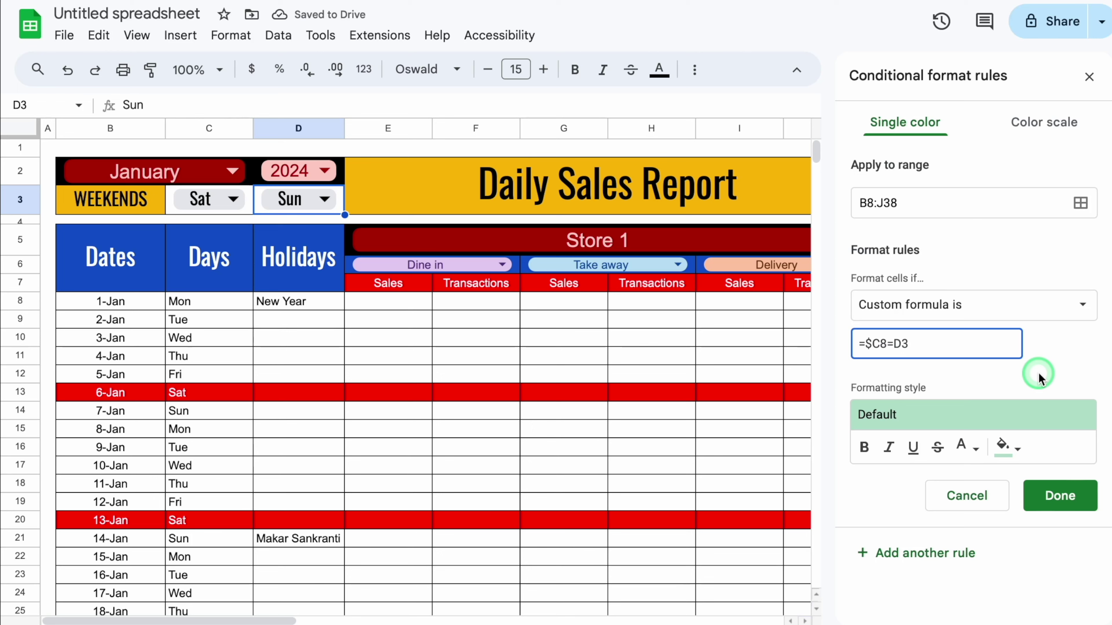
{"action": "left_click", "coordinate": [924, 350]}
{"action": "left_click", "coordinate": [891, 344]}
{"action": "left_click", "coordinate": [940, 393]}
- Give the second weekend rule a red fill and white text, save it and close the conditional format rules
{"action": "left_click", "coordinate": [1018, 449]}
{"action": "left_click", "coordinate": [851, 203]}
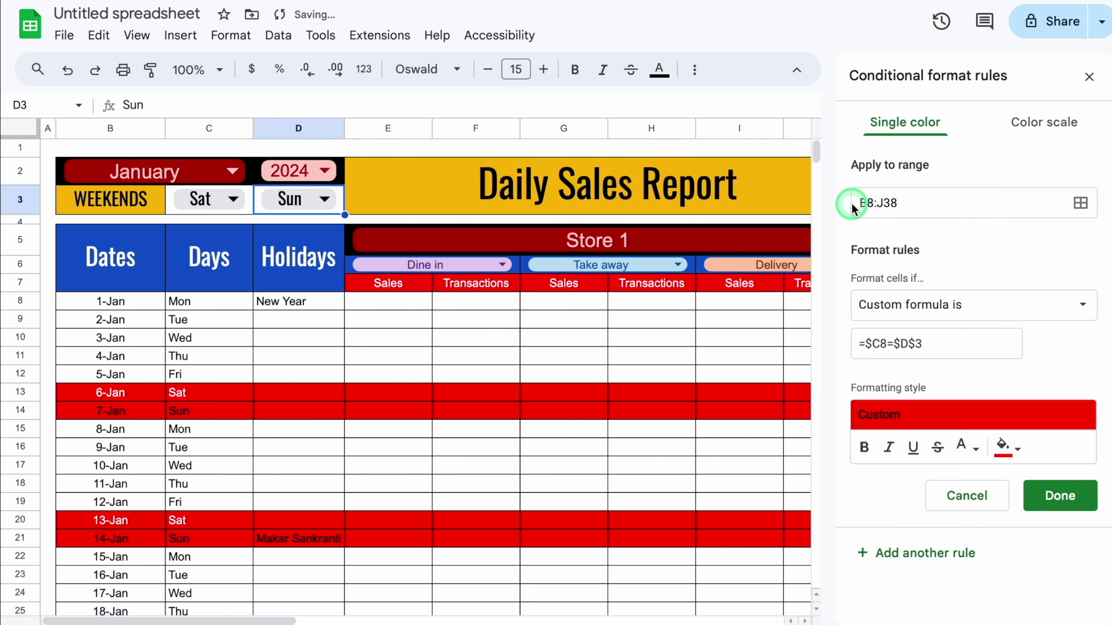
{"action": "left_click", "coordinate": [977, 449]}
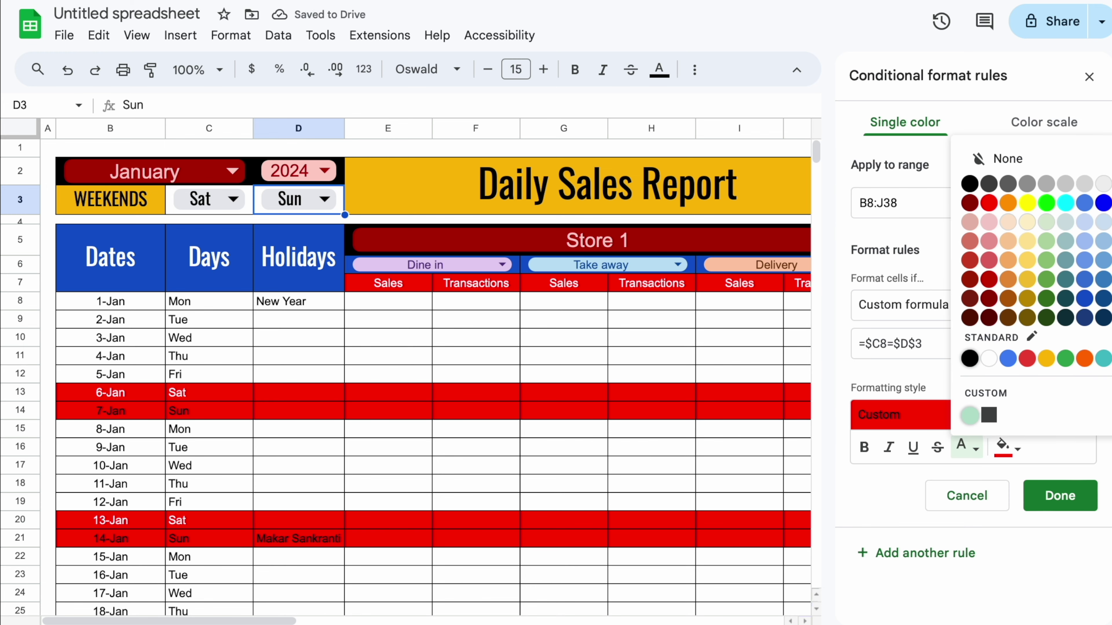
{"action": "left_click", "coordinate": [1104, 184]}
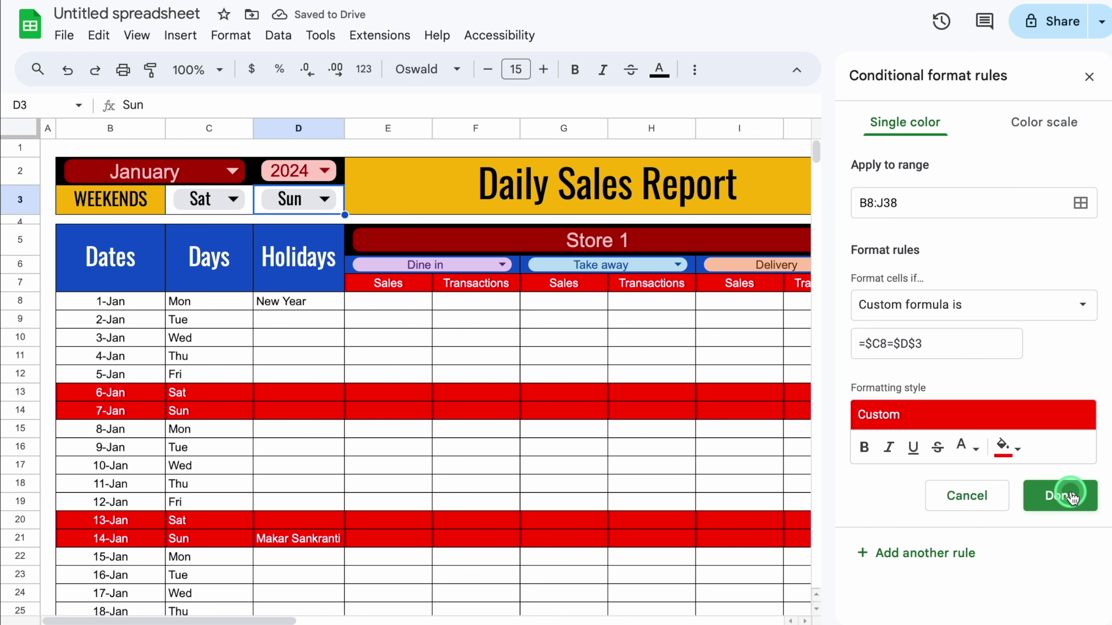
{"action": "left_click", "coordinate": [1061, 495]}
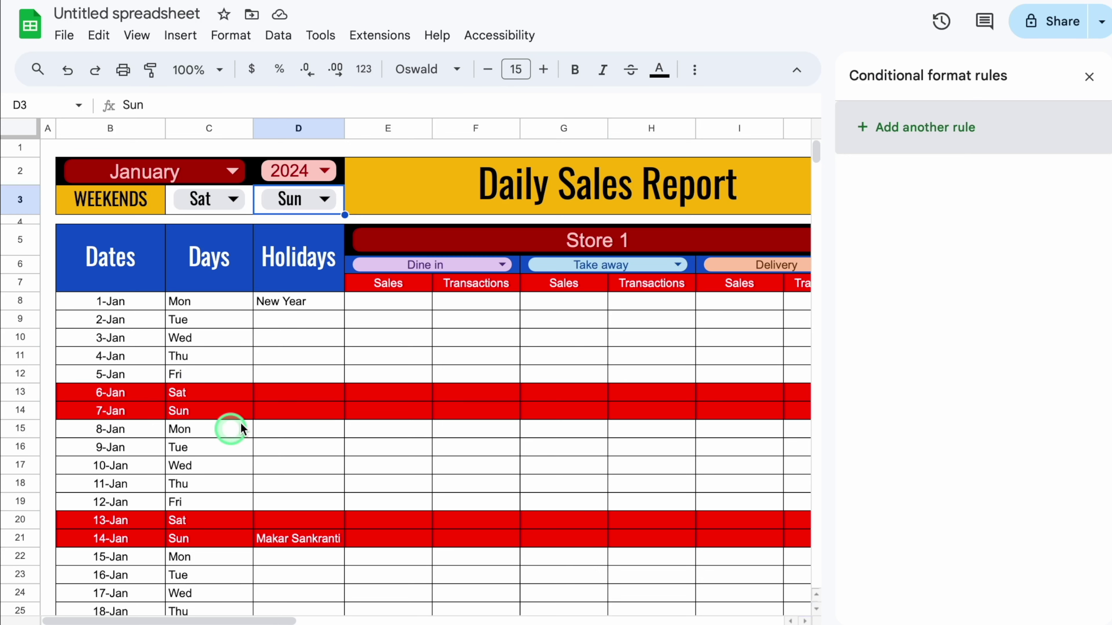
{"action": "left_click", "coordinate": [1089, 79]}
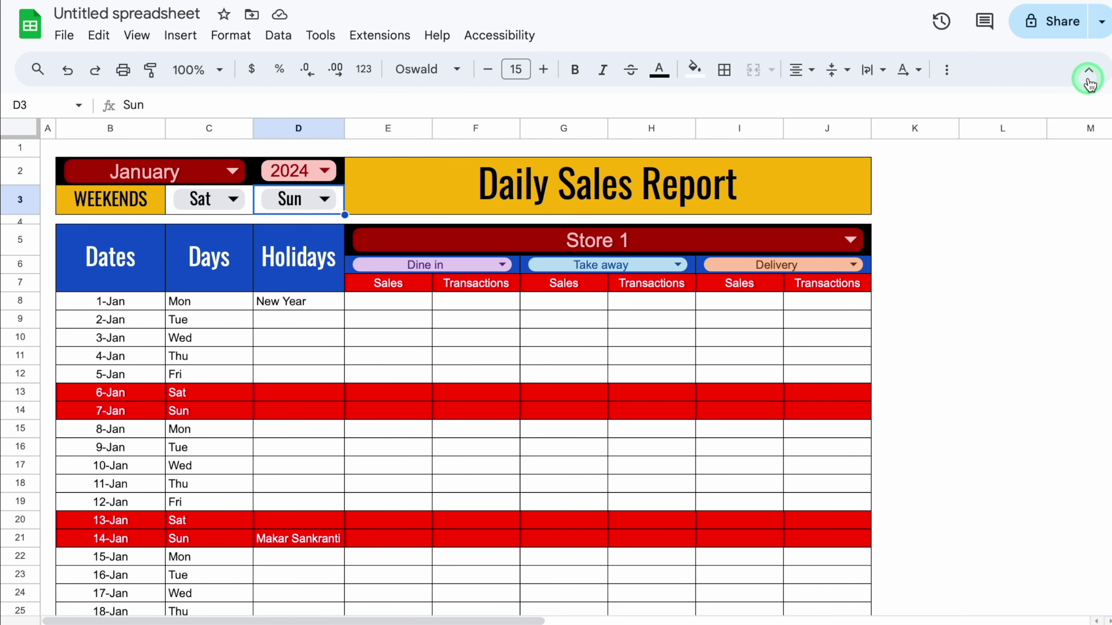
- Set both weekend day selectors in C3 and D3 to None
{"action": "left_click", "coordinate": [233, 199]}
{"action": "left_click", "coordinate": [206, 241]}
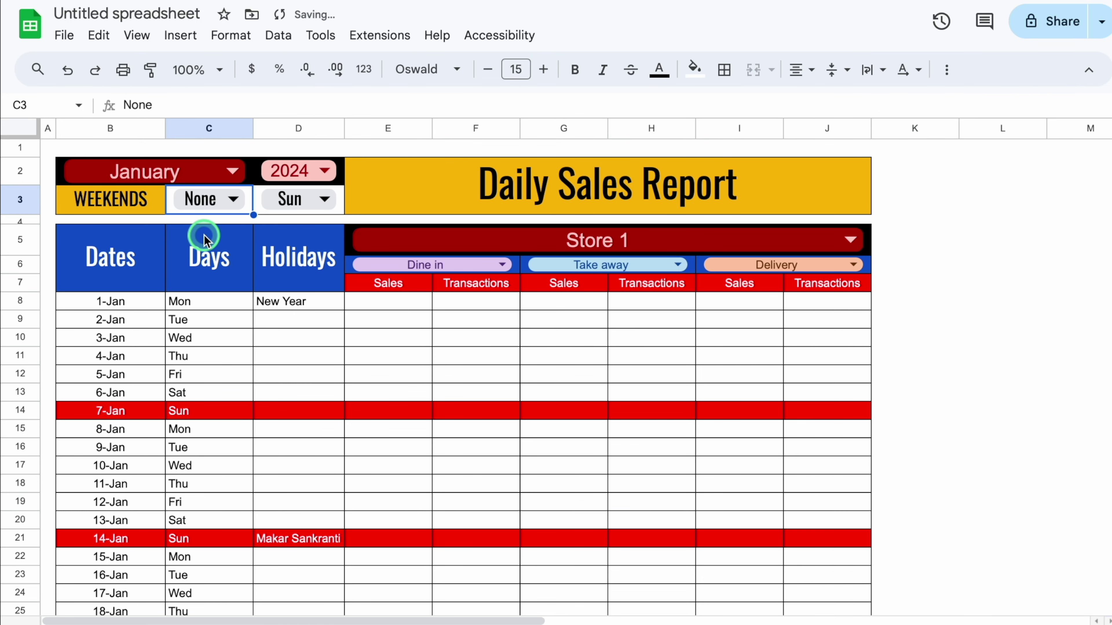
{"action": "left_click", "coordinate": [321, 203]}
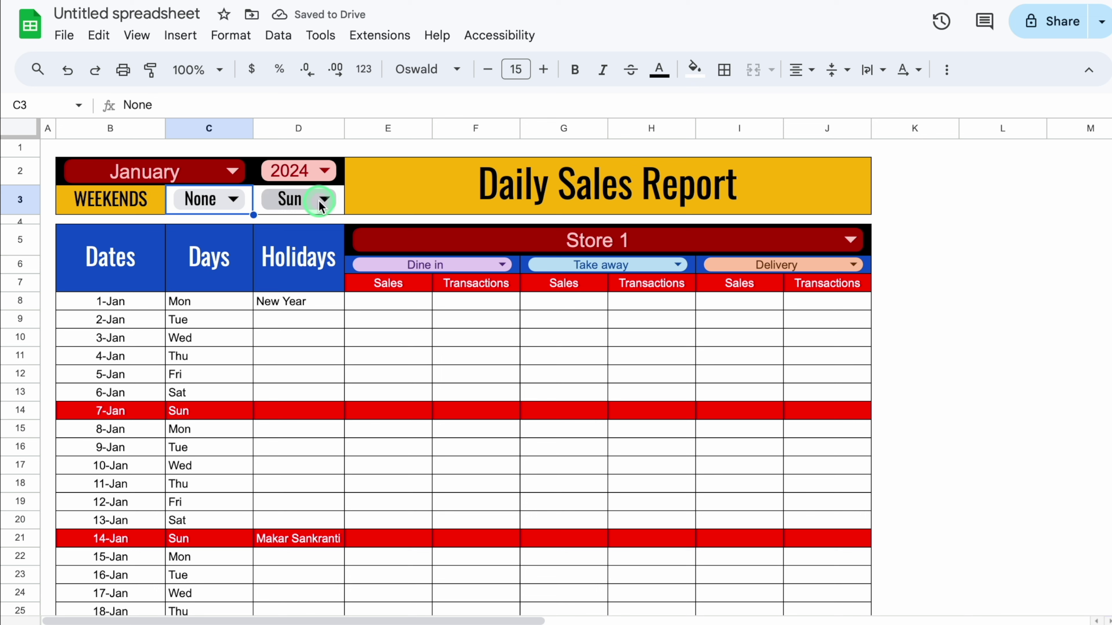
{"action": "left_click", "coordinate": [289, 230]}
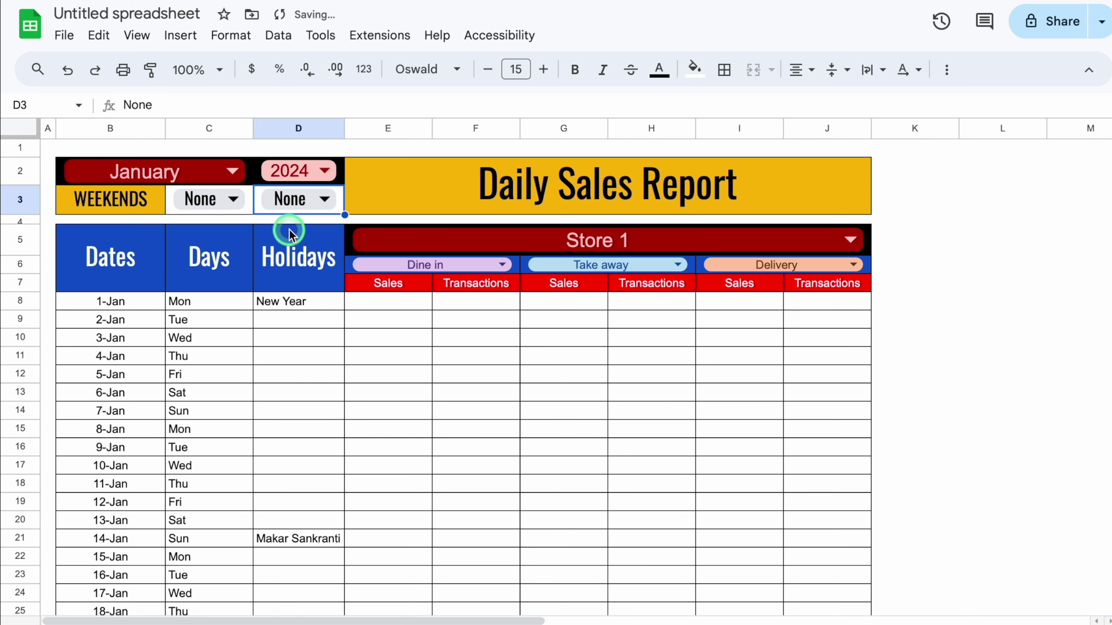
- Set the weekend selectors back to Sat in C3 and Sun in D3
{"action": "left_click", "coordinate": [232, 200]}
{"action": "left_click", "coordinate": [210, 398]}
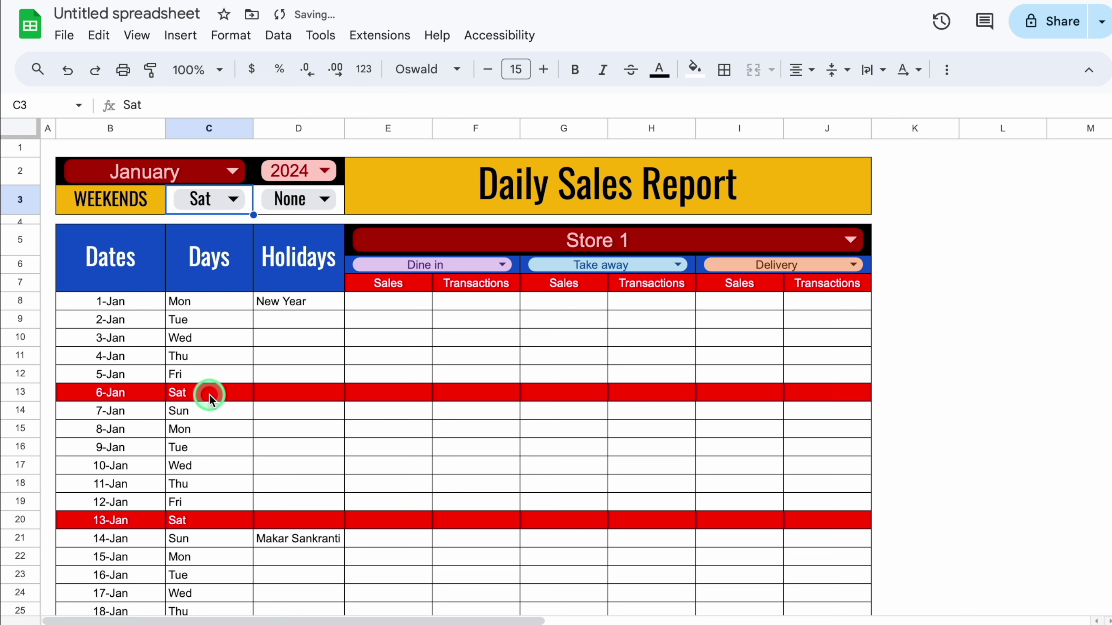
{"action": "left_click", "coordinate": [320, 194]}
{"action": "left_click", "coordinate": [311, 424]}
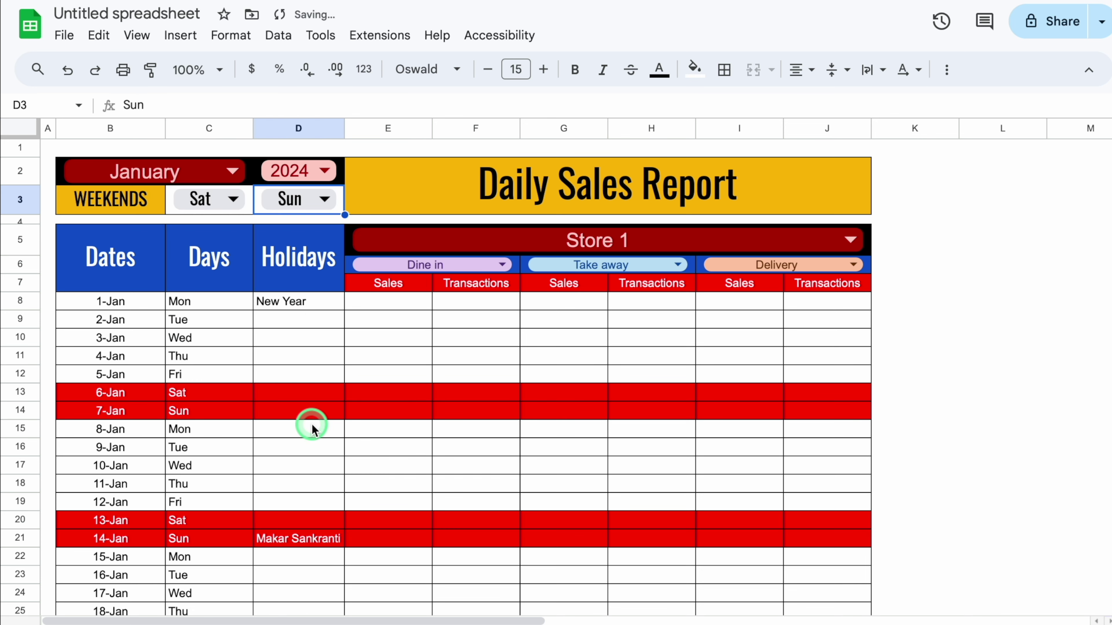
- Add a third conditional formatting rule for B8:J38, choosing Custom formula is as the condition
{"action": "left_click_drag", "start_coordinate": [144, 301], "coordinate": [1109, 162]}
{"action": "scroll", "coordinate": [482, 307], "scroll_direction": "up", "scroll_amount": 6}
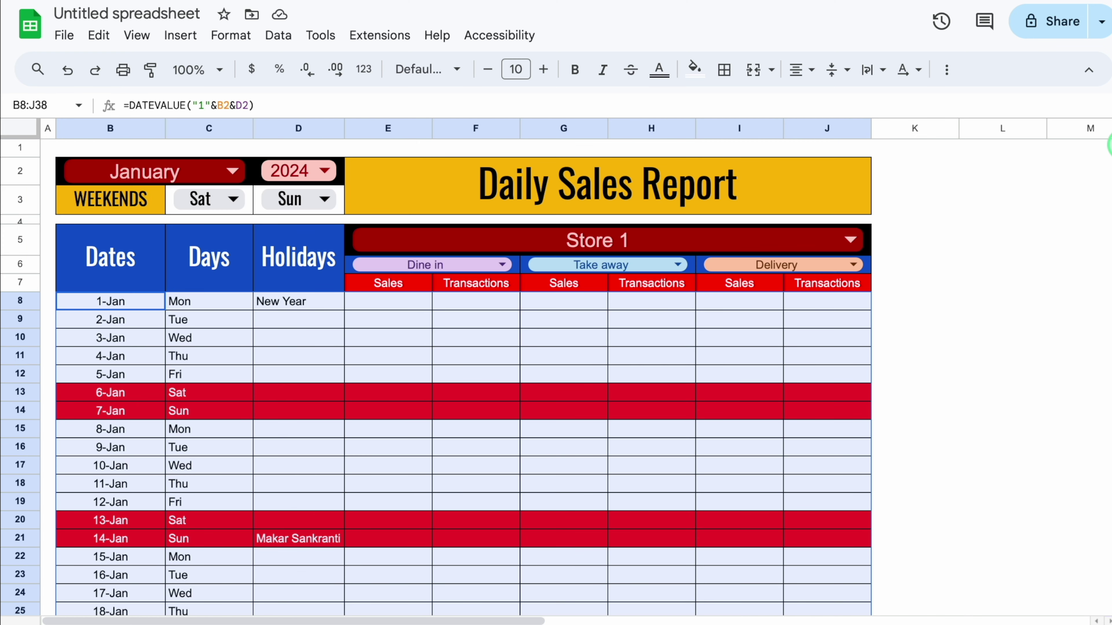
{"action": "left_click", "coordinate": [230, 35]}
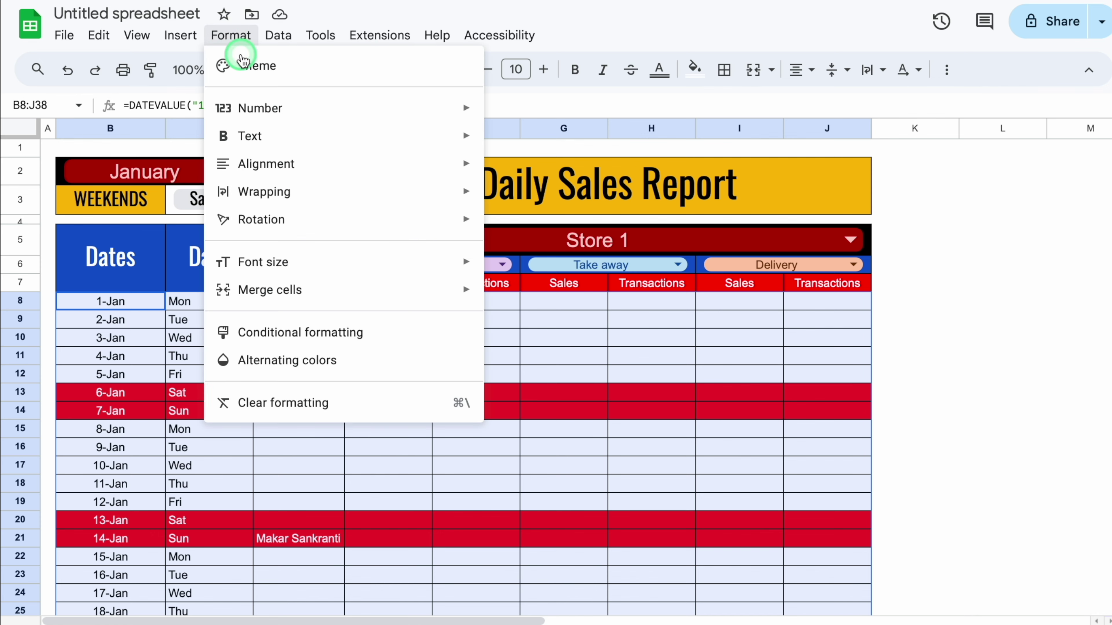
{"action": "left_click", "coordinate": [387, 332]}
{"action": "left_click", "coordinate": [921, 263]}
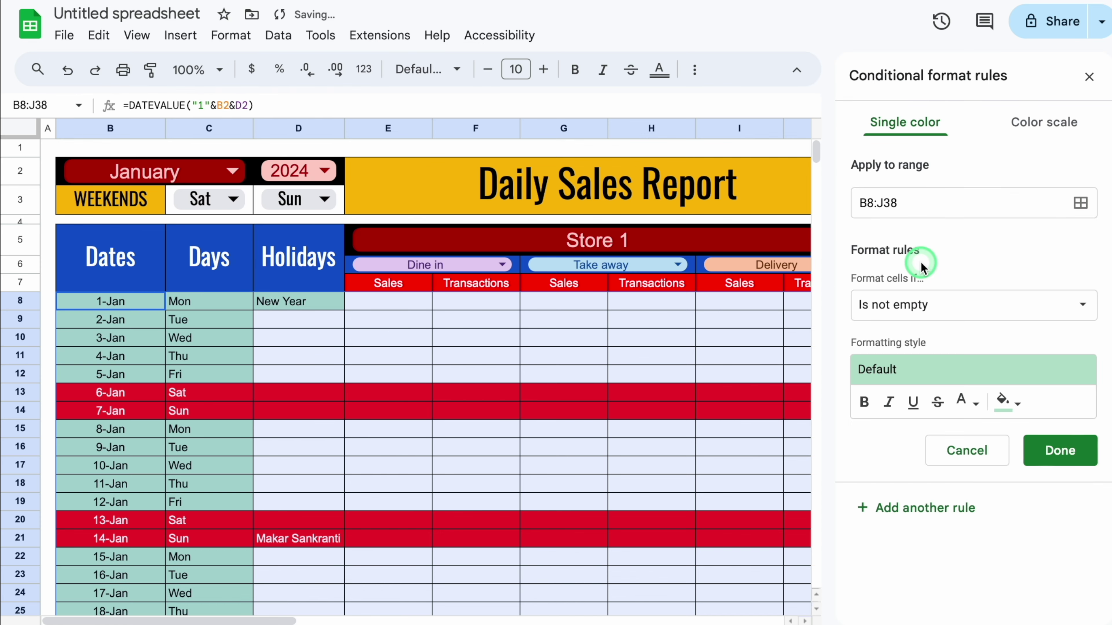
{"action": "left_click", "coordinate": [1083, 303]}
{"action": "left_click", "coordinate": [1022, 311]}
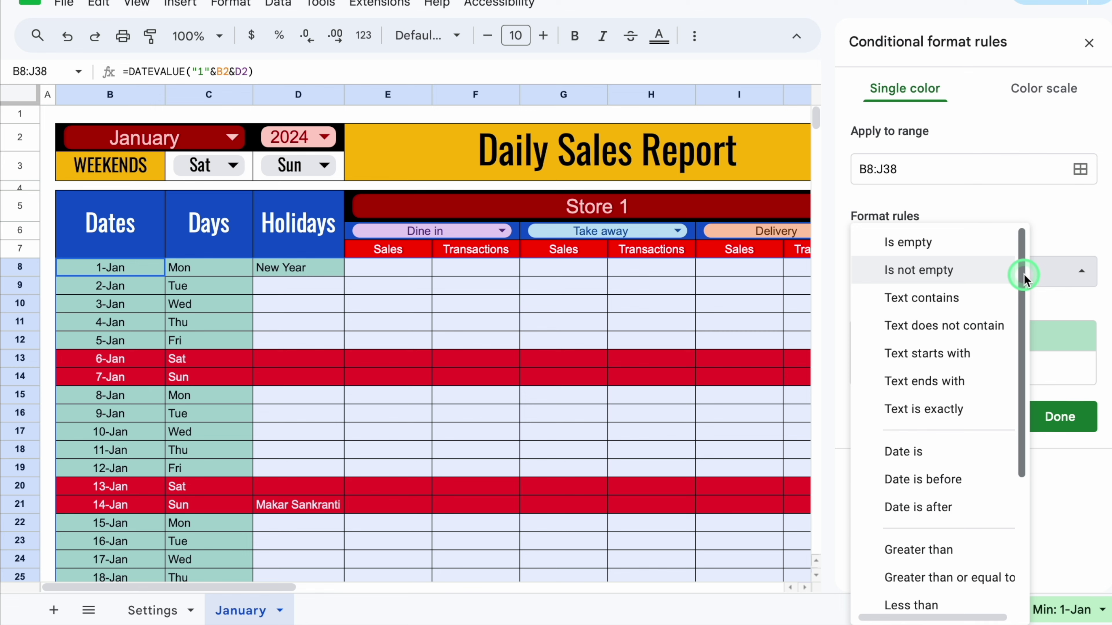
{"action": "left_click_drag", "start_coordinate": [1023, 279], "coordinate": [1027, 436]}
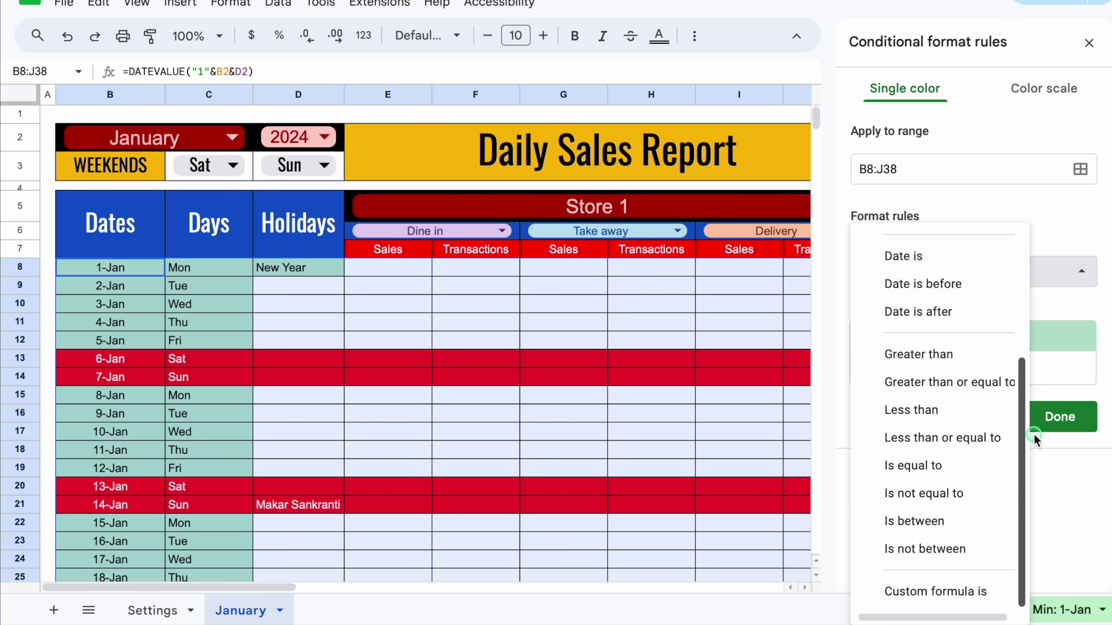
{"action": "left_click", "coordinate": [959, 594]}
- Enter =$D8<>"" as the new rule's custom formula so it targets rows with a holiday
{"action": "left_click", "coordinate": [992, 310]}
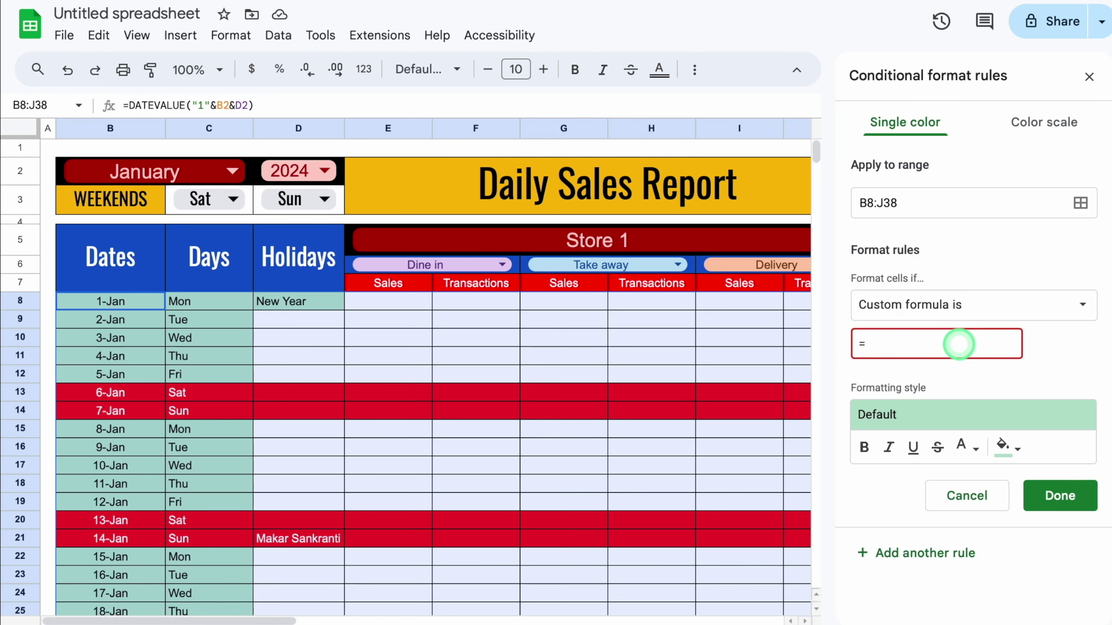
{"action": "left_click", "coordinate": [299, 303]}
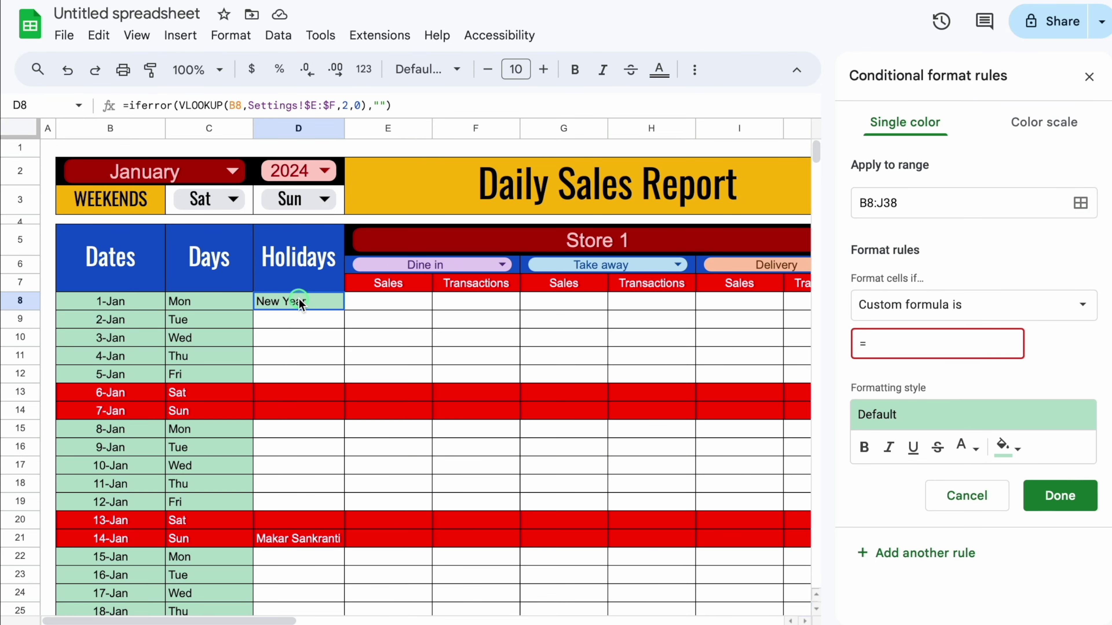
{"action": "left_click", "coordinate": [913, 345]}
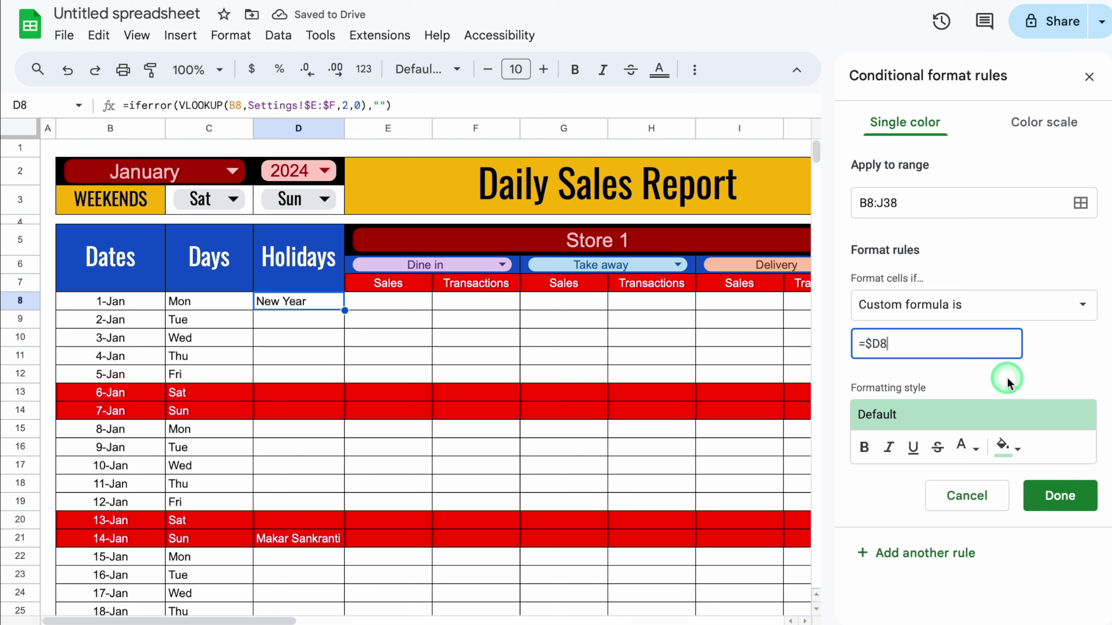
{"action": "type", "text": "<>\""}
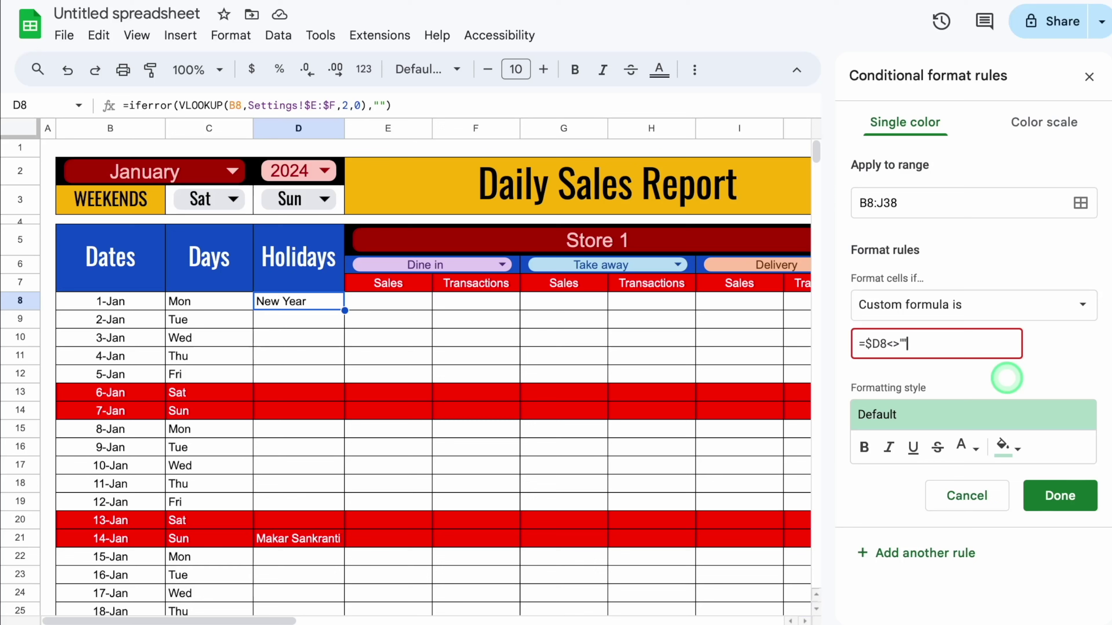
- Format the holiday rule with a teal fill and white text, save it, and close the conditional formatting rules
{"action": "left_click", "coordinate": [1018, 448]}
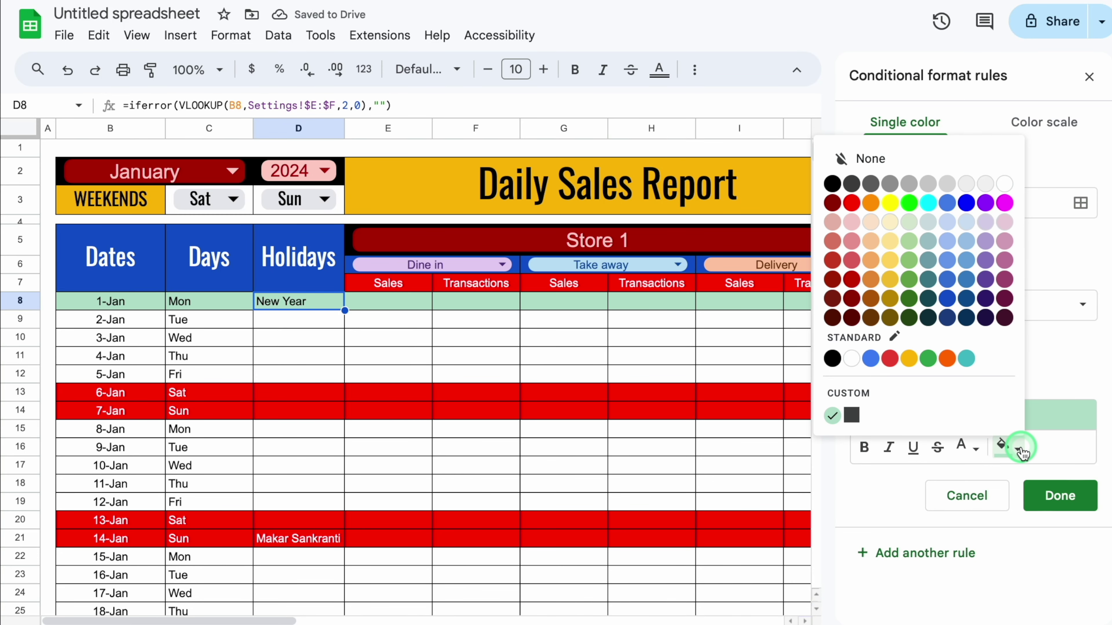
{"action": "left_click", "coordinate": [966, 358]}
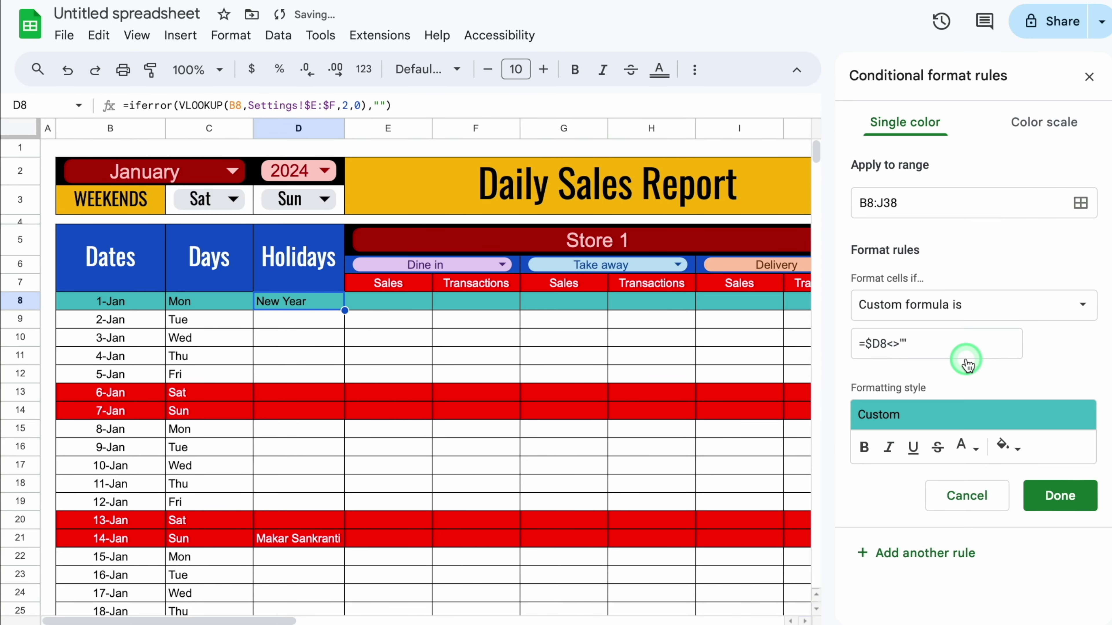
{"action": "left_click", "coordinate": [976, 449]}
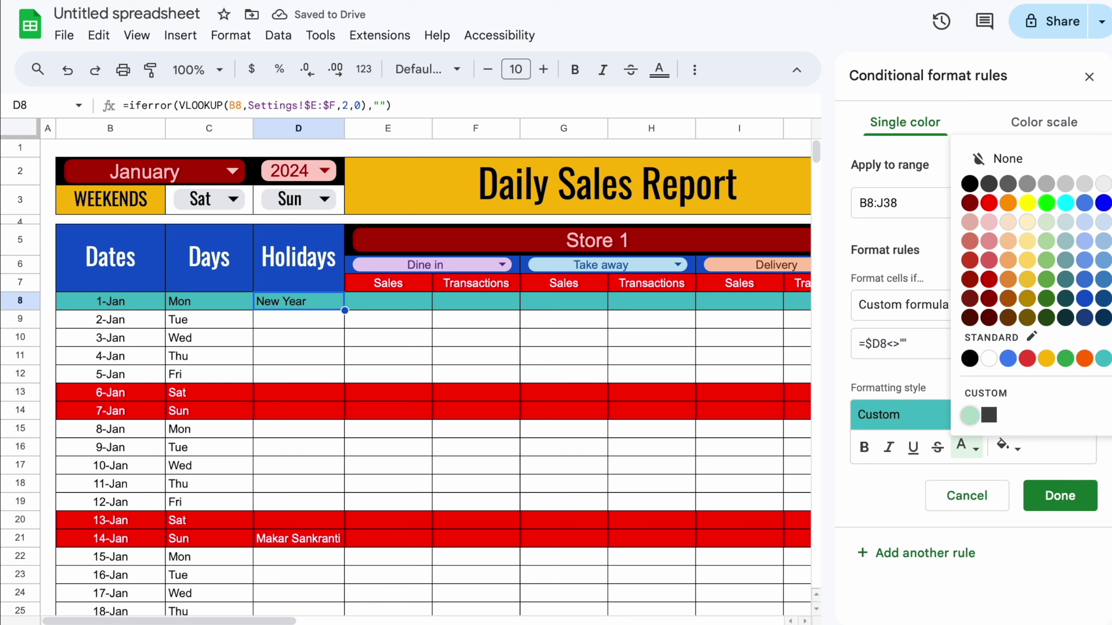
{"action": "left_click", "coordinate": [989, 358]}
{"action": "left_click", "coordinate": [1061, 490]}
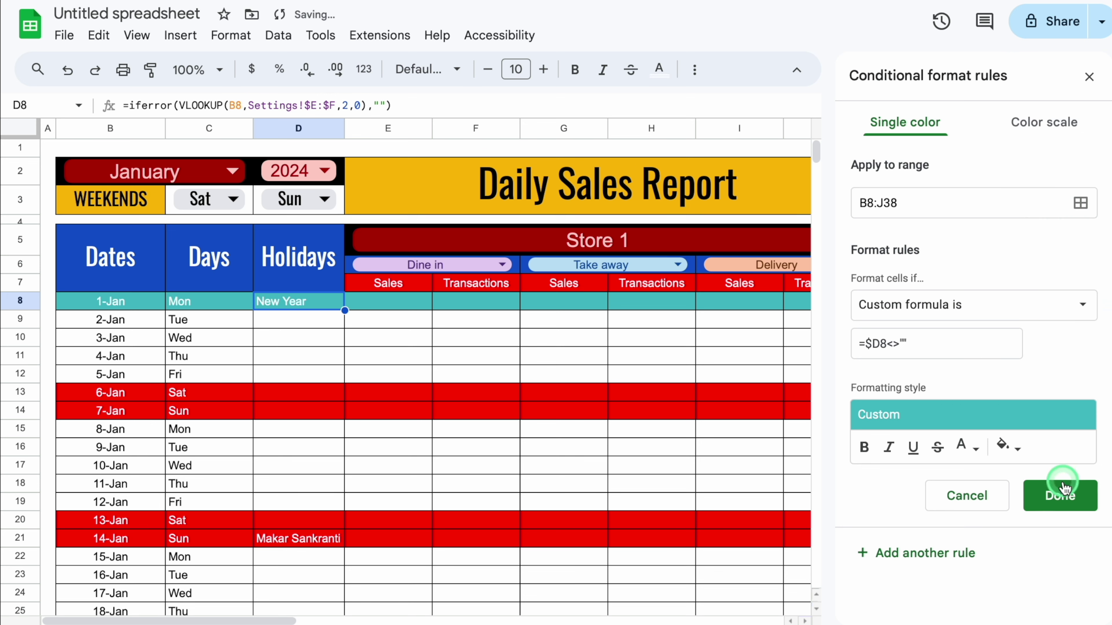
{"action": "left_click", "coordinate": [1089, 77]}
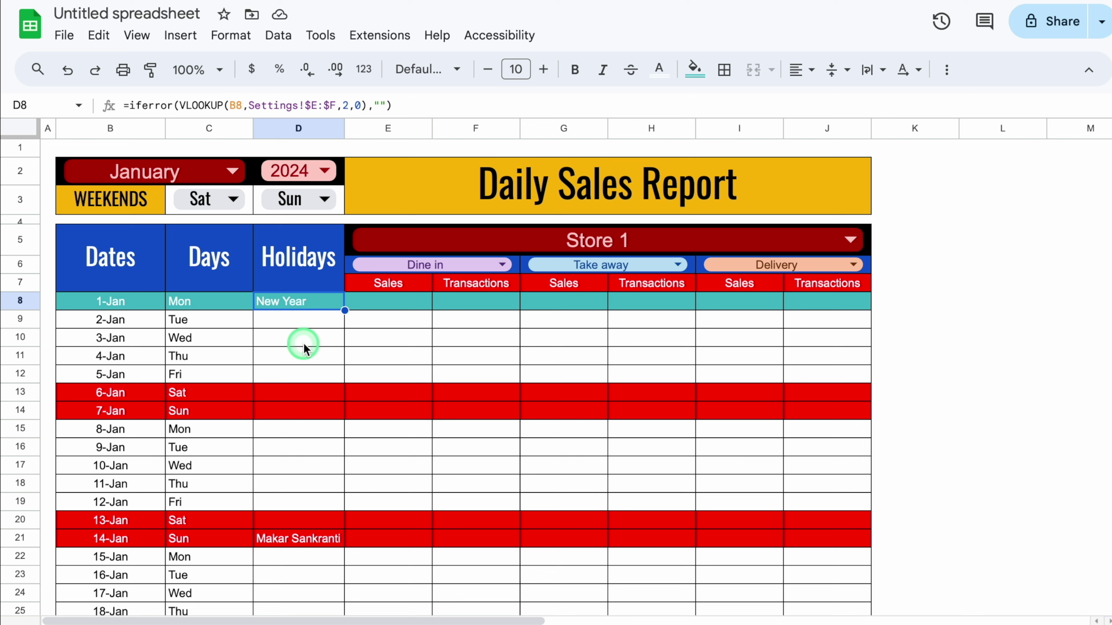
- Freeze the sheet's header rows down through row 7
{"action": "left_click", "coordinate": [368, 310]}
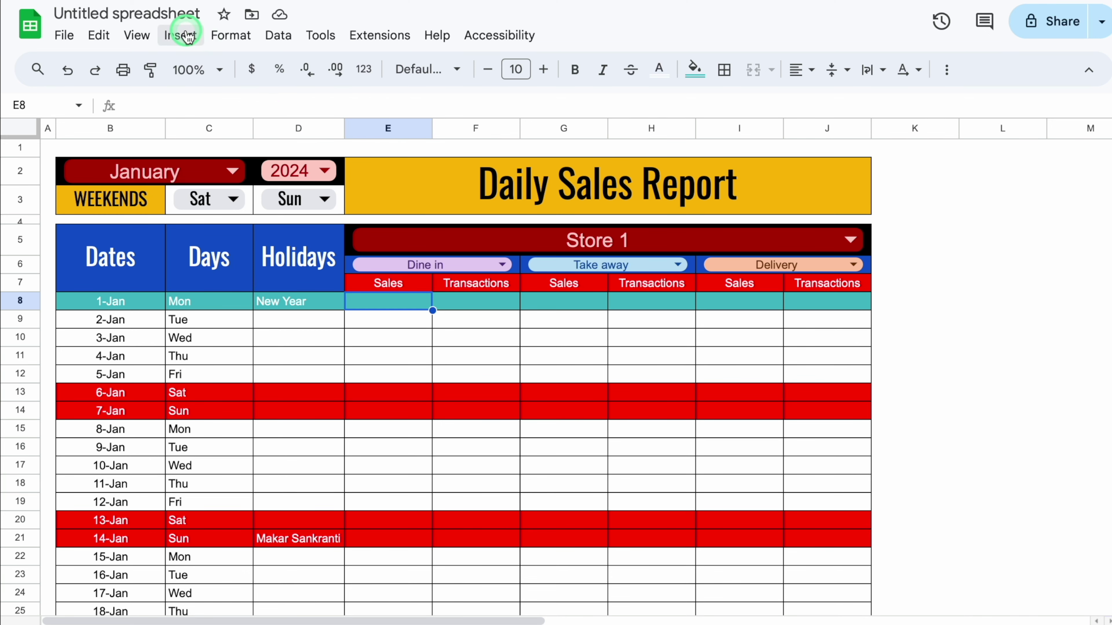
{"action": "left_click", "coordinate": [135, 35]}
{"action": "mouse_move", "coordinate": [178, 97]}
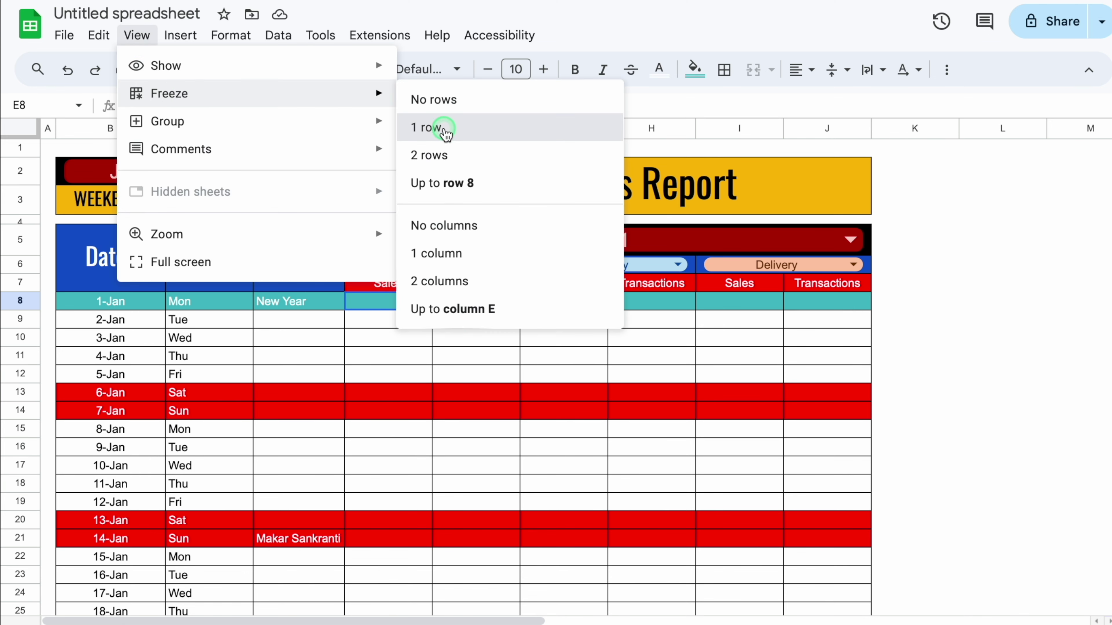
{"action": "left_click", "coordinate": [445, 132]}
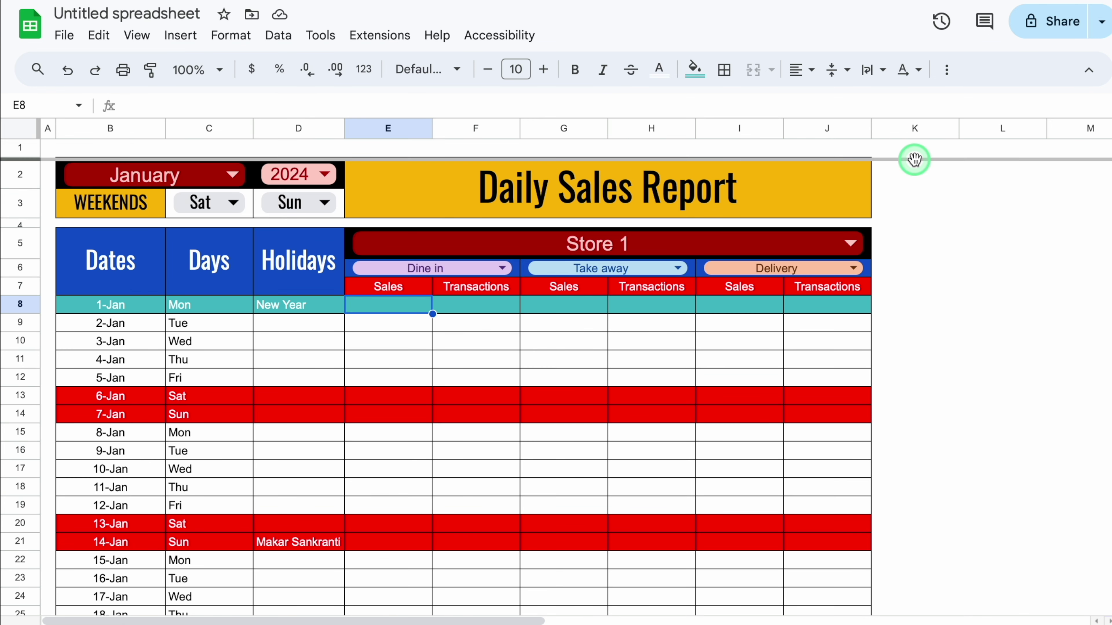
{"action": "left_click_drag", "start_coordinate": [915, 161], "coordinate": [916, 297]}
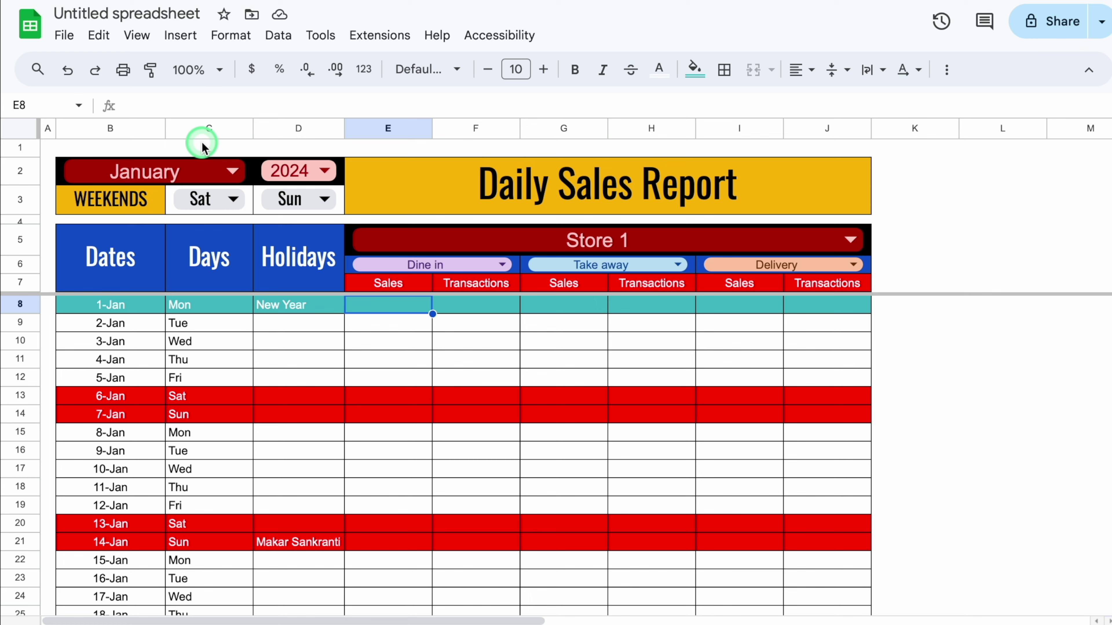
- Freeze the columns through column D so dates, days and holidays stay in view
{"action": "left_click", "coordinate": [139, 40]}
{"action": "mouse_move", "coordinate": [286, 96]}
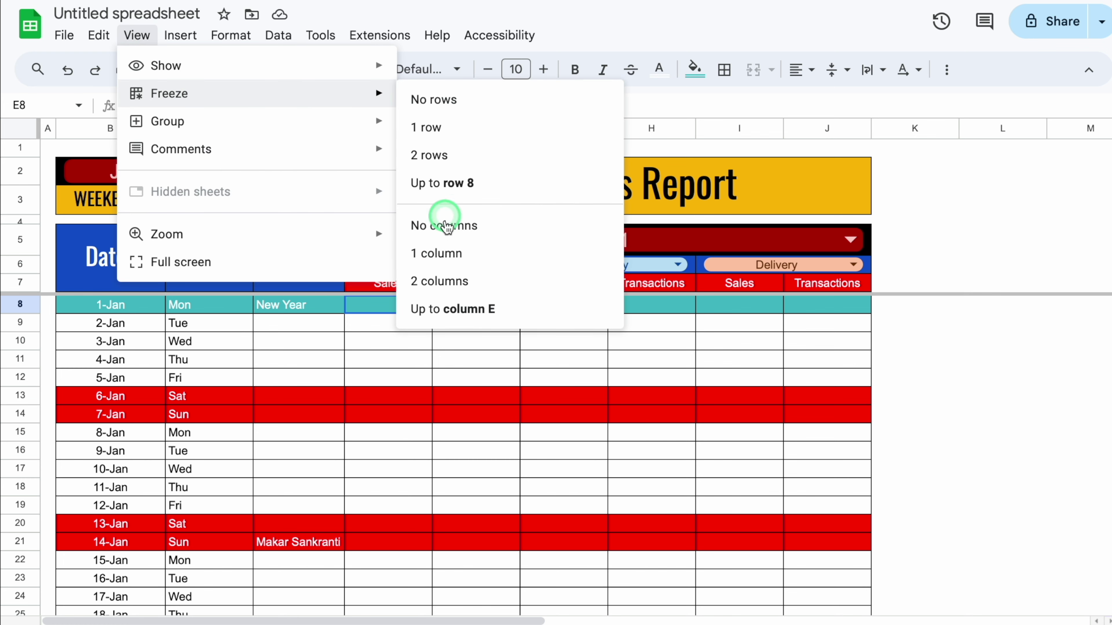
{"action": "left_click", "coordinate": [435, 253]}
{"action": "left_click_drag", "start_coordinate": [57, 252], "coordinate": [356, 268]}
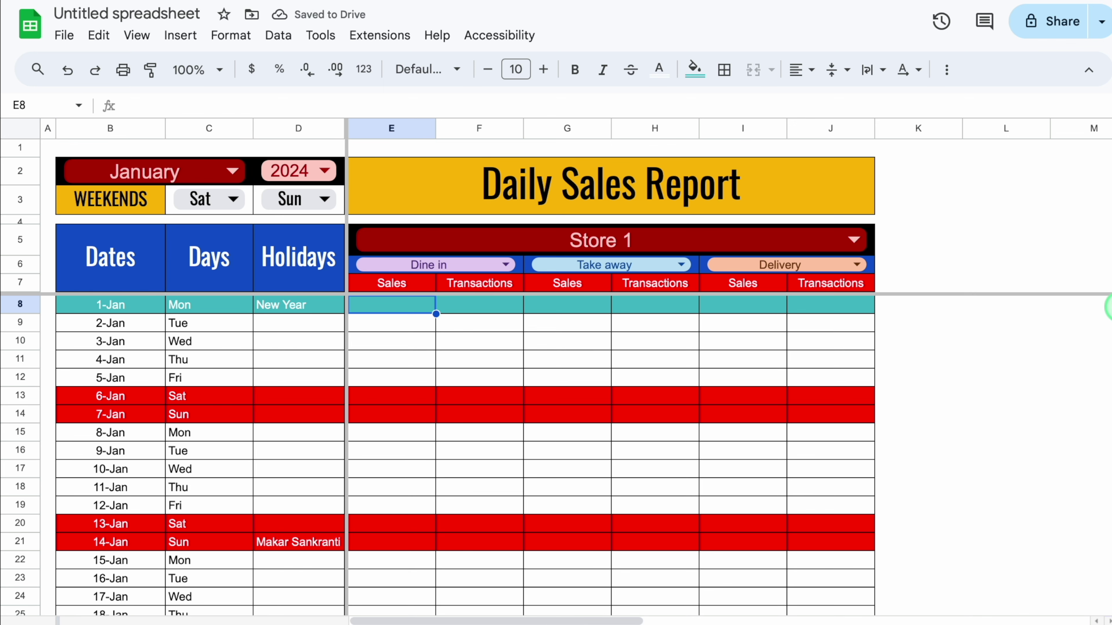
- Remove all borders from row 39 below the last date
{"action": "scroll", "coordinate": [569, 456], "scroll_direction": "down", "scroll_amount": 7}
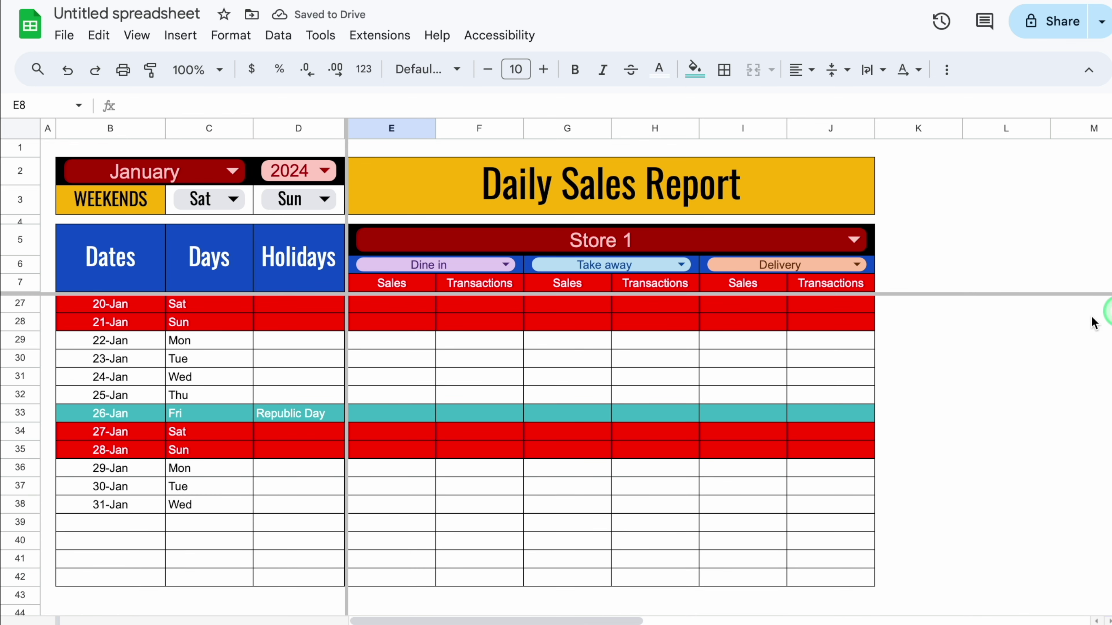
{"action": "left_click", "coordinate": [101, 541]}
{"action": "left_click", "coordinate": [20, 522]}
{"action": "left_click", "coordinate": [724, 69]}
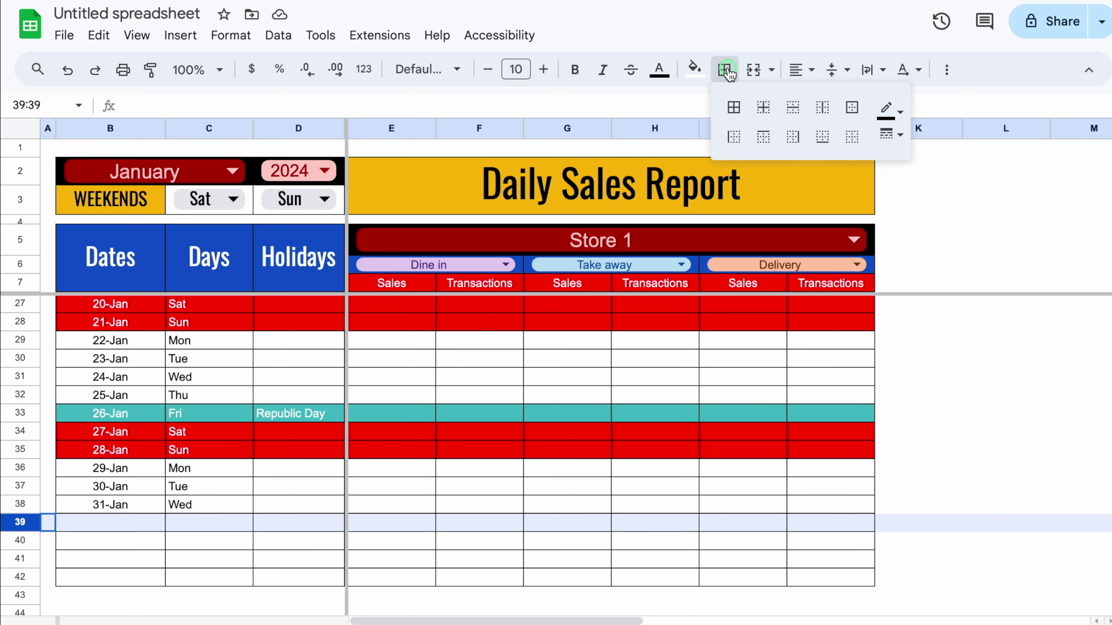
{"action": "left_click", "coordinate": [765, 136]}
- Apply all borders to B38:J38 to restore the outline of the last date row
{"action": "left_click_drag", "start_coordinate": [86, 504], "coordinate": [801, 507]}
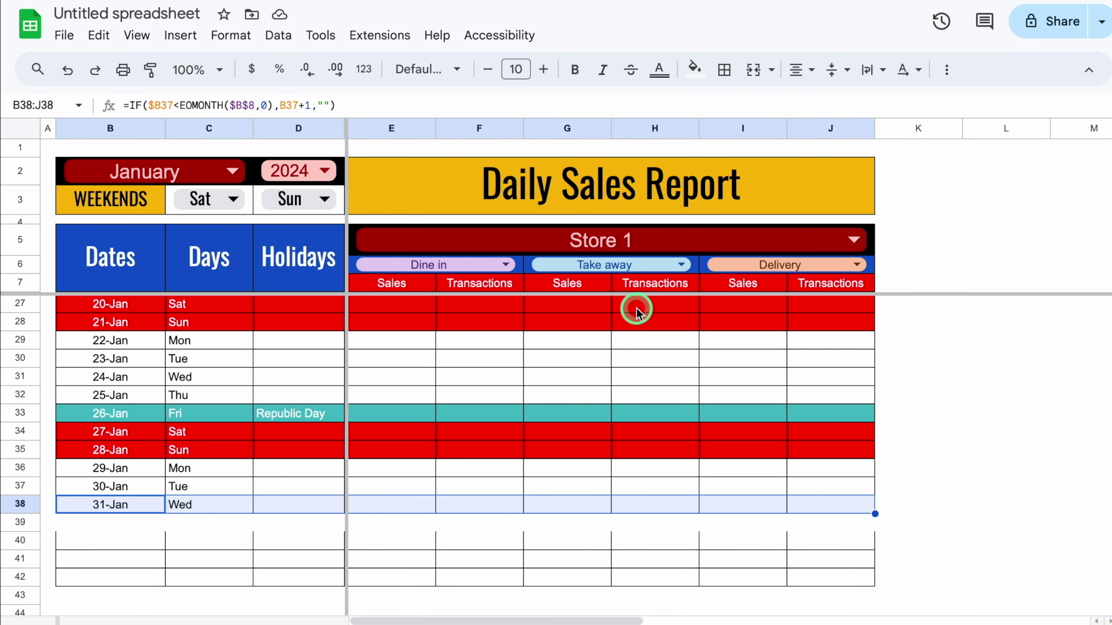
{"action": "left_click", "coordinate": [724, 70]}
{"action": "left_click", "coordinate": [829, 136]}
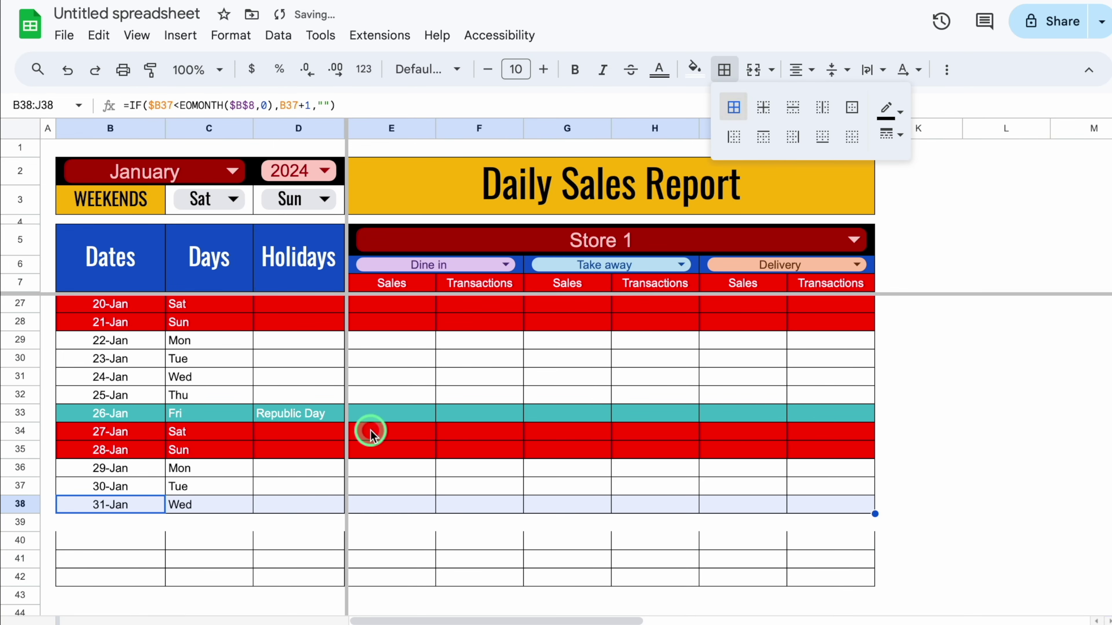
- Delete two of the extra bordered rows below row 39, leaving only row 40 bordered
{"action": "left_click", "coordinate": [20, 541]}
{"action": "right_click", "coordinate": [20, 541]}
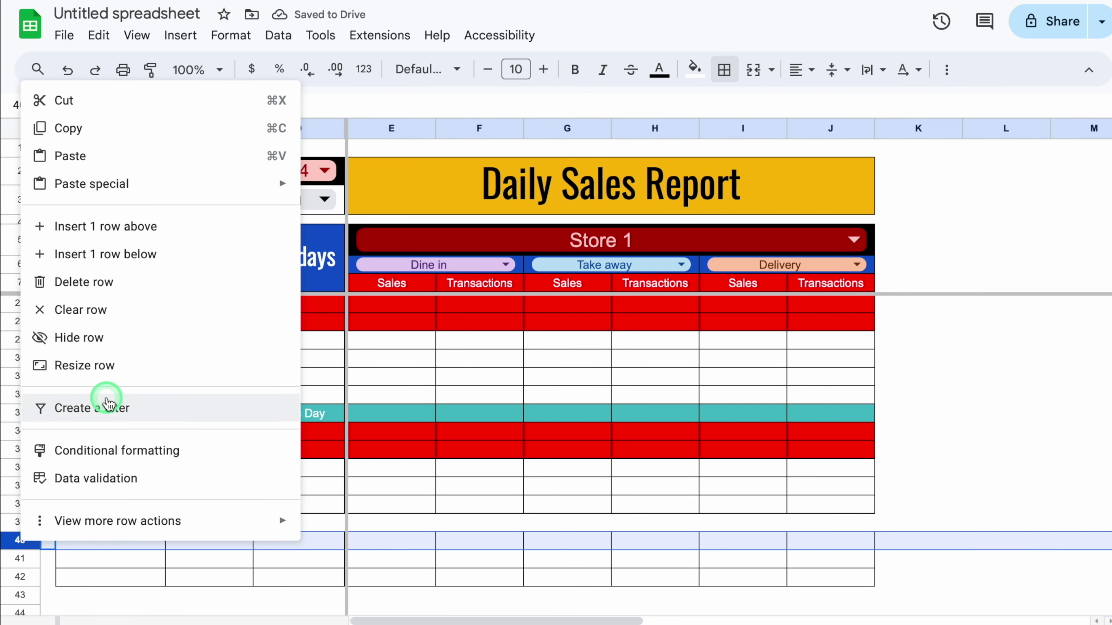
{"action": "left_click", "coordinate": [108, 285]}
{"action": "left_click", "coordinate": [20, 559]}
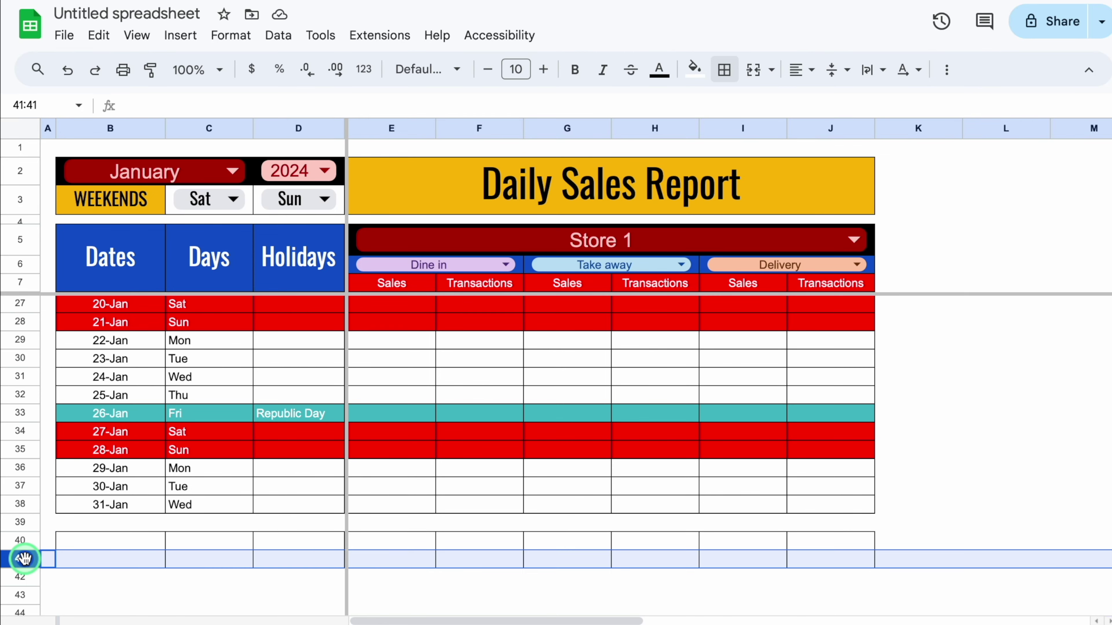
{"action": "right_click", "coordinate": [20, 559]}
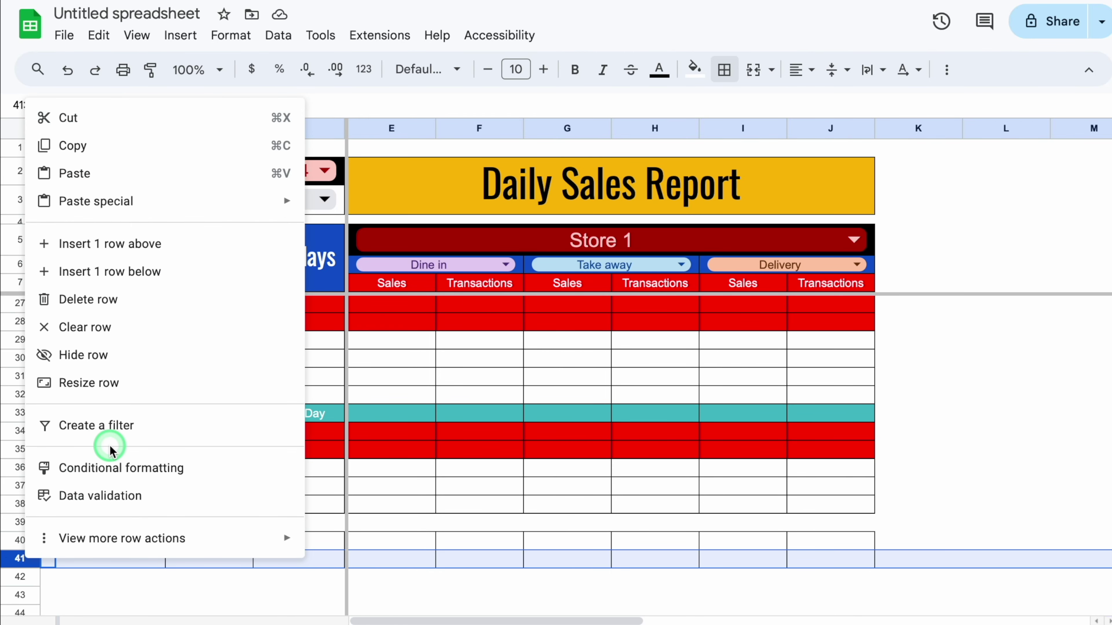
{"action": "left_click", "coordinate": [107, 300]}
- Merge B40:D40 and enter TOTAL in it, centered horizontally
{"action": "left_click_drag", "start_coordinate": [92, 540], "coordinate": [298, 543]}
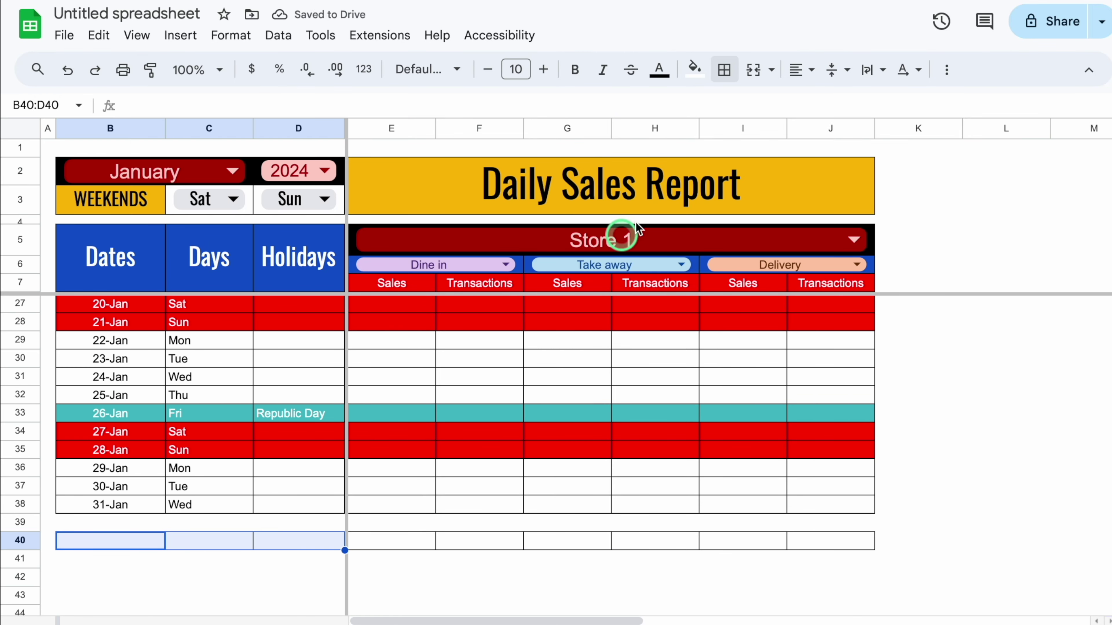
{"action": "left_click", "coordinate": [753, 70]}
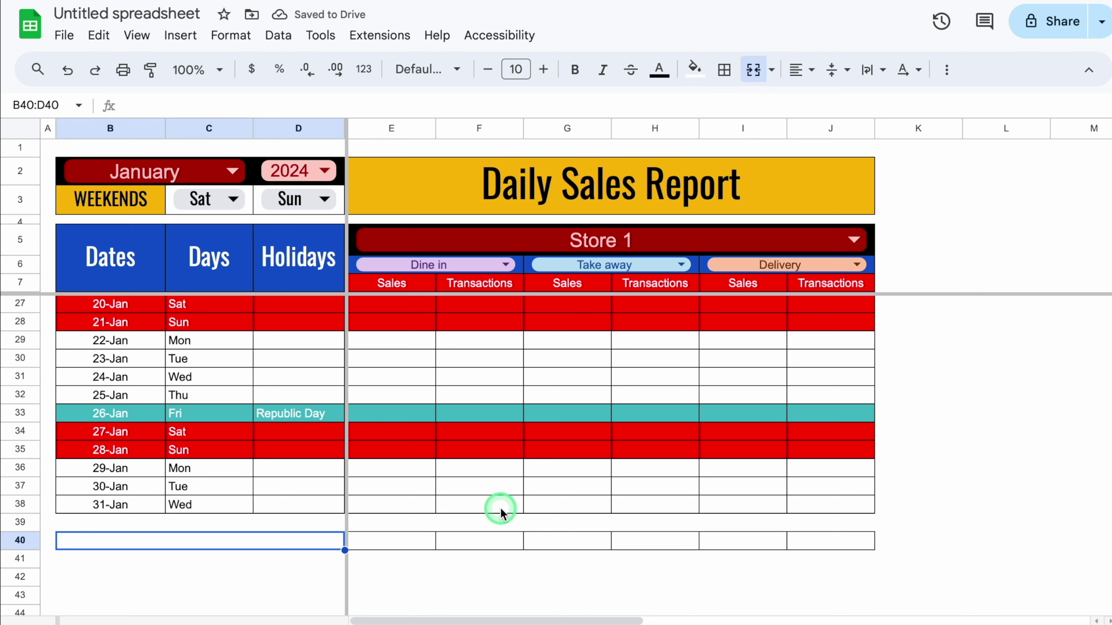
{"action": "type", "text": "TOTAL"}
{"action": "key", "text": "Return"}
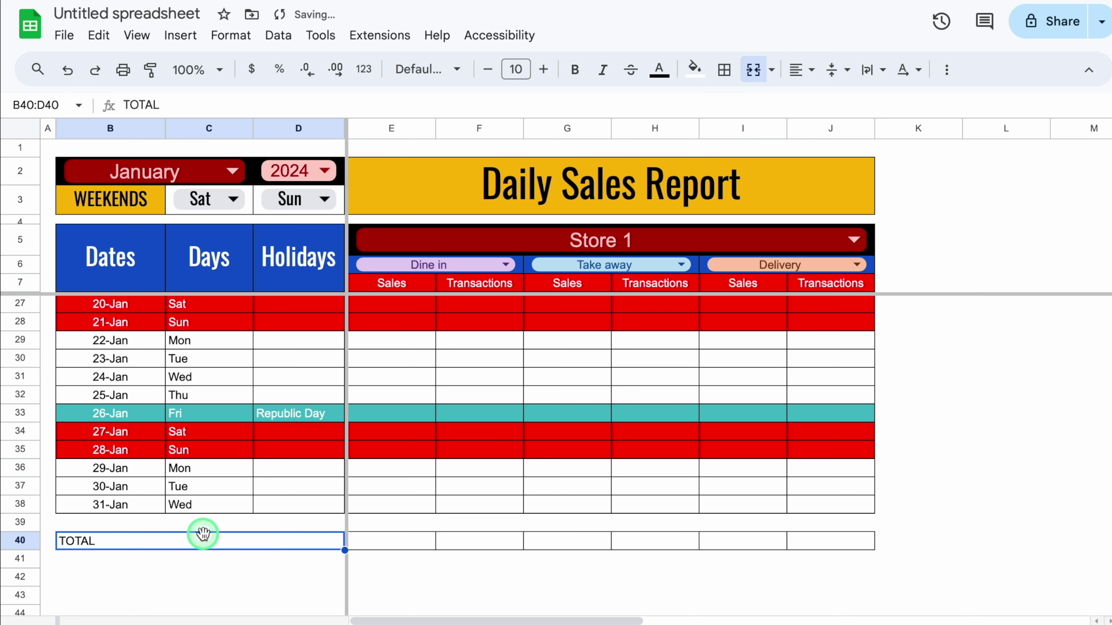
{"action": "left_click", "coordinate": [797, 75]}
{"action": "left_click", "coordinate": [831, 103]}
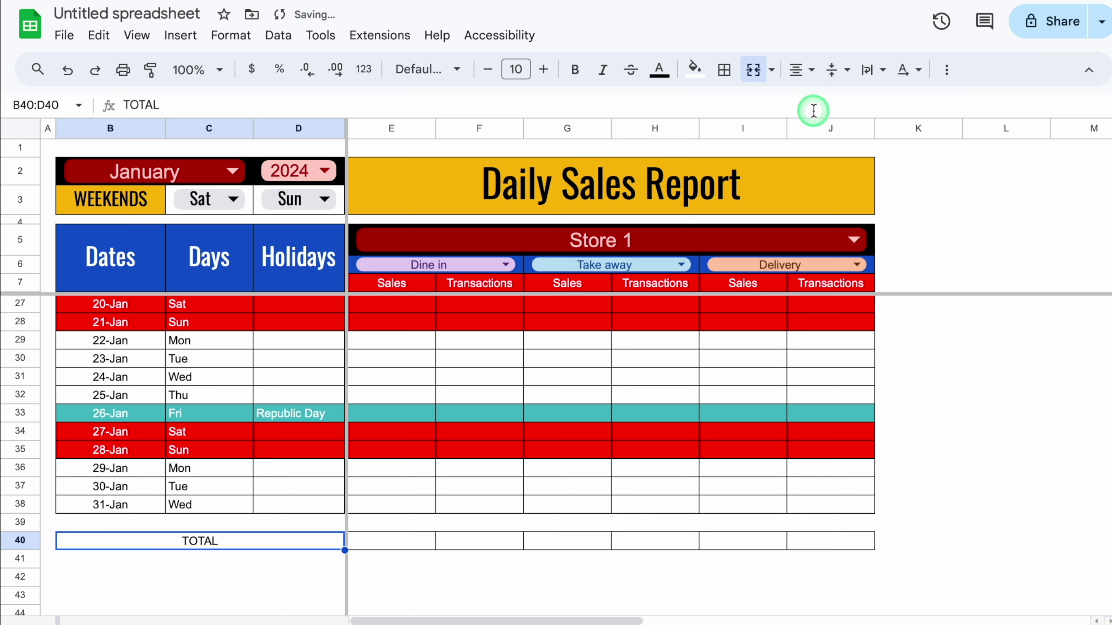
- Make row 40 taller and spacer row 39 thinner, and give the TOTAL cell a red fill with white text
{"action": "left_click_drag", "start_coordinate": [21, 547], "coordinate": [22, 519]}
{"action": "left_click", "coordinate": [697, 70]}
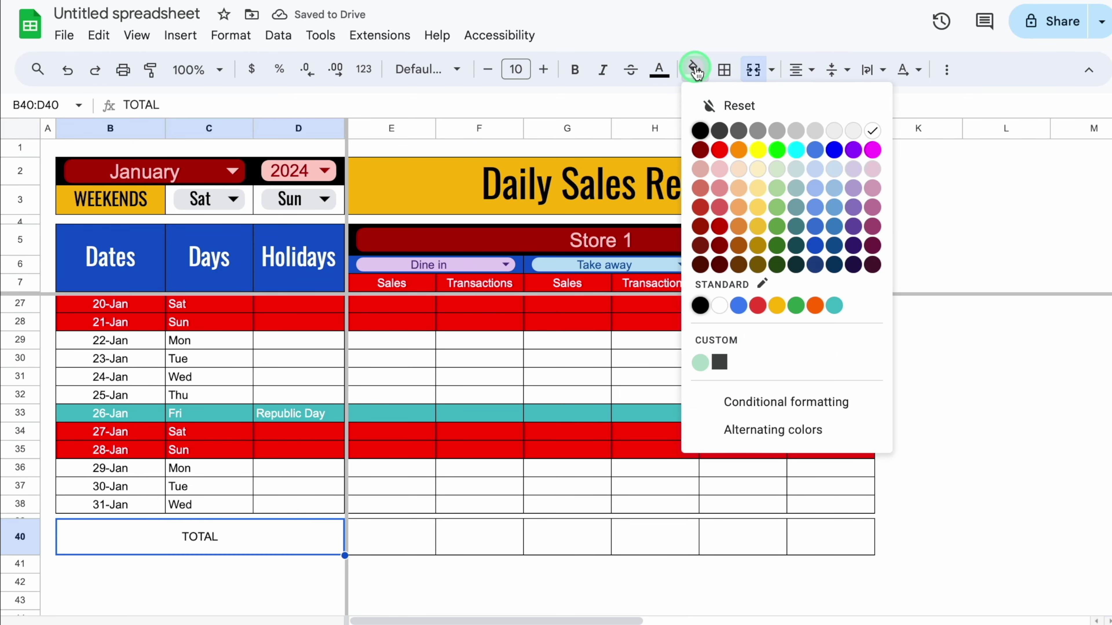
{"action": "left_click", "coordinate": [722, 148]}
{"action": "left_click", "coordinate": [659, 70]}
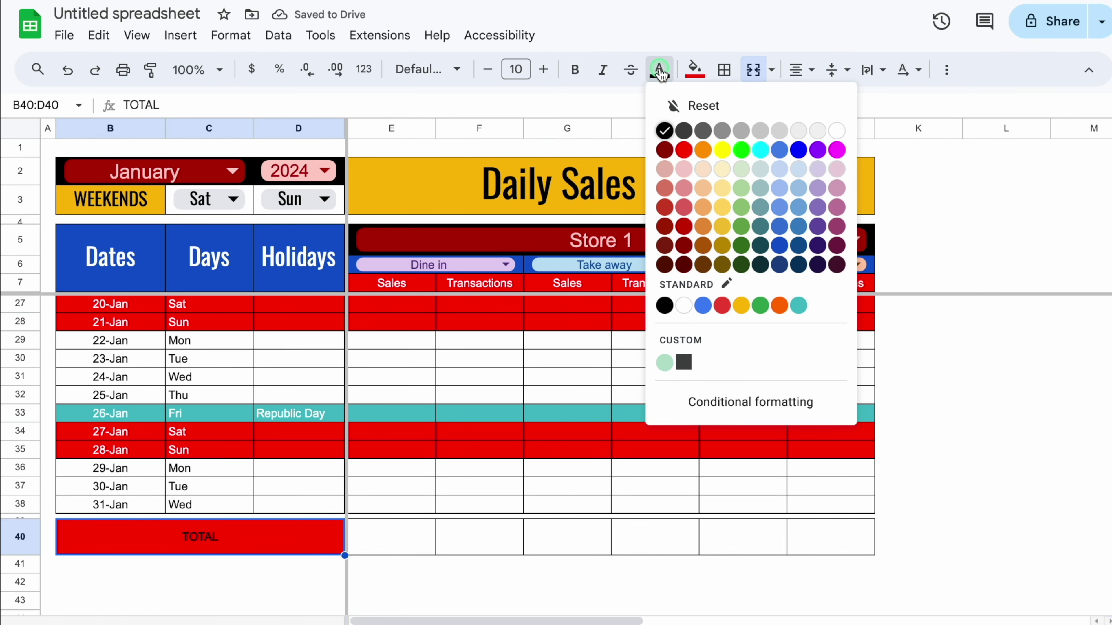
{"action": "left_click", "coordinate": [841, 133]}
- Set the TOTAL label's font to Oswald and enlarge its text
{"action": "left_click", "coordinate": [455, 68]}
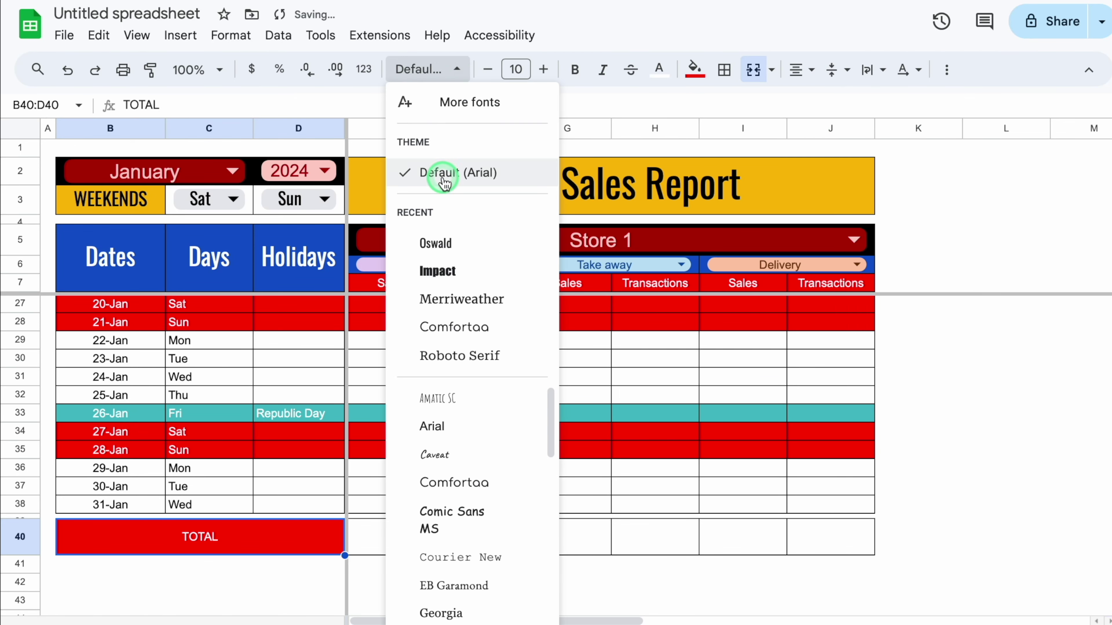
{"action": "left_click", "coordinate": [440, 241]}
{"action": "left_click", "coordinate": [543, 70]}
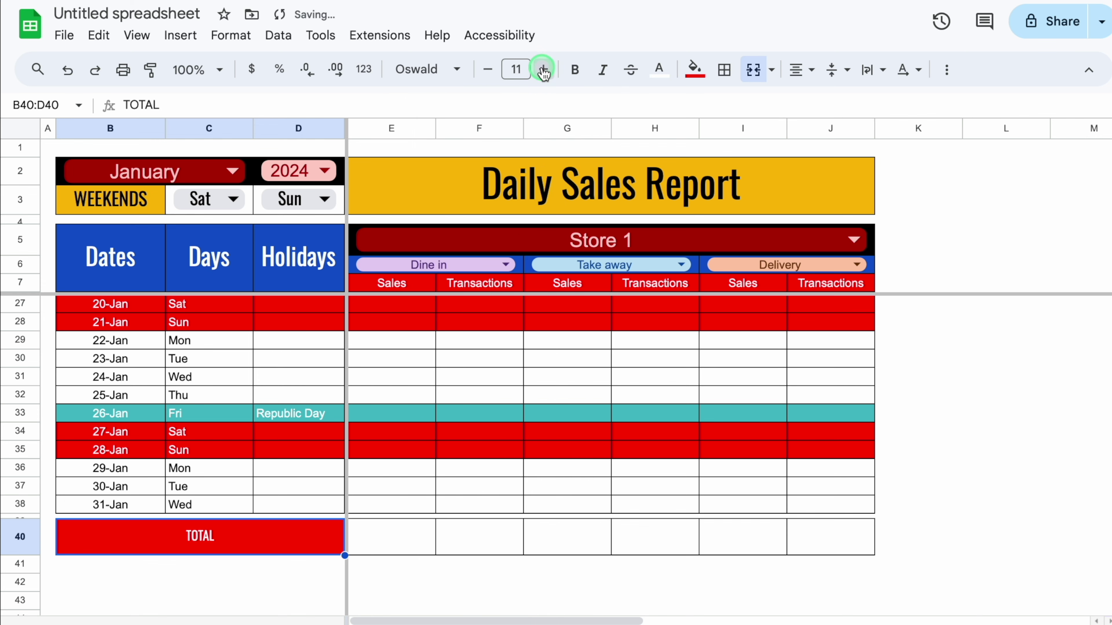
- Enter =SUM(E8:E38) in E40 to total the Dine in sales column
{"action": "left_click", "coordinate": [409, 537]}
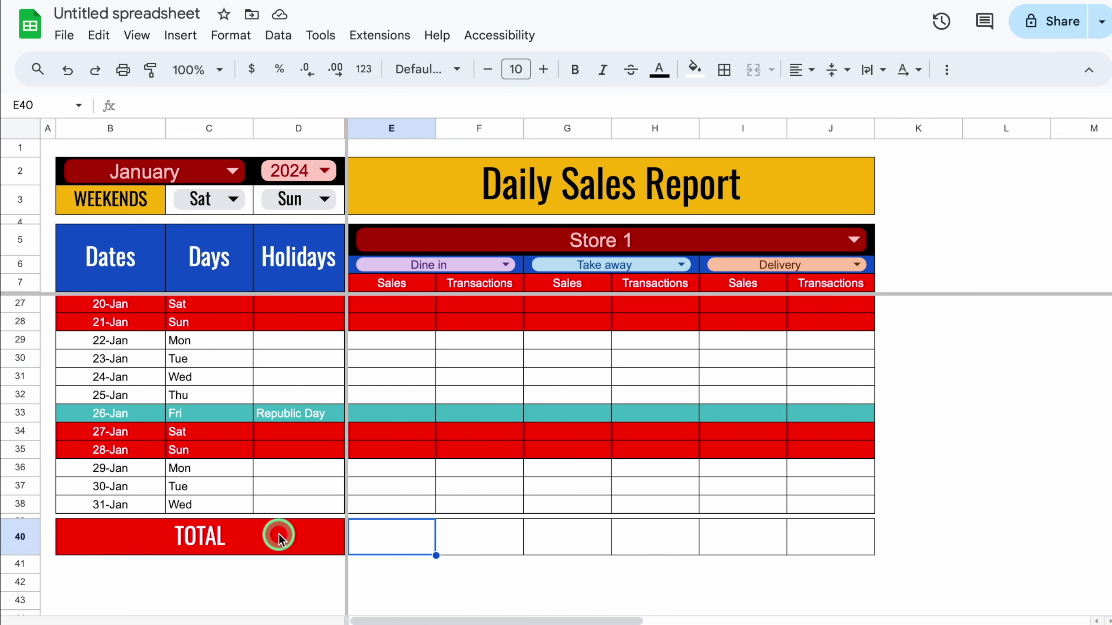
{"action": "left_click", "coordinate": [365, 544]}
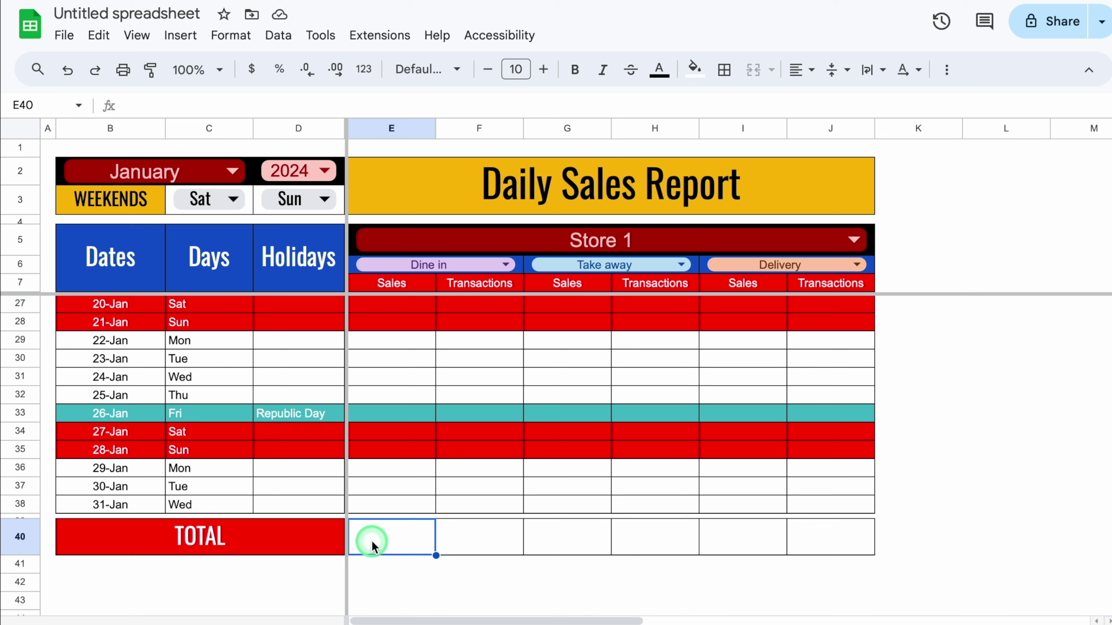
{"action": "type", "text": "=Sum"}
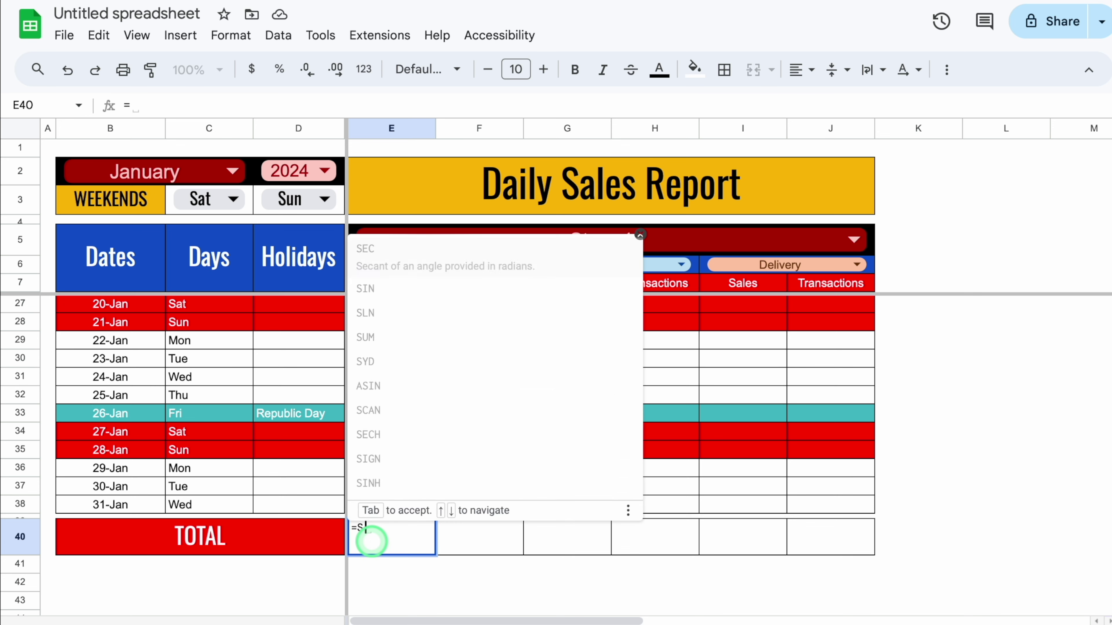
{"action": "left_click", "coordinate": [383, 299]}
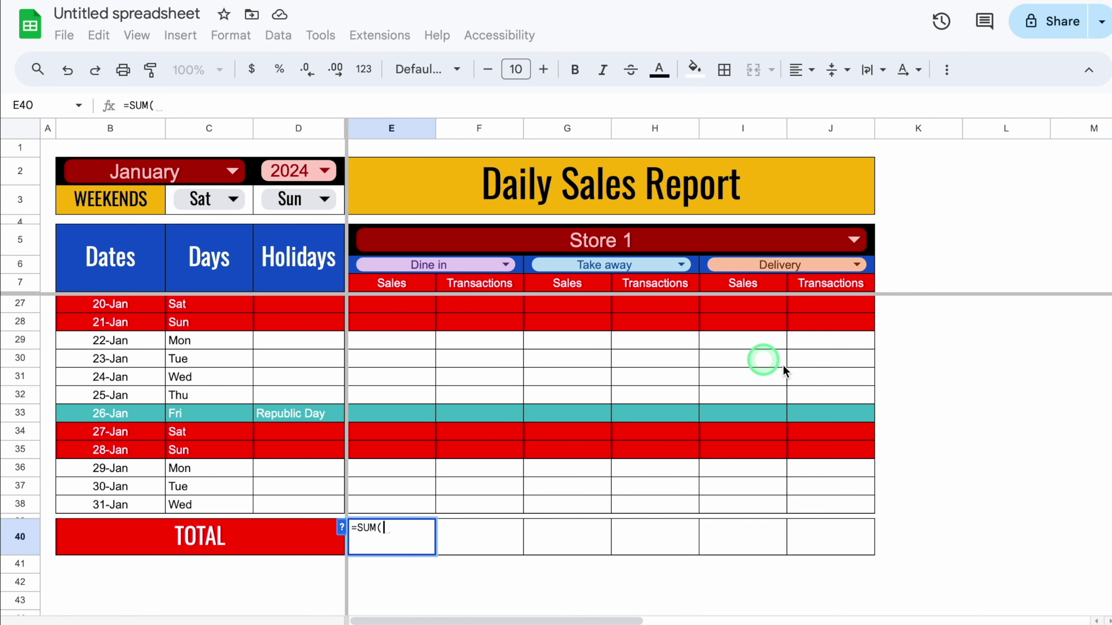
{"action": "scroll", "coordinate": [556, 455], "scroll_direction": "up", "scroll_amount": 6}
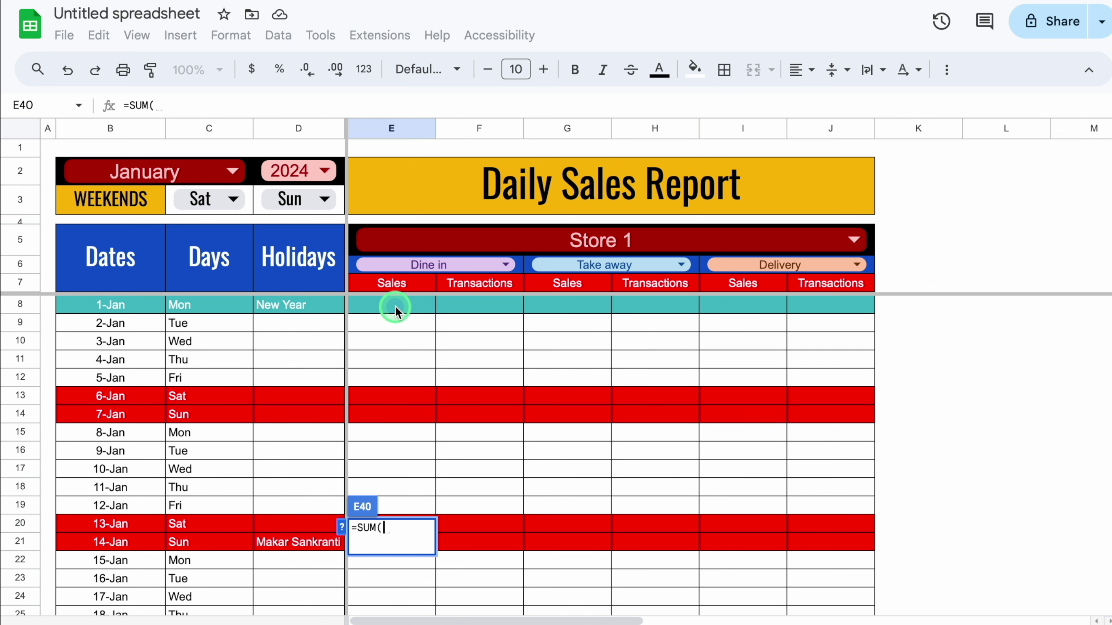
{"action": "mouse_move", "coordinate": [396, 310]}
{"action": "left_mouse_down"}
{"action": "mouse_move", "coordinate": [399, 617]}
{"action": "mouse_move", "coordinate": [394, 489]}
{"action": "mouse_move", "coordinate": [395, 532]}
{"action": "left_mouse_up"}
{"action": "type", "text": ")"}
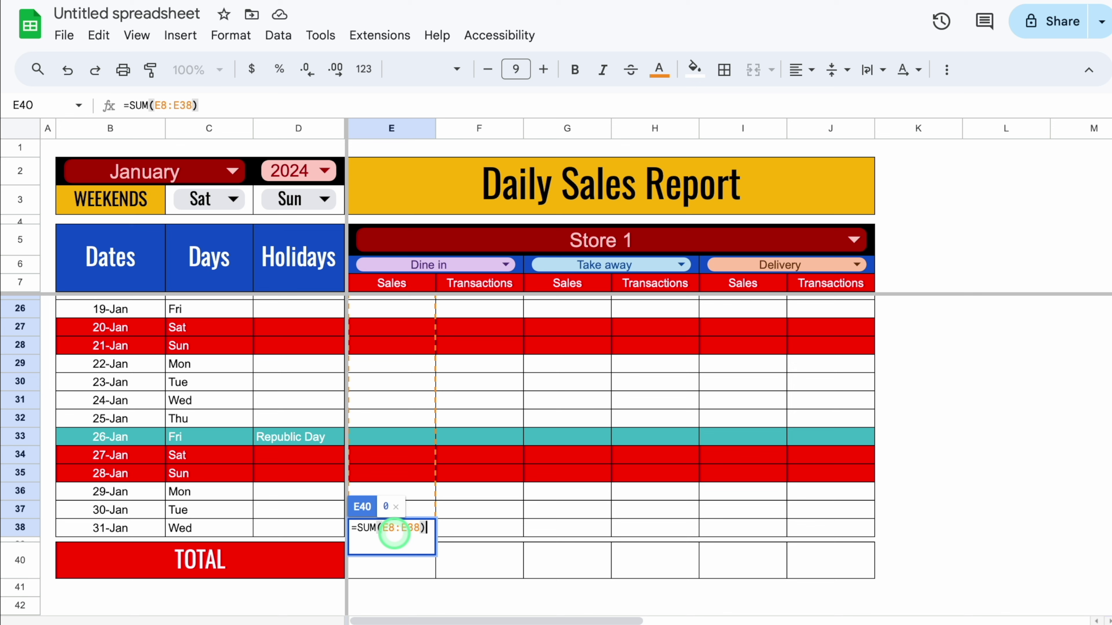
{"action": "key", "text": "Return"}
- Format E40 with centered alignment, a golden-yellow fill and the Oswald font
{"action": "left_click", "coordinate": [392, 560]}
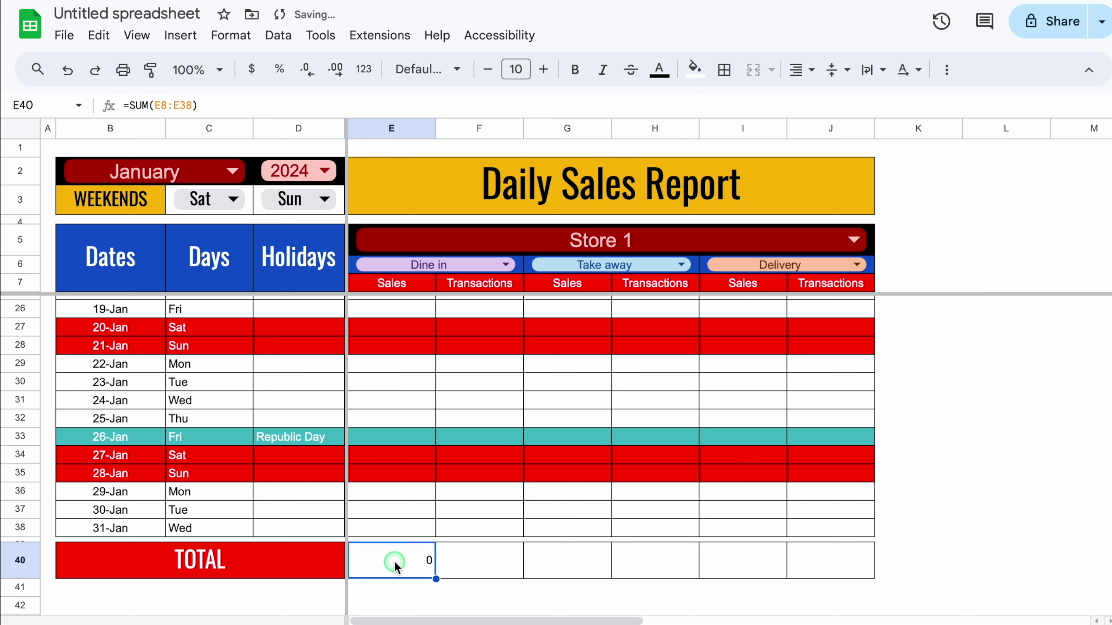
{"action": "left_click", "coordinate": [794, 70]}
{"action": "left_click", "coordinate": [832, 101]}
{"action": "left_click", "coordinate": [695, 69]}
{"action": "left_click", "coordinate": [777, 305]}
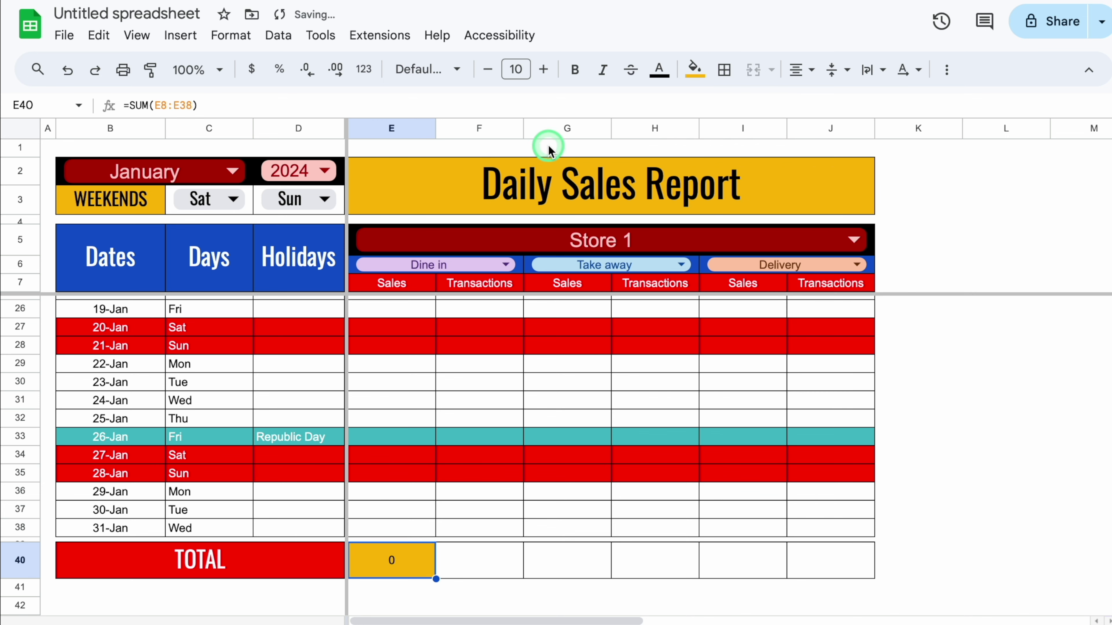
{"action": "left_click", "coordinate": [455, 70]}
{"action": "left_click", "coordinate": [435, 242]}
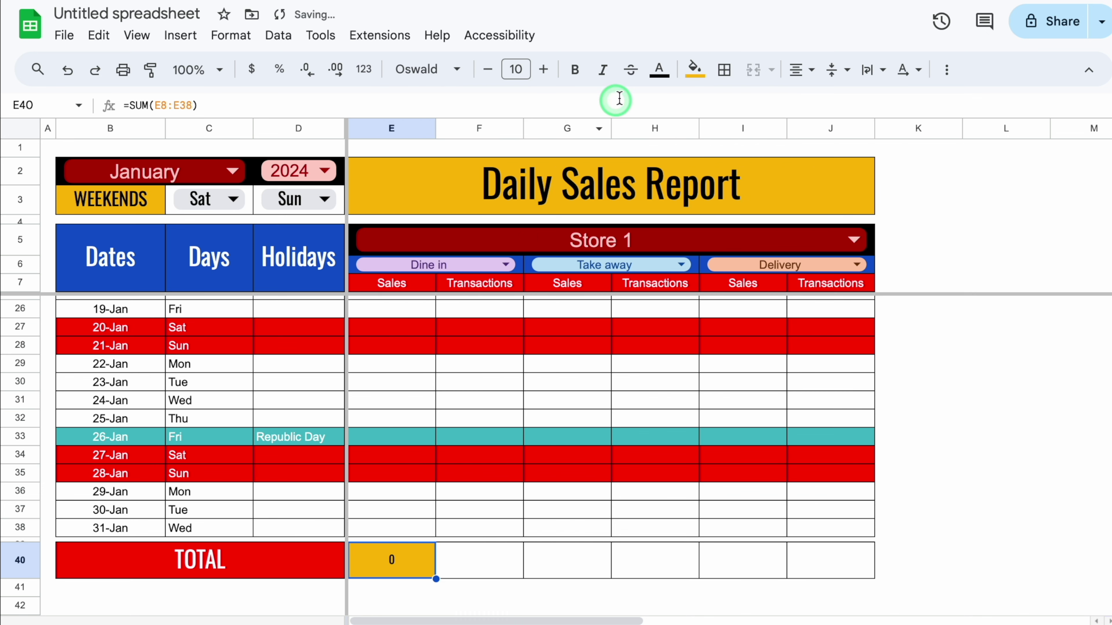
- Set E40's font size to 12 and fill the total formula with its formatting across to J40
{"action": "left_click", "coordinate": [543, 70]}
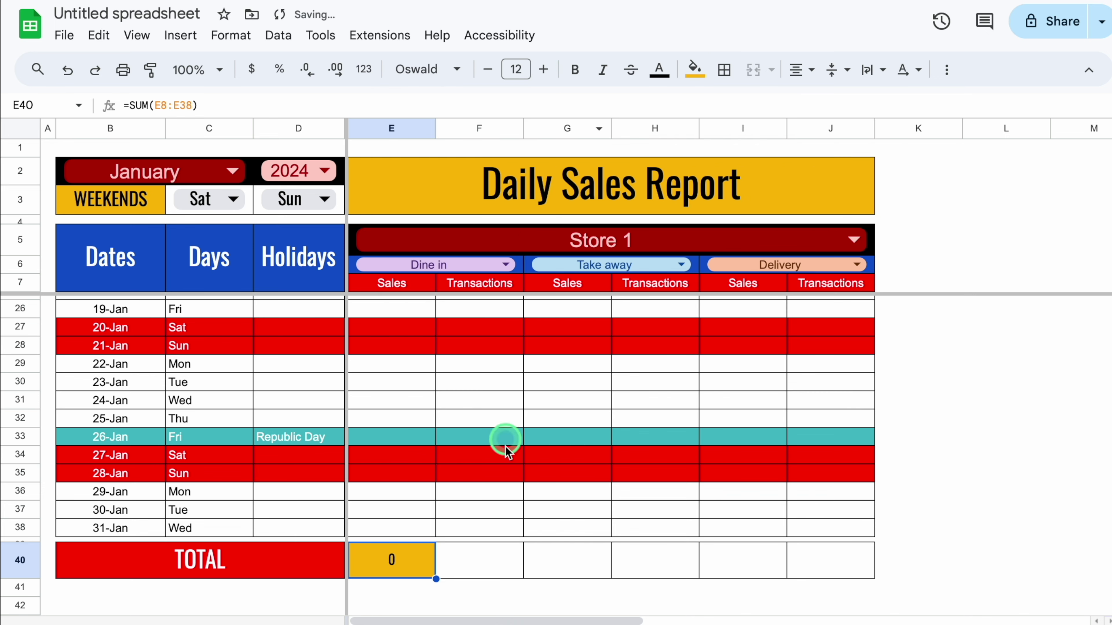
{"action": "left_click_drag", "start_coordinate": [435, 579], "coordinate": [838, 578]}
{"action": "left_click", "coordinate": [968, 263]}
- Copy the whole Store 1 block E5:J40, including its TOTAL cells, and paste it at K5
{"action": "scroll", "coordinate": [968, 263], "scroll_direction": "up", "scroll_amount": 4}
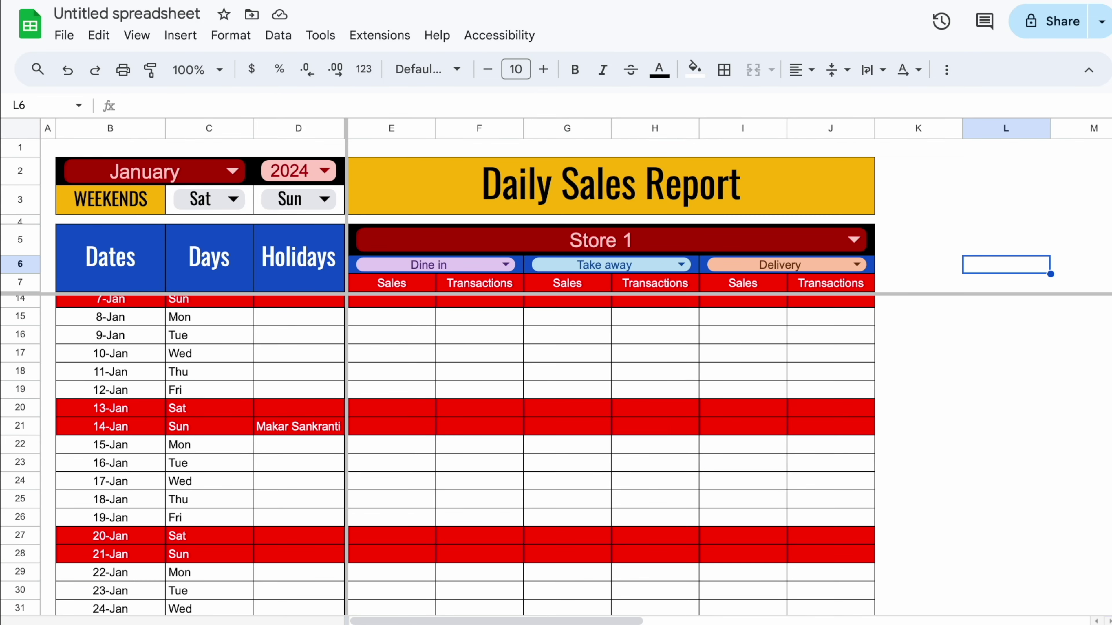
{"action": "scroll", "coordinate": [568, 456], "scroll_direction": "up", "scroll_amount": 2}
{"action": "left_click", "coordinate": [354, 249]}
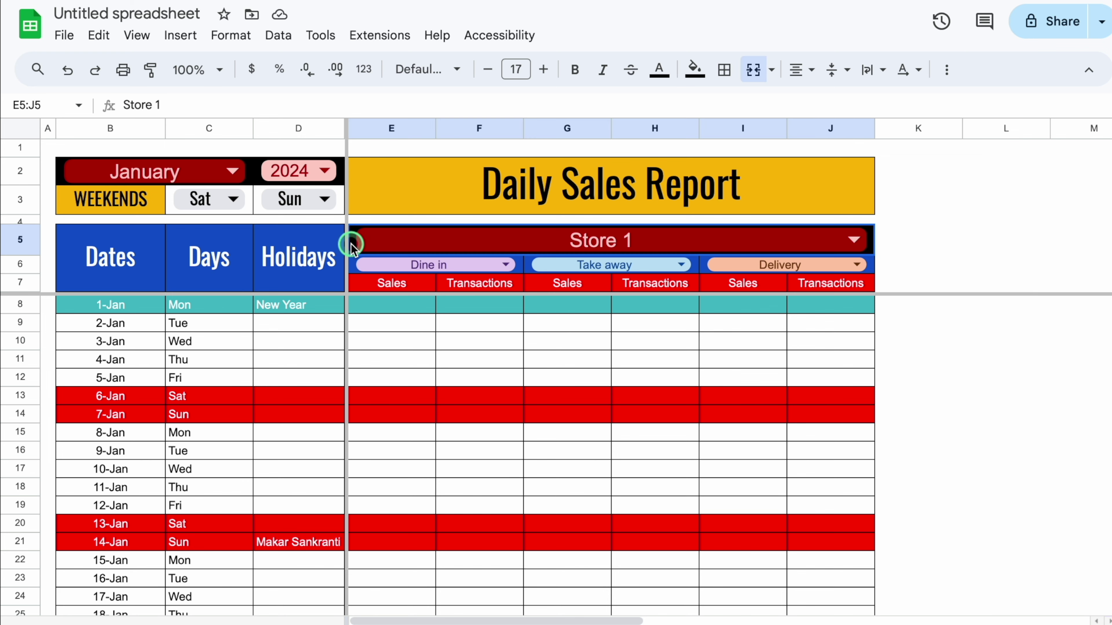
{"action": "left_click_drag", "start_coordinate": [354, 249], "coordinate": [406, 508]}
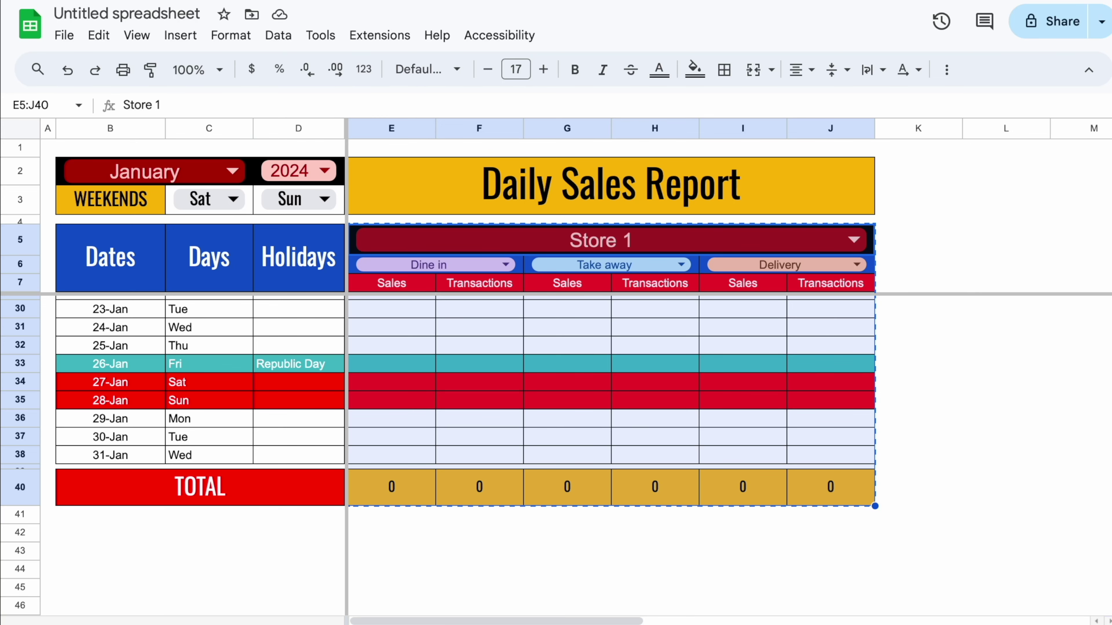
{"action": "scroll", "coordinate": [613, 438], "scroll_direction": "up", "scroll_amount": 5}
{"action": "left_click_drag", "start_coordinate": [566, 617], "coordinate": [685, 620]}
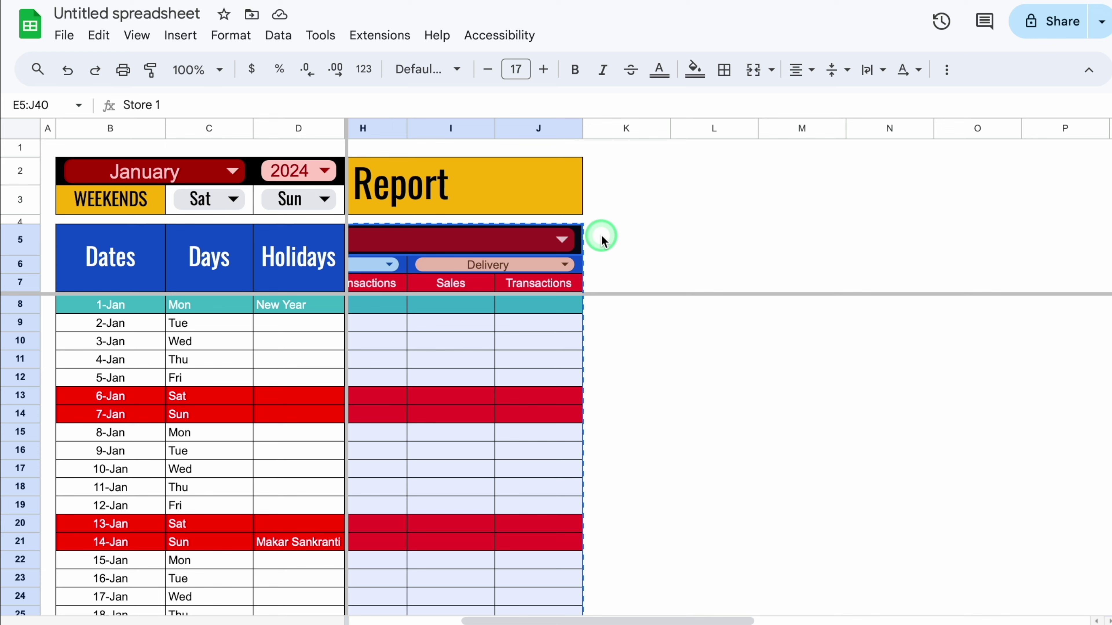
{"action": "left_click", "coordinate": [601, 235]}
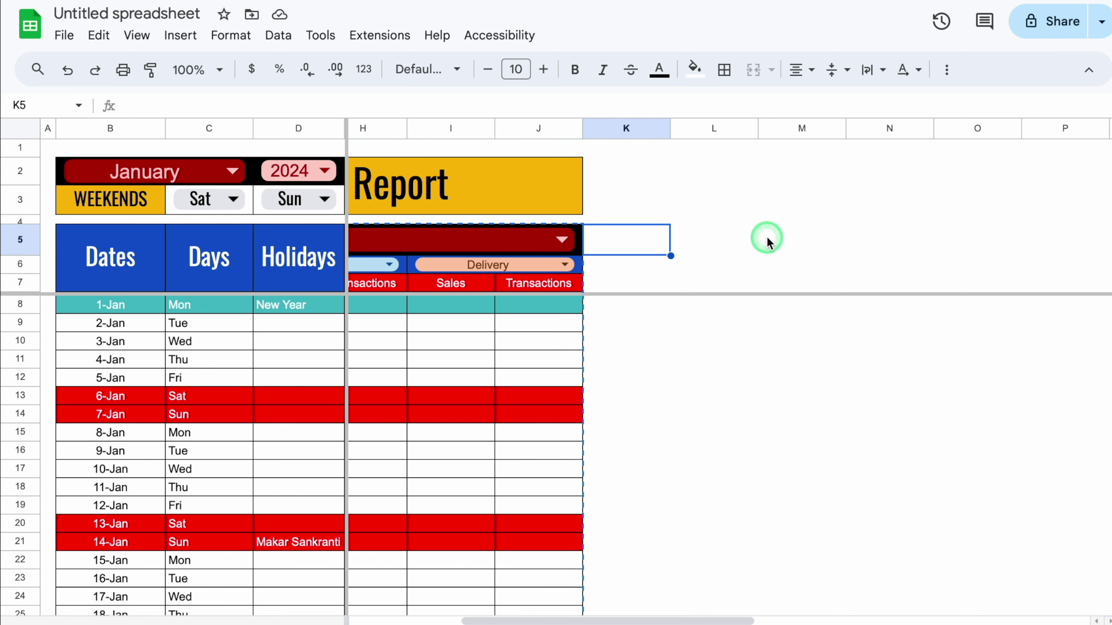
{"action": "key", "text": "ctrl+v"}
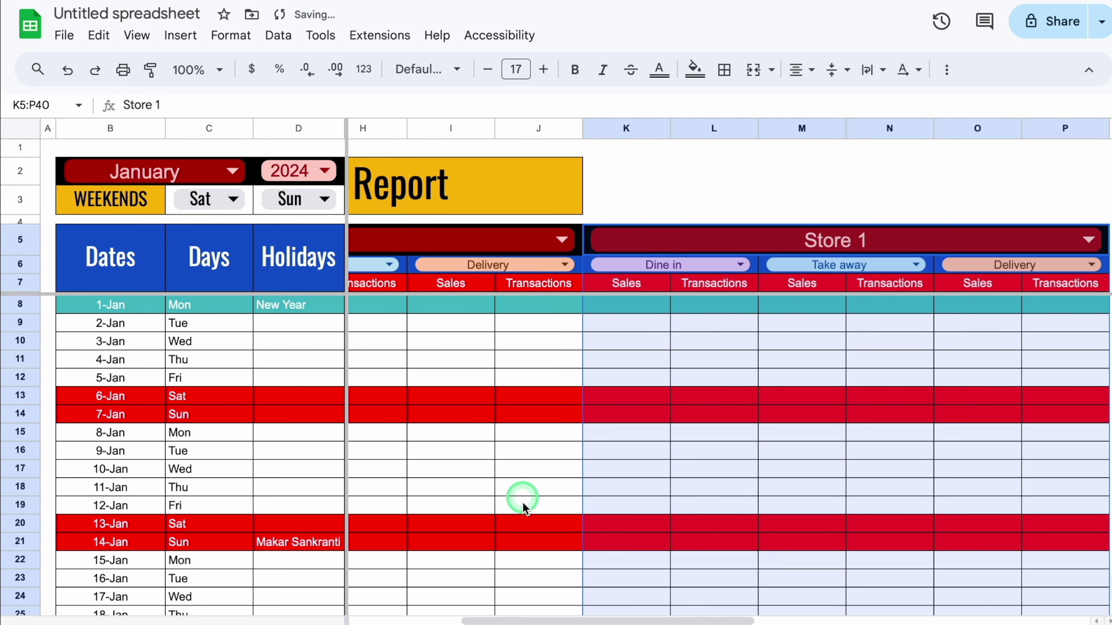
- Paste further copies of the store block at Q5, W5 and AC5
{"action": "left_click_drag", "start_coordinate": [574, 619], "coordinate": [784, 619]}
{"action": "left_click", "coordinate": [579, 238]}
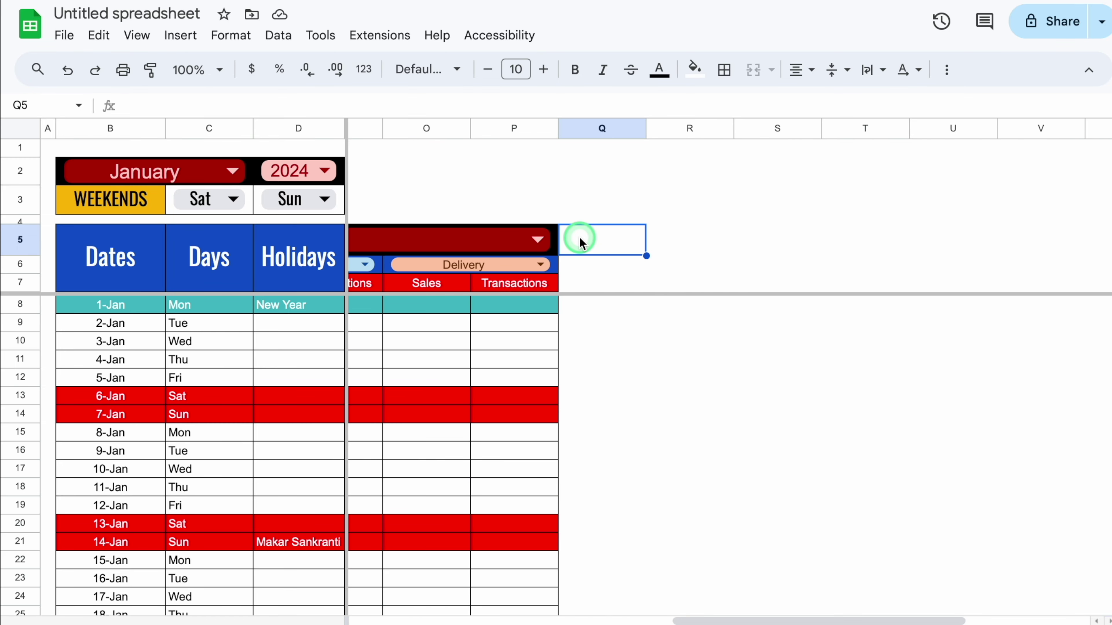
{"action": "key", "text": "ctrl+v"}
{"action": "scroll", "coordinate": [663, 611], "scroll_direction": "right", "scroll_amount": 4}
{"action": "left_click", "coordinate": [744, 238]}
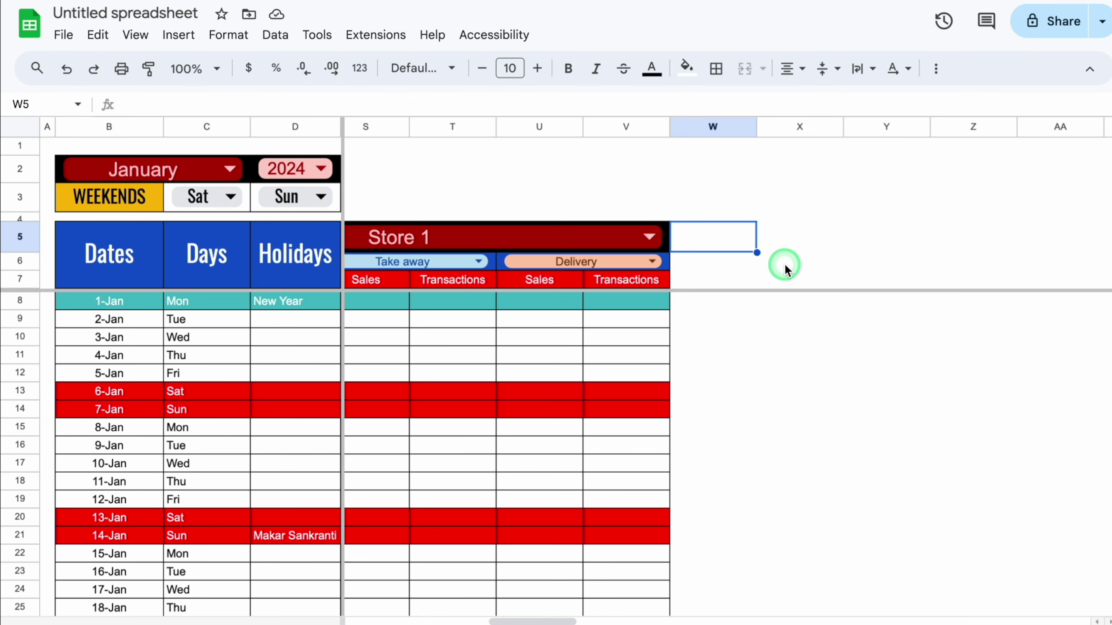
{"action": "key", "text": "ctrl+v"}
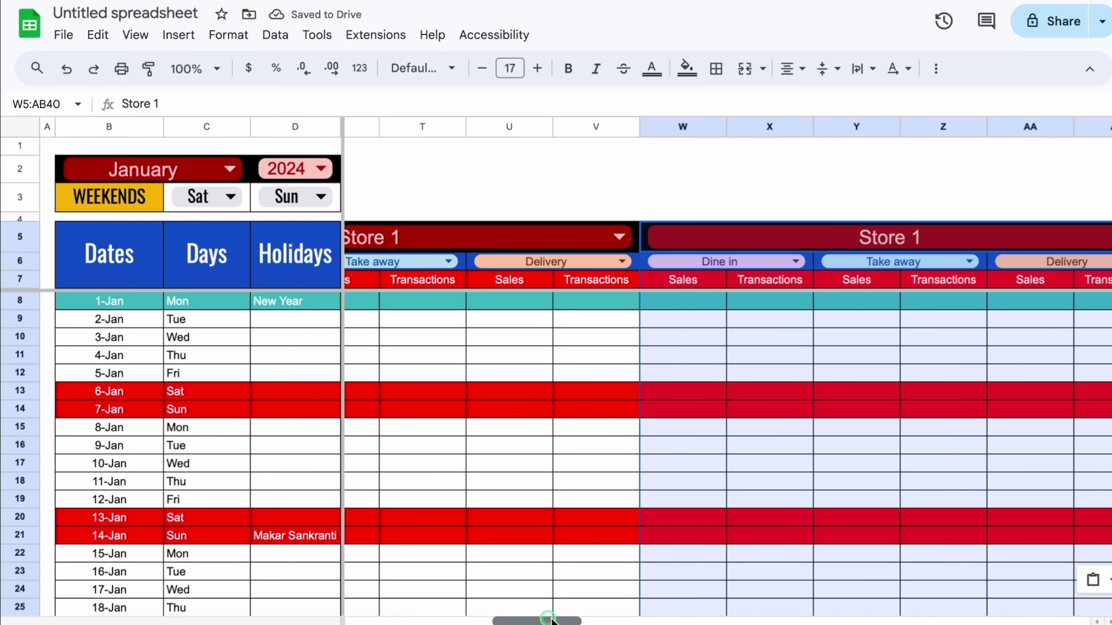
{"action": "left_click_drag", "start_coordinate": [539, 619], "coordinate": [604, 619]}
{"action": "left_click", "coordinate": [657, 236]}
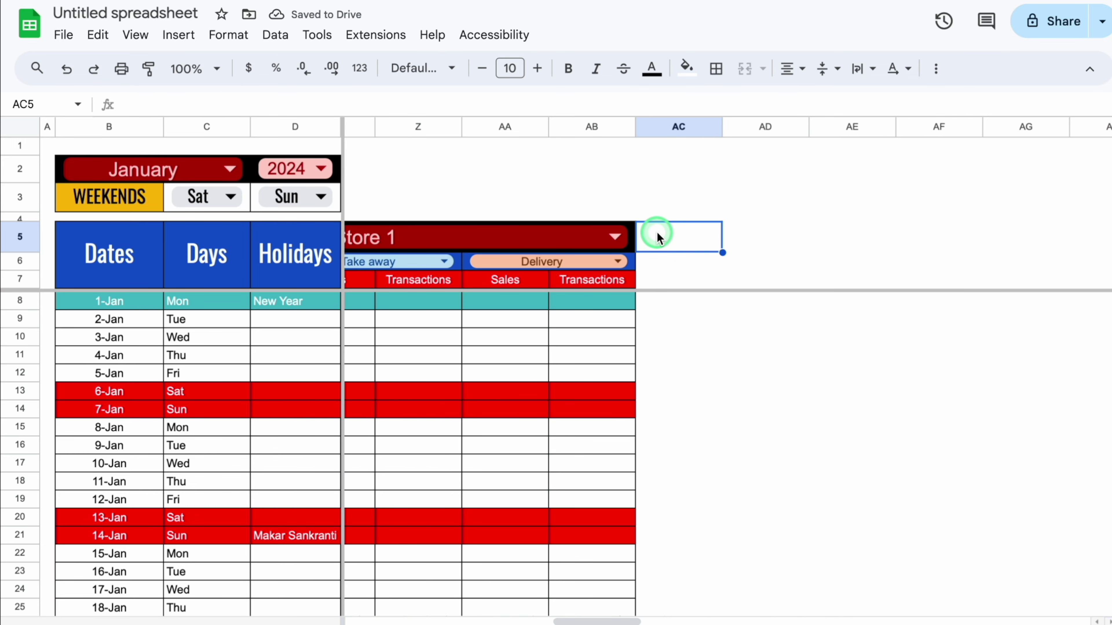
{"action": "key", "text": "ctrl+v"}
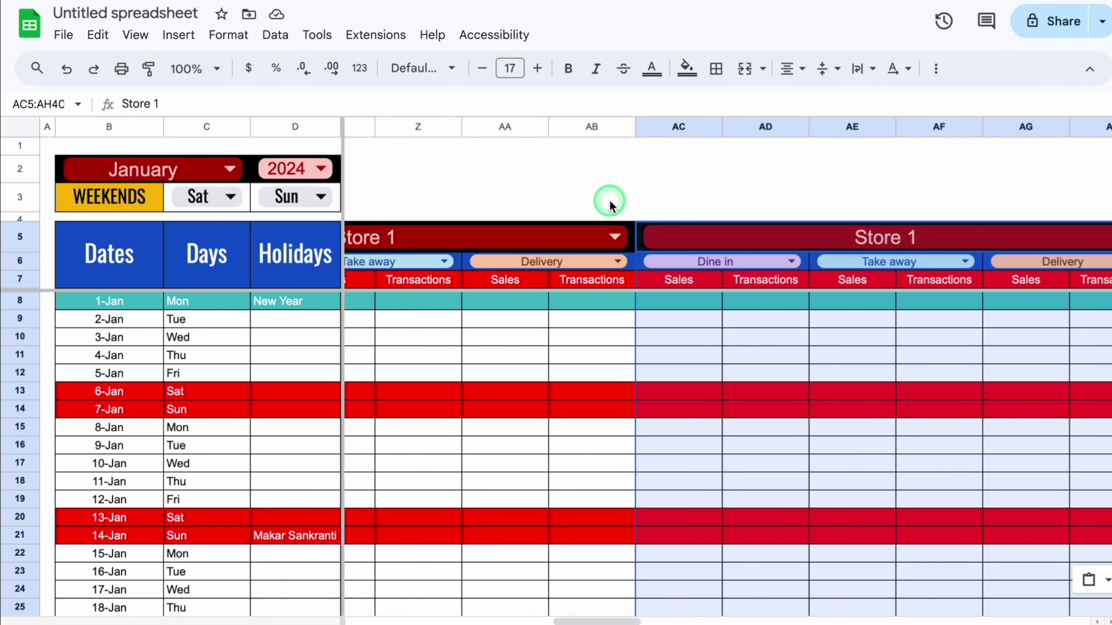
- Choose Store 2 as the store name for the block at K5 and Store 3 for the block at Q5
{"action": "left_click_drag", "start_coordinate": [626, 620], "coordinate": [418, 620]}
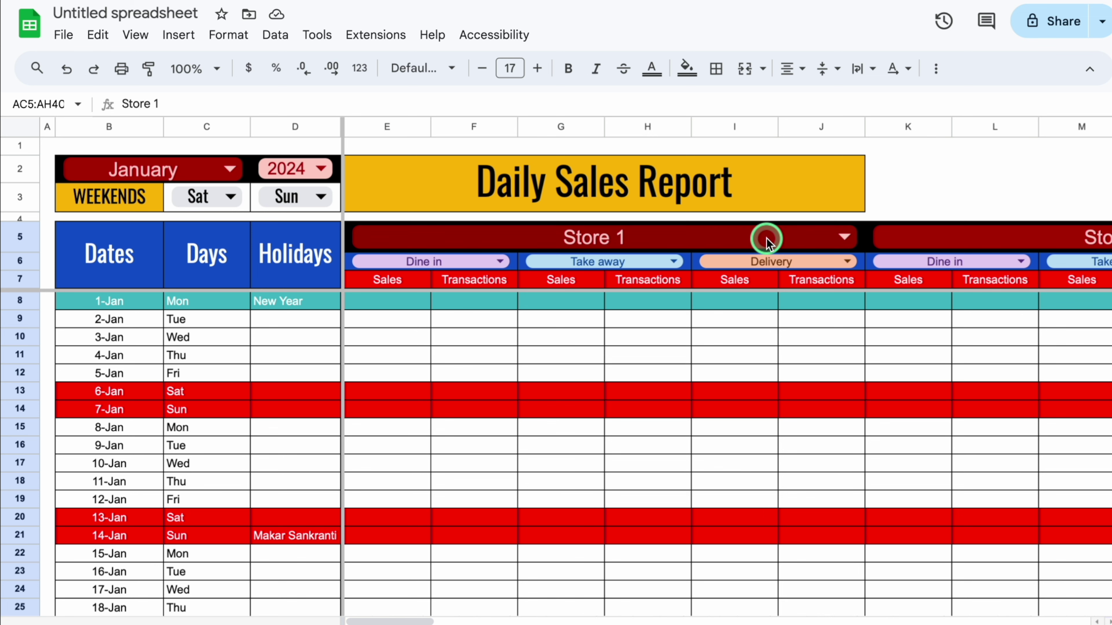
{"action": "left_click_drag", "start_coordinate": [417, 620], "coordinate": [468, 619]}
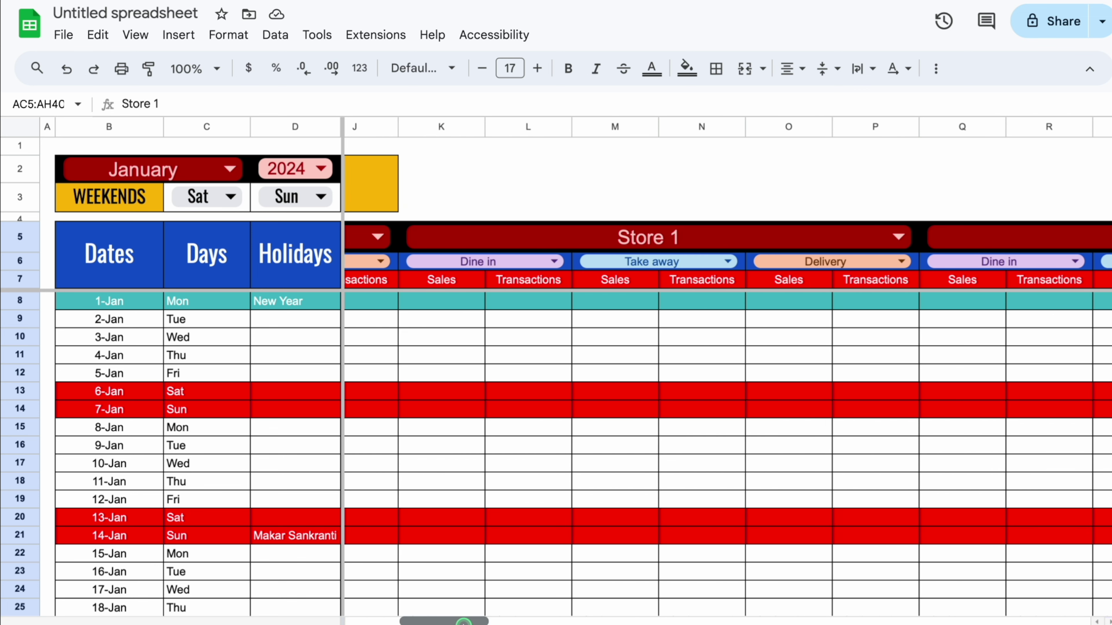
{"action": "left_click", "coordinate": [897, 239]}
{"action": "left_click", "coordinate": [455, 611]}
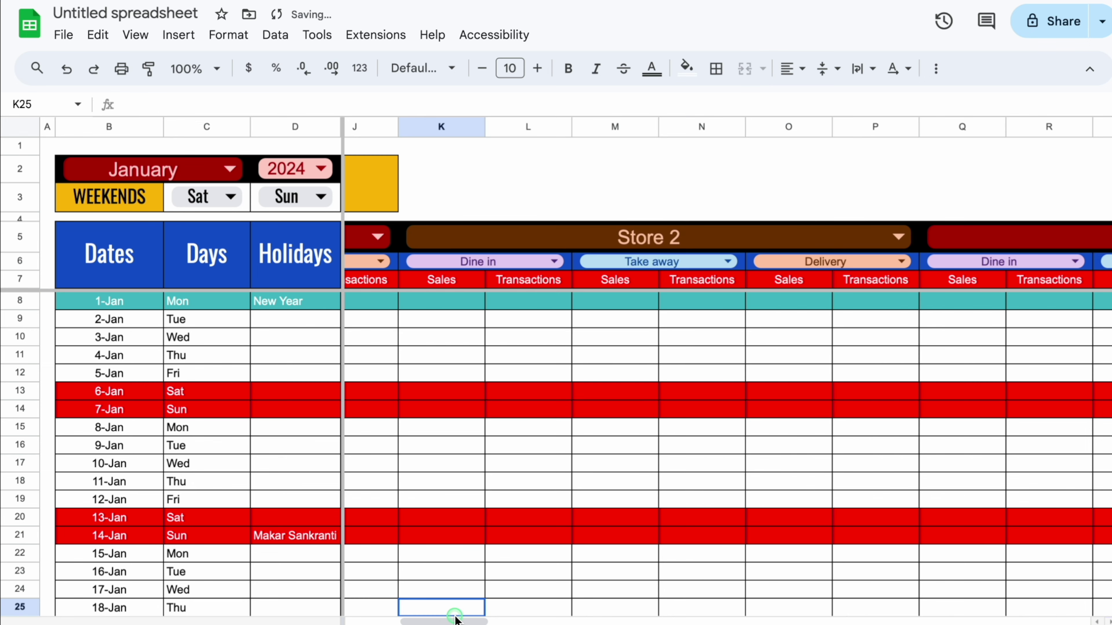
{"action": "left_click_drag", "start_coordinate": [477, 621], "coordinate": [543, 621]}
{"action": "left_click", "coordinate": [871, 219]}
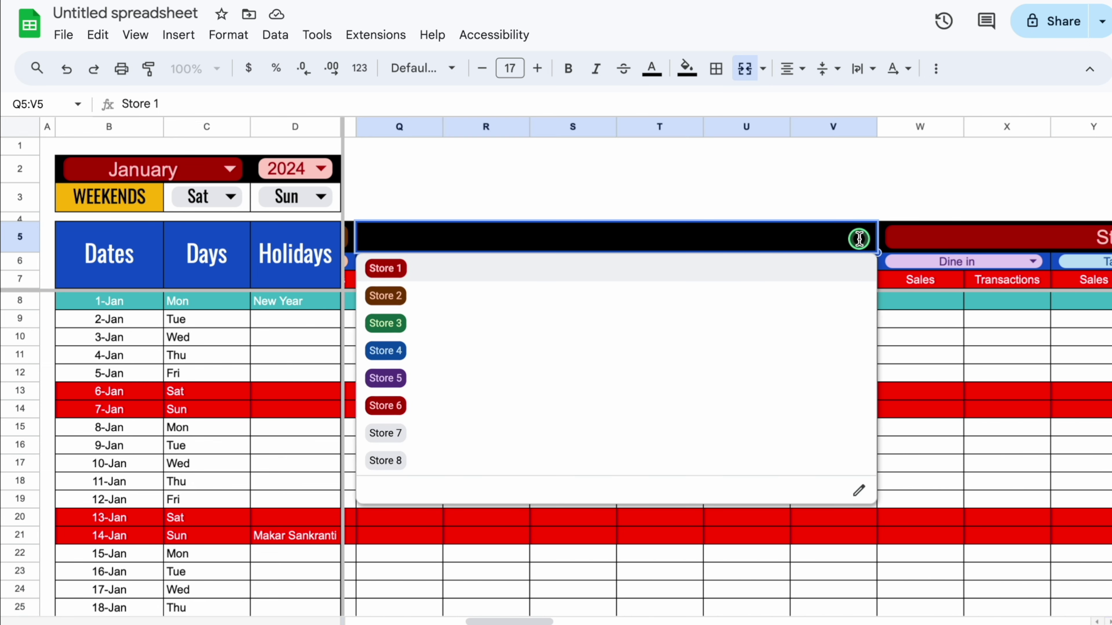
{"action": "left_click", "coordinate": [397, 322]}
- Choose Store 4 as the store name for the block at W5 and Store 5 for the block at AC5
{"action": "left_click_drag", "start_coordinate": [510, 622], "coordinate": [630, 621]}
{"action": "left_click", "coordinate": [808, 239]}
{"action": "left_click", "coordinate": [443, 350]}
{"action": "left_click", "coordinate": [852, 240]}
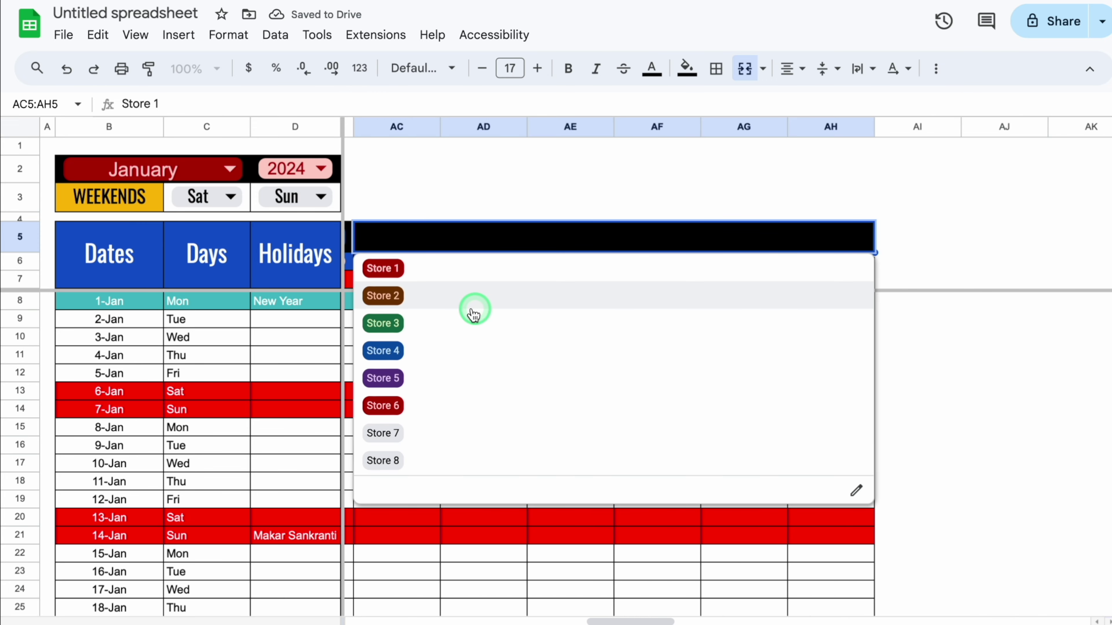
{"action": "left_click", "coordinate": [400, 378]}
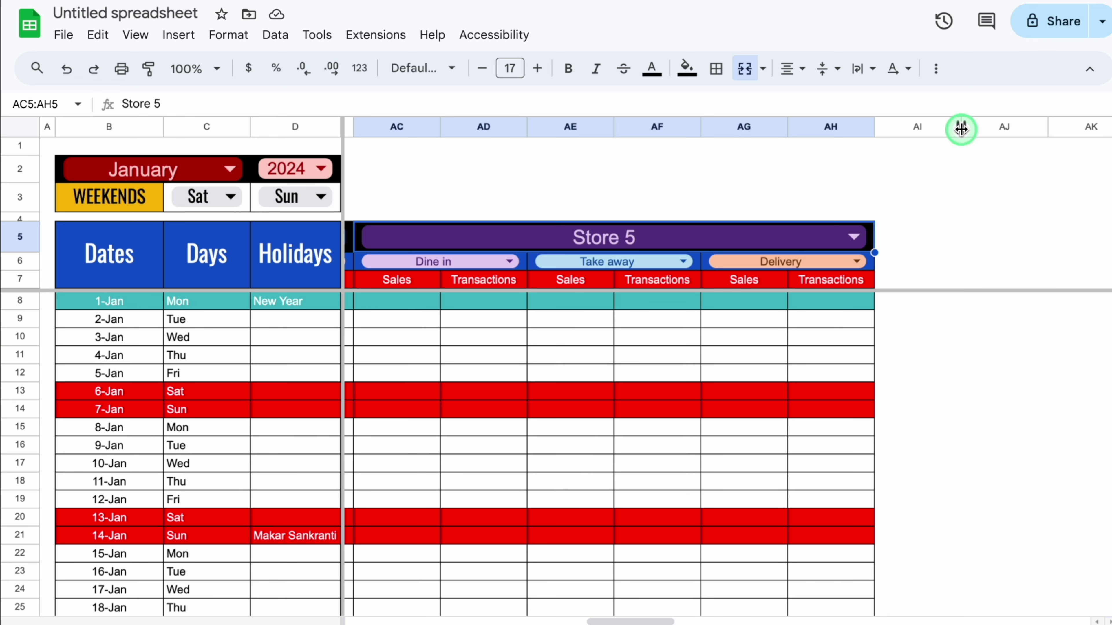
- Narrow column AI to a thin spacer and enter TOTAL in AJ5
{"action": "left_click_drag", "start_coordinate": [960, 129], "coordinate": [890, 149]}
{"action": "left_click", "coordinate": [933, 236]}
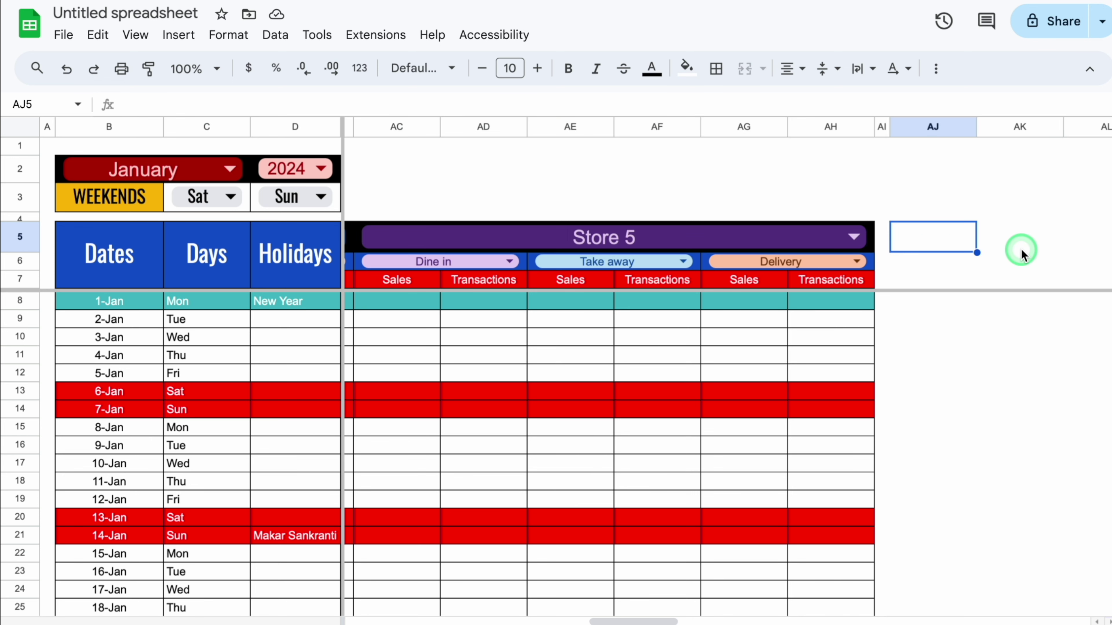
{"action": "type", "text": "TOTAL"}
{"action": "key", "text": "Tab"}
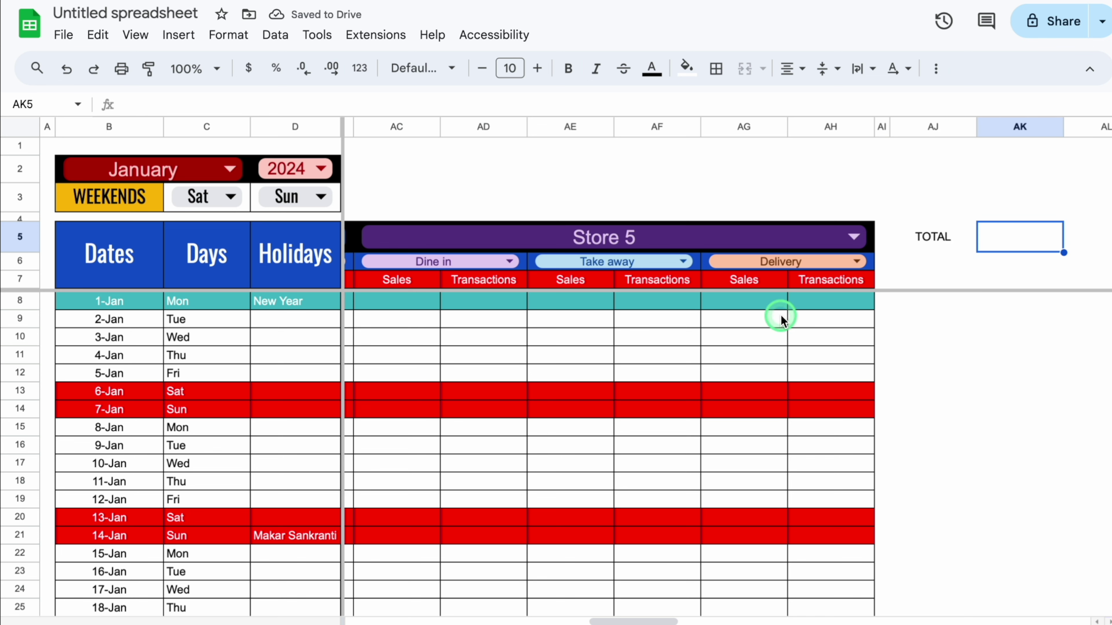
- Enter the headings Sales, Transactions and APC / APT in AJ6, AK6 and AL6
{"action": "left_click", "coordinate": [946, 260]}
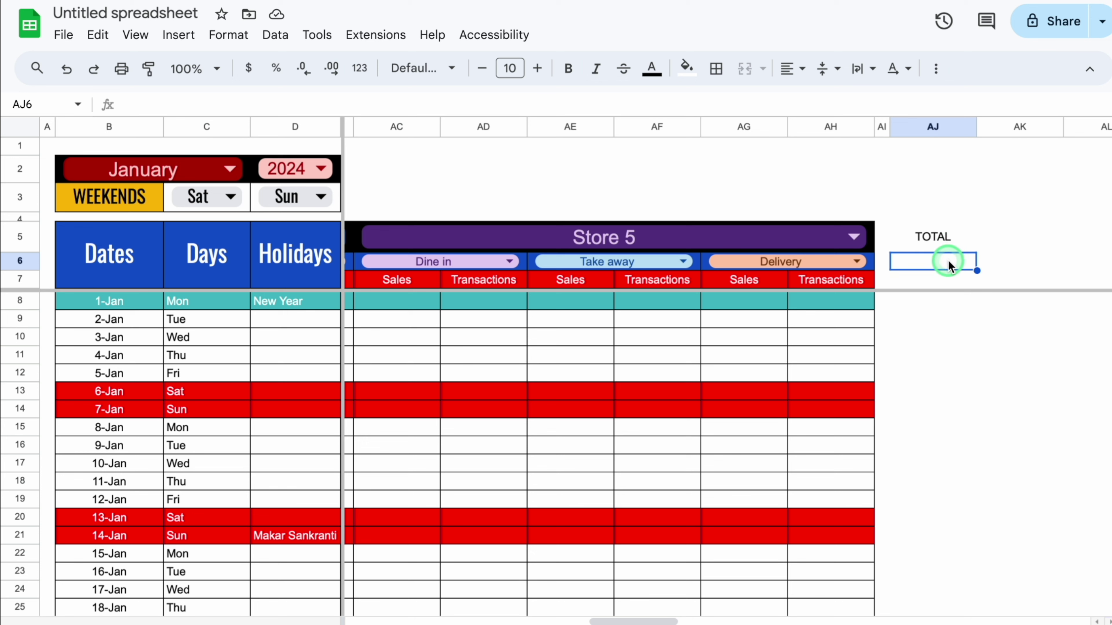
{"action": "type", "text": "Sales"}
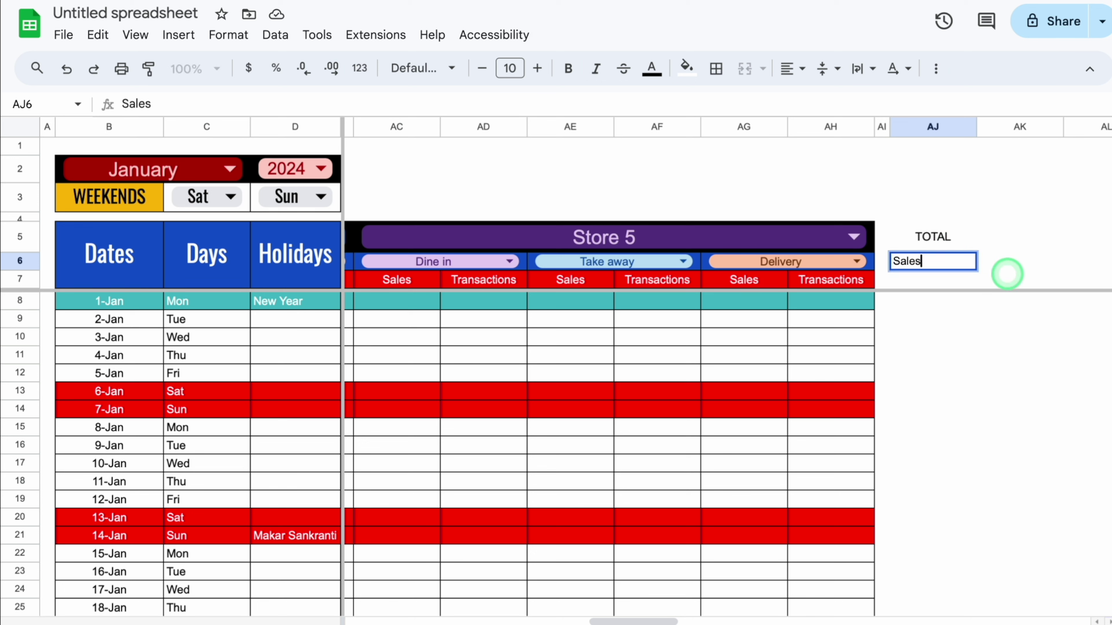
{"action": "key", "text": "Tab"}
{"action": "type", "text": "Transact"}
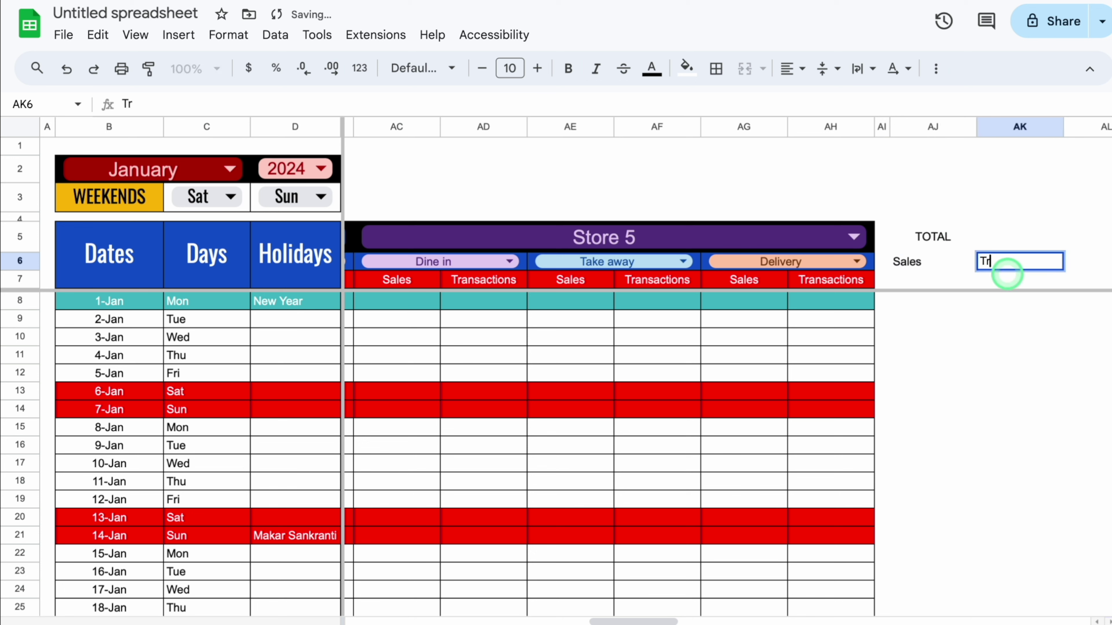
{"action": "key", "text": "Tab"}
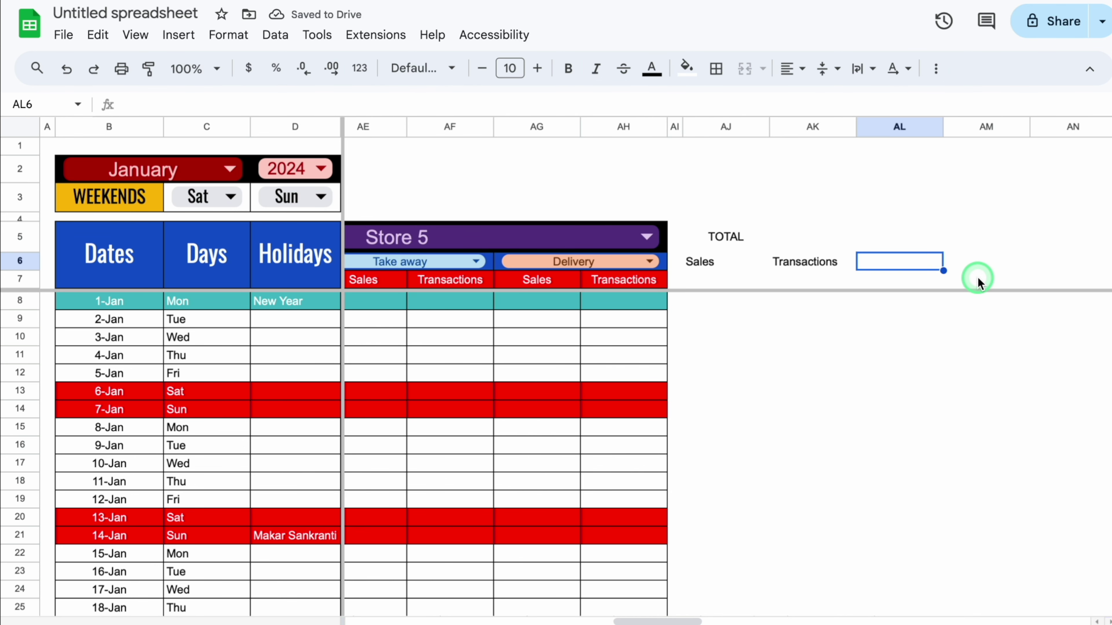
{"action": "type", "text": "APC /APT"}
{"action": "key", "text": "Left"}
{"action": "key", "text": "Left"}
{"action": "key", "text": "Left"}
{"action": "key", "text": "Left"}
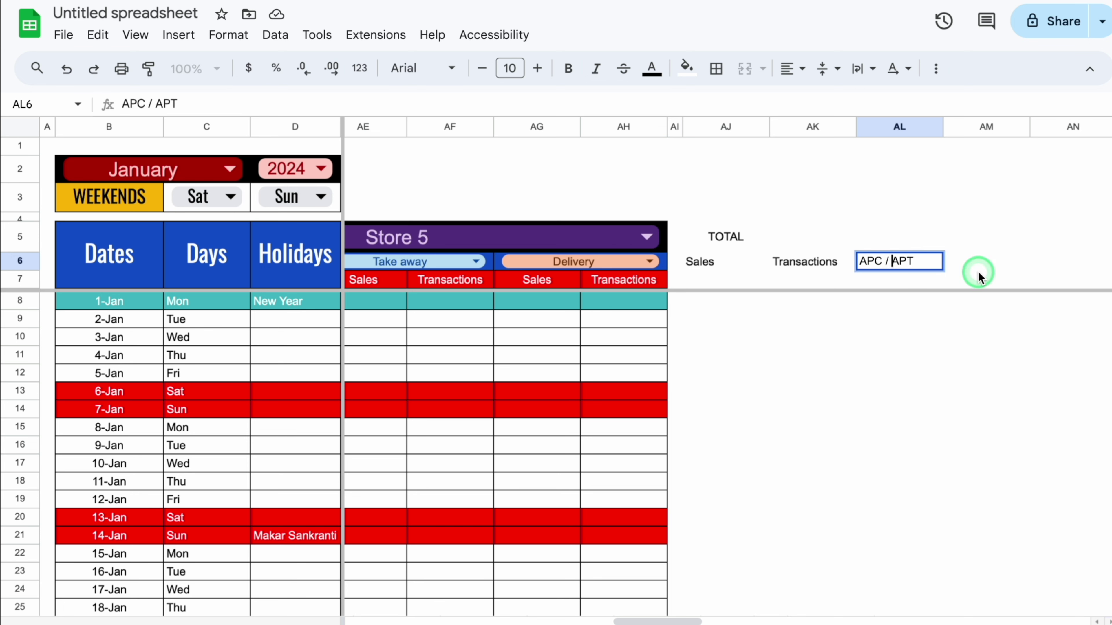
{"action": "key", "text": "Return"}
- Merge AJ5:AL5 into one TOTAL header and give it a blue fill with white text
{"action": "left_click_drag", "start_coordinate": [720, 240], "coordinate": [877, 233]}
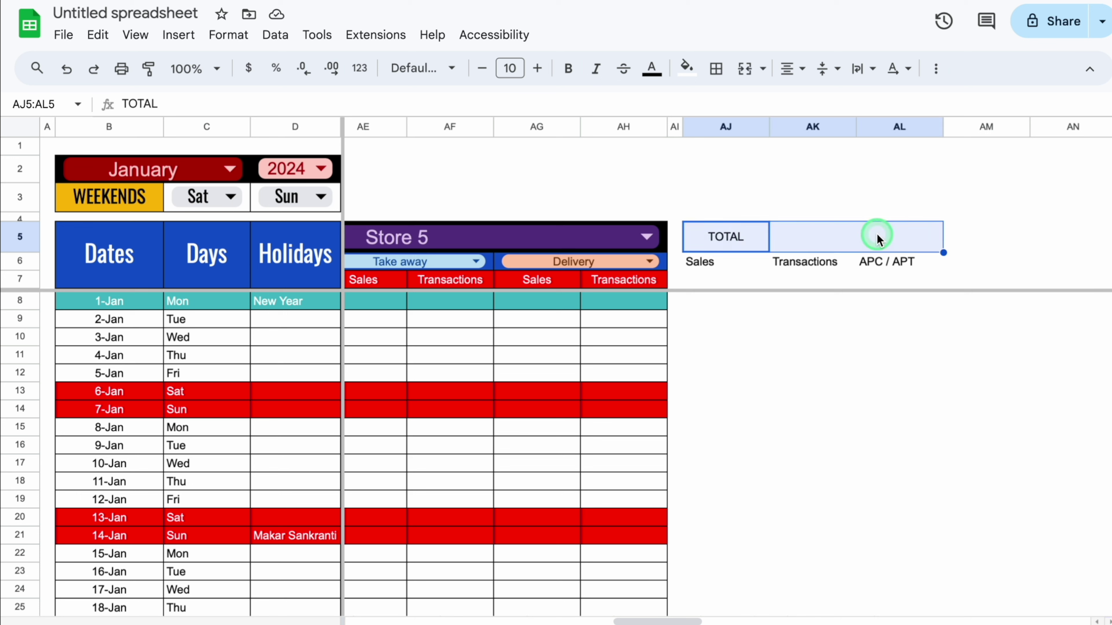
{"action": "left_click", "coordinate": [746, 70]}
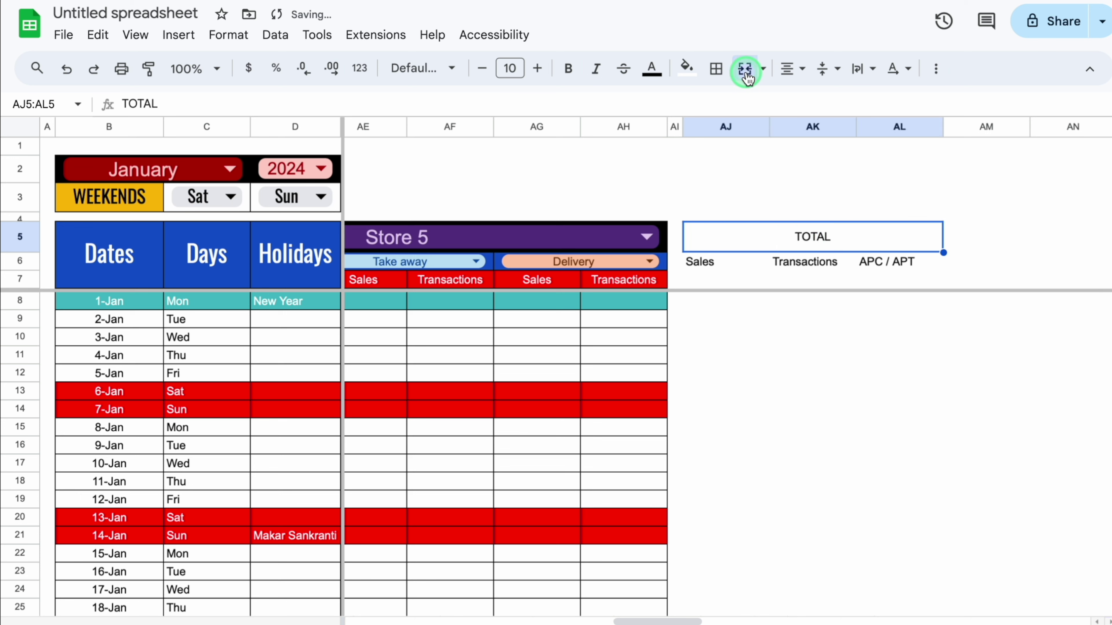
{"action": "left_click", "coordinate": [688, 70]}
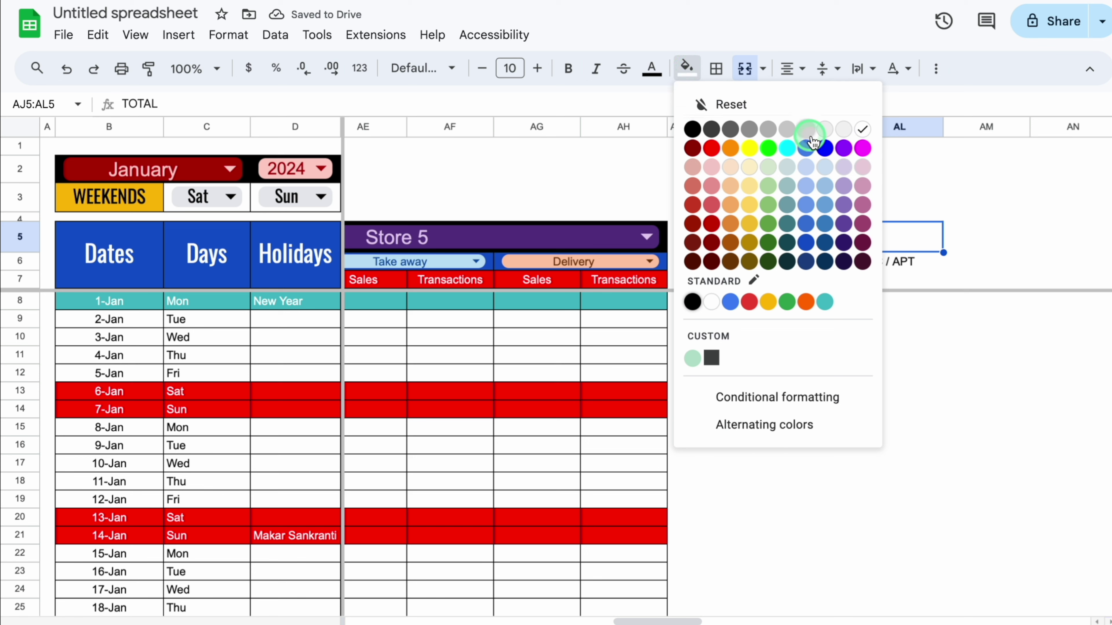
{"action": "left_click", "coordinate": [806, 244]}
{"action": "left_click", "coordinate": [651, 68]}
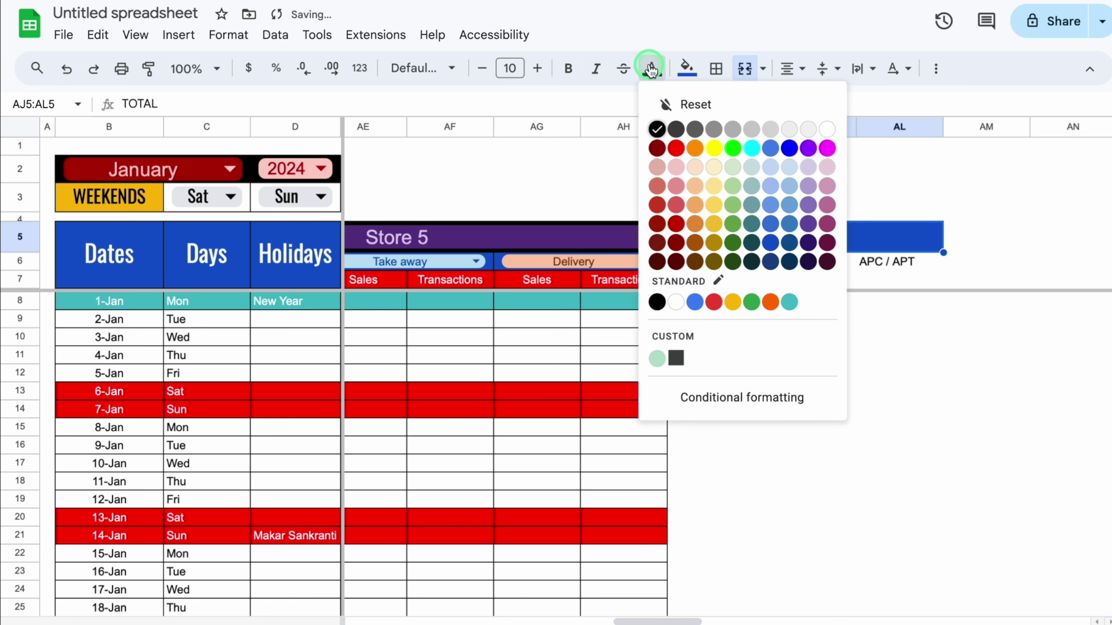
{"action": "left_click", "coordinate": [828, 131]}
- Set the TOTAL header in AJ5:AL5 to the Oswald font and enlarge its text
{"action": "left_click", "coordinate": [452, 70]}
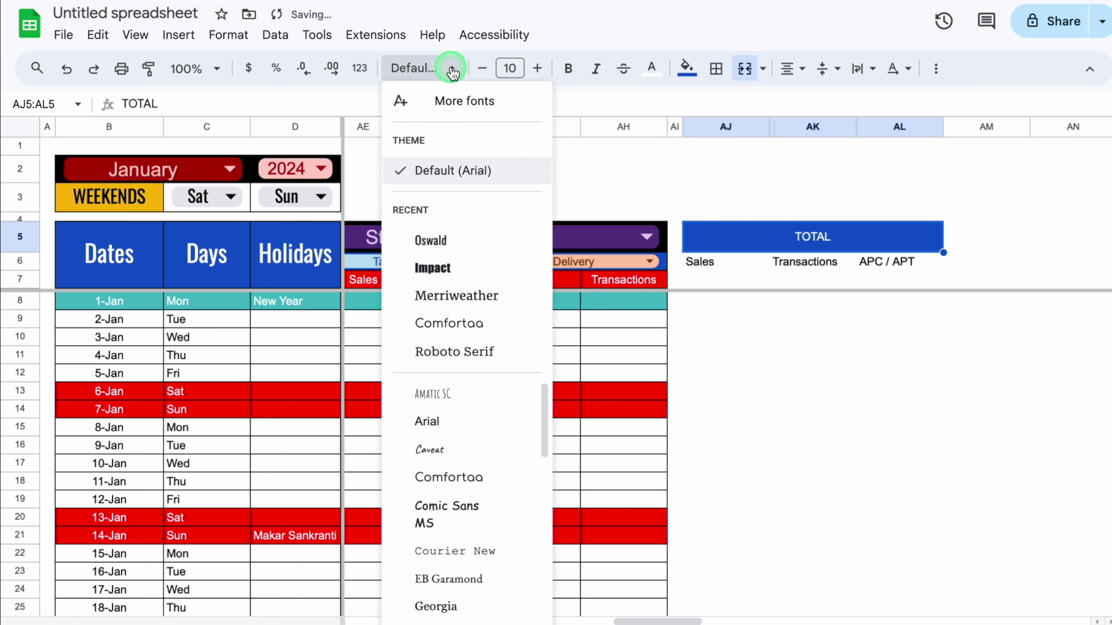
{"action": "left_click", "coordinate": [435, 240]}
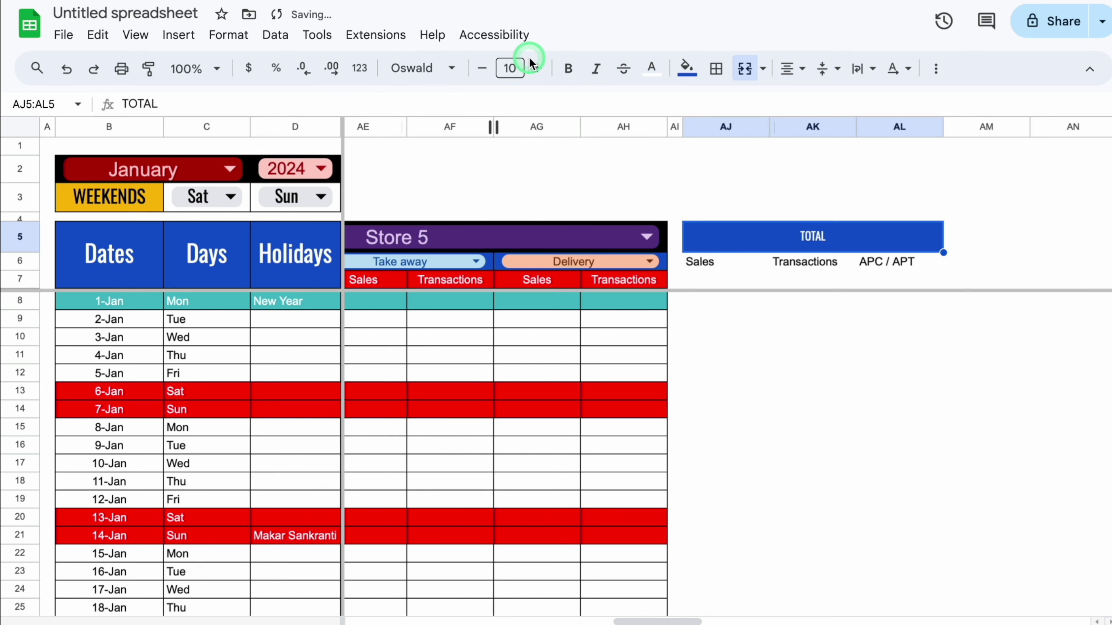
{"action": "double_click", "coordinate": [538, 68]}
{"action": "double_click", "coordinate": [538, 69]}
{"action": "double_click", "coordinate": [538, 68]}
{"action": "double_click", "coordinate": [538, 69]}
{"action": "left_click", "coordinate": [538, 68]}
- Merge each heading cell vertically with the cell below it: AJ6:AJ7, AK6:AK7 and AL6:AL7
{"action": "left_click", "coordinate": [700, 270]}
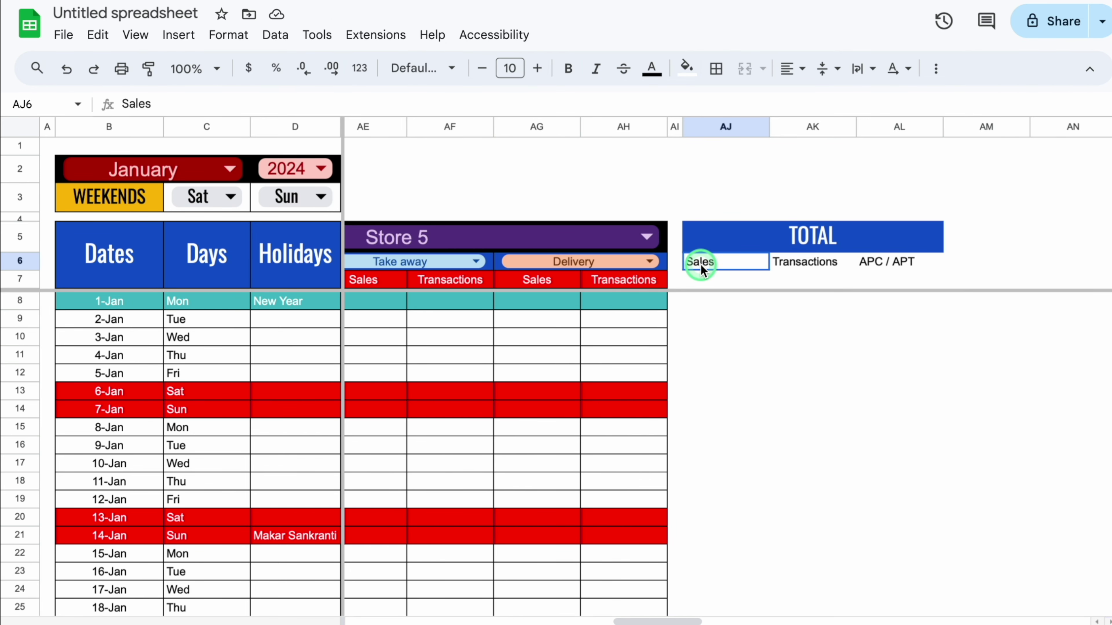
{"action": "left_click_drag", "start_coordinate": [700, 268], "coordinate": [702, 275]}
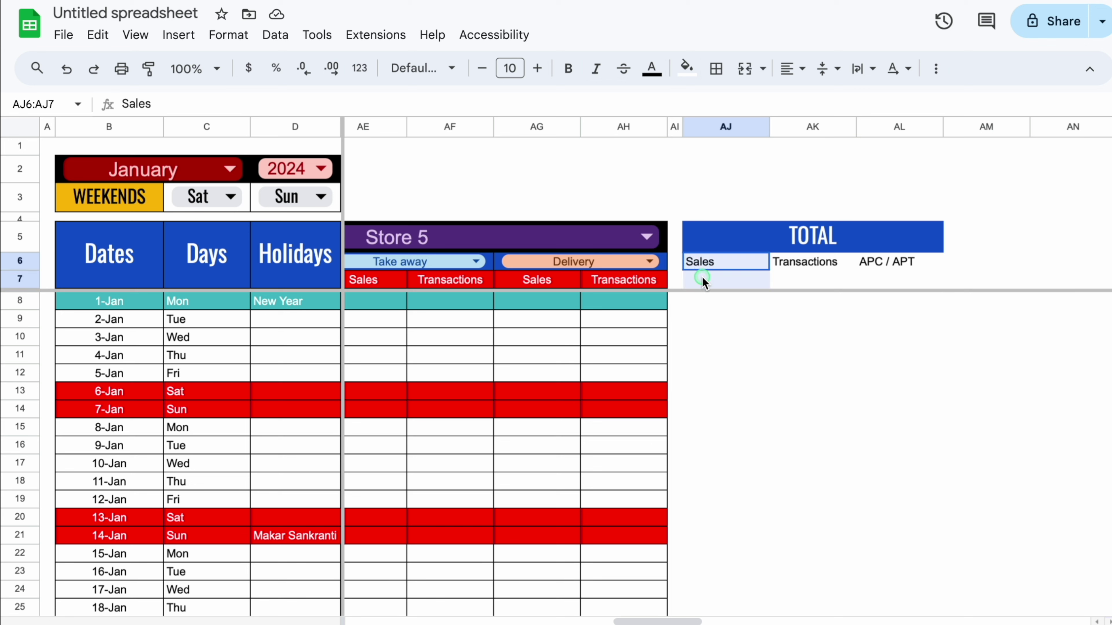
{"action": "left_click", "coordinate": [745, 69]}
{"action": "left_click_drag", "start_coordinate": [806, 262], "coordinate": [799, 289]}
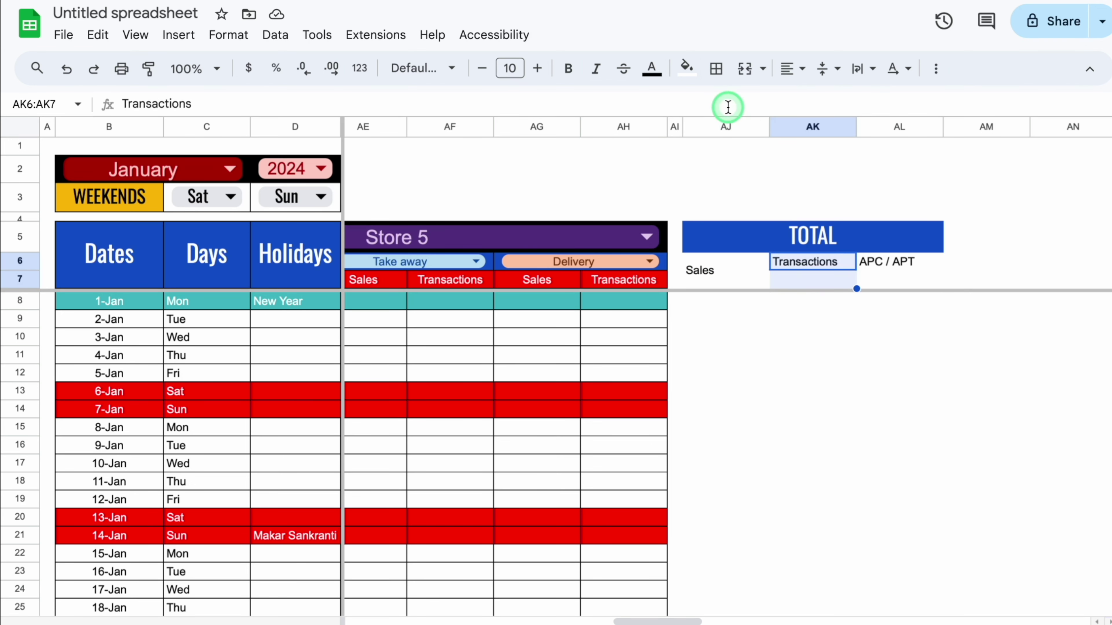
{"action": "left_click", "coordinate": [745, 69]}
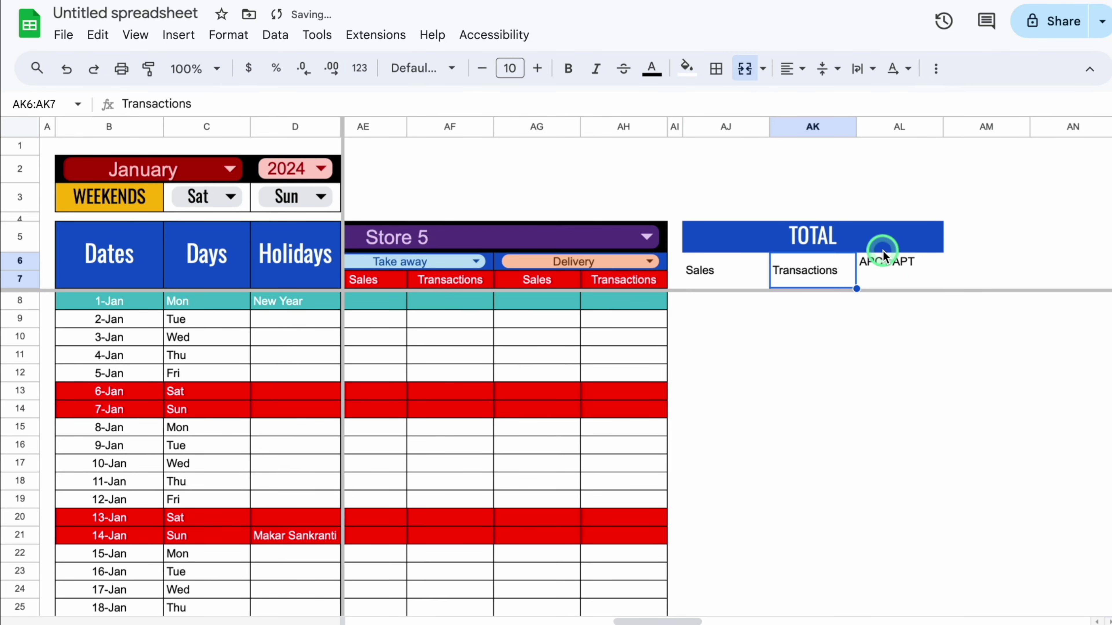
{"action": "left_click_drag", "start_coordinate": [883, 261], "coordinate": [889, 280]}
{"action": "left_click", "coordinate": [743, 78]}
- Center the Sales, Transactions and APC / APT headings in AJ6:AL7 and set them to Oswald, size 14
{"action": "left_click_drag", "start_coordinate": [714, 272], "coordinate": [866, 273]}
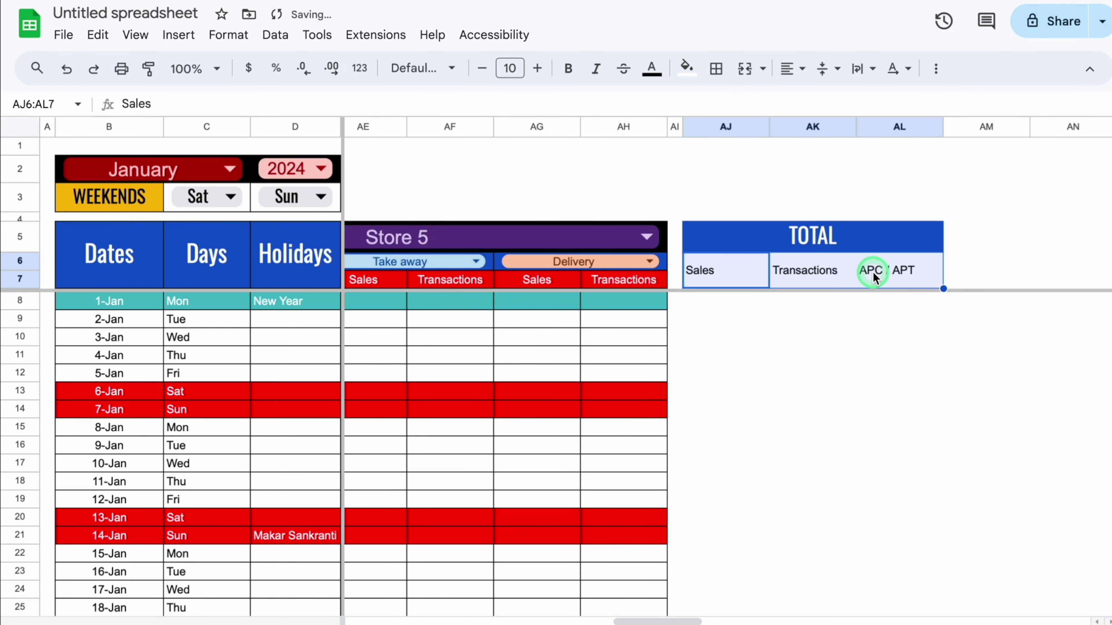
{"action": "left_click", "coordinate": [794, 68]}
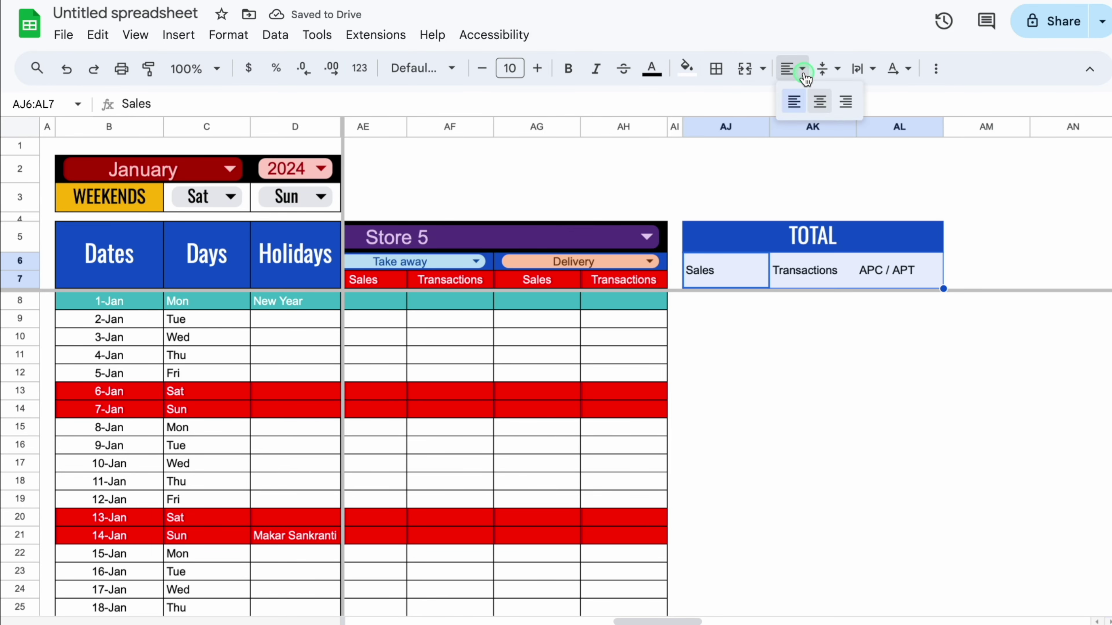
{"action": "left_click", "coordinate": [819, 102]}
{"action": "left_click", "coordinate": [449, 68]}
{"action": "left_click", "coordinate": [451, 240]}
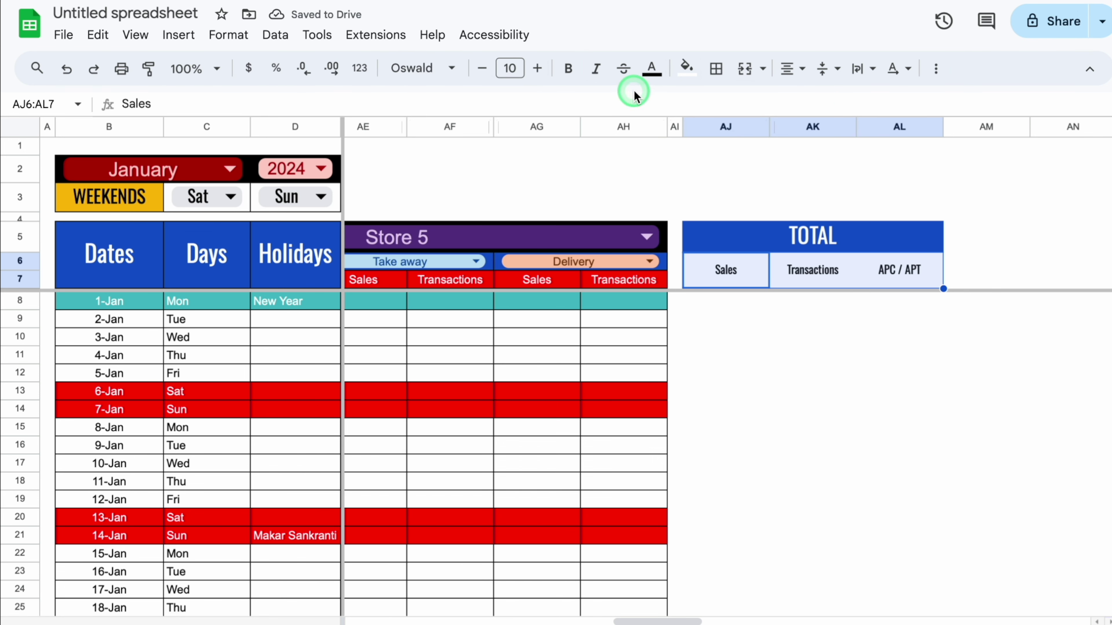
{"action": "left_click", "coordinate": [538, 69]}
{"action": "left_click", "coordinate": [538, 69]}
{"action": "left_click", "coordinate": [537, 69]}
{"action": "left_click", "coordinate": [538, 68]}
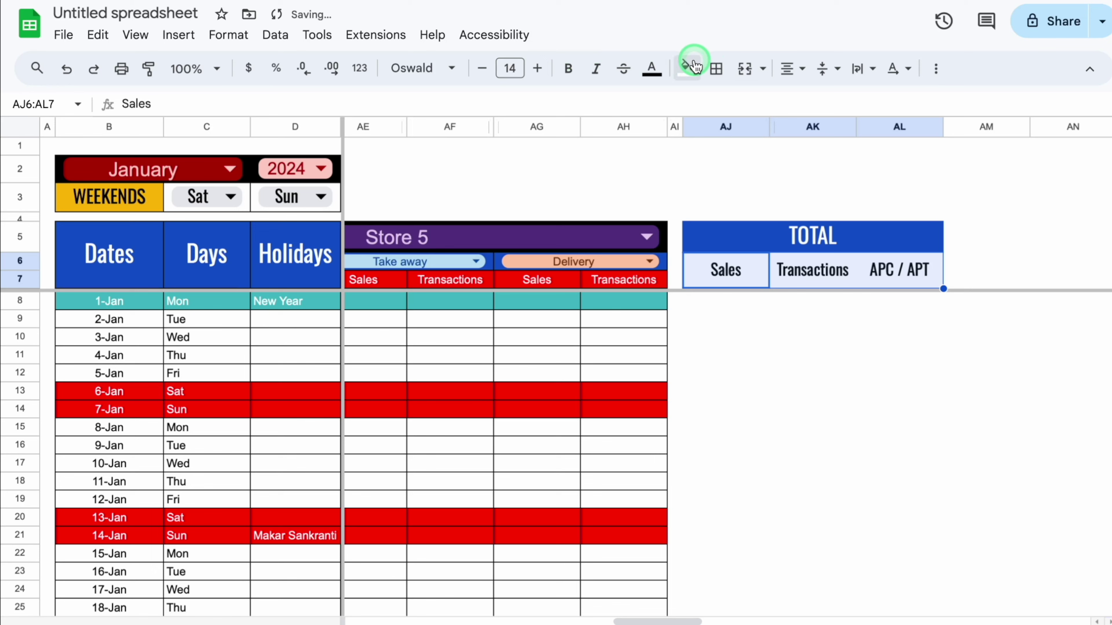
- Fill the headings in AJ6:AL7 with yellow and apply all borders to AJ5:AL38
{"action": "left_click", "coordinate": [687, 68]}
{"action": "left_click", "coordinate": [750, 240]}
{"action": "left_click_drag", "start_coordinate": [752, 236], "coordinate": [752, 465]}
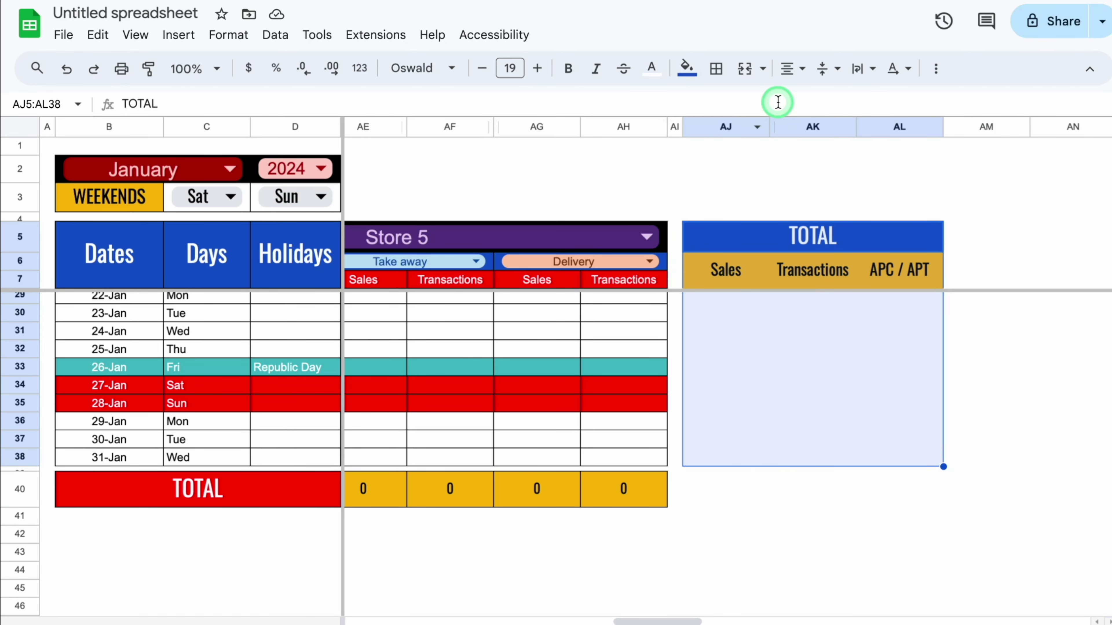
{"action": "left_click", "coordinate": [718, 70]}
{"action": "left_click", "coordinate": [723, 106]}
- Copy the formatted SUM total from AH40 into AJ40:AL40
{"action": "left_click", "coordinate": [621, 489]}
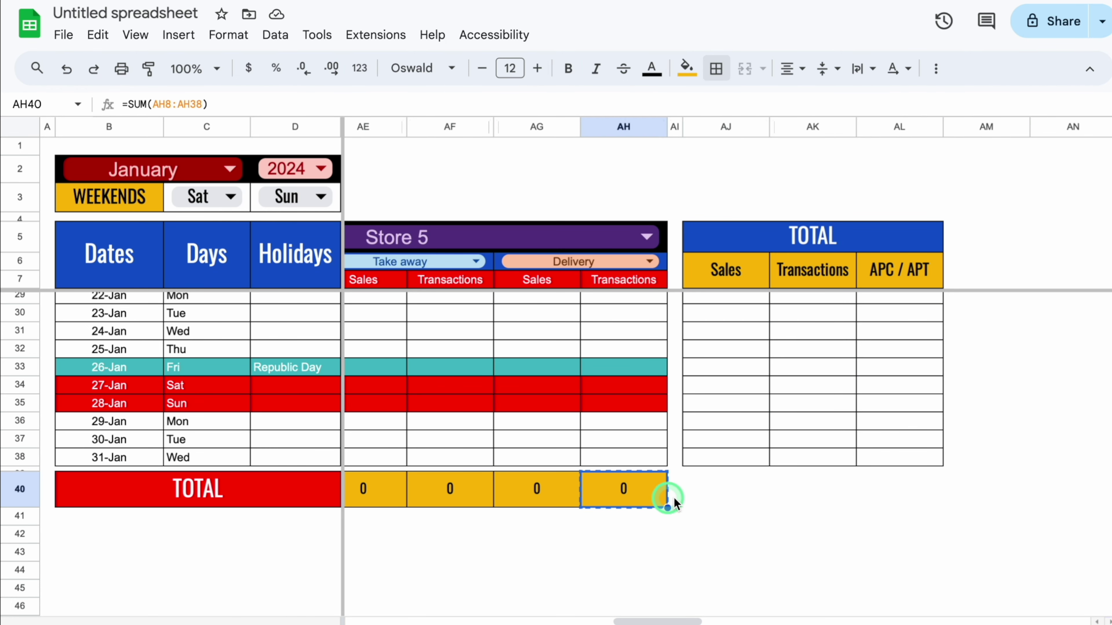
{"action": "left_click", "coordinate": [713, 489]}
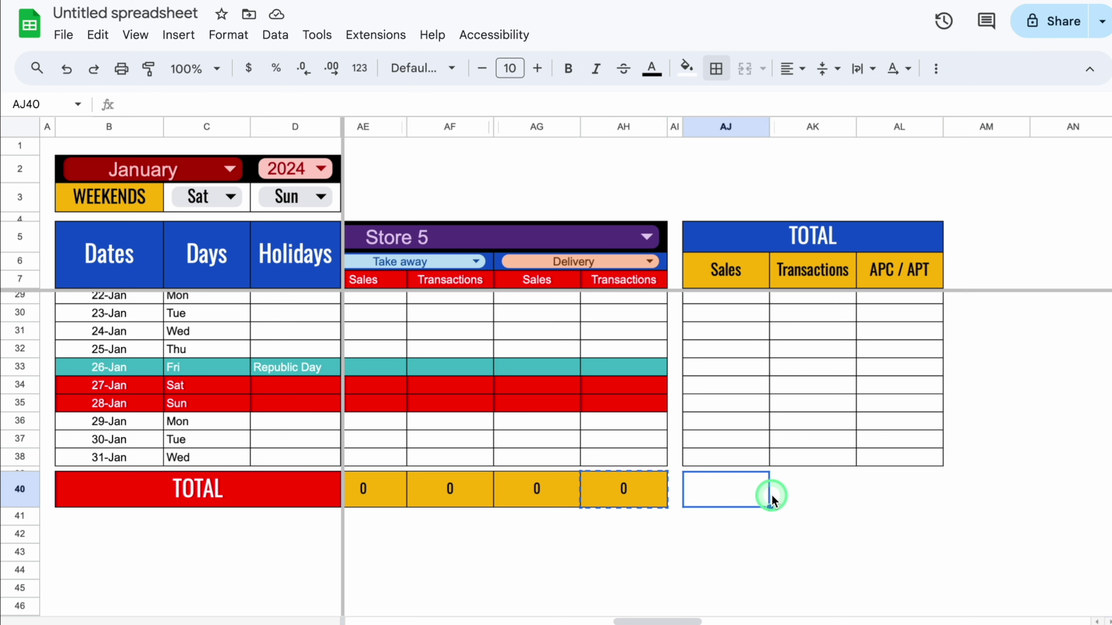
{"action": "type", "text": "0"}
{"action": "left_click_drag", "start_coordinate": [770, 507], "coordinate": [914, 489]}
- Replace the APC / APT total in AL40 with the formula =AVERAGE(AL8:AL38)
{"action": "left_click", "coordinate": [914, 486]}
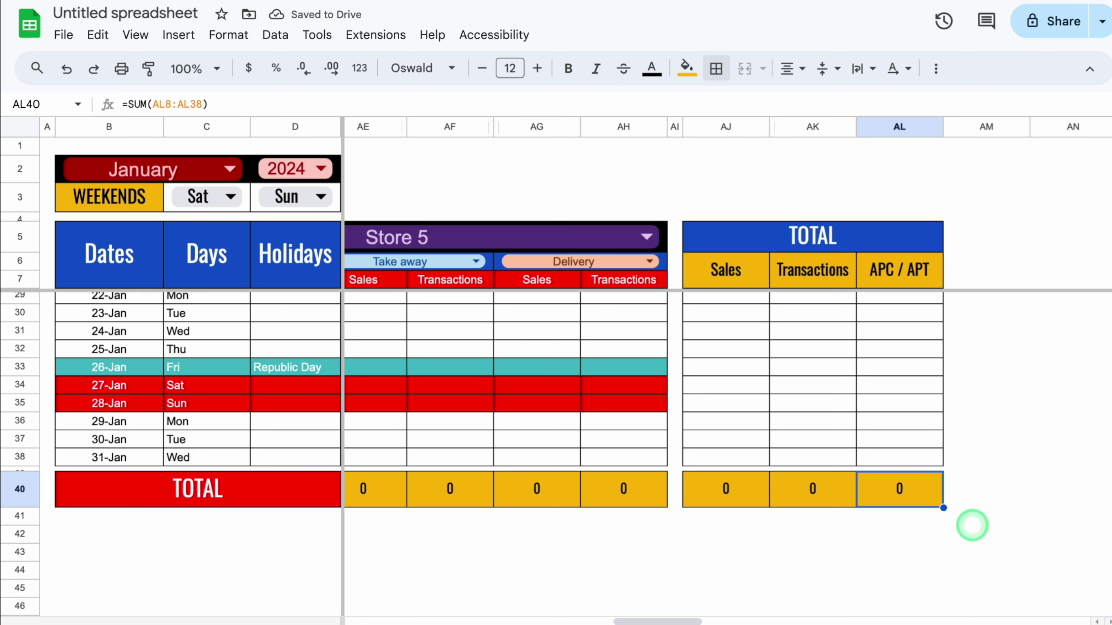
{"action": "key", "text": "Delete"}
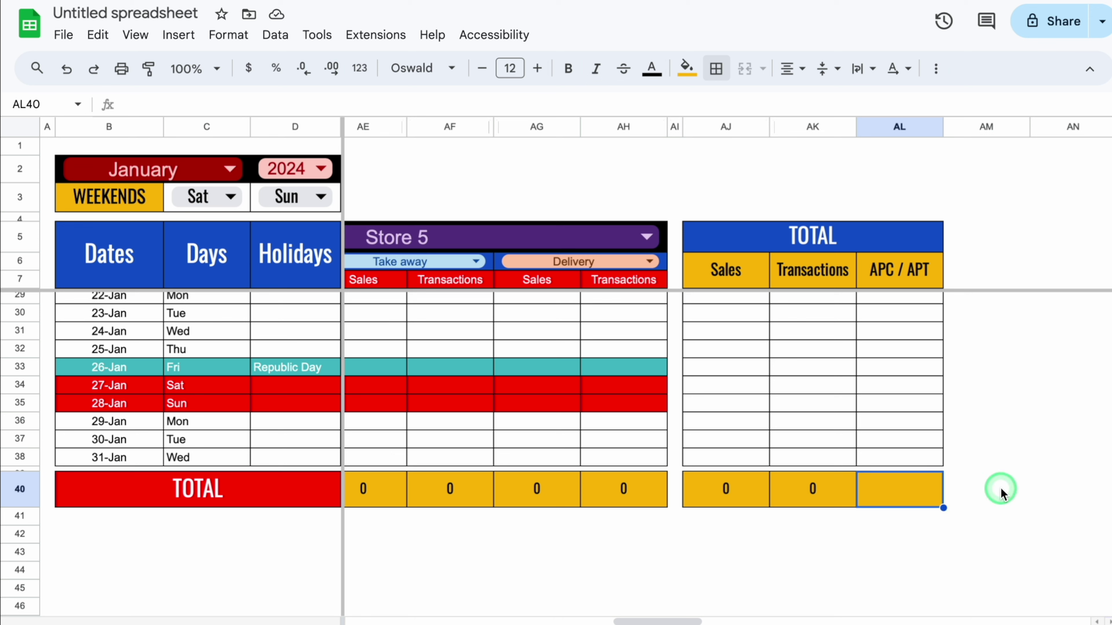
{"action": "type", "text": "=A"}
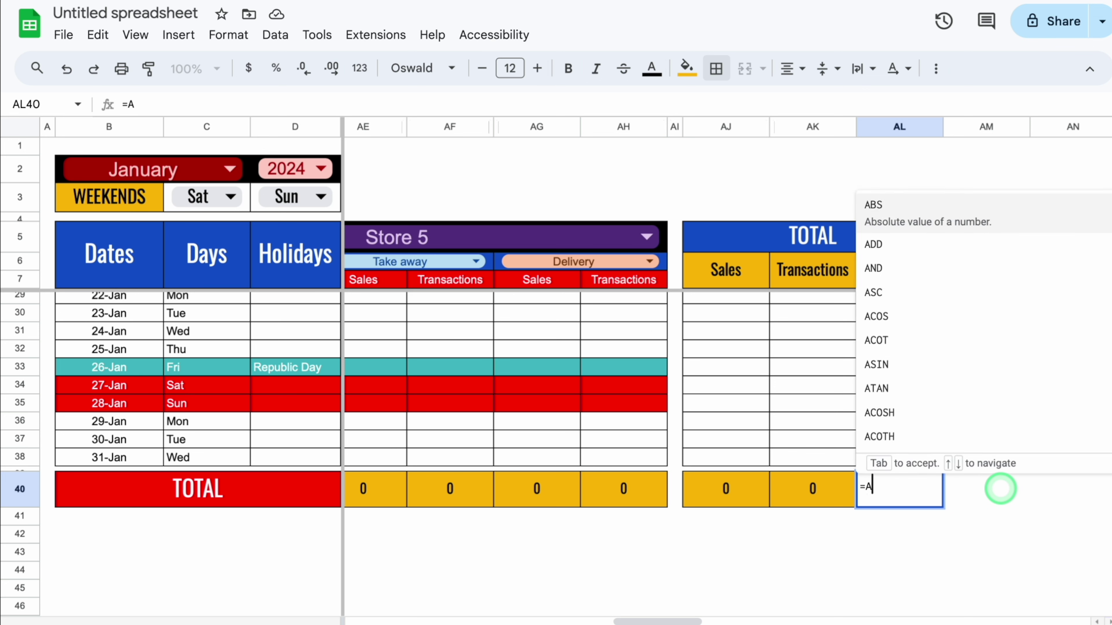
{"action": "type", "text": "ve"}
{"action": "left_click", "coordinate": [941, 301]}
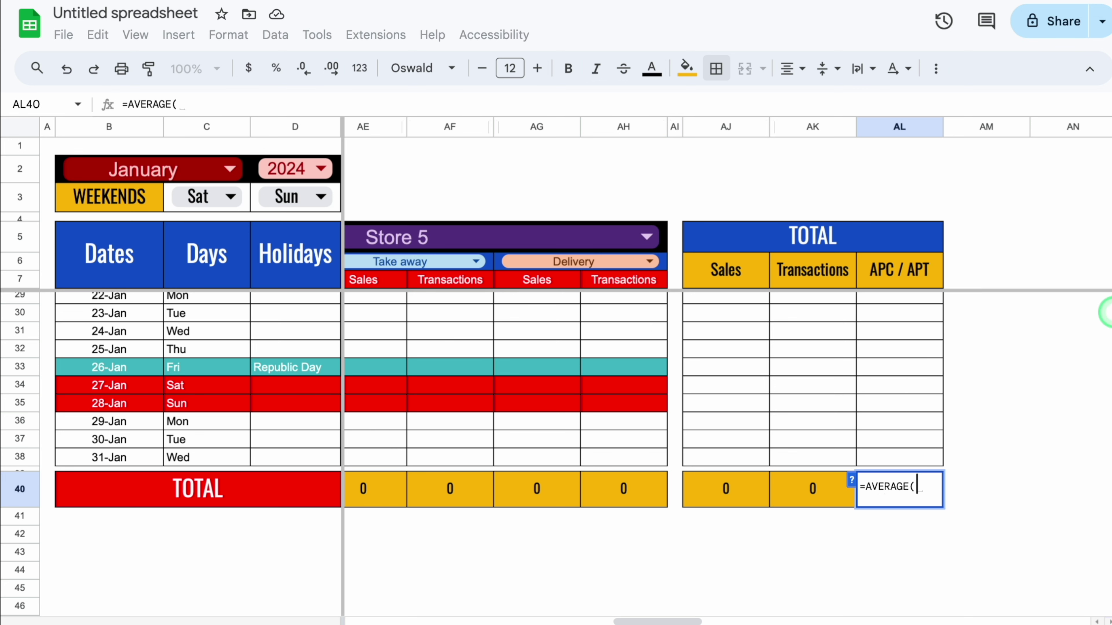
{"action": "scroll", "coordinate": [899, 438], "scroll_direction": "up", "scroll_amount": 7}
{"action": "left_click", "coordinate": [899, 301]}
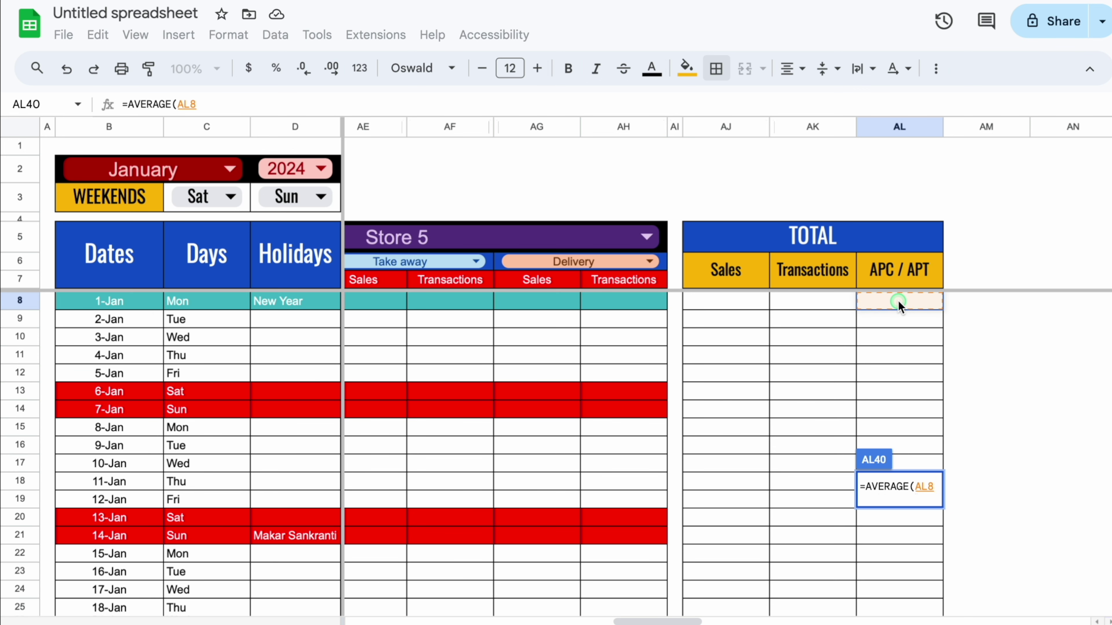
{"action": "left_click_drag", "start_coordinate": [899, 320], "coordinate": [908, 519]}
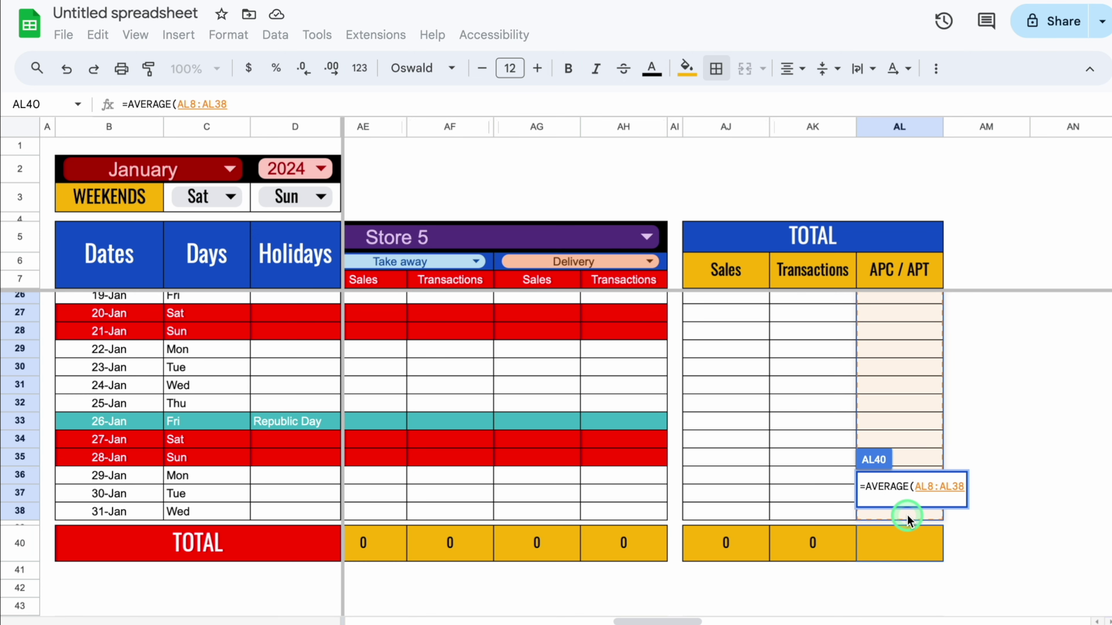
{"action": "type", "text": ")"}
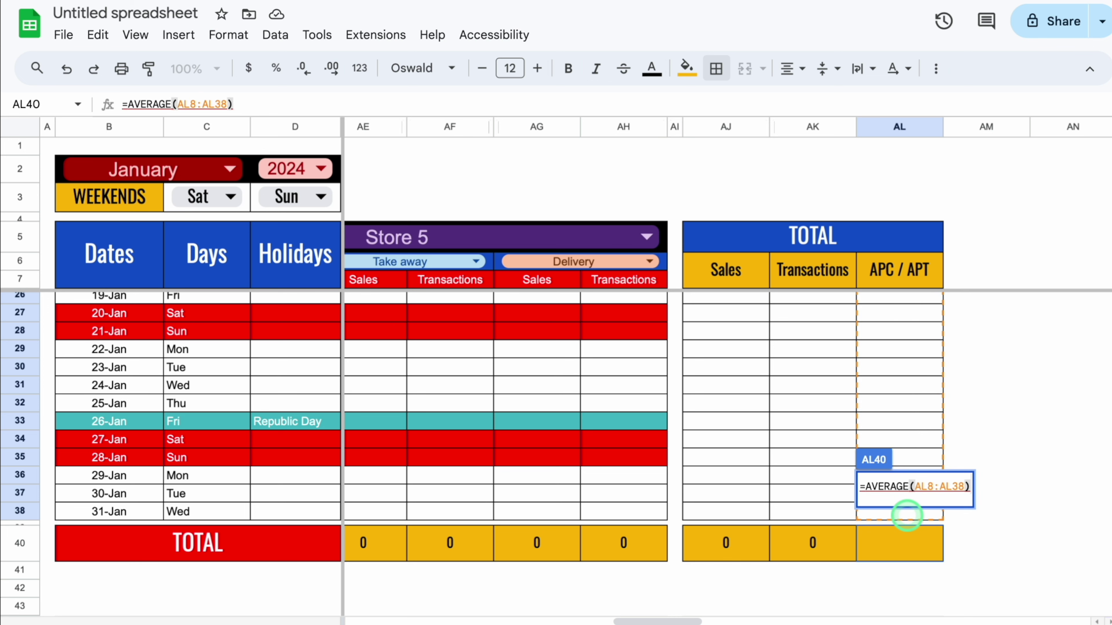
{"action": "key", "text": "Return"}
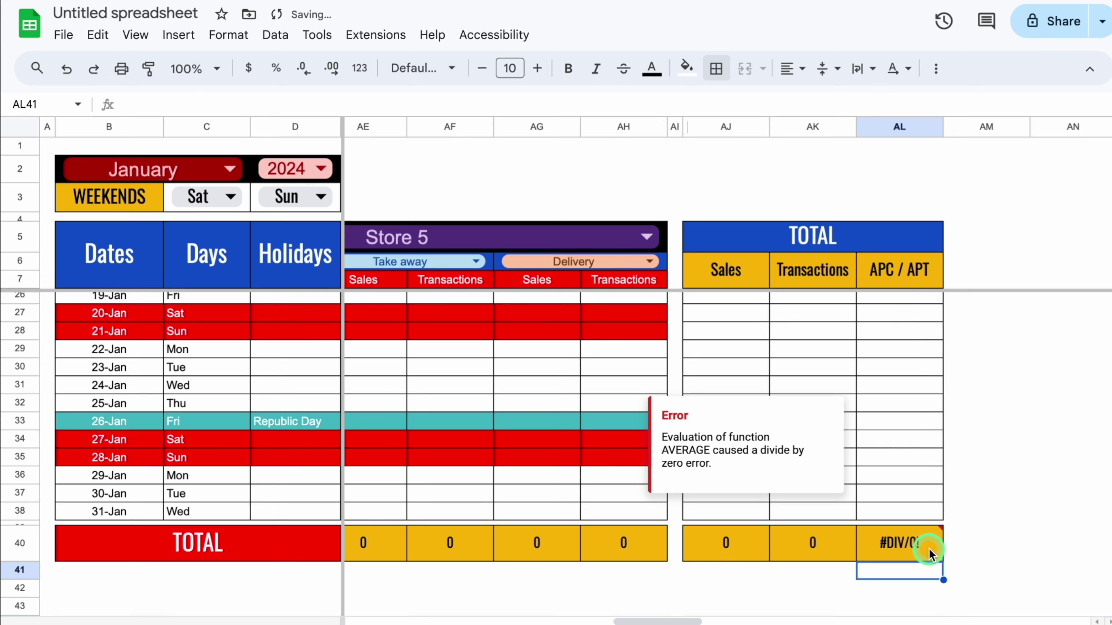
- Wrap the AL40 formula in IFERROR with an empty-text fallback: =iferror(AVERAGE(AL8:AL38),"")
{"action": "left_click", "coordinate": [930, 553]}
{"action": "left_click", "coordinate": [127, 104]}
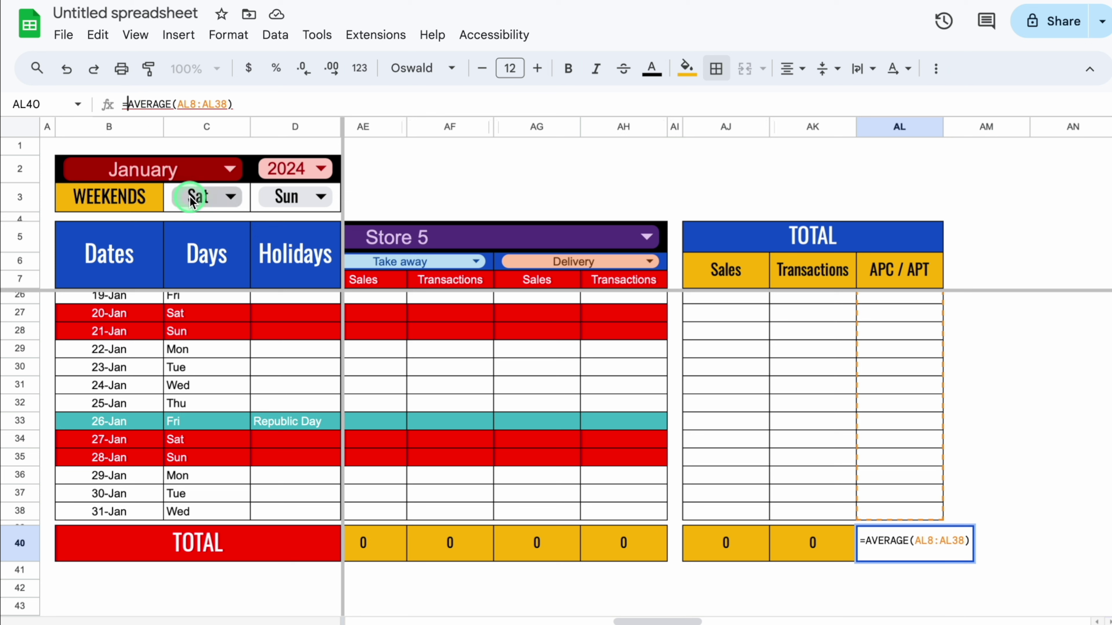
{"action": "type", "text": "iferror"}
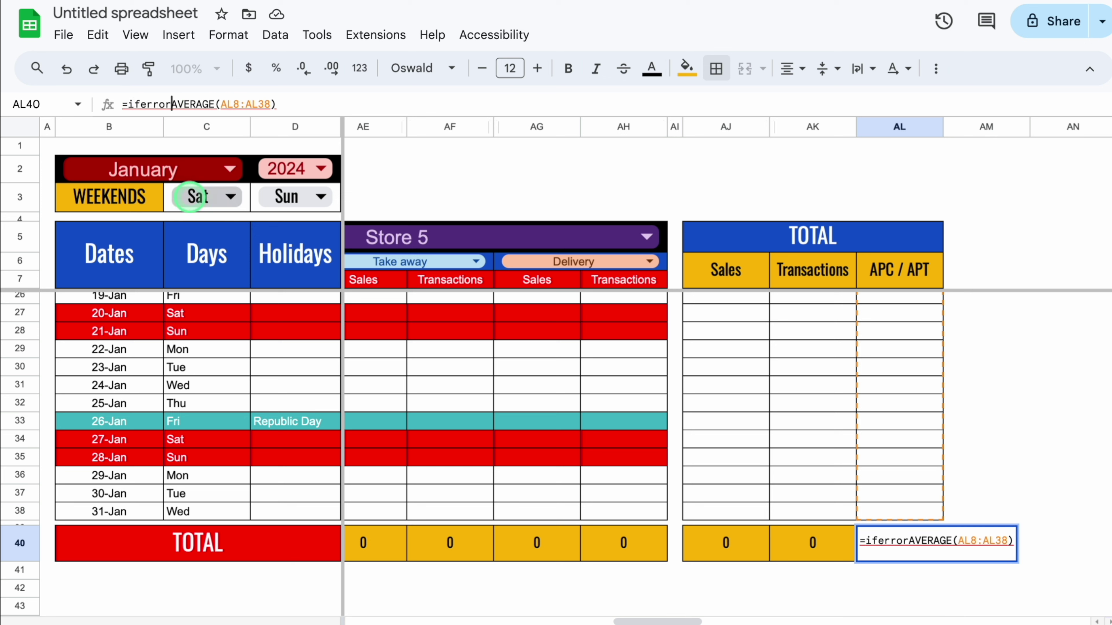
{"action": "type", "text": "("}
{"action": "left_click", "coordinate": [285, 104]}
{"action": "type", "text": ",\"\""}
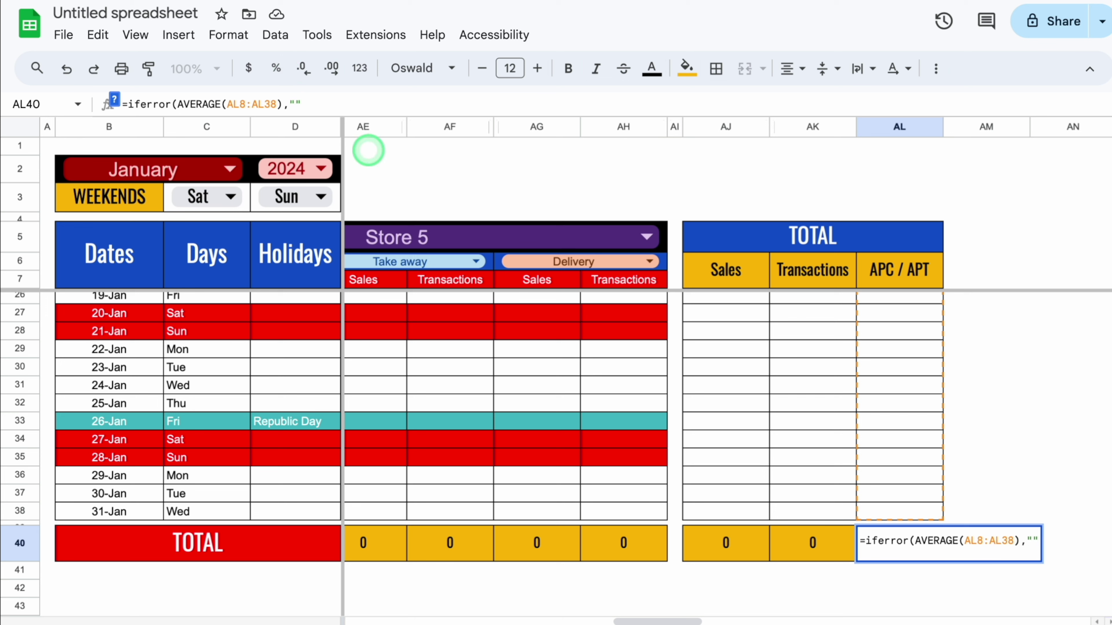
{"action": "type", "text": ")"}
{"action": "key", "text": "Return"}
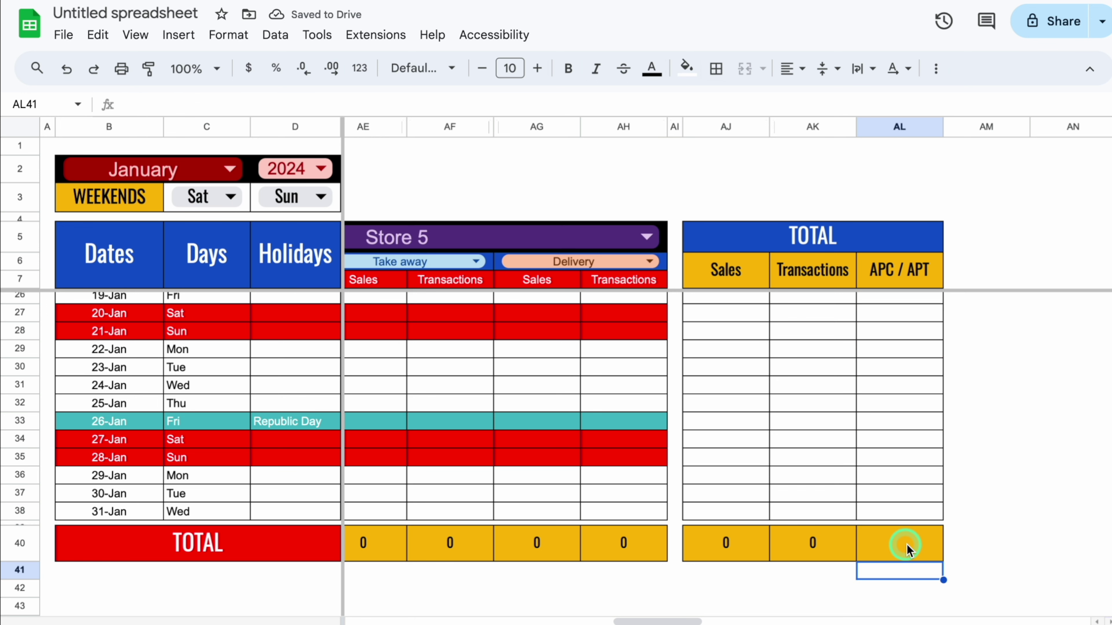
- Change the IFERROR fallback in AL40 to 0
{"action": "left_click", "coordinate": [899, 551]}
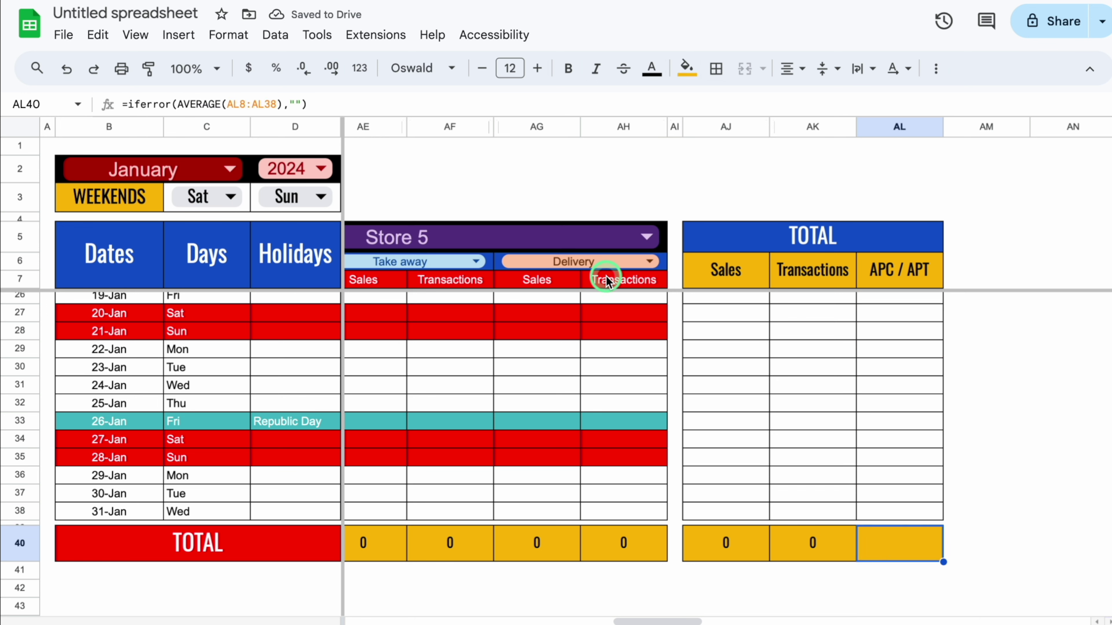
{"action": "left_click", "coordinate": [295, 104]}
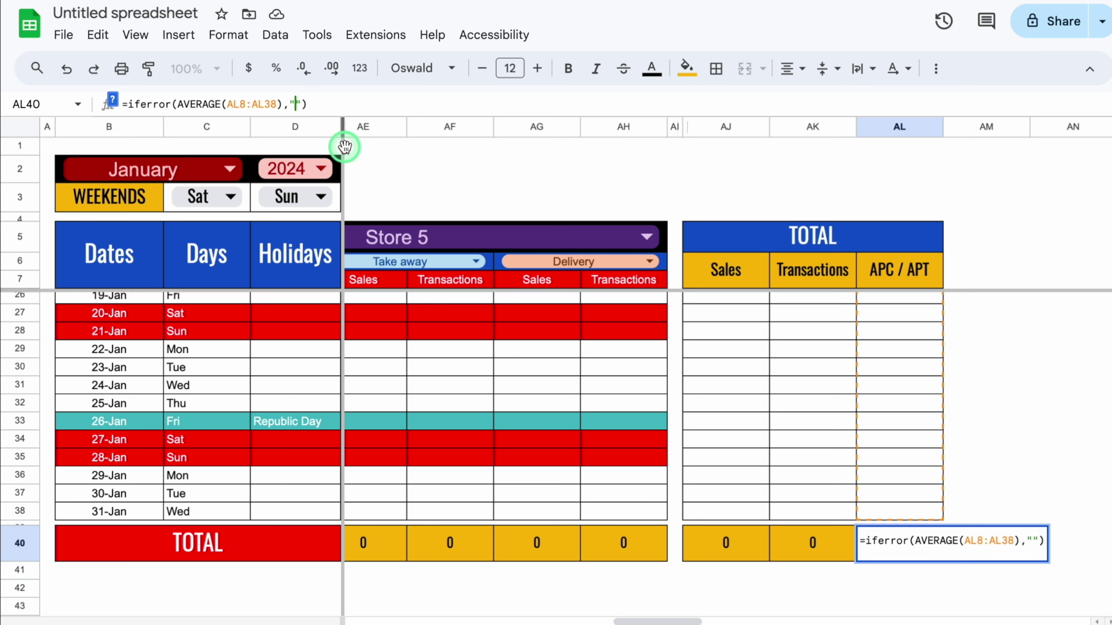
{"action": "key", "text": "Return"}
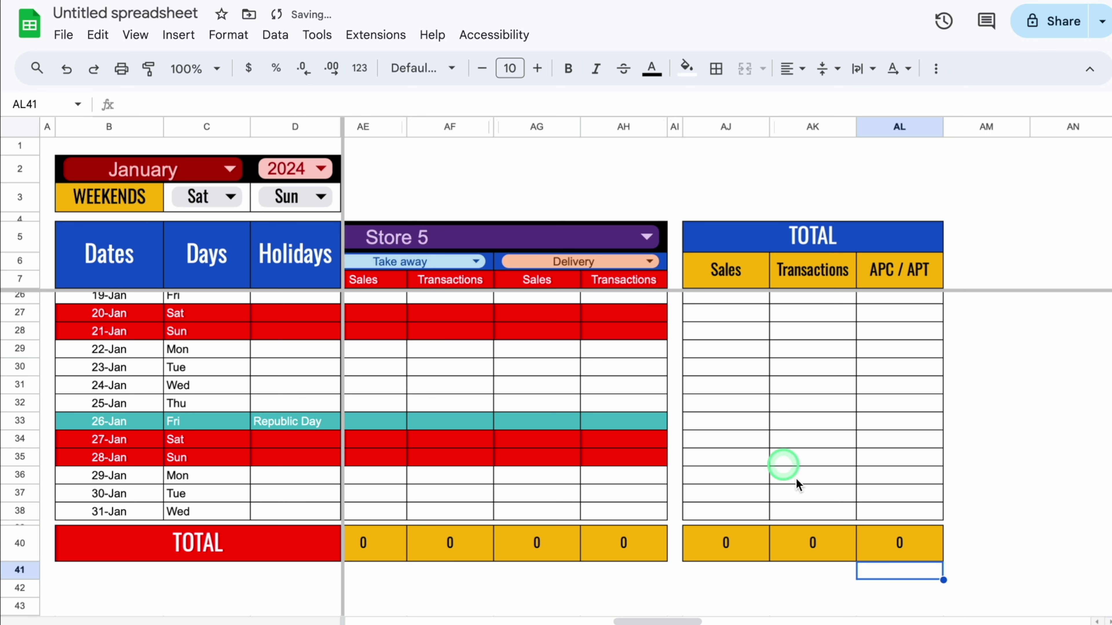
- Start a sales total formula in AJ8 that adds Store 1's 1-Jan sales cells: =E8+G8+I8
{"action": "scroll", "coordinate": [908, 544], "scroll_direction": "up", "scroll_amount": 6}
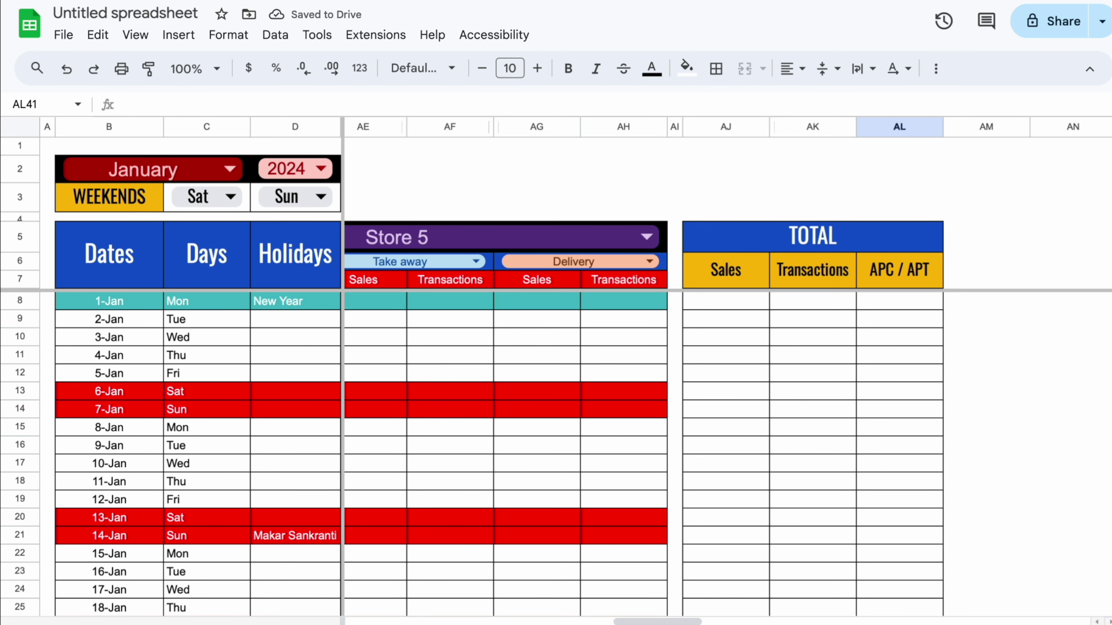
{"action": "left_click", "coordinate": [723, 301]}
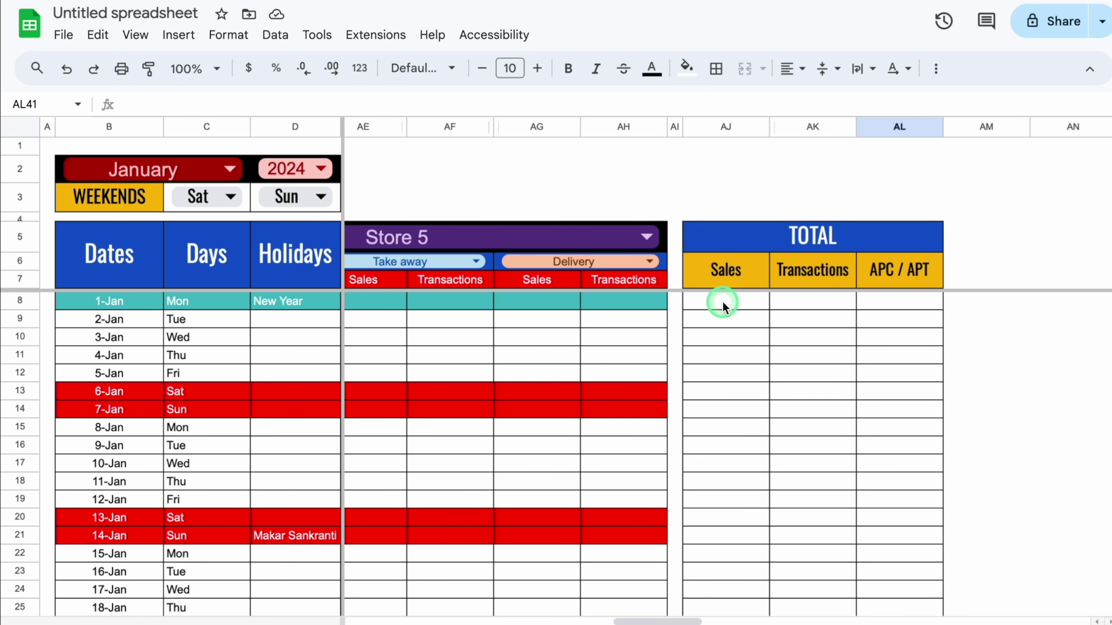
{"action": "left_click", "coordinate": [769, 316]}
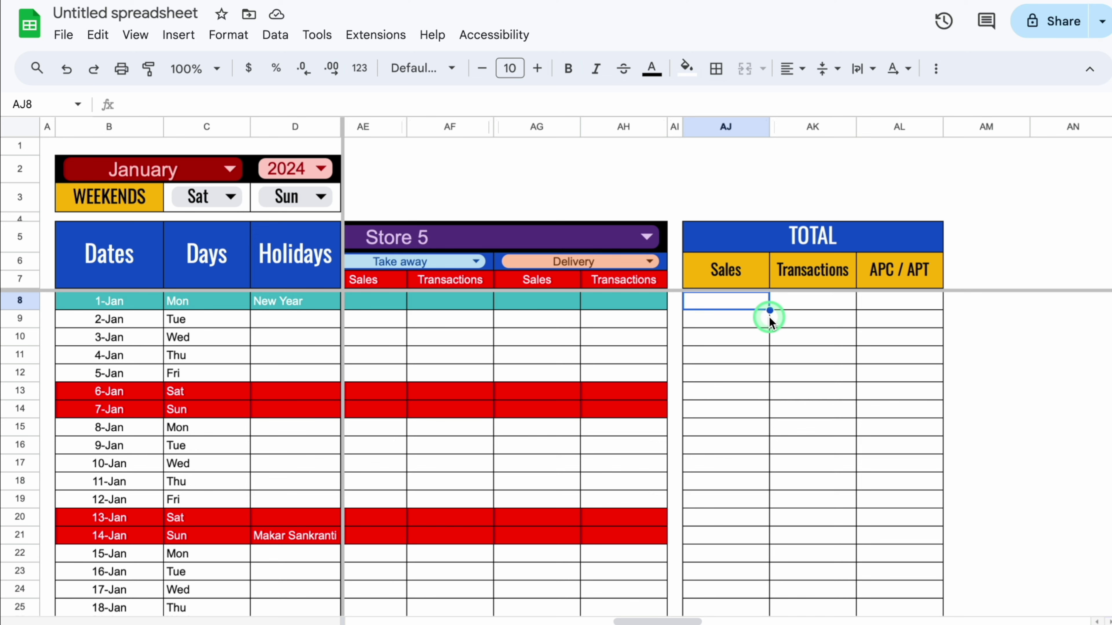
{"action": "type", "text": "="}
{"action": "left_click_drag", "start_coordinate": [683, 618], "coordinate": [328, 621]}
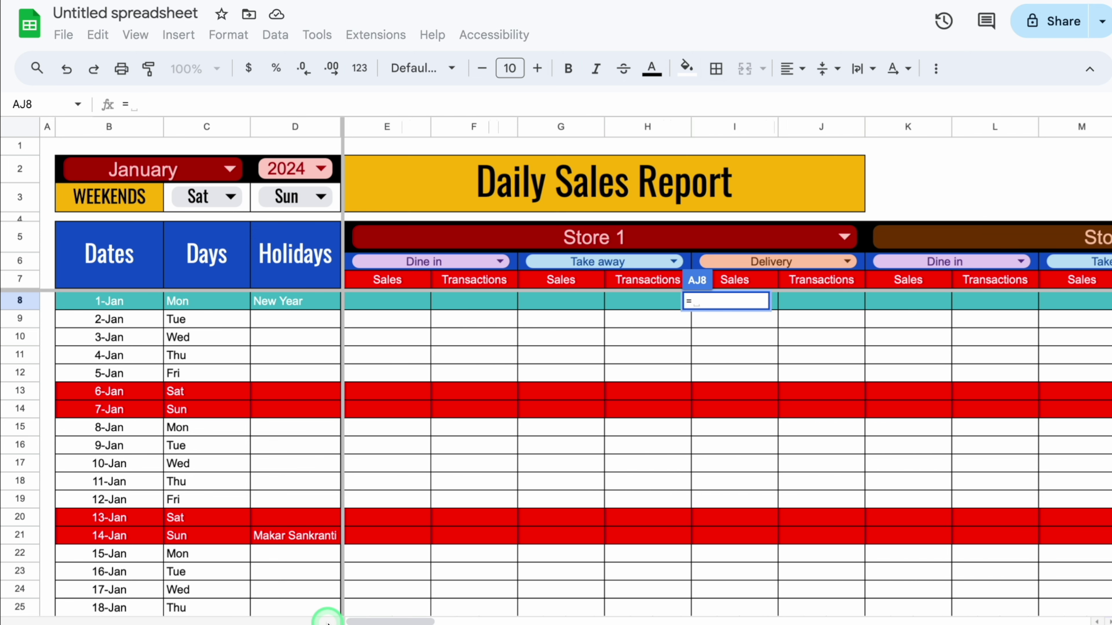
{"action": "left_click", "coordinate": [399, 309]}
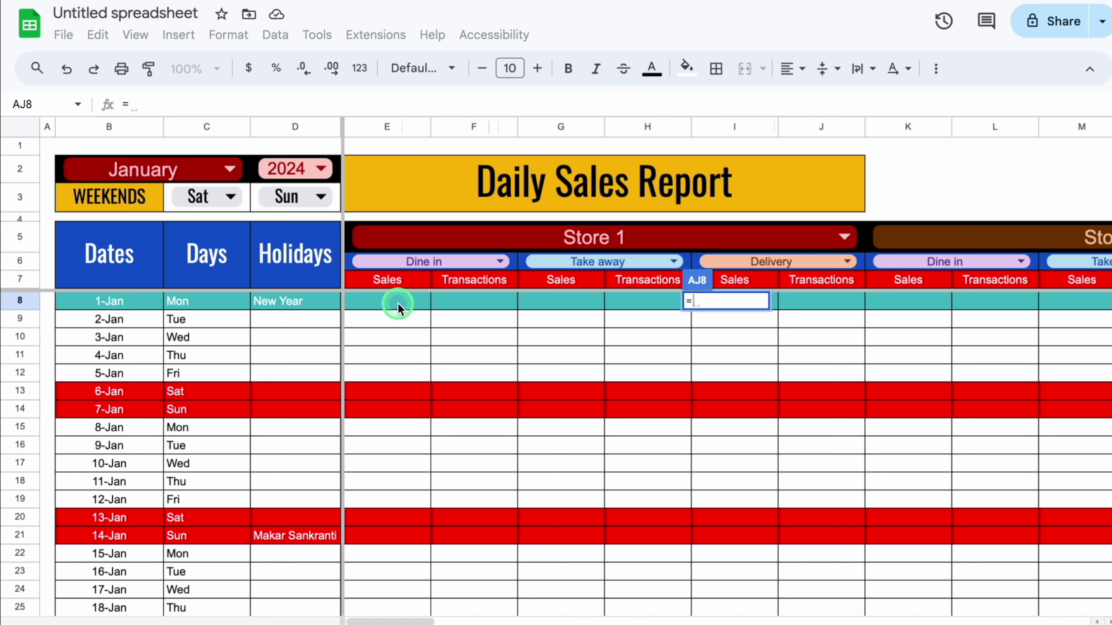
{"action": "left_click", "coordinate": [399, 308]}
{"action": "type", "text": "+"}
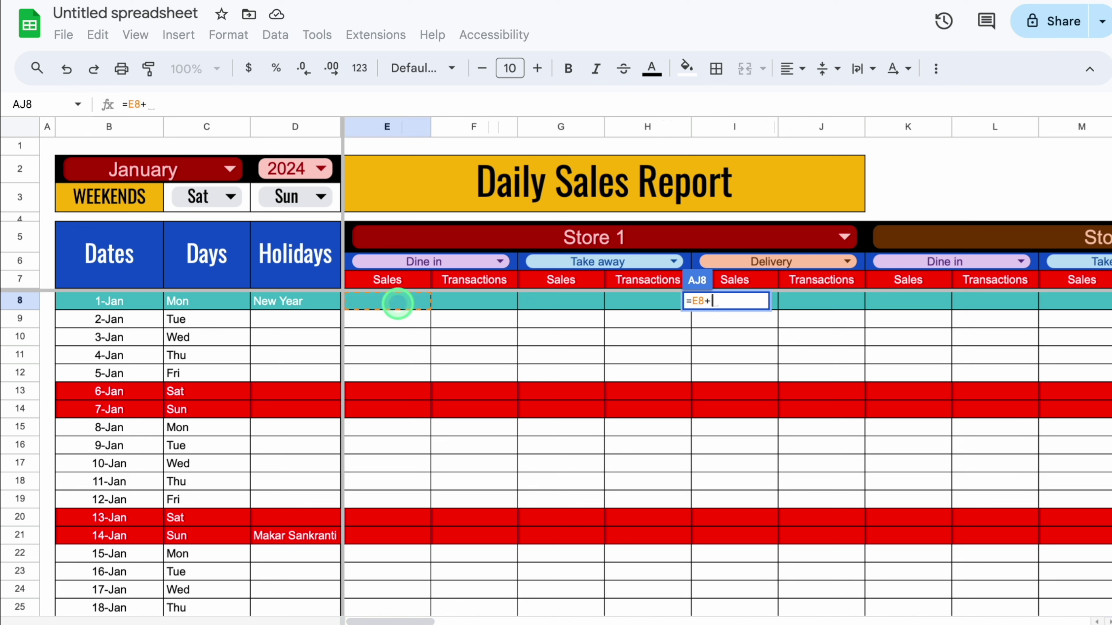
{"action": "left_click", "coordinate": [559, 303]}
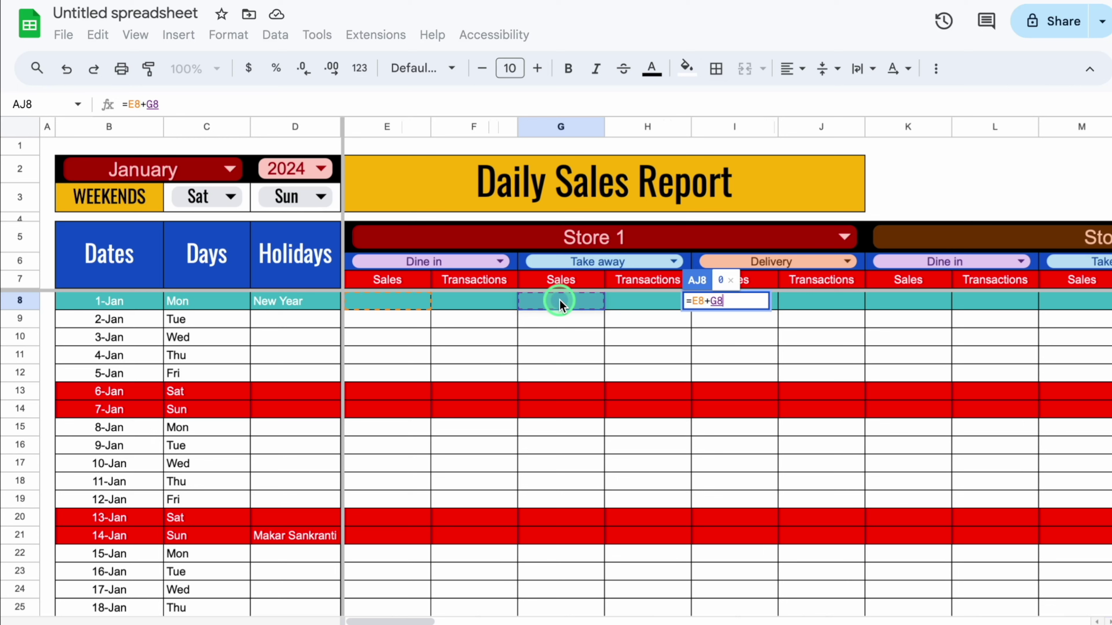
{"action": "type", "text": "+"}
{"action": "left_click", "coordinate": [774, 303]}
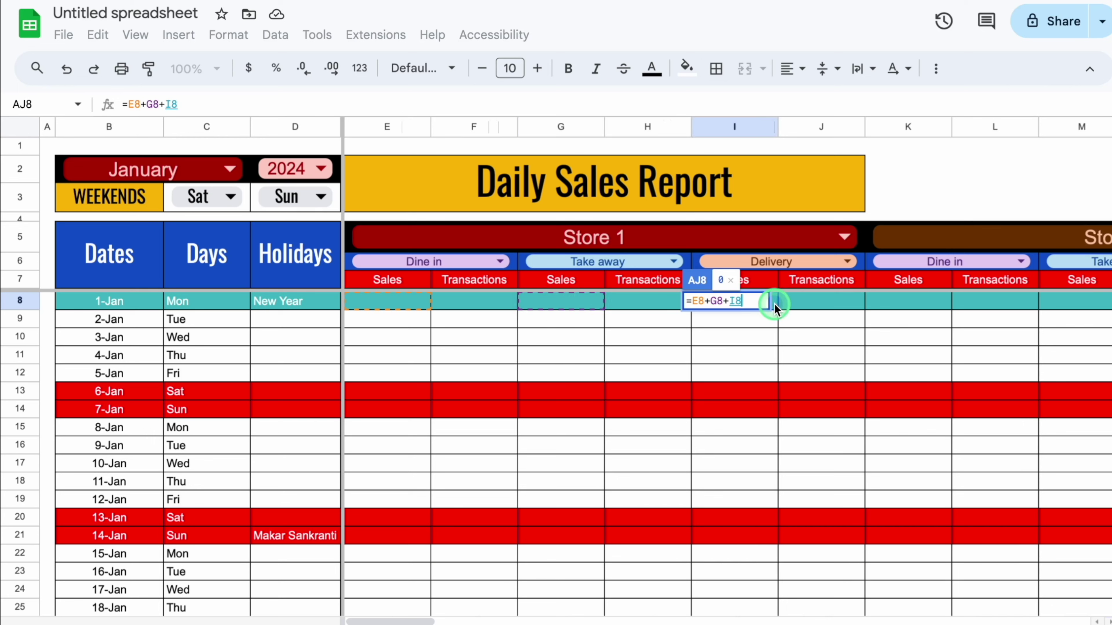
- Extend the AJ8 formula with Store 2's sales cells K8, M8 and O8
{"action": "type", "text": "+"}
{"action": "left_click", "coordinate": [904, 305]}
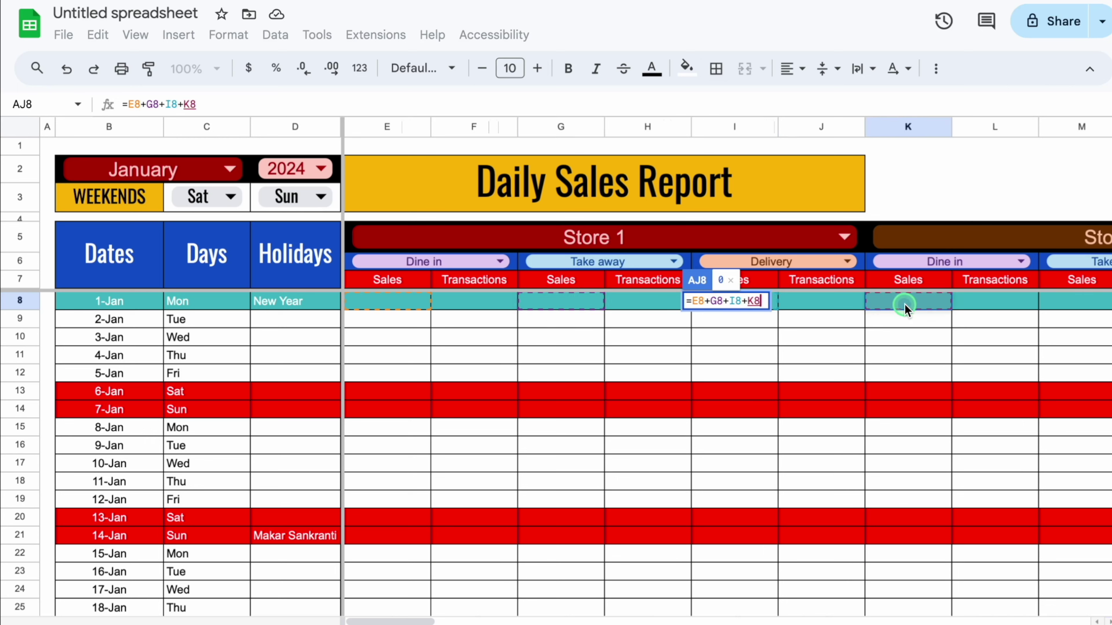
{"action": "type", "text": "+"}
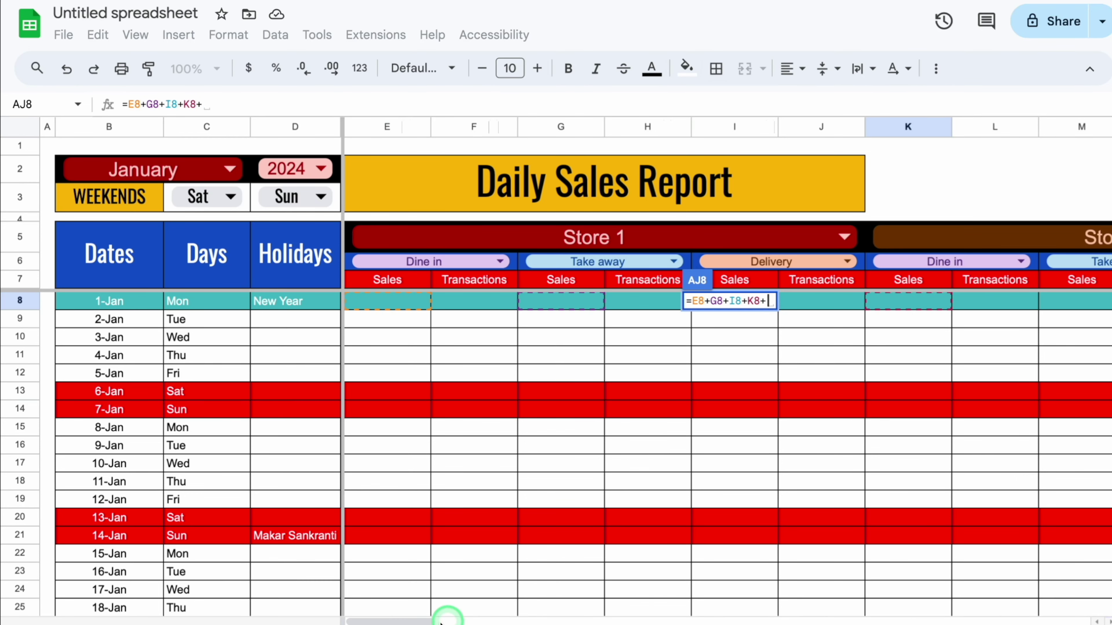
{"action": "scroll", "coordinate": [420, 619], "scroll_direction": "right", "scroll_amount": 10}
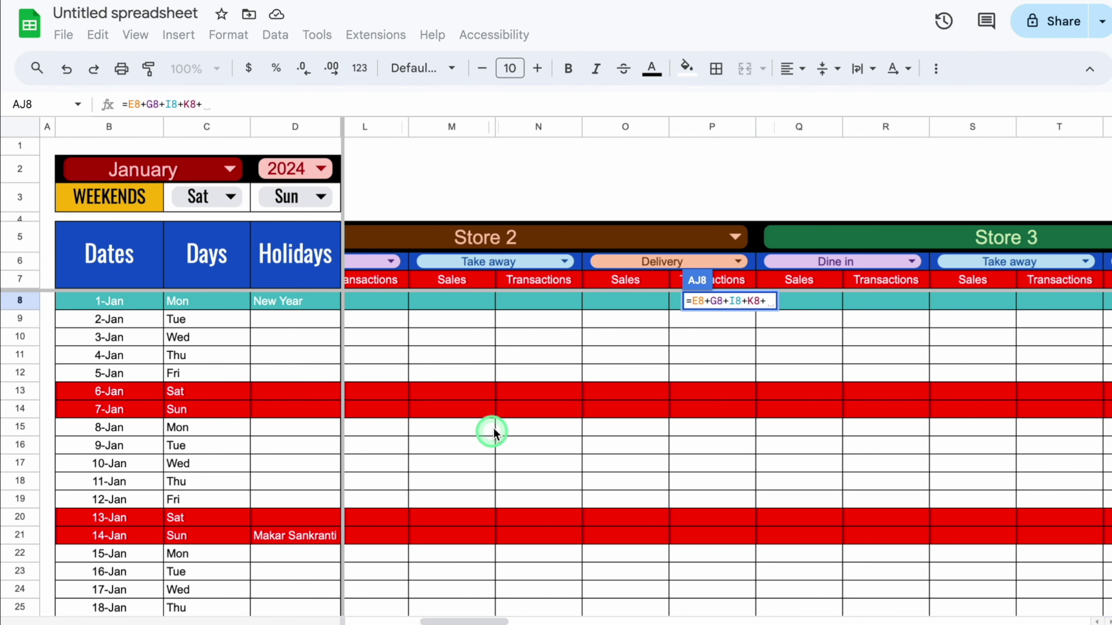
{"action": "left_click", "coordinate": [450, 303]}
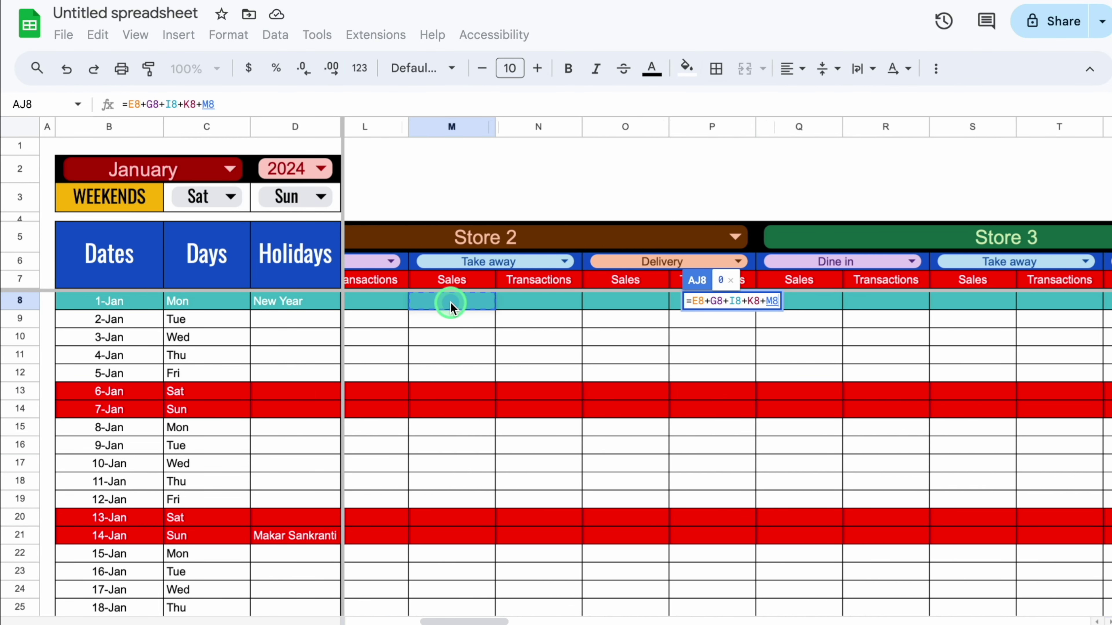
{"action": "type", "text": "+"}
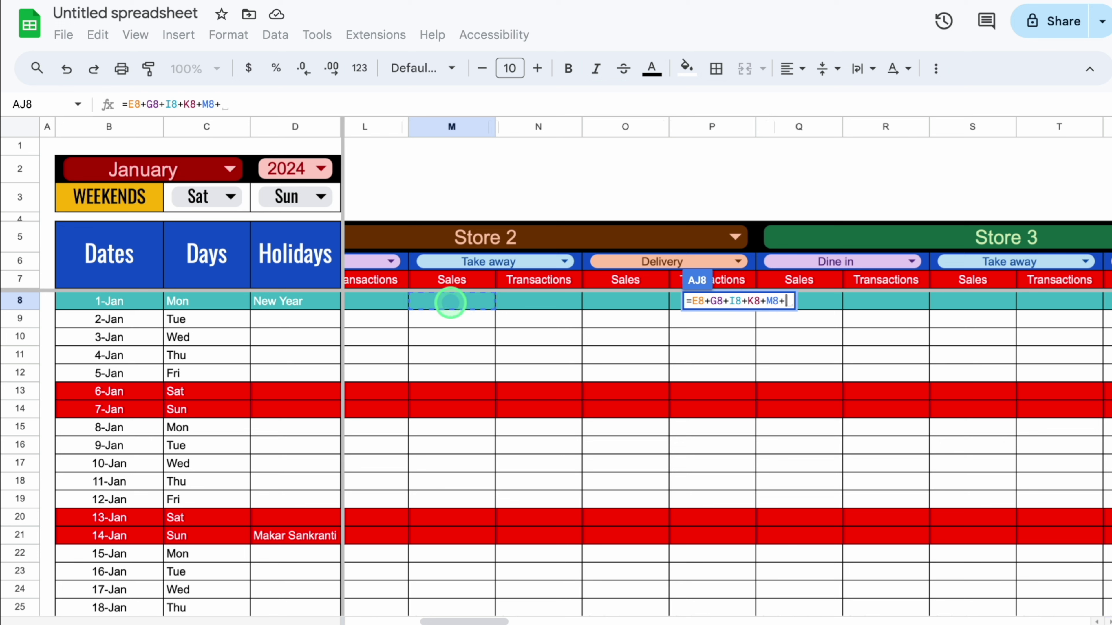
{"action": "left_click", "coordinate": [614, 303]}
- Extend the AJ8 formula with Store 3's sales cells Q8, S8 and U8
{"action": "type", "text": "+"}
{"action": "left_click", "coordinate": [832, 302]}
{"action": "type", "text": "+"}
{"action": "left_click", "coordinate": [961, 303]}
{"action": "type", "text": "+"}
{"action": "left_click_drag", "start_coordinate": [488, 621], "coordinate": [608, 622]}
{"action": "left_click", "coordinate": [524, 300]}
- Extend the AJ8 formula with Store 4's sales cells W8, Y8 and AA8
{"action": "type", "text": "+"}
{"action": "left_click", "coordinate": [434, 301]}
{"action": "type", "text": "+"}
{"action": "left_click", "coordinate": [596, 303]}
{"action": "type", "text": "+"}
{"action": "left_click", "coordinate": [459, 302]}
- Complete the AJ8 formula with Store 5's sales cells AC8, AE8 and AG8
{"action": "type", "text": "+"}
{"action": "left_click", "coordinate": [641, 303]}
{"action": "type", "text": "+"}
{"action": "scroll", "coordinate": [547, 343], "scroll_direction": "right", "scroll_amount": 6}
{"action": "left_click", "coordinate": [514, 302]}
{"action": "type", "text": "+"}
{"action": "left_click", "coordinate": [477, 301]}
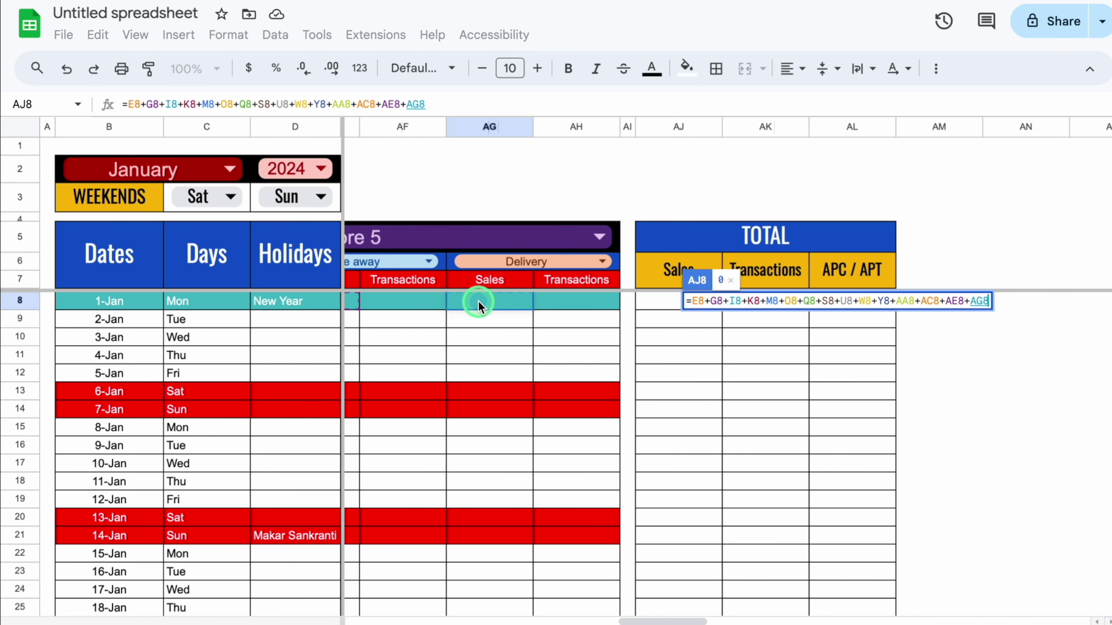
{"action": "key", "text": "Return"}
- Center the value in AJ8 horizontally
{"action": "left_click", "coordinate": [666, 298]}
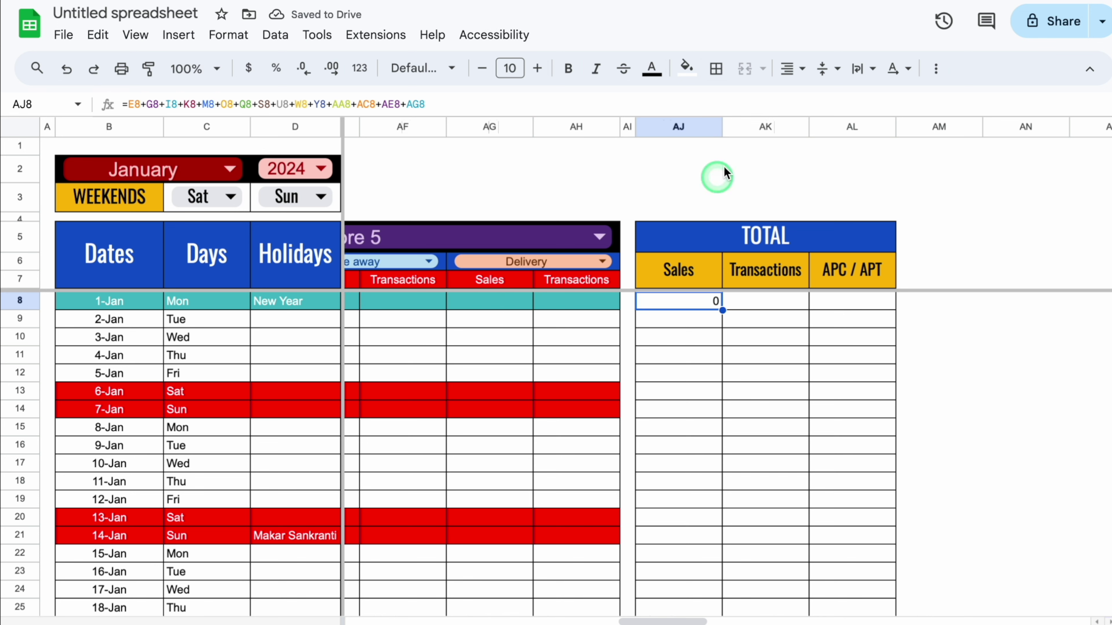
{"action": "left_click", "coordinate": [792, 68]}
{"action": "left_click", "coordinate": [821, 101]}
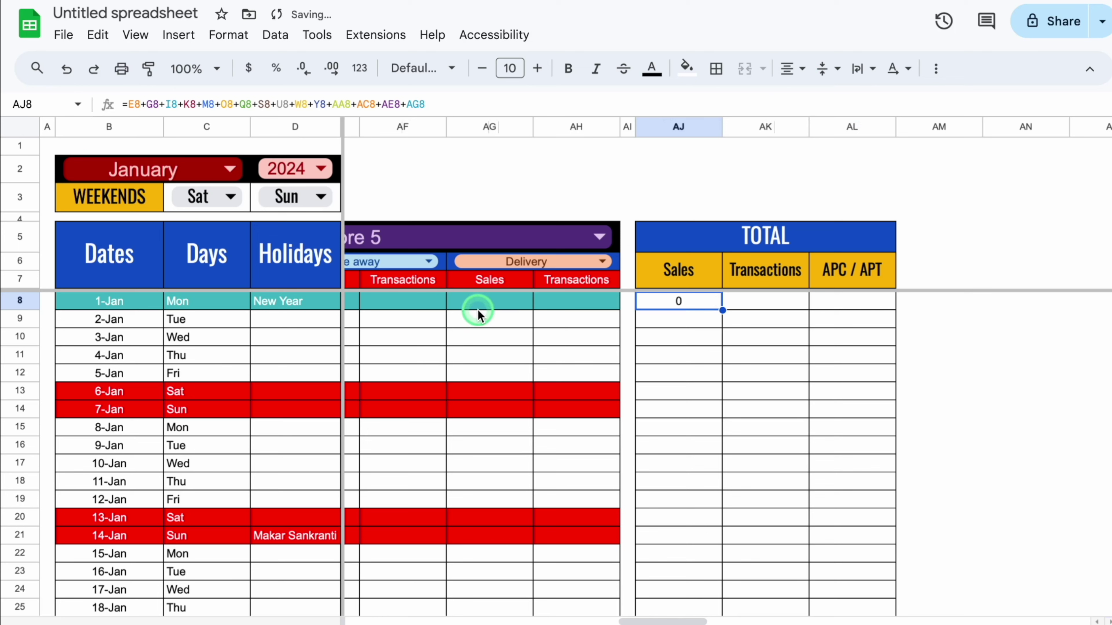
- Test the AJ8 total by entering 100 as Store 5's Delivery sales in AG8, and clear the entry again
{"action": "left_click", "coordinate": [476, 301]}
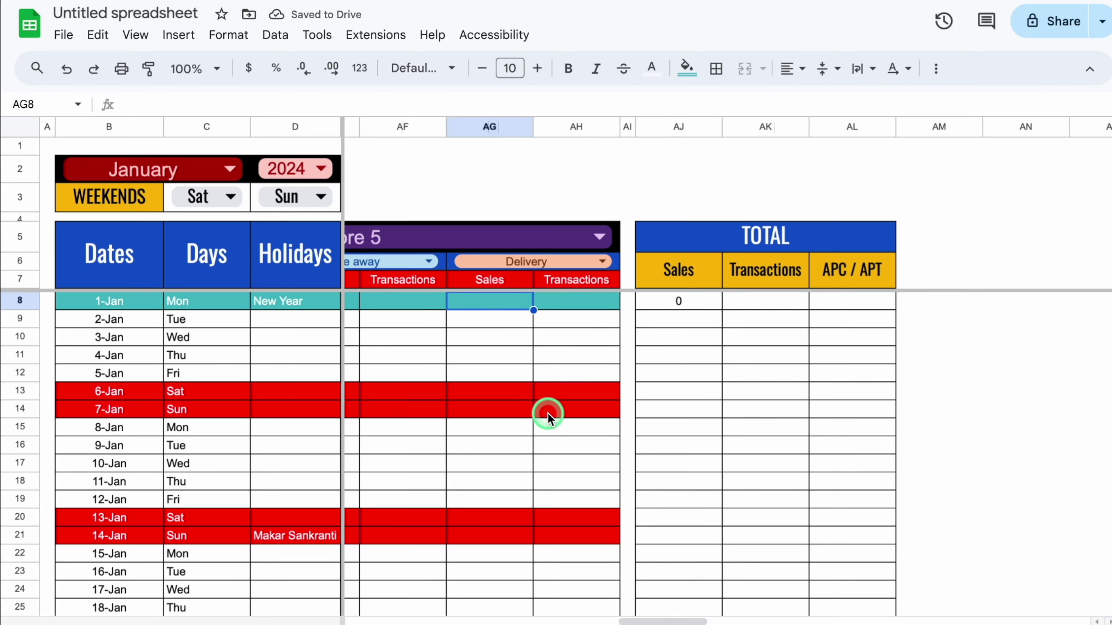
{"action": "type", "text": "100"}
{"action": "key", "text": "Tab"}
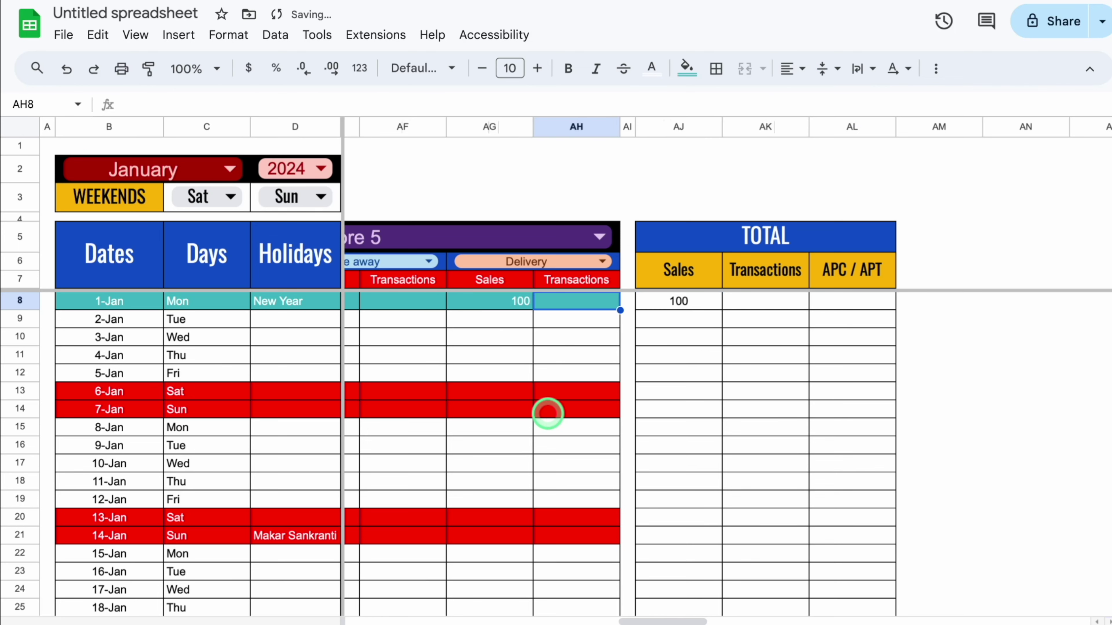
{"action": "left_click", "coordinate": [504, 302]}
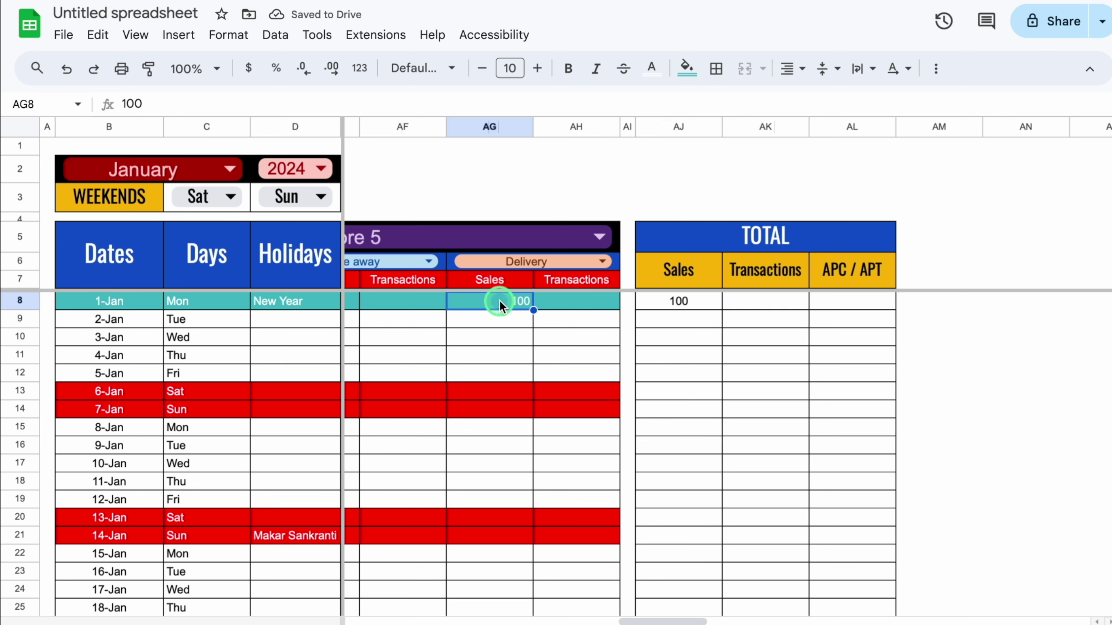
{"action": "key", "text": "Delete"}
- Fill the AJ8 total formula across into AK8 and enter =AJ8/AK8 as the APC / APT in AL8
{"action": "left_click", "coordinate": [703, 302]}
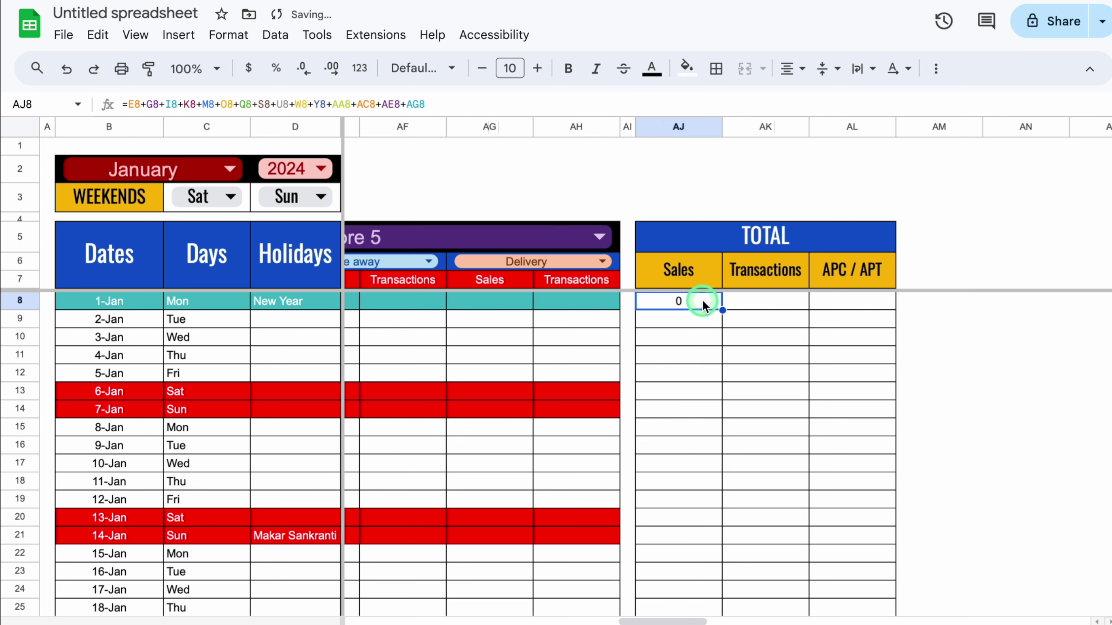
{"action": "left_click_drag", "start_coordinate": [722, 311], "coordinate": [784, 309]}
{"action": "left_click", "coordinate": [859, 300]}
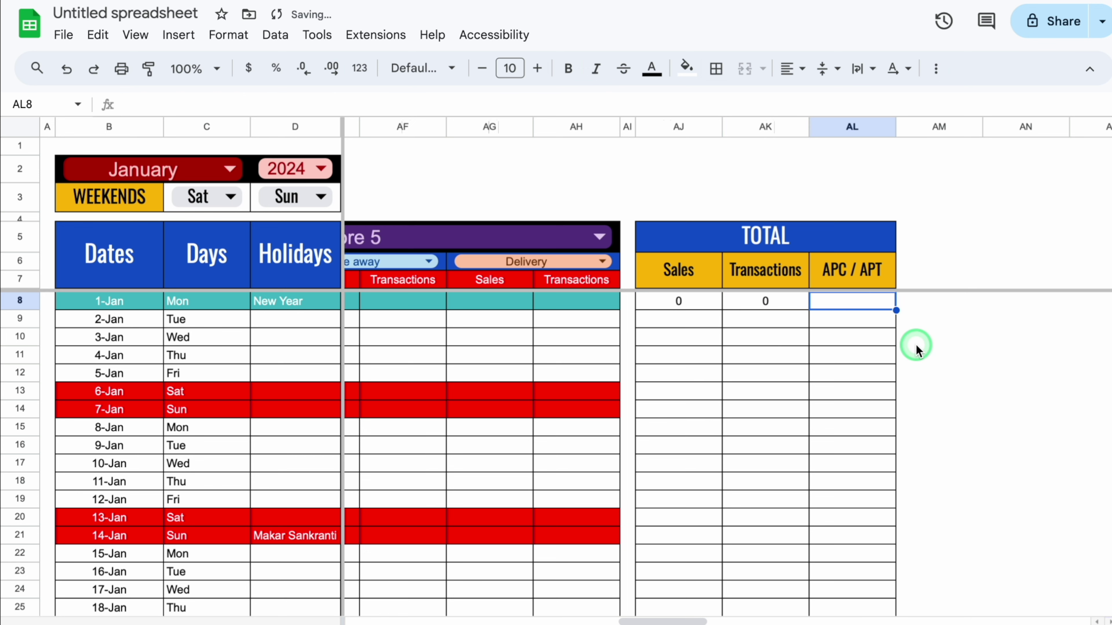
{"action": "type", "text": "="}
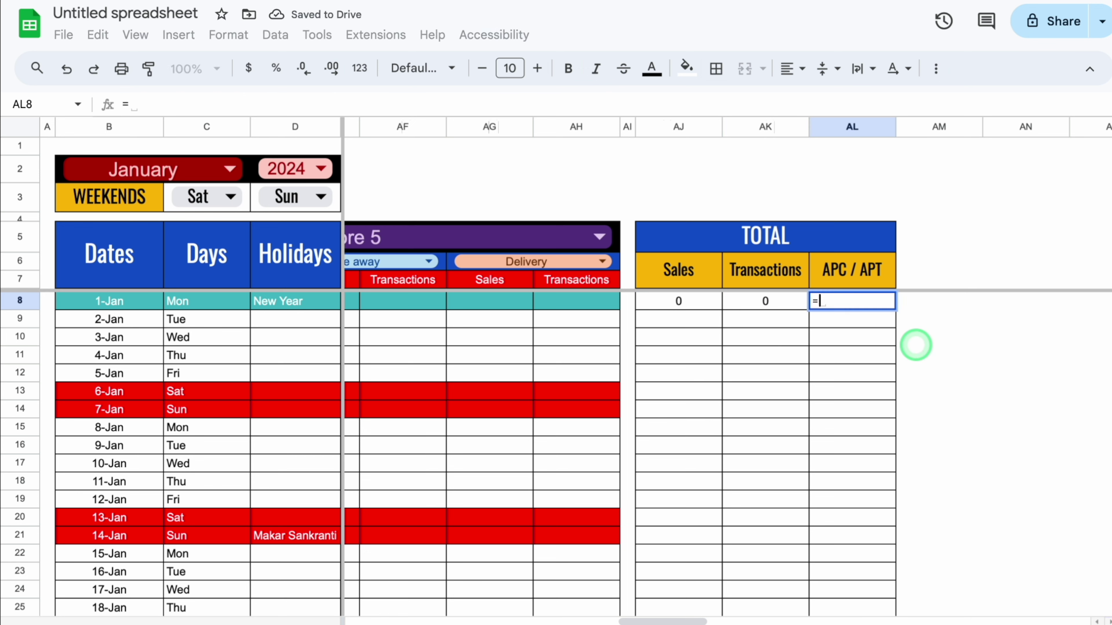
{"action": "left_click", "coordinate": [699, 301]}
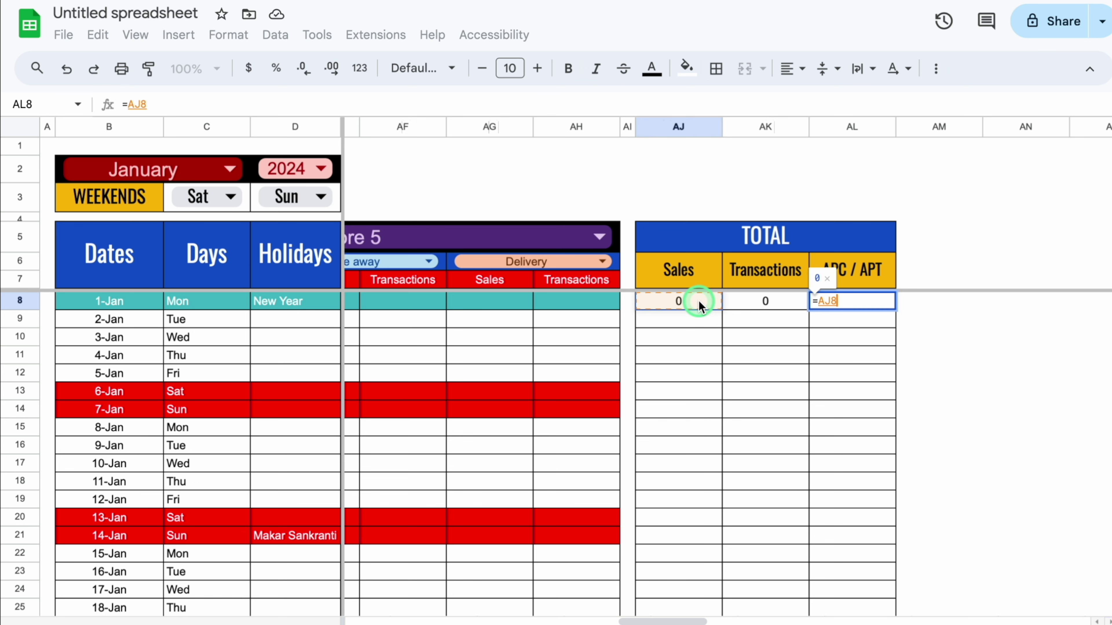
{"action": "type", "text": "/"}
{"action": "left_click", "coordinate": [771, 300]}
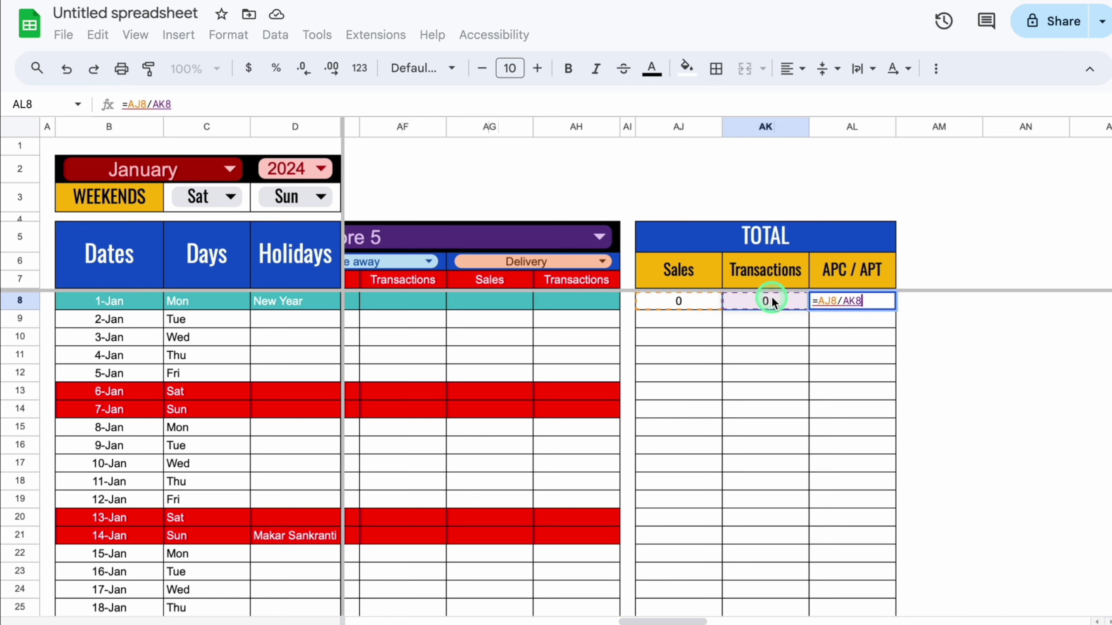
{"action": "key", "text": "Return"}
- Wrap the AL8 formula in IFERROR with an empty-text fallback: =iferror(AJ8/AK8,"")
{"action": "mouse_move", "coordinate": [866, 302]}
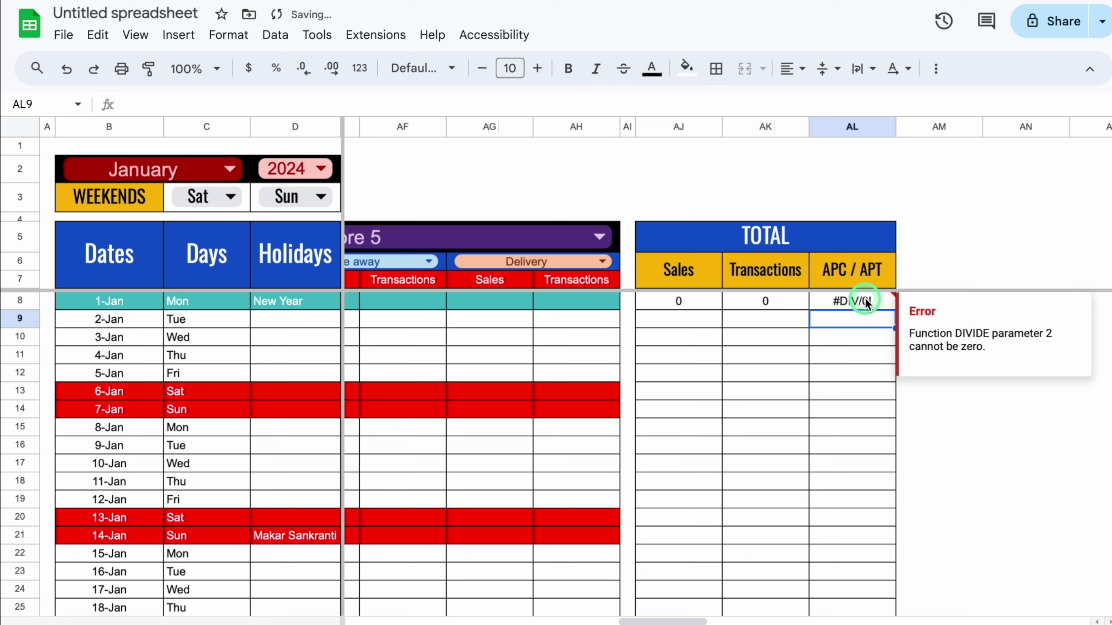
{"action": "left_click", "coordinate": [866, 303]}
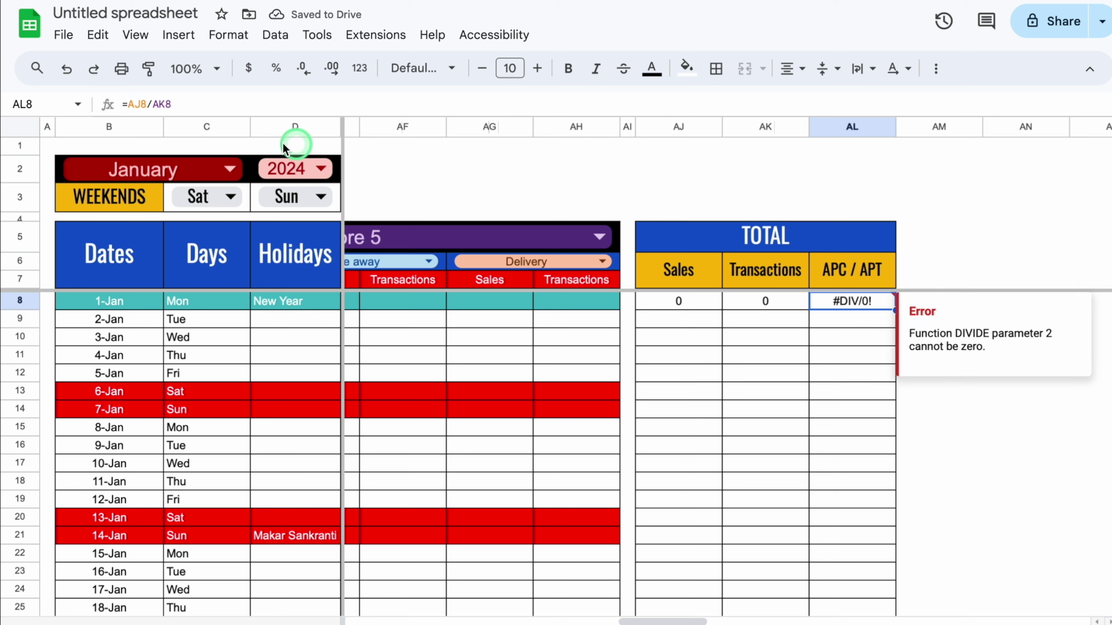
{"action": "left_click", "coordinate": [138, 105]}
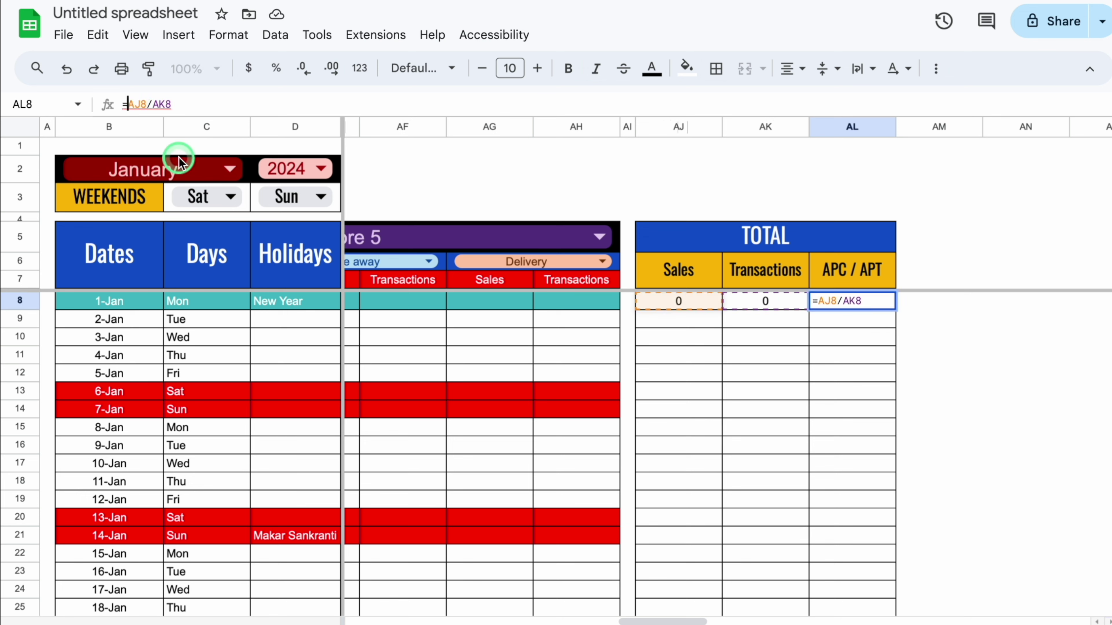
{"action": "type", "text": "iferror"}
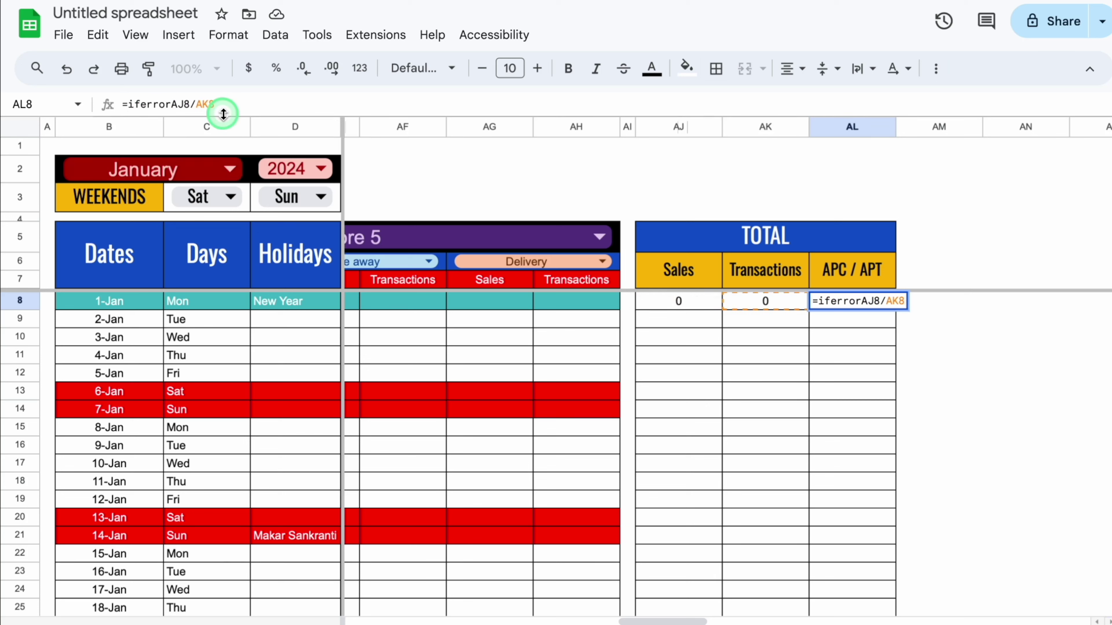
{"action": "type", "text": "("}
{"action": "left_click", "coordinate": [246, 103]}
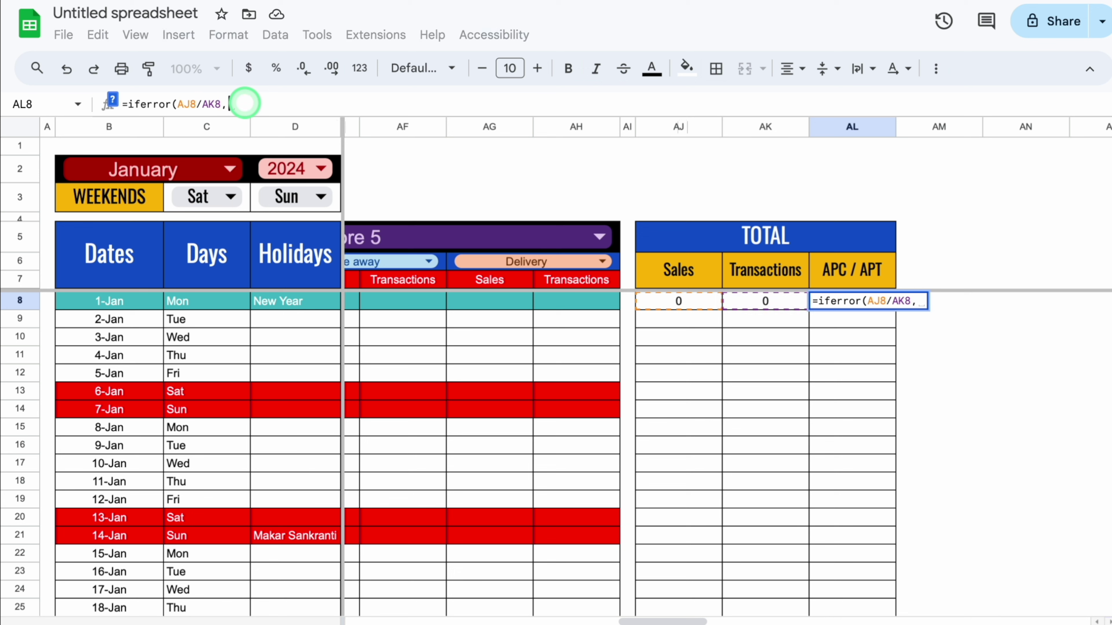
{"action": "type", "text": ",\"\""}
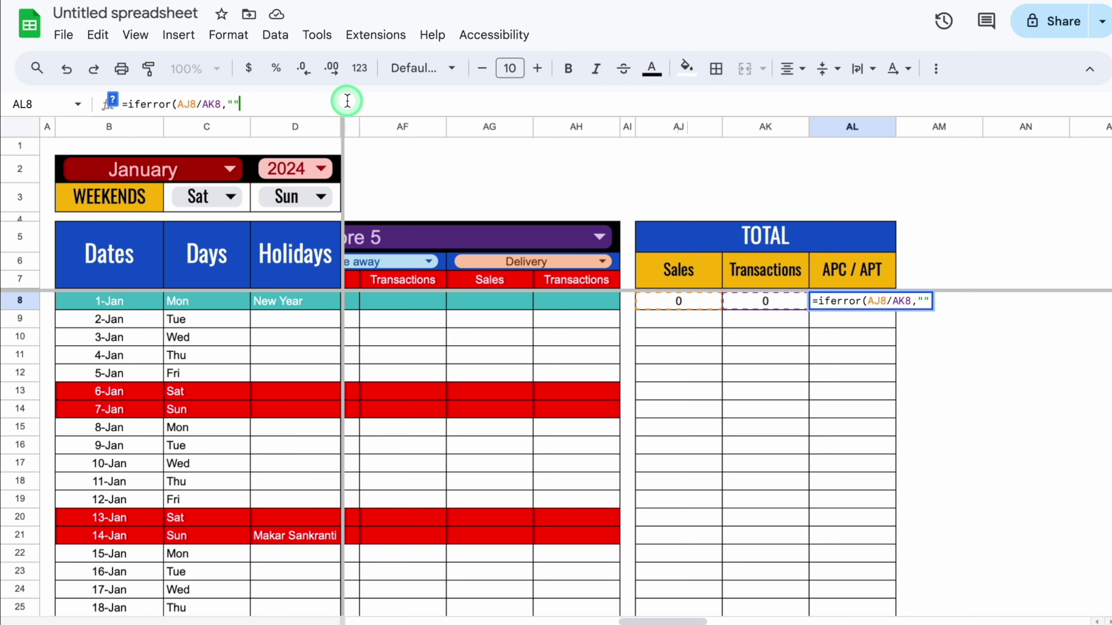
{"action": "type", "text": ")"}
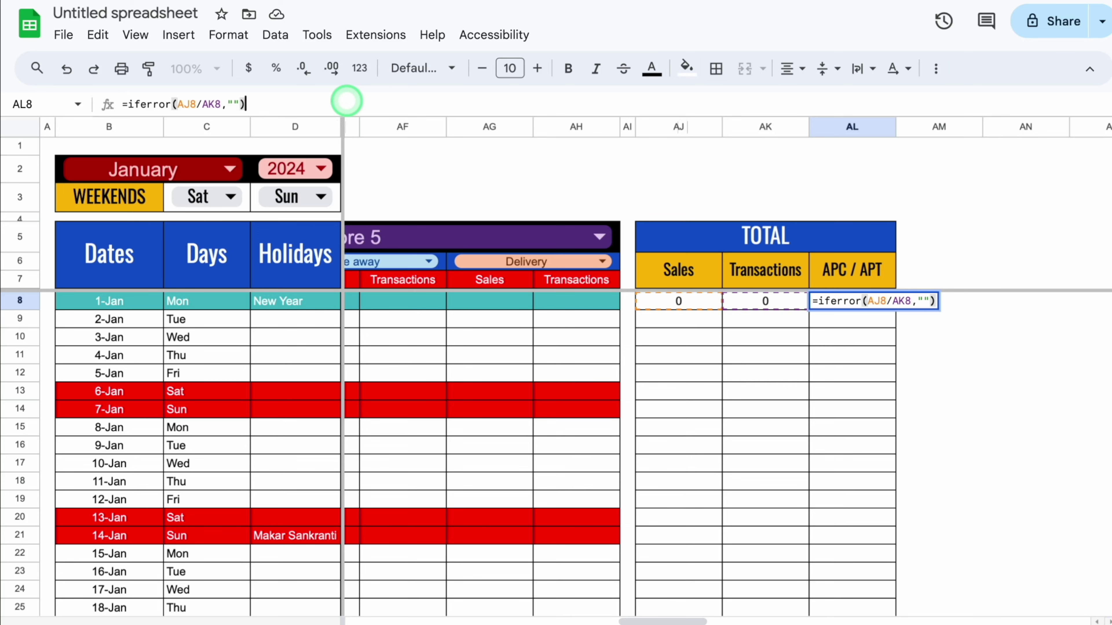
{"action": "key", "text": "Return"}
- Change the IFERROR fallback in AL8 to "0"
{"action": "left_click", "coordinate": [849, 300]}
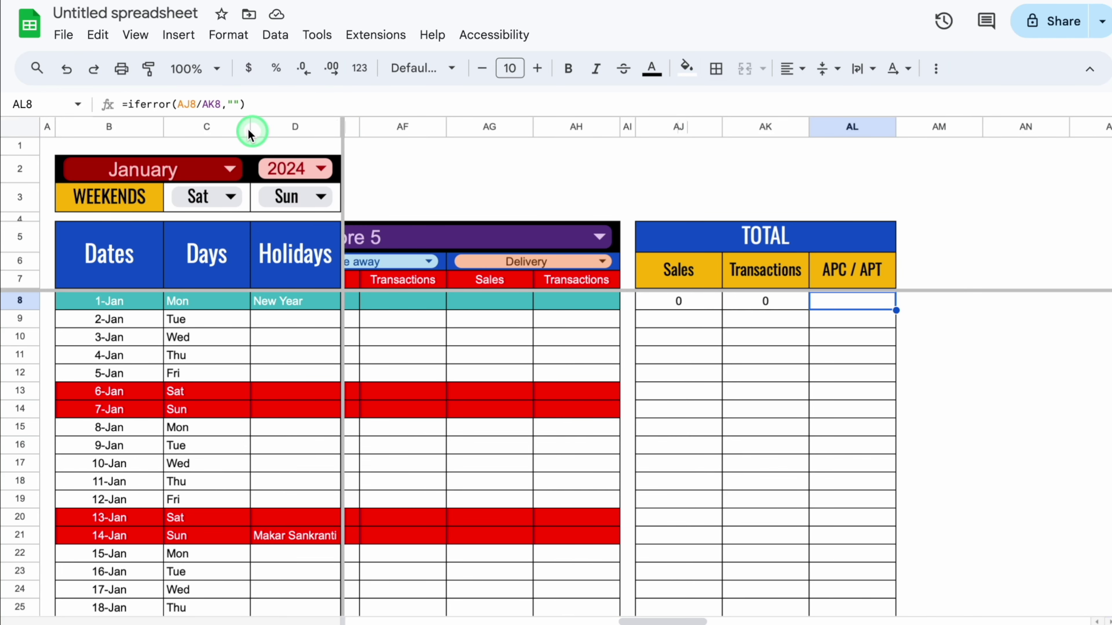
{"action": "left_click", "coordinate": [233, 105]}
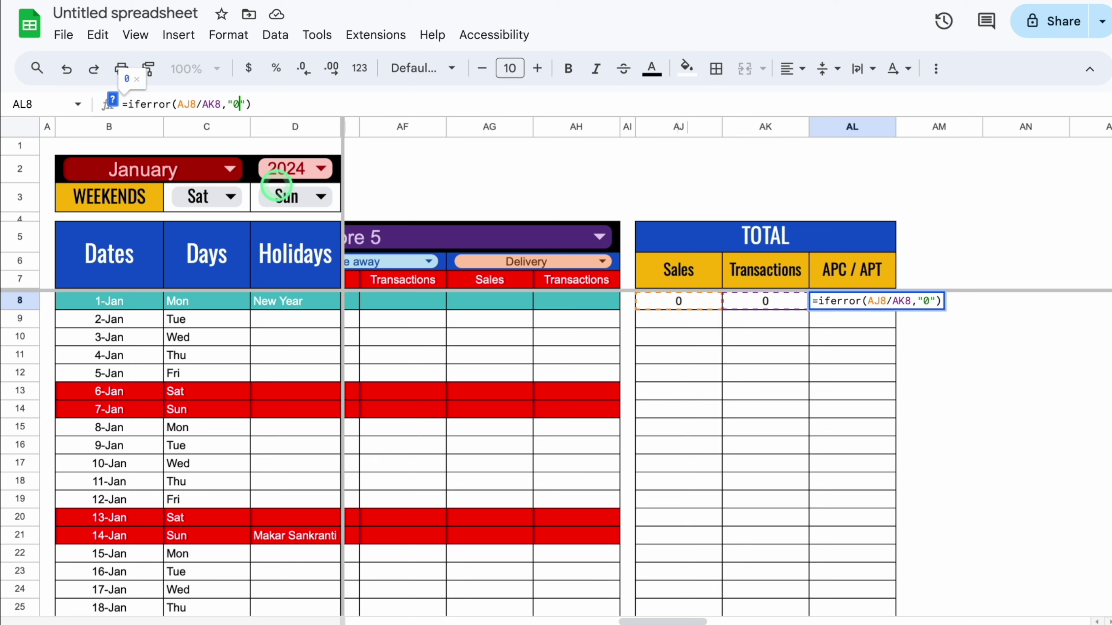
{"action": "key", "text": "Return"}
- Center the APC / APT value in AL8 horizontally
{"action": "left_click", "coordinate": [839, 303]}
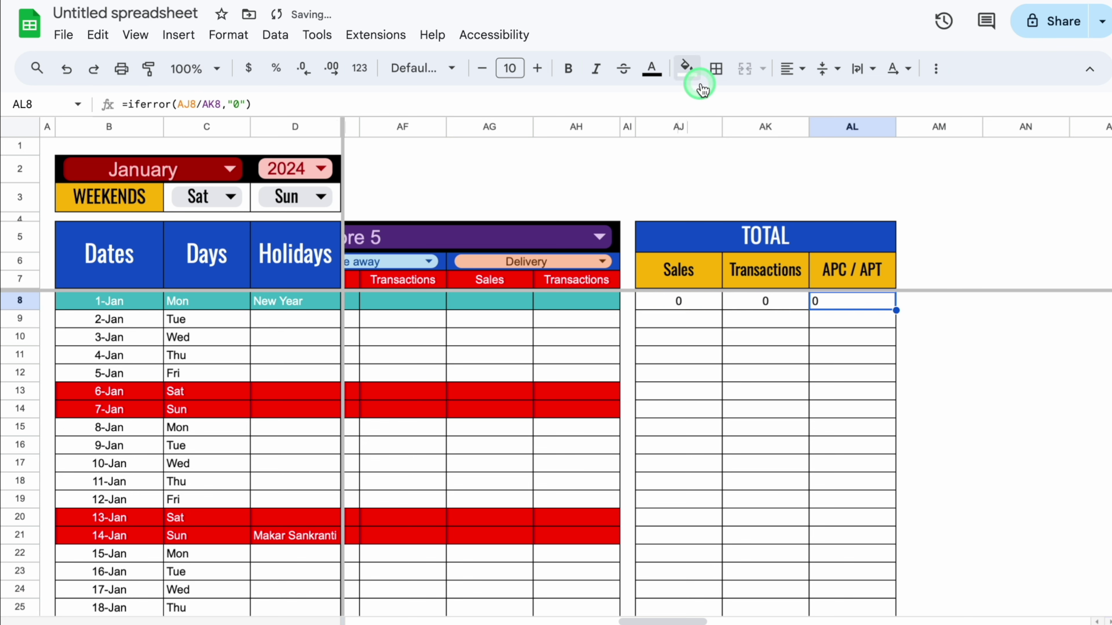
{"action": "left_click", "coordinate": [789, 69]}
{"action": "left_click", "coordinate": [820, 105]}
{"action": "left_click", "coordinate": [695, 302]}
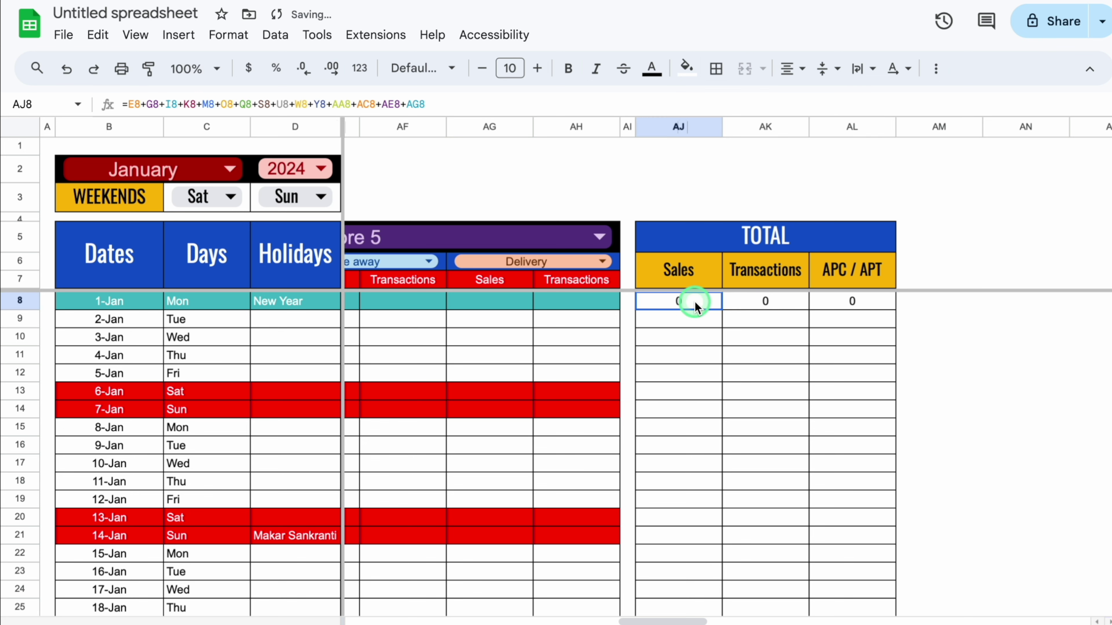
- Fill the TOTAL formulas in AJ8:AL8 down through row 38
{"action": "left_click", "coordinate": [820, 303], "text": "shift"}
{"action": "left_click_drag", "start_coordinate": [896, 311], "coordinate": [896, 311]}
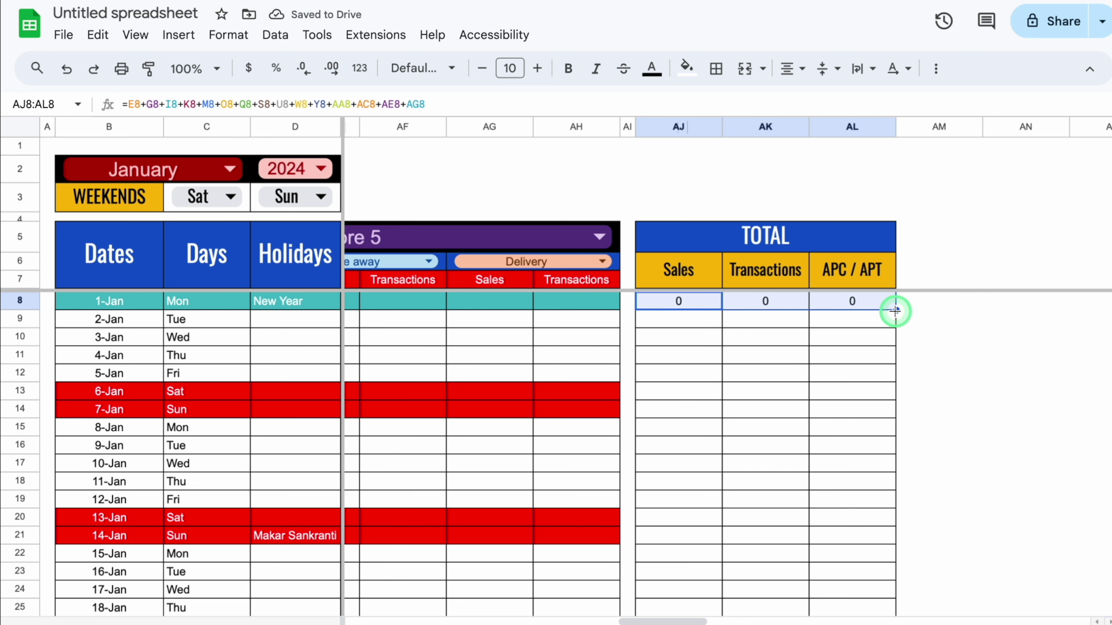
{"action": "left_click_drag", "start_coordinate": [895, 513], "coordinate": [879, 497]}
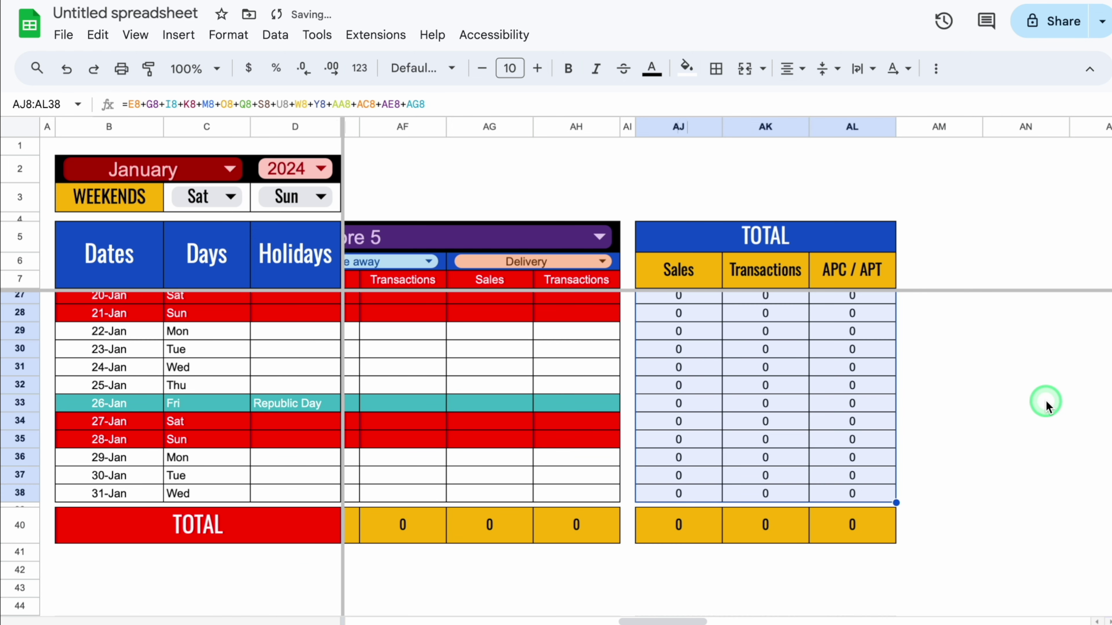
{"action": "scroll", "coordinate": [569, 451], "scroll_direction": "up", "scroll_amount": 6}
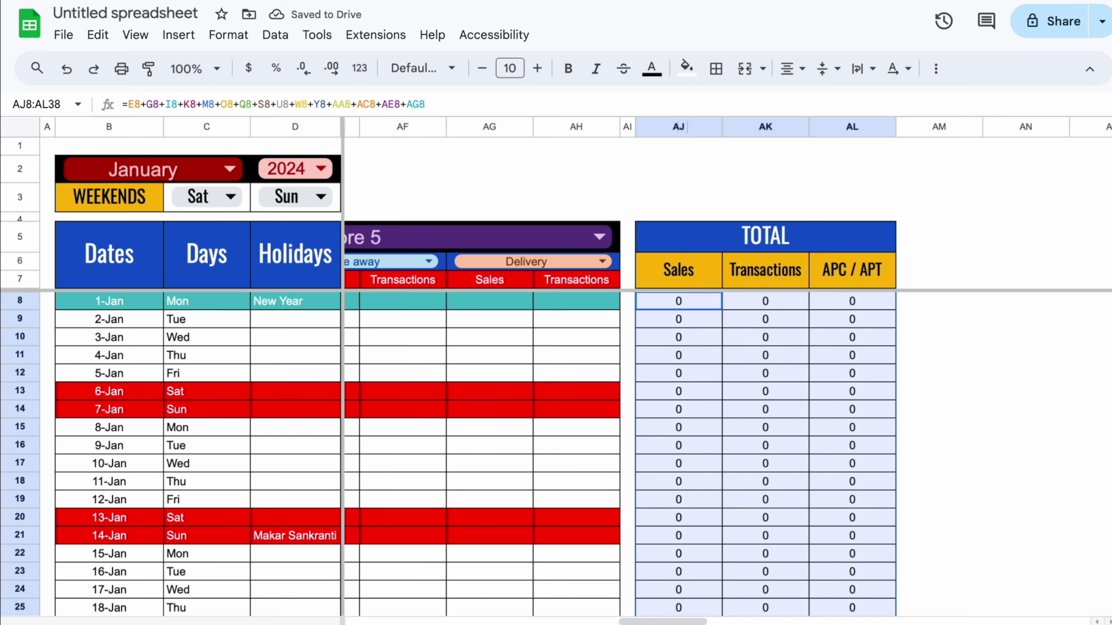
- Duplicate the January sheet as a new sheet named February and set its month selector to February
{"action": "left_click_drag", "start_coordinate": [674, 620], "coordinate": [403, 620]}
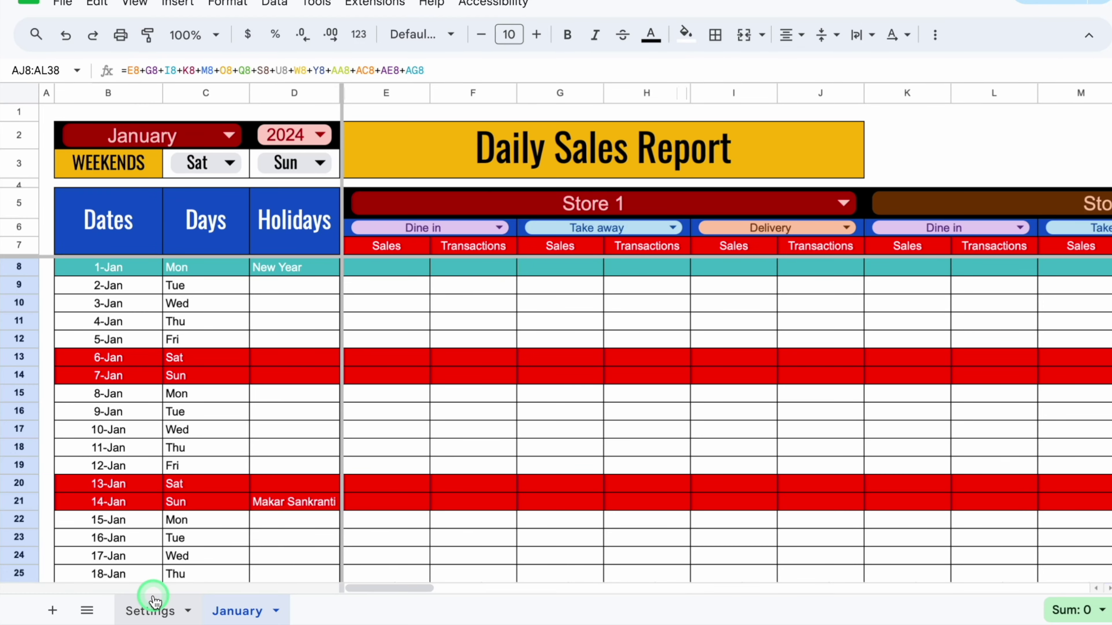
{"action": "right_click", "coordinate": [237, 617]}
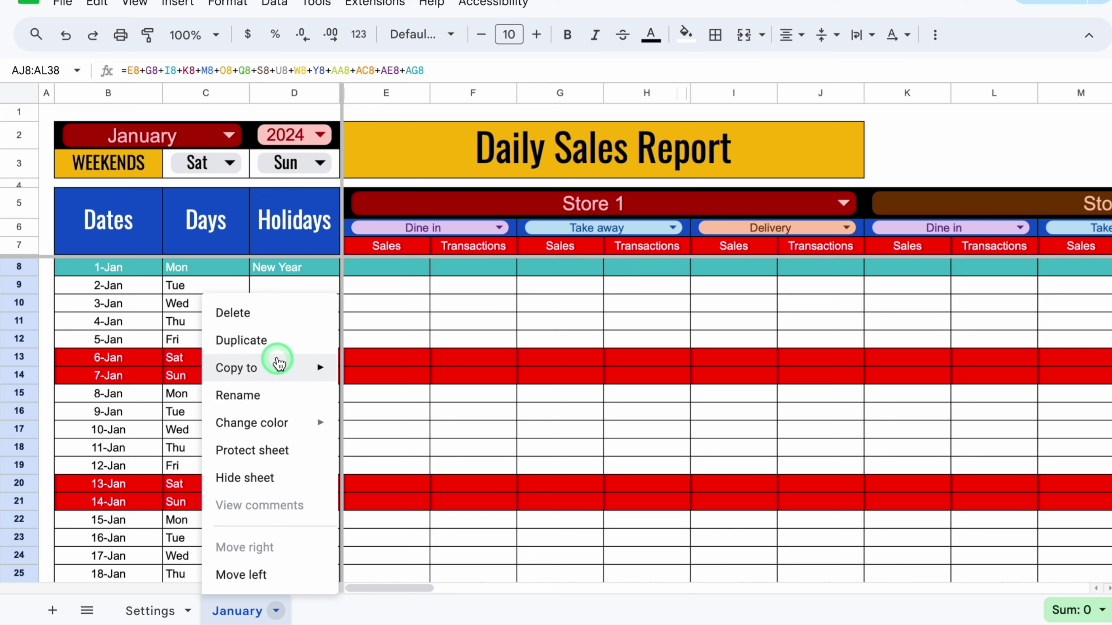
{"action": "left_click", "coordinate": [263, 341]}
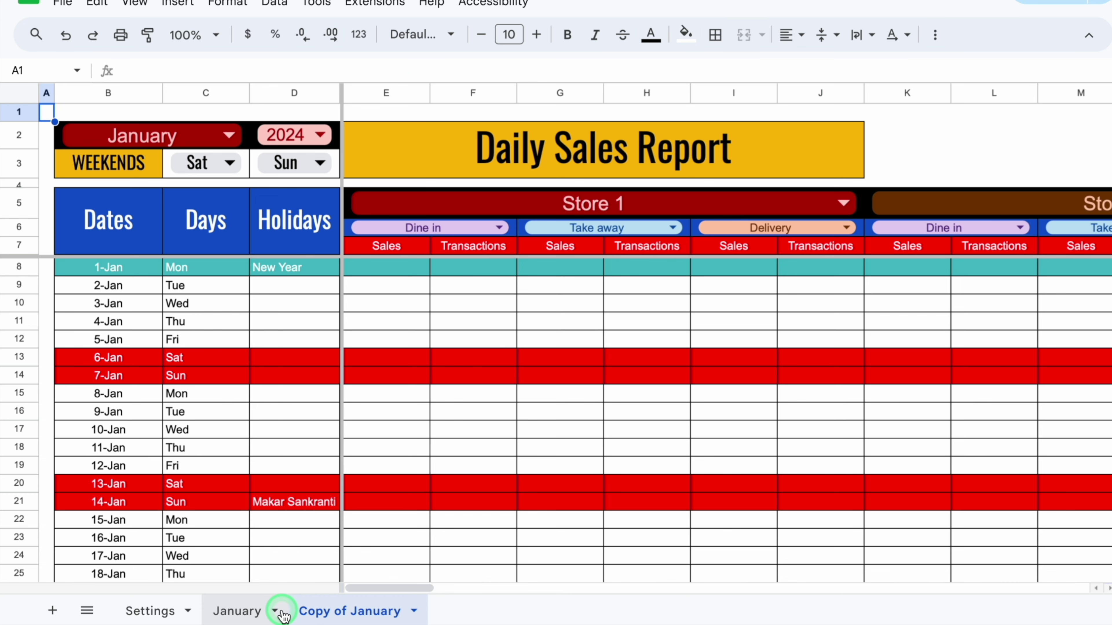
{"action": "double_click", "coordinate": [335, 617]}
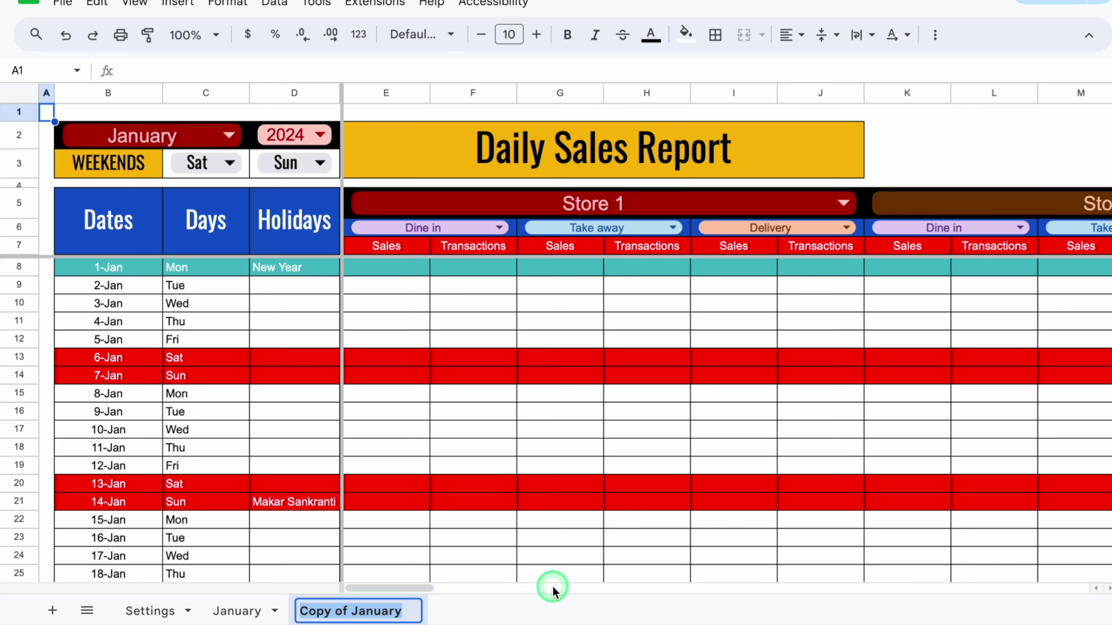
{"action": "type", "text": "February"}
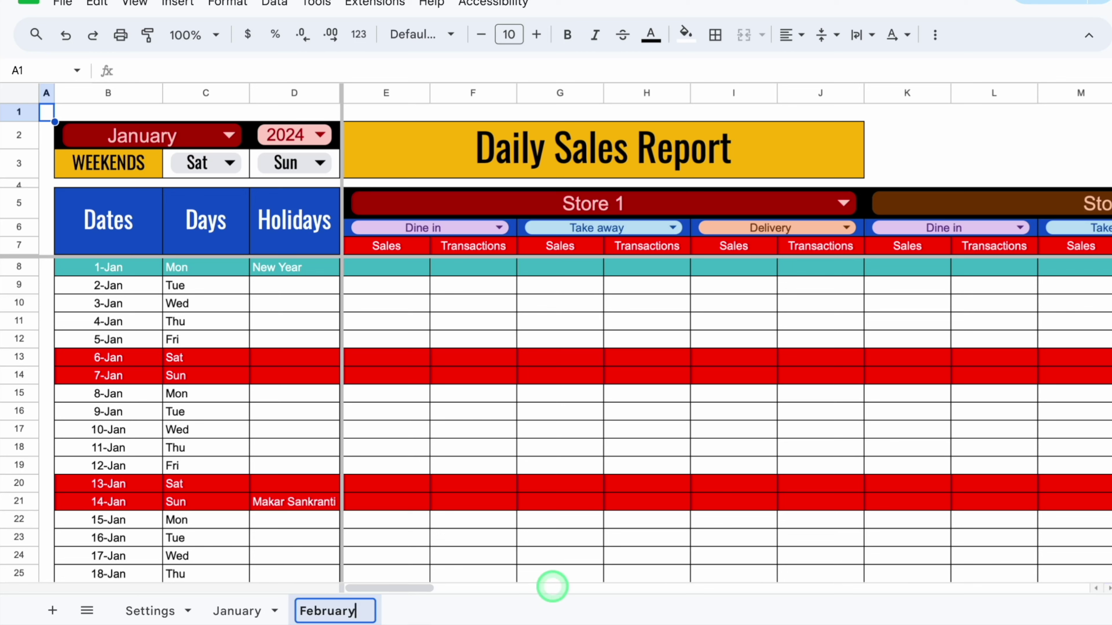
{"action": "left_click", "coordinate": [229, 135]}
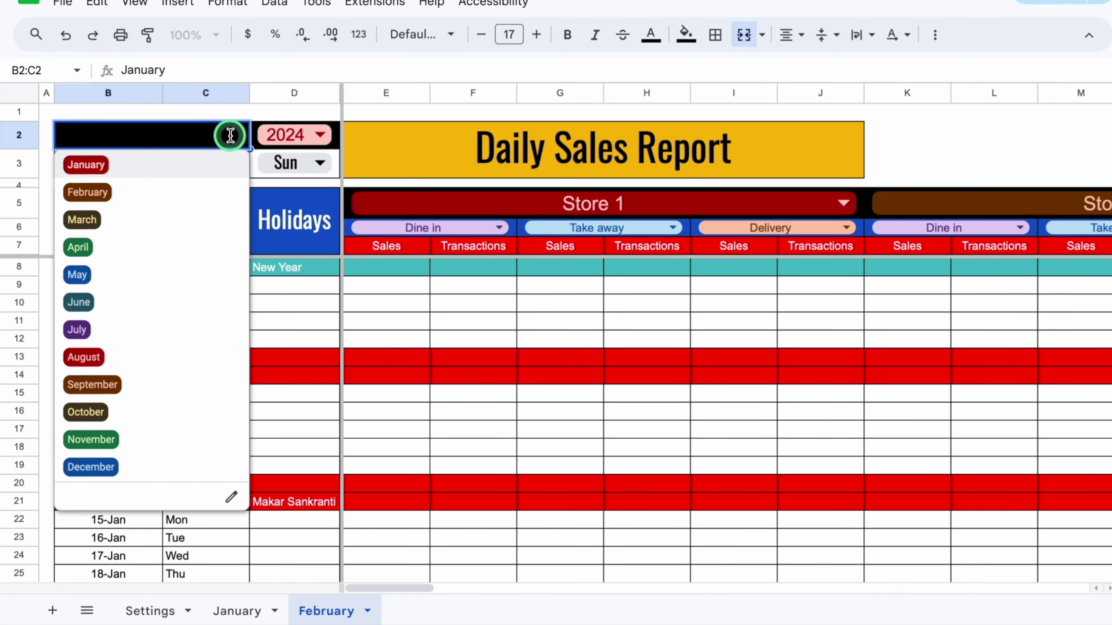
{"action": "left_click", "coordinate": [107, 191]}
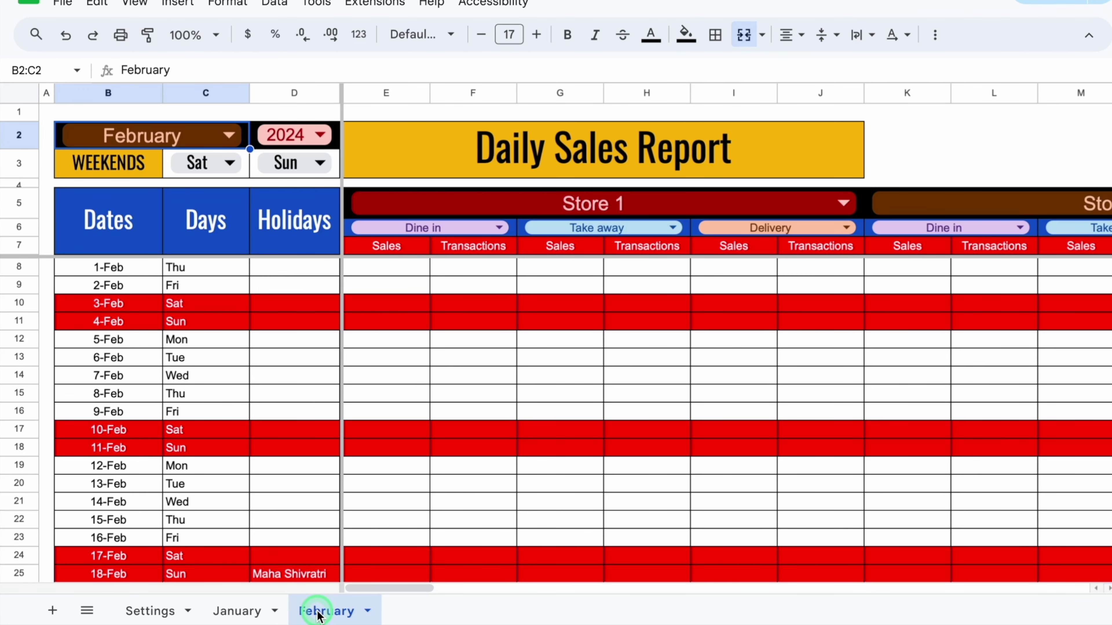
- Duplicate the February sheet as a new sheet named March and set its month selector to March
{"action": "right_click", "coordinate": [318, 613]}
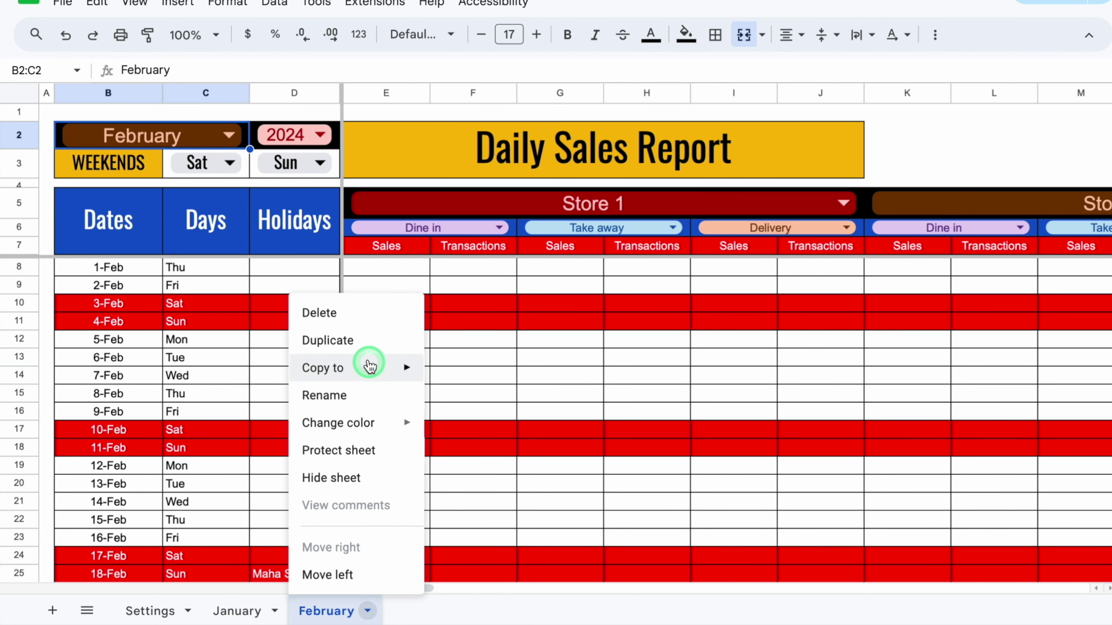
{"action": "left_click", "coordinate": [360, 340]}
{"action": "double_click", "coordinate": [439, 613]}
{"action": "type", "text": "March"}
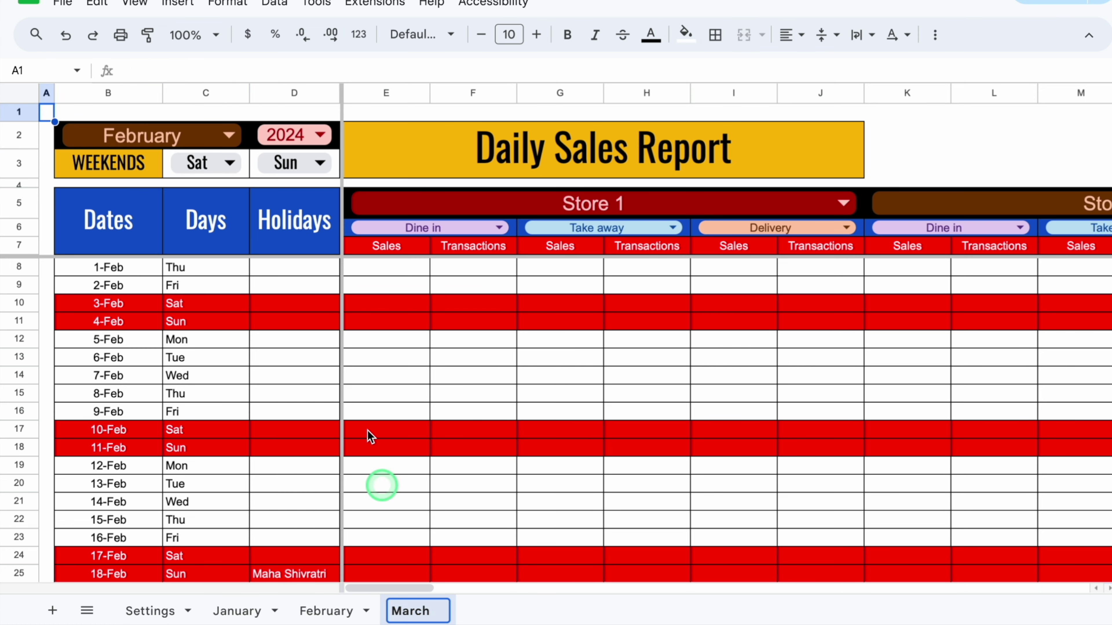
{"action": "left_click", "coordinate": [229, 132]}
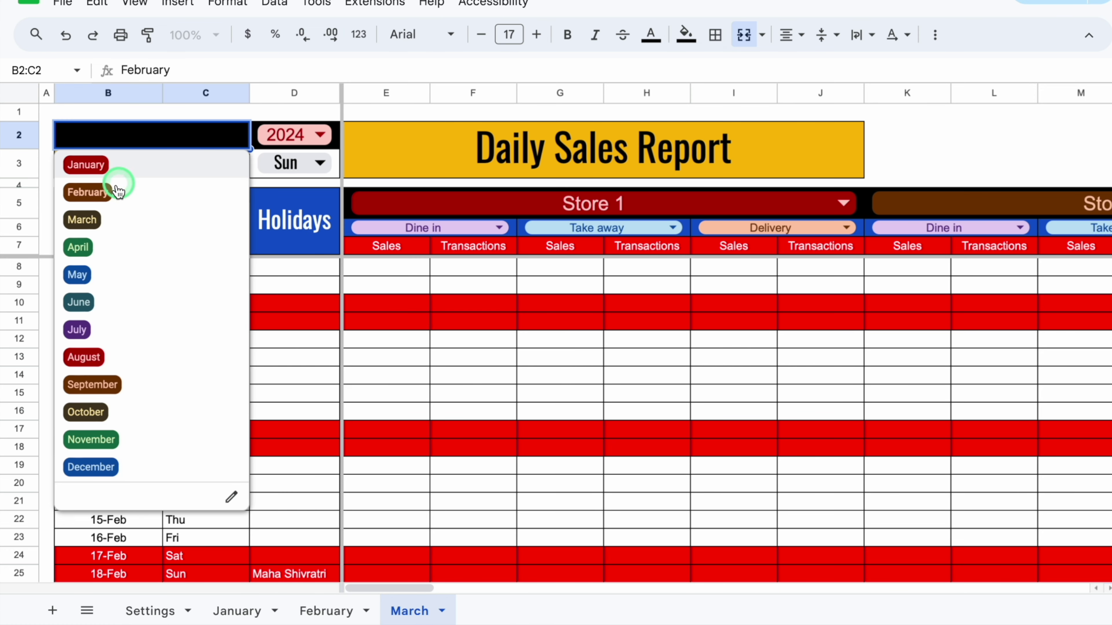
{"action": "left_click", "coordinate": [88, 220]}
- Duplicate the March sheet and rename the copy April
{"action": "right_click", "coordinate": [412, 611]}
{"action": "left_click", "coordinate": [452, 340]}
{"action": "double_click", "coordinate": [513, 611]}
{"action": "type", "text": "A"}
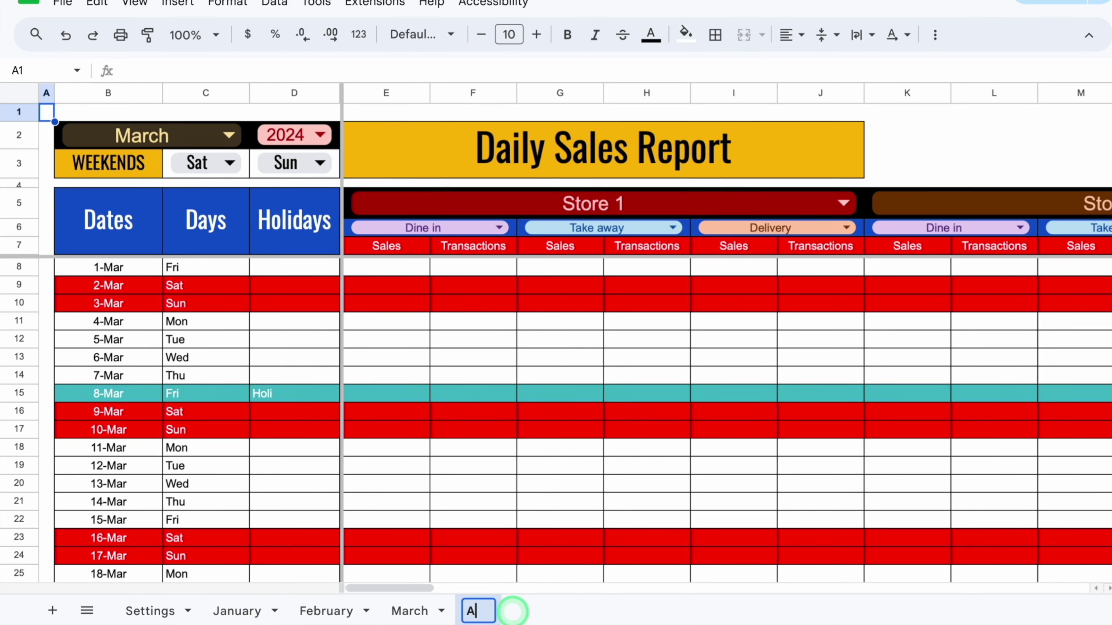
{"action": "type", "text": "pril"}
{"action": "key", "text": "Return"}
- Duplicate the April sheet as a new sheet named May and set its month selector to May
{"action": "right_click", "coordinate": [481, 611]}
{"action": "left_click", "coordinate": [551, 561]}
{"action": "double_click", "coordinate": [578, 611]}
{"action": "type", "text": "May"}
{"action": "left_click", "coordinate": [228, 135]}
- Duplicate the May sheet as a new sheet named June and set its month selector to June
{"action": "right_click", "coordinate": [545, 611]}
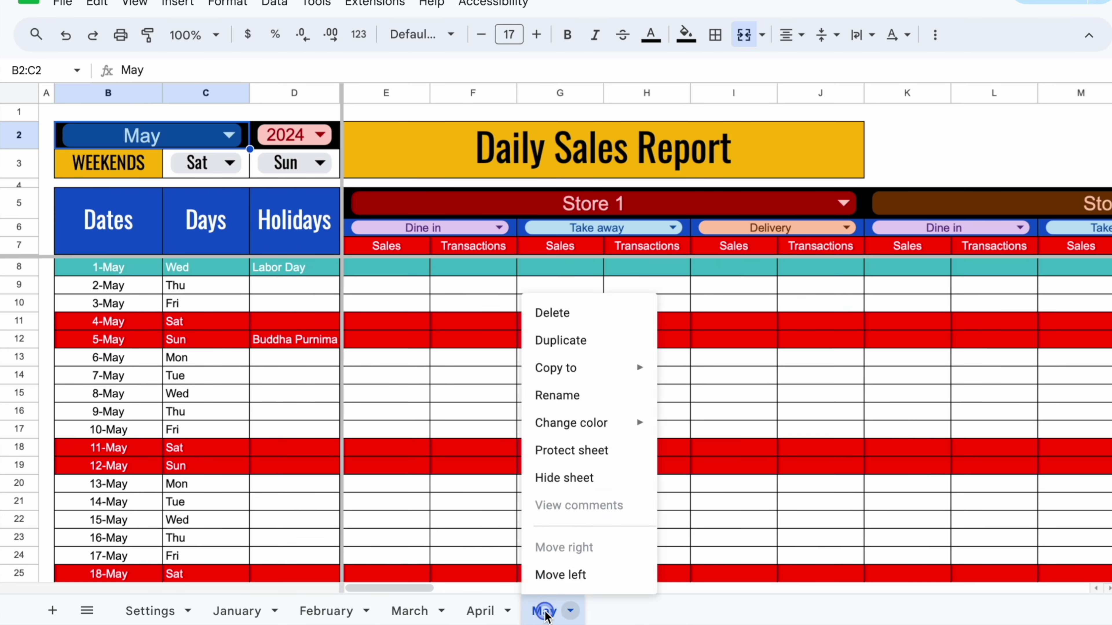
{"action": "left_click", "coordinate": [561, 341]}
{"action": "double_click", "coordinate": [636, 611]}
{"action": "type", "text": "June"}
{"action": "left_click", "coordinate": [229, 135]}
{"action": "left_click", "coordinate": [109, 306]}
- Duplicate the June sheet as a new sheet named July and set its month selector to July
{"action": "right_click", "coordinate": [610, 611]}
{"action": "left_click", "coordinate": [648, 337]}
{"action": "type", "text": "July"}
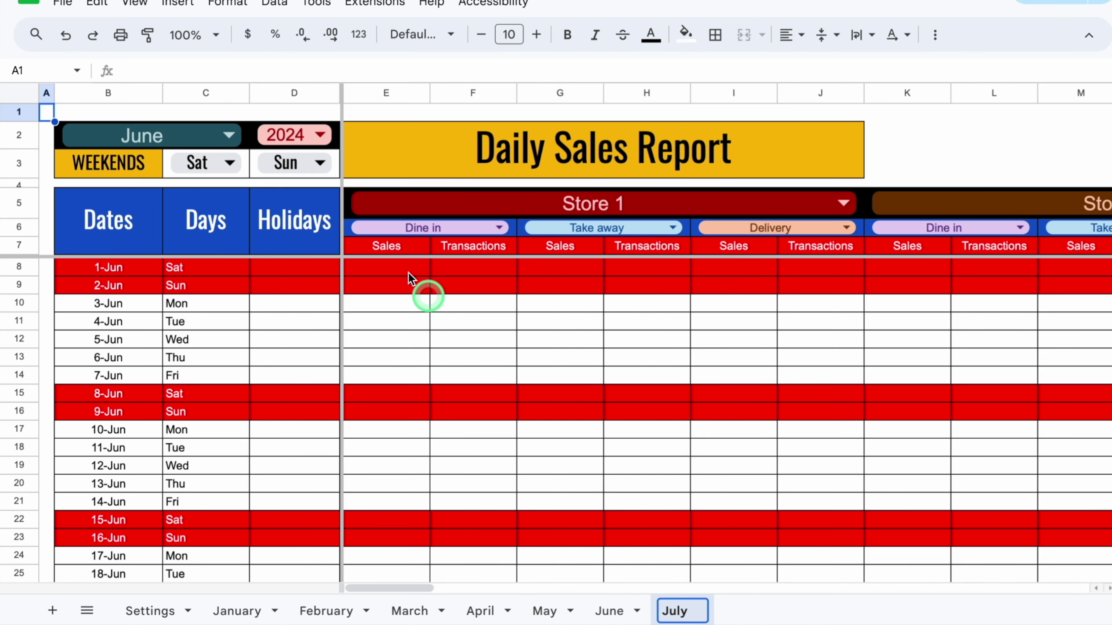
{"action": "left_click", "coordinate": [229, 135]}
{"action": "left_click", "coordinate": [109, 323]}
- Duplicate the July sheet as a new sheet named August and set its month selector to August
{"action": "right_click", "coordinate": [682, 611]}
{"action": "left_click", "coordinate": [719, 337]}
{"action": "double_click", "coordinate": [762, 611]}
{"action": "type", "text": "August"}
{"action": "left_click", "coordinate": [228, 135]}
{"action": "left_click", "coordinate": [109, 341]}
- Duplicate the August sheet as a new sheet named September and set its month selector to September
{"action": "right_click", "coordinate": [762, 611]}
{"action": "left_click", "coordinate": [781, 338]}
{"action": "double_click", "coordinate": [847, 611]}
{"action": "type", "text": "September"}
{"action": "left_click", "coordinate": [229, 134]}
{"action": "left_click", "coordinate": [108, 359]}
- Duplicate the September sheet as a new sheet named October and set its month selector to October
{"action": "right_click", "coordinate": [836, 611]}
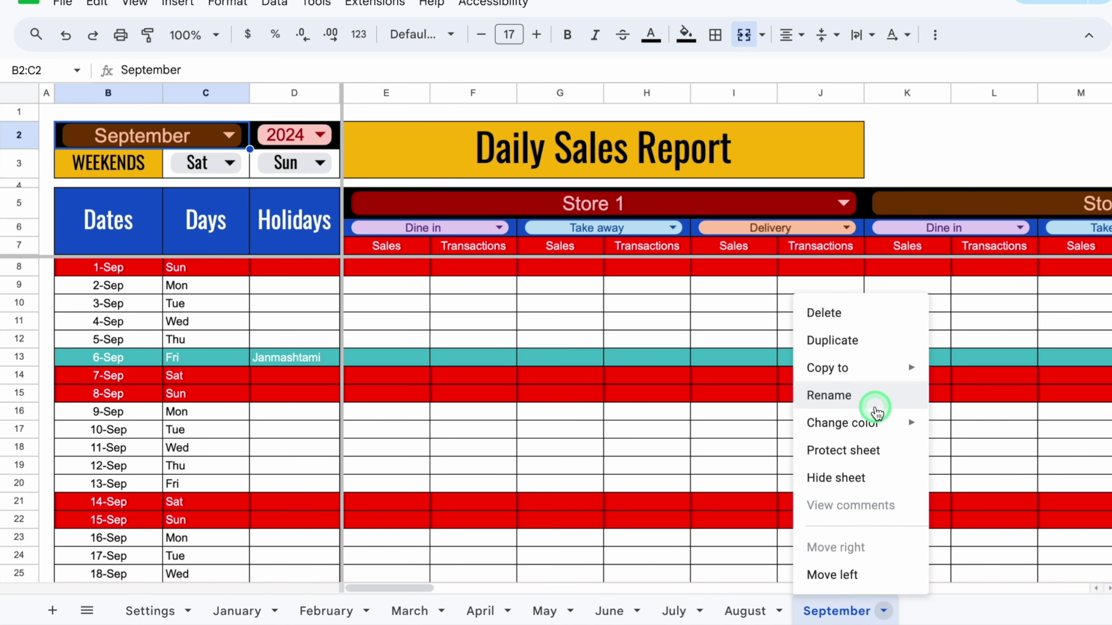
{"action": "left_click", "coordinate": [832, 340]}
{"action": "double_click", "coordinate": [908, 611]}
{"action": "type", "text": "October"}
{"action": "left_click", "coordinate": [228, 135]}
{"action": "left_click", "coordinate": [100, 411]}
- Duplicate the October sheet as a new sheet named November and set its month selector to November
{"action": "right_click", "coordinate": [922, 611]}
{"action": "left_click", "coordinate": [924, 340]}
{"action": "double_click", "coordinate": [889, 611]}
{"action": "type", "text": "November"}
{"action": "key", "text": "Return"}
{"action": "left_click", "coordinate": [229, 135]}
{"action": "left_click", "coordinate": [109, 429]}
- Duplicate the November sheet as a new sheet named December and set its month selector to December
{"action": "right_click", "coordinate": [913, 611]}
{"action": "left_click", "coordinate": [919, 341]}
{"action": "double_click", "coordinate": [864, 611]}
{"action": "type", "text": "Dec"}
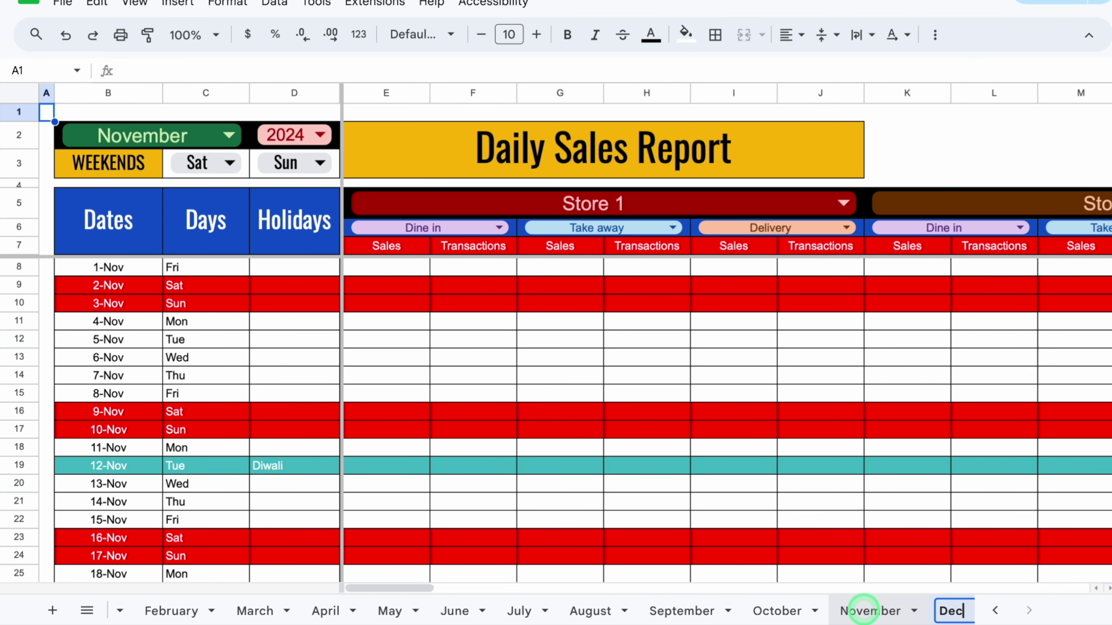
{"action": "type", "text": "ember"}
{"action": "key", "text": "Return"}
{"action": "left_click", "coordinate": [228, 135]}
{"action": "left_click", "coordinate": [109, 465]}
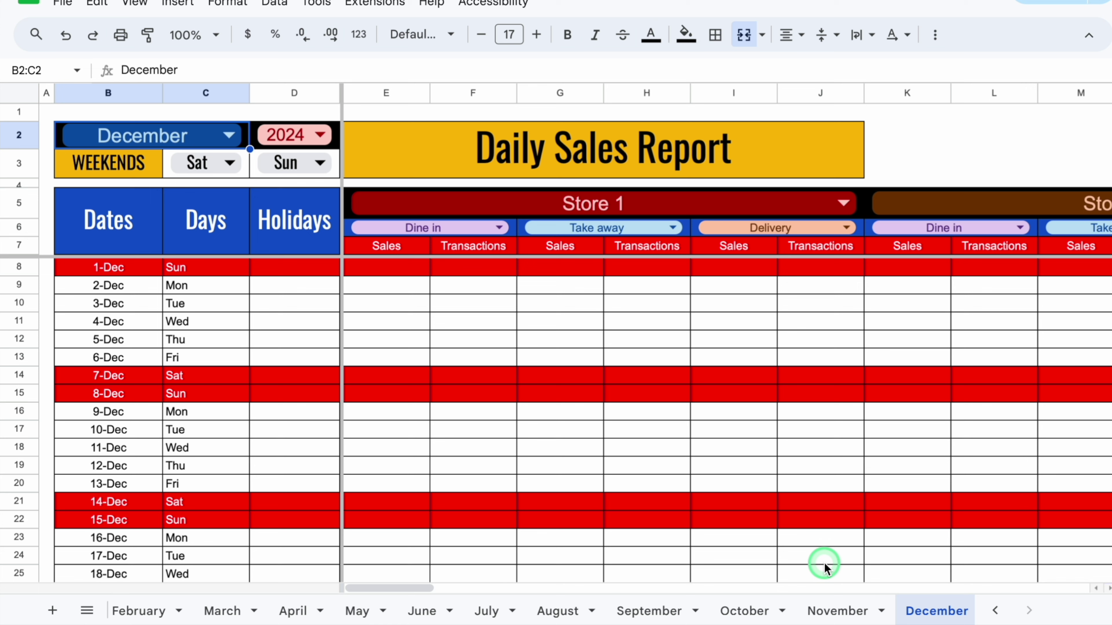
- Duplicate the December sheet and rename the copy Consolidated
{"action": "left_click", "coordinate": [928, 612]}
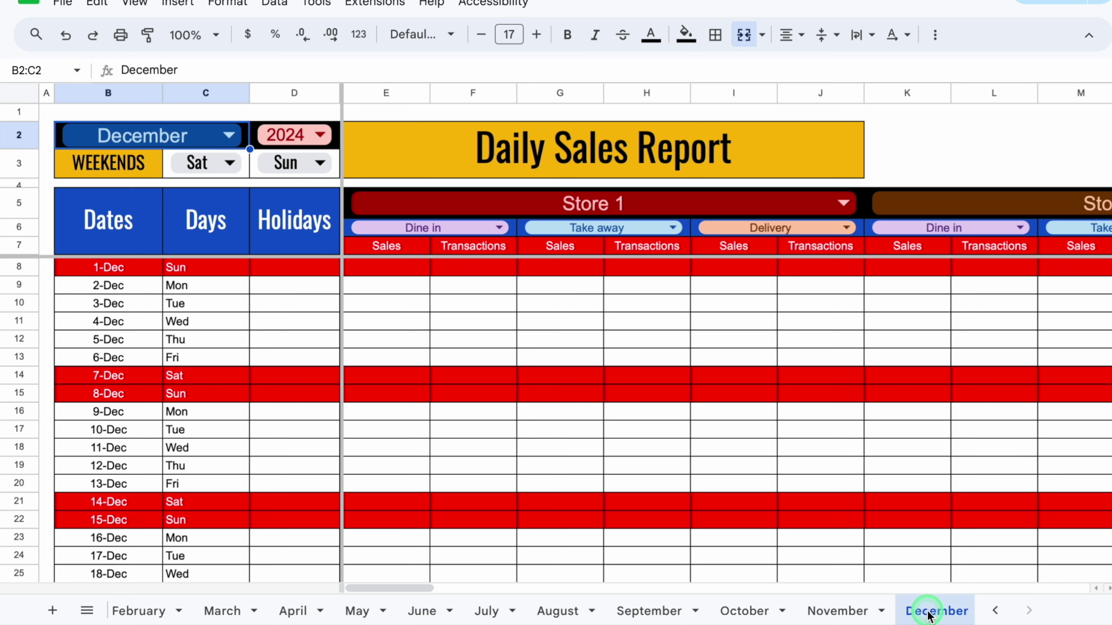
{"action": "right_click", "coordinate": [928, 614]}
{"action": "left_click", "coordinate": [933, 340]}
{"action": "type", "text": "Consolidated"}
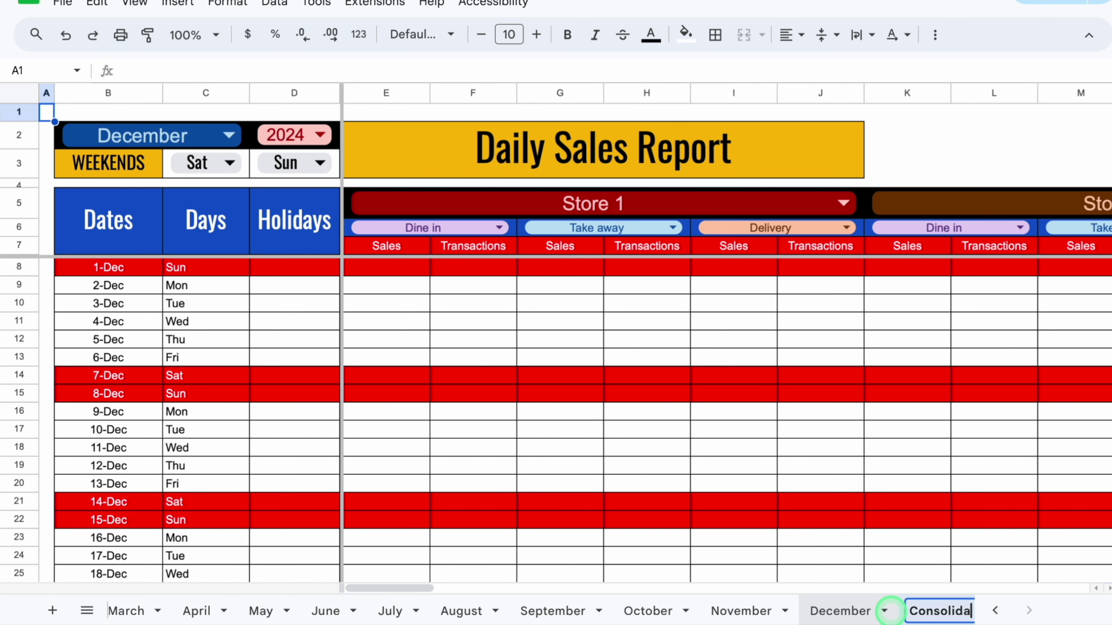
- Delete the Dates, Days and Holidays columns B to D from the Consolidated sheet
{"action": "left_click", "coordinate": [108, 93]}
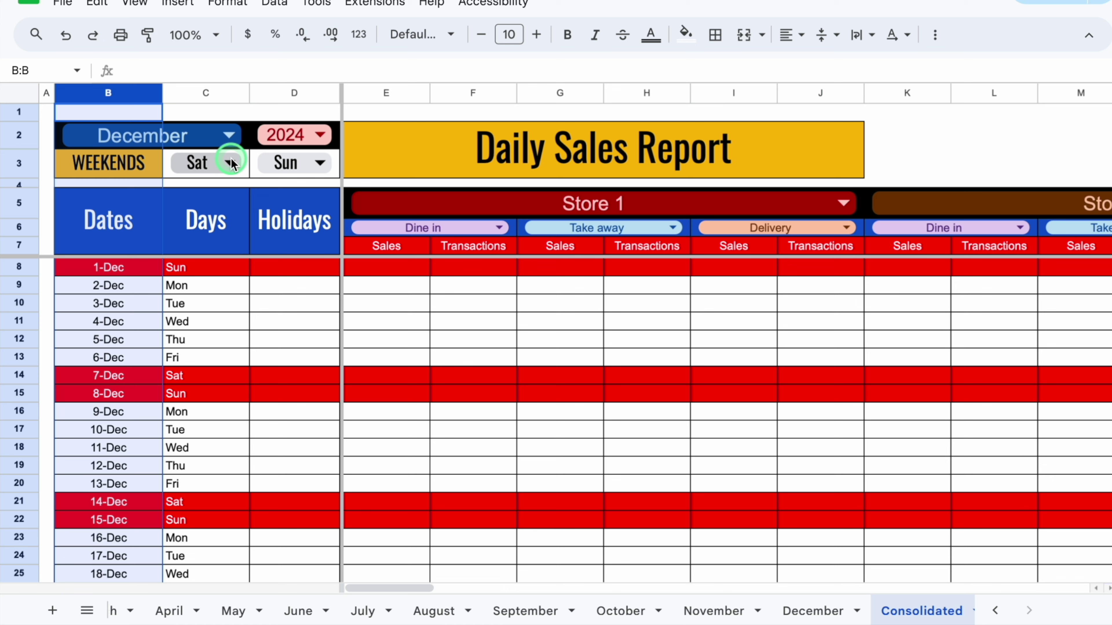
{"action": "left_click", "coordinate": [205, 93]}
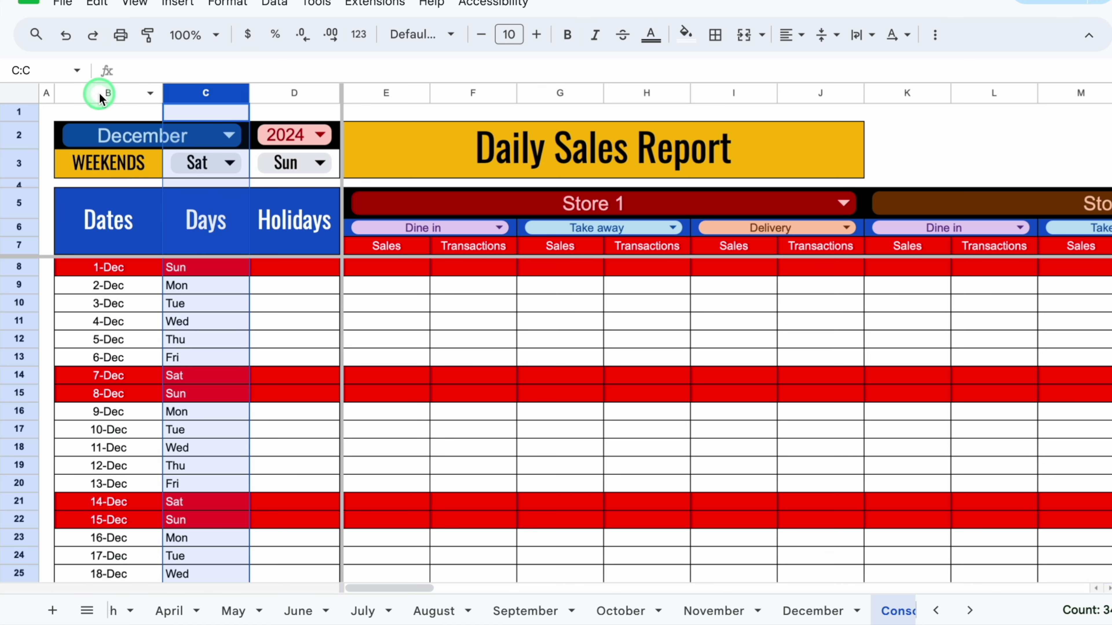
{"action": "left_click", "coordinate": [105, 93]}
{"action": "left_click", "coordinate": [242, 101], "text": "shift"}
{"action": "left_click", "coordinate": [267, 94], "text": "shift"}
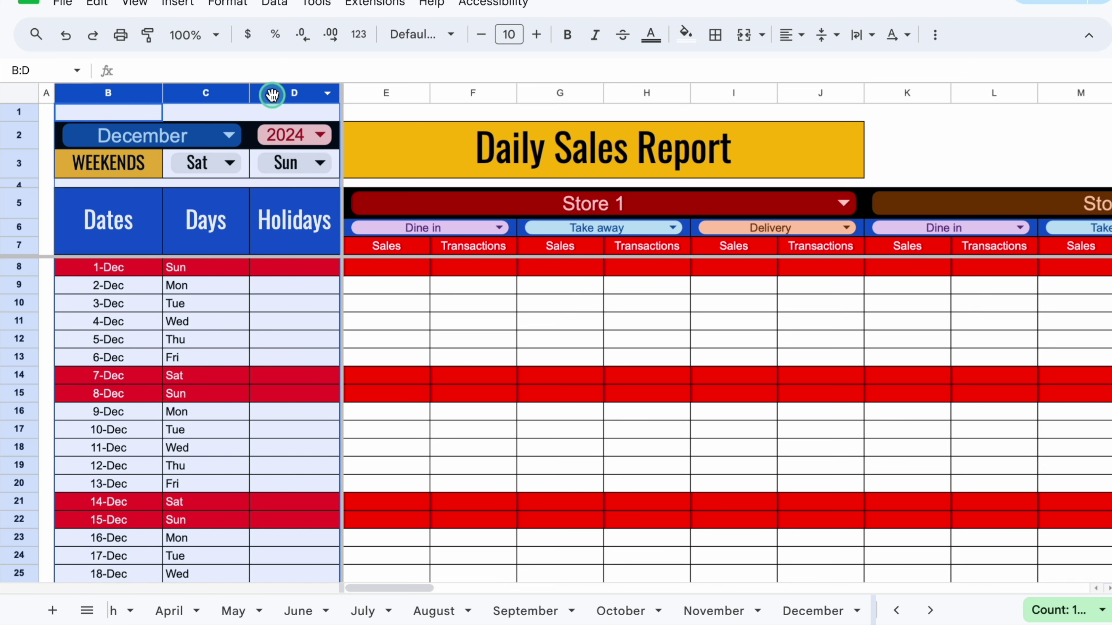
{"action": "right_click", "coordinate": [272, 94]}
{"action": "left_click", "coordinate": [372, 231]}
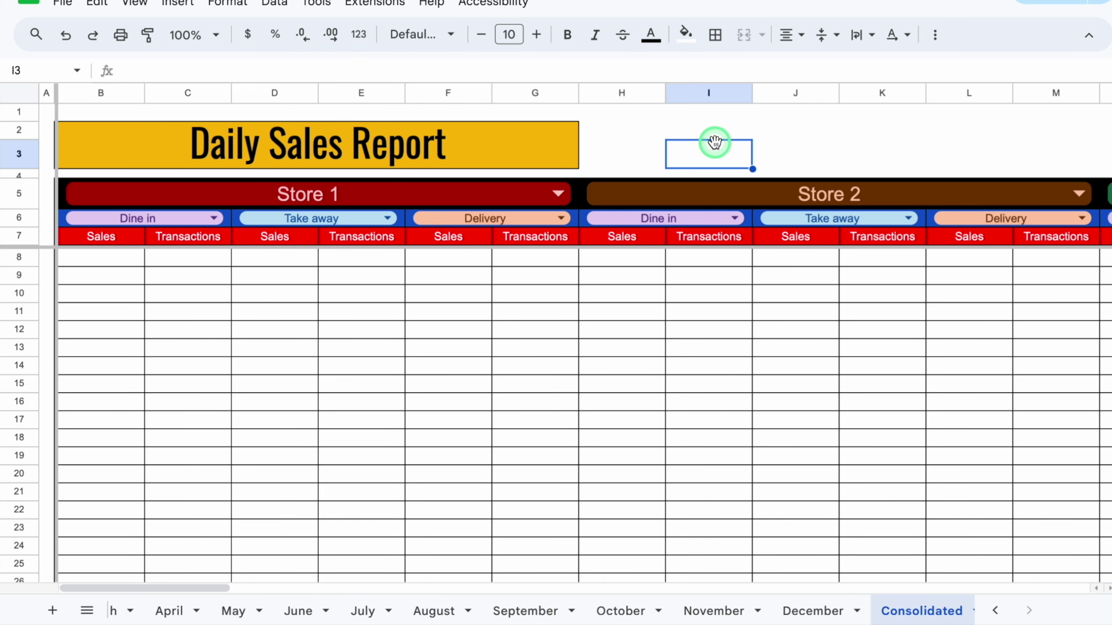
- Start a formula in B8 of the Consolidated sheet that references January!E8
{"action": "left_click", "coordinate": [112, 263]}
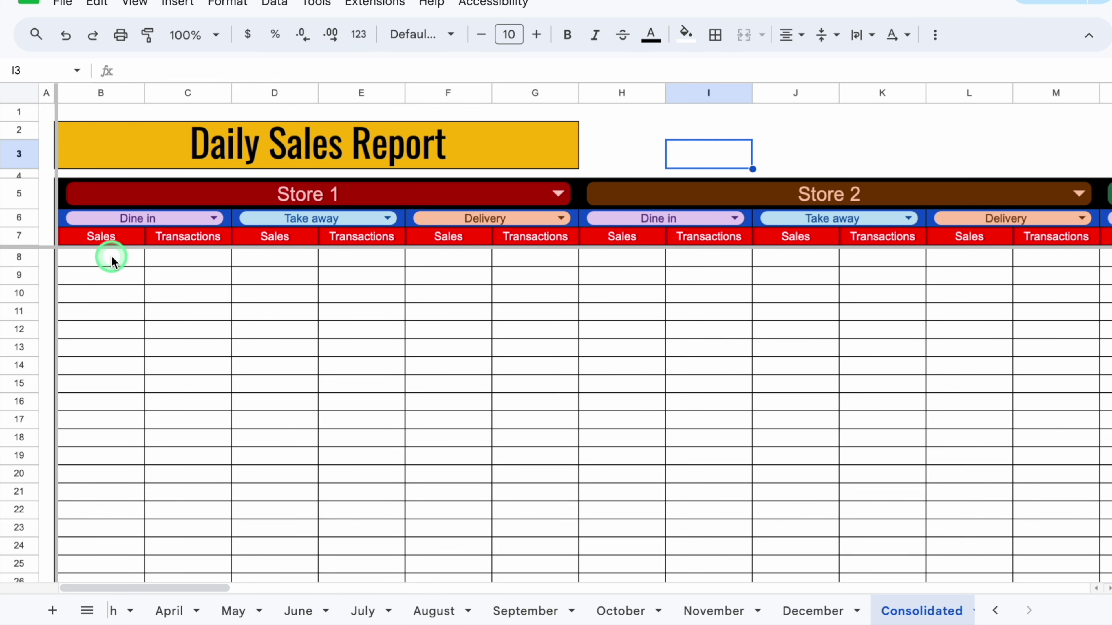
{"action": "left_click", "coordinate": [113, 261]}
{"action": "type", "text": "="}
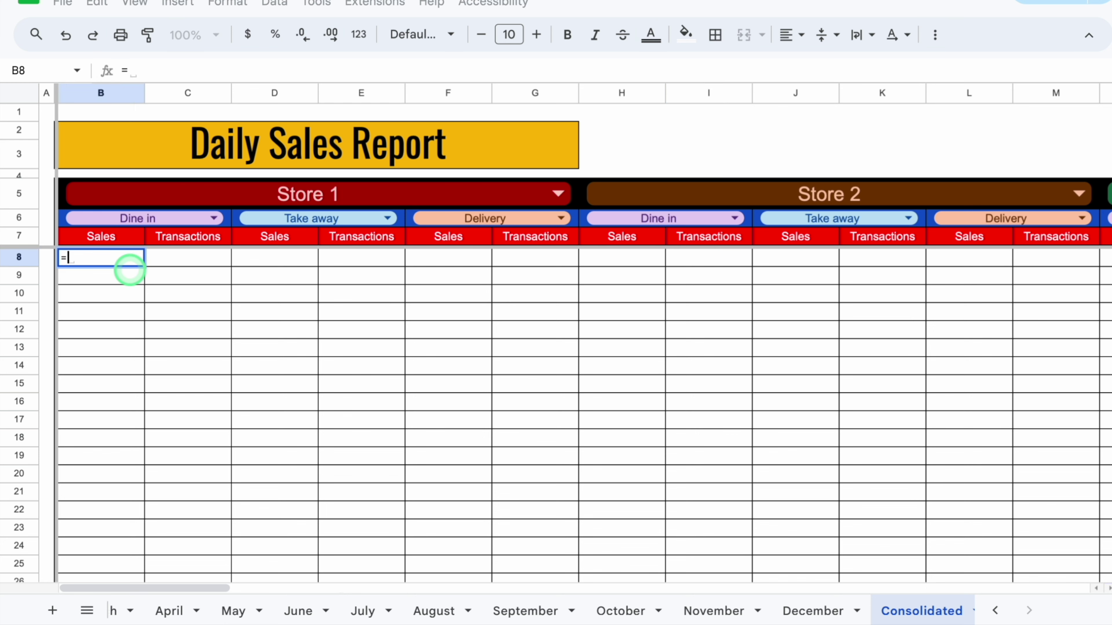
{"action": "left_click", "coordinate": [997, 611]}
{"action": "left_click", "coordinate": [997, 611]}
{"action": "left_click", "coordinate": [231, 611]}
{"action": "left_click", "coordinate": [390, 267]}
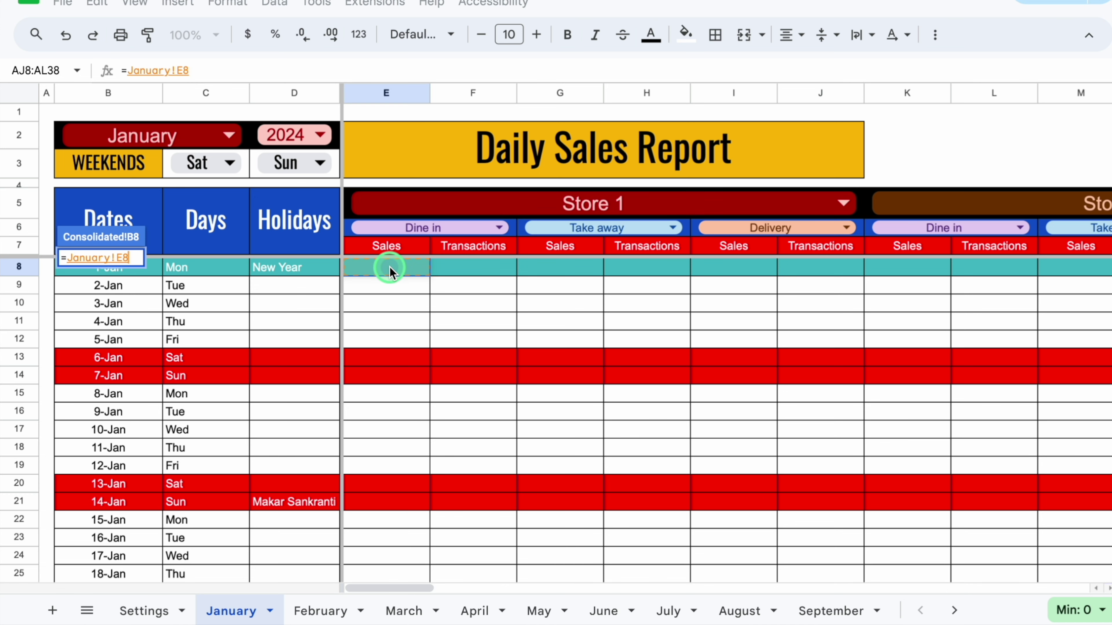
- Extend the Consolidated B8 formula with +February!E8+March!E8
{"action": "type", "text": "+"}
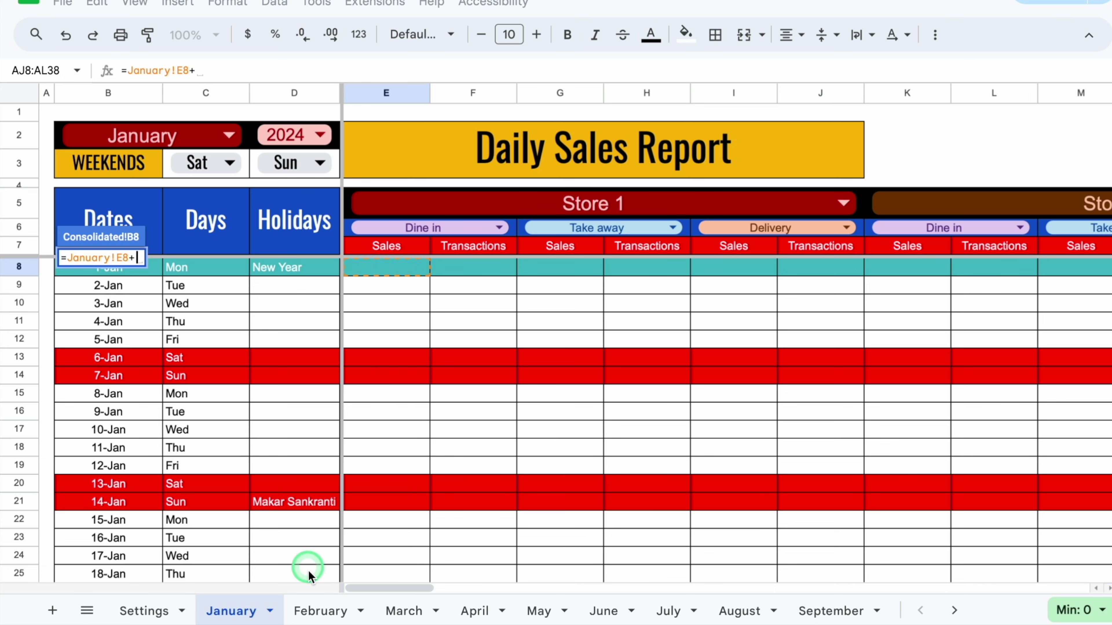
{"action": "left_click", "coordinate": [316, 610]}
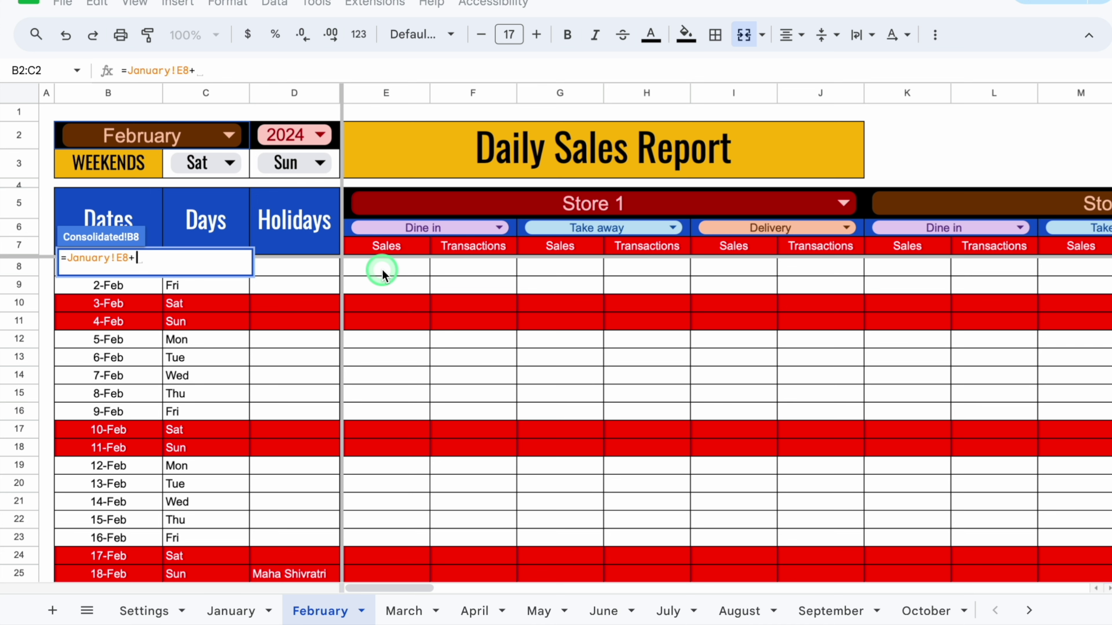
{"action": "left_click", "coordinate": [382, 275]}
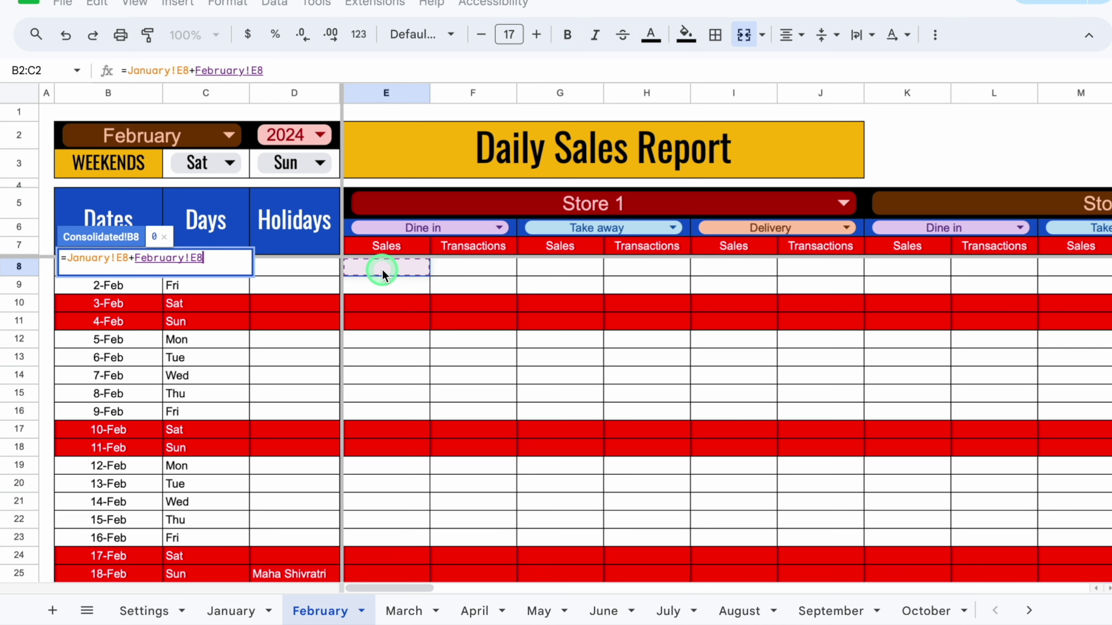
{"action": "type", "text": "+"}
{"action": "left_click", "coordinate": [403, 610]}
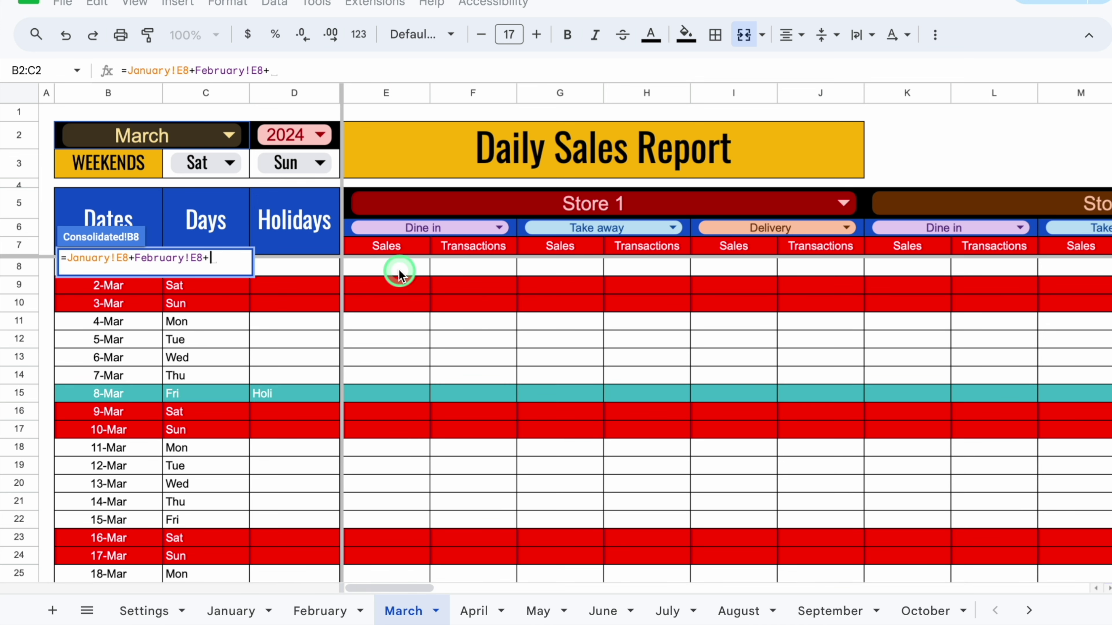
{"action": "left_click", "coordinate": [394, 269]}
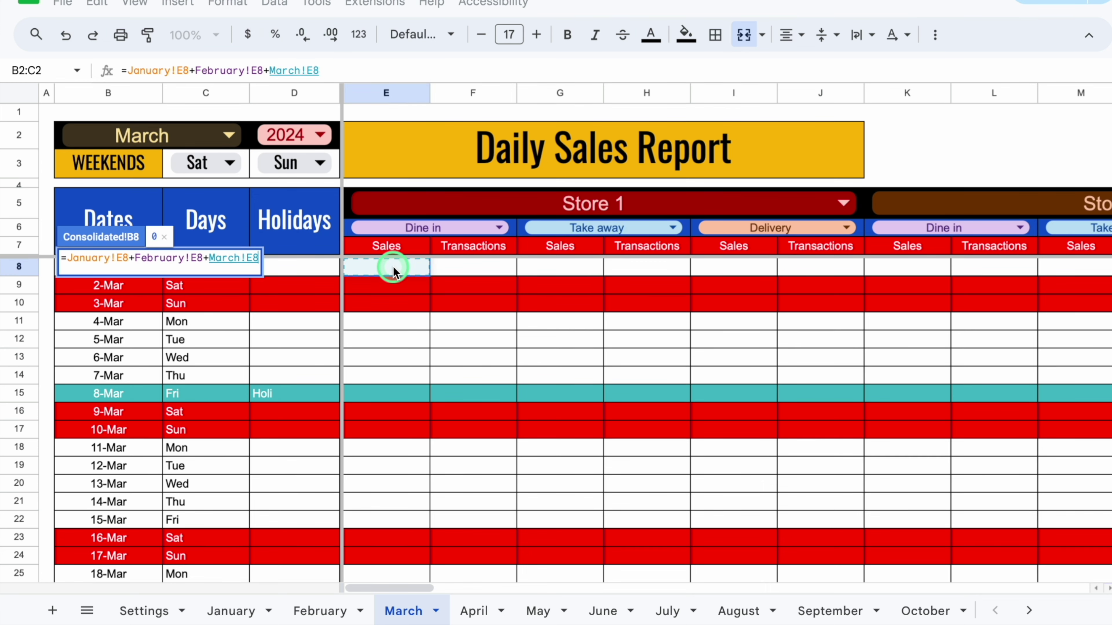
- Extend the Consolidated B8 formula with +April!E8+May!E8+June!E8
{"action": "type", "text": "+"}
{"action": "left_click", "coordinate": [475, 611]}
{"action": "left_click", "coordinate": [391, 269]}
{"action": "type", "text": "+"}
{"action": "left_click", "coordinate": [540, 611]}
{"action": "left_click", "coordinate": [391, 268]}
{"action": "left_click", "coordinate": [603, 611]}
{"action": "left_click", "coordinate": [396, 272]}
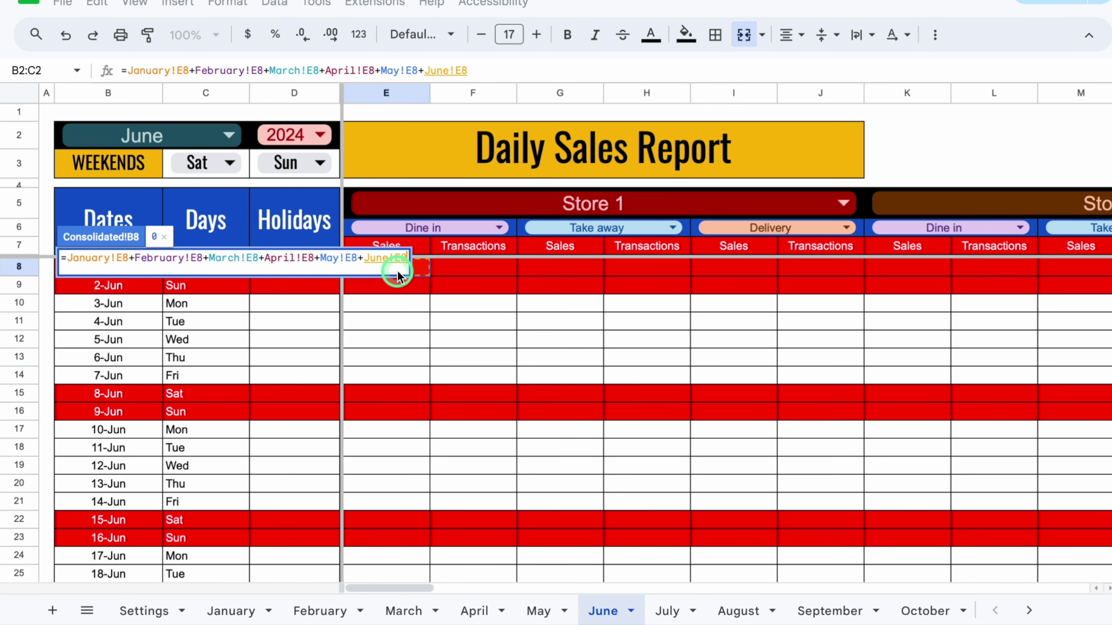
- Extend the Consolidated B8 formula with +July!E8+August!E8+September!E8
{"action": "left_click", "coordinate": [668, 611]}
{"action": "left_click", "coordinate": [422, 267]}
{"action": "type", "text": "+July!E8+August!E8"}
{"action": "left_click", "coordinate": [739, 611]}
{"action": "left_click", "coordinate": [404, 287]}
{"action": "type", "text": "+July!E8+August!E8+September!E9"}
{"action": "left_click", "coordinate": [831, 611]}
{"action": "left_click", "coordinate": [408, 289]}
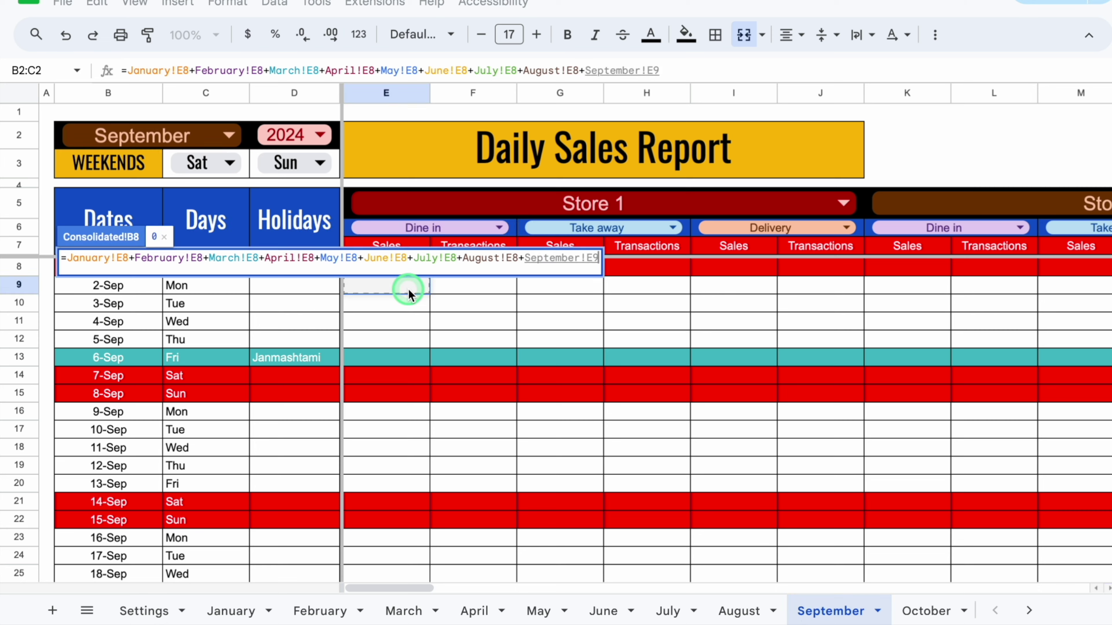
{"action": "left_click", "coordinate": [402, 268]}
- Complete the Consolidated B8 formula with +October!E8+November!E8+December!E8
{"action": "type", "text": "+October!E8"}
{"action": "left_click", "coordinate": [925, 611]}
{"action": "left_click", "coordinate": [402, 268]}
{"action": "type", "text": "+October!E8+November!E8+"}
{"action": "left_click", "coordinate": [931, 611]}
{"action": "left_click", "coordinate": [407, 268]}
{"action": "type", "text": "+October!E8+November!E8+"}
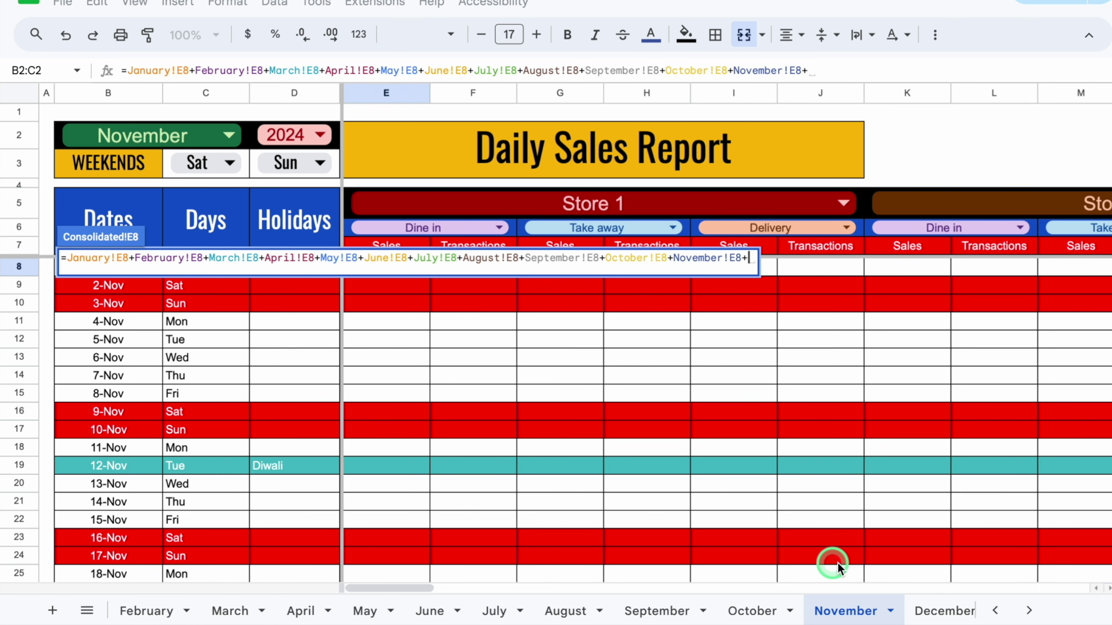
{"action": "left_click", "coordinate": [944, 611]}
{"action": "left_click", "coordinate": [397, 284]}
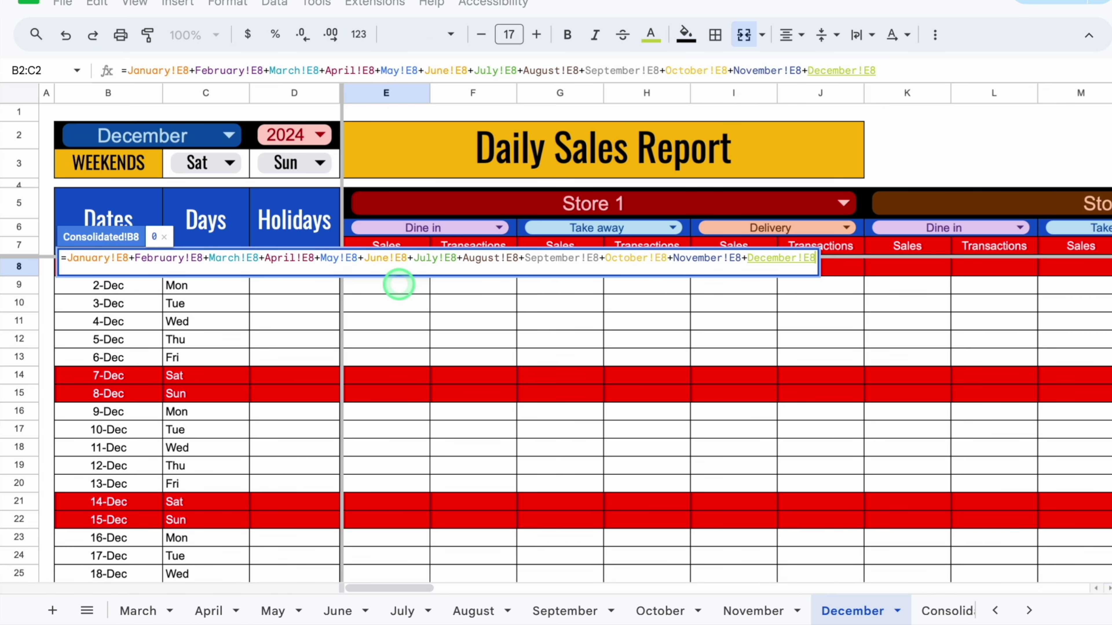
{"action": "key", "text": "Return"}
- Centre B8 horizontally on the Consolidated sheet and fill its formula down and across the range B8:AE38
{"action": "left_click", "coordinate": [89, 263]}
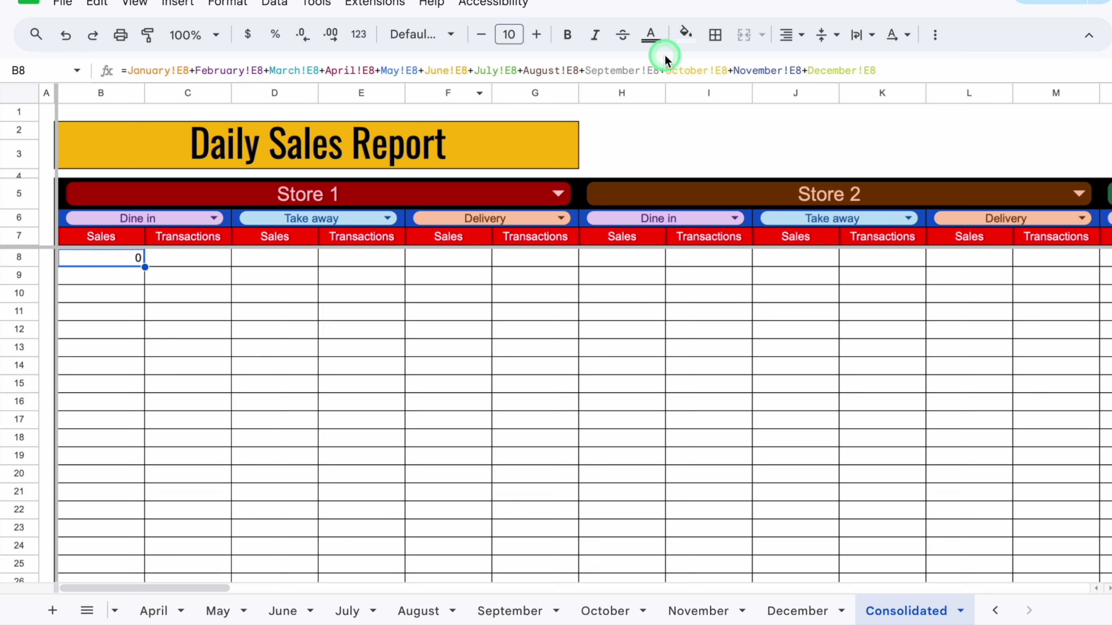
{"action": "left_click", "coordinate": [793, 34]}
{"action": "left_click", "coordinate": [819, 68]}
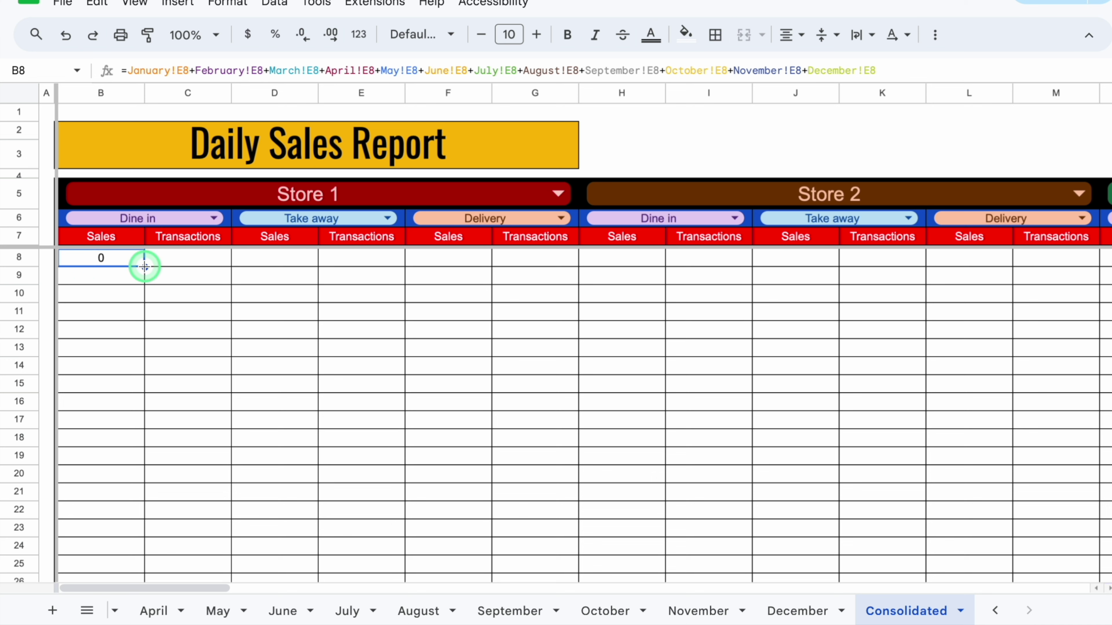
{"action": "left_click_drag", "start_coordinate": [143, 563], "coordinate": [143, 397]}
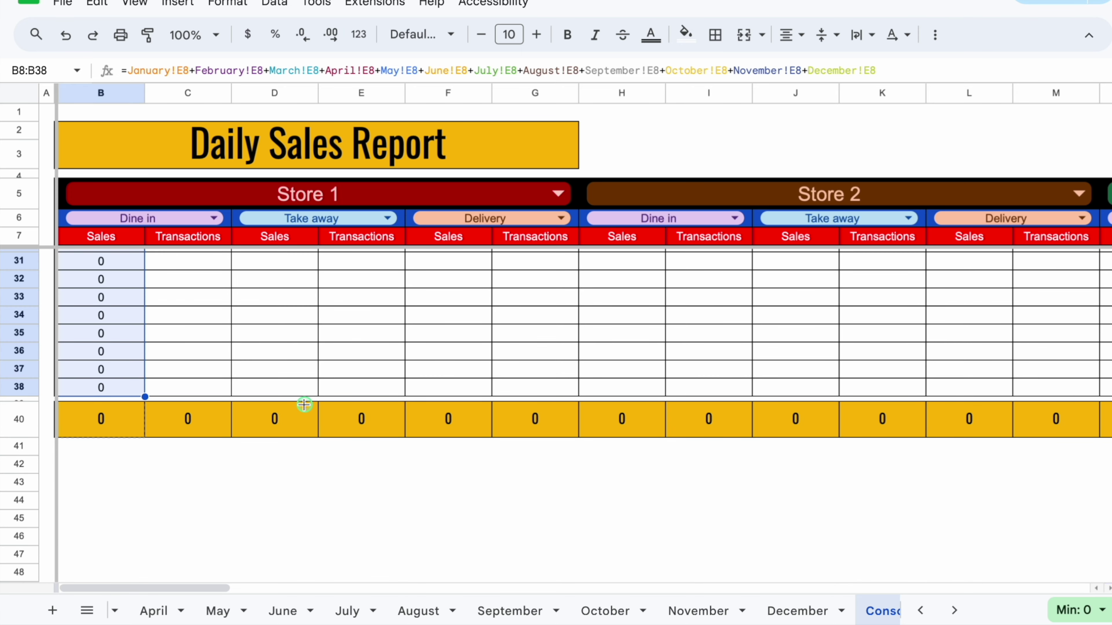
{"action": "left_click_drag", "start_coordinate": [1103, 396], "coordinate": [472, 381]}
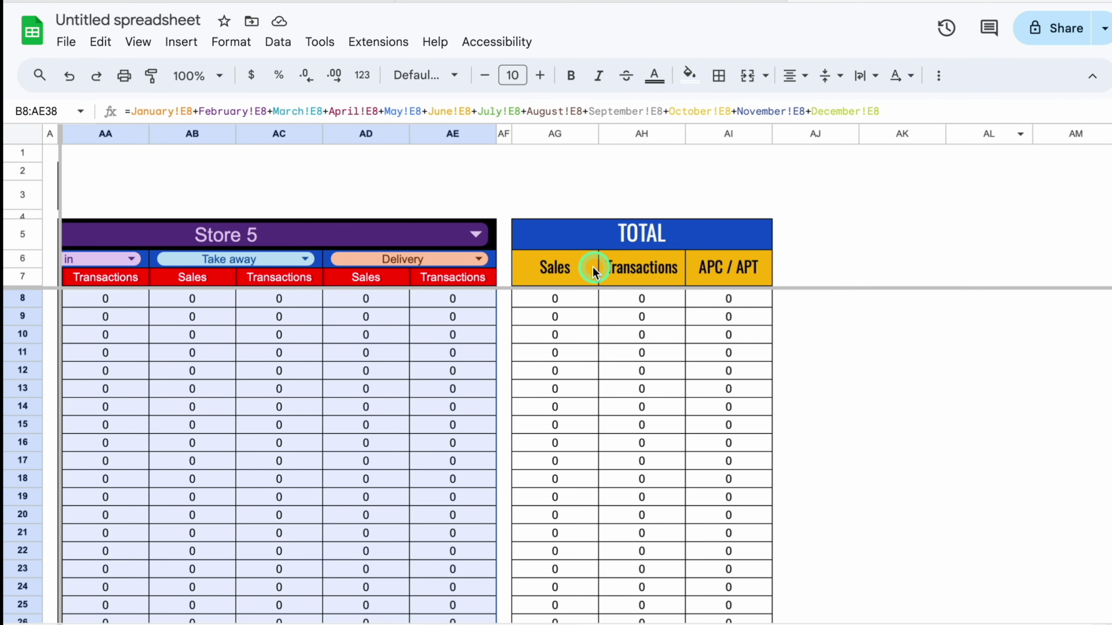
- Delete the three inherited custom-formula conditional format rules from B8:AE38 on the Consolidated sheet
{"action": "left_click", "coordinate": [230, 42]}
{"action": "left_click", "coordinate": [306, 336]}
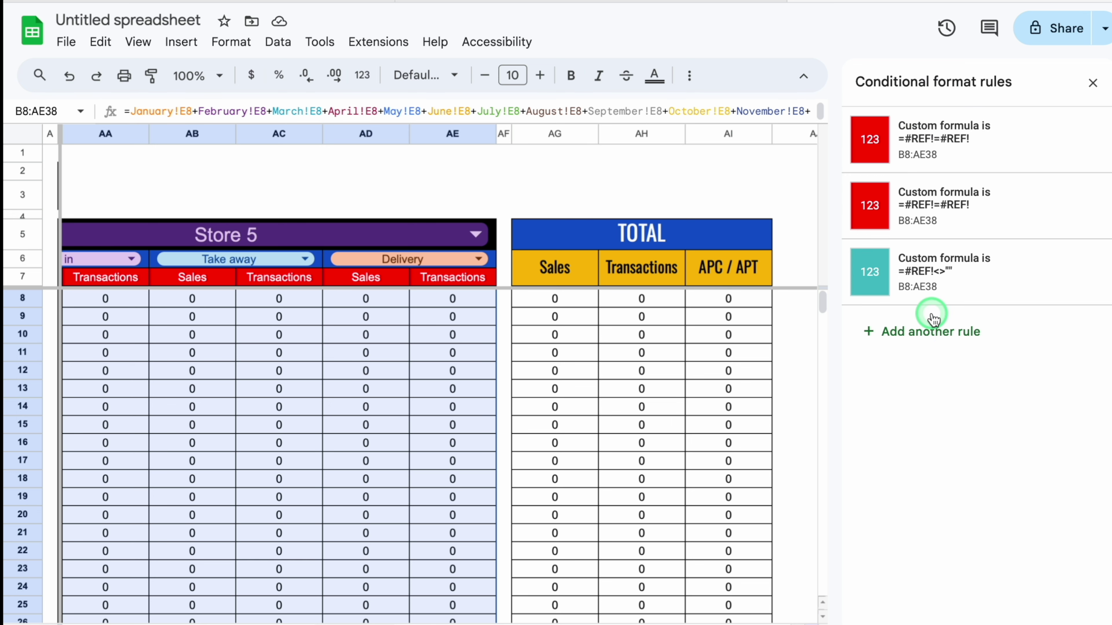
{"action": "left_click", "coordinate": [1068, 140]}
{"action": "left_click", "coordinate": [1068, 140]}
{"action": "left_click", "coordinate": [1068, 140]}
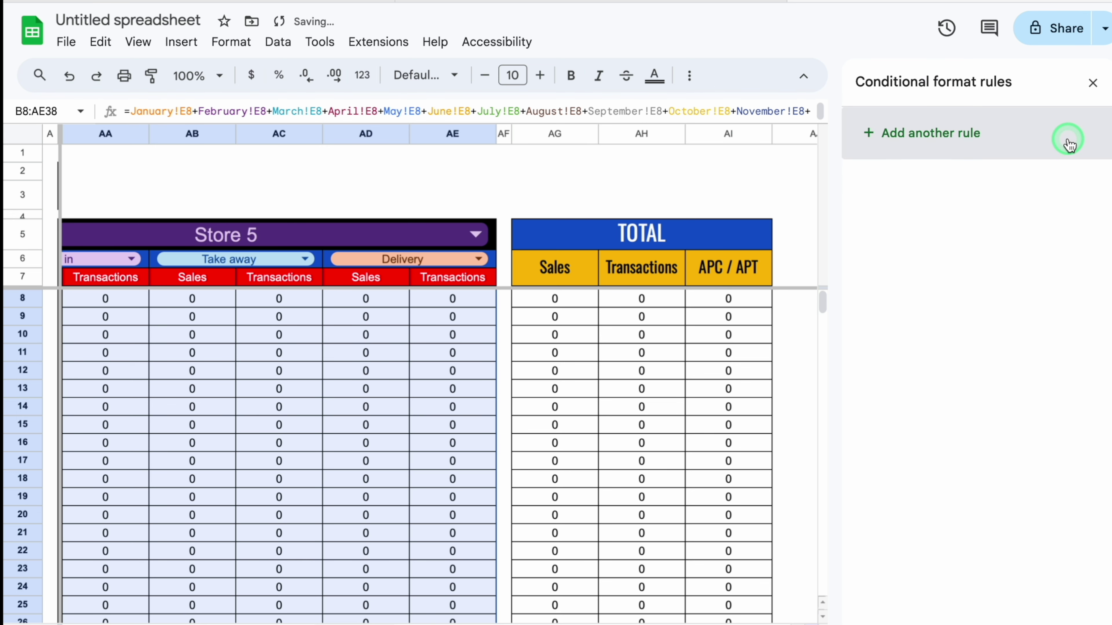
- Add a conditional format rule on B8:AE38 that applies when the cell value is equal to 0
{"action": "left_click", "coordinate": [931, 133]}
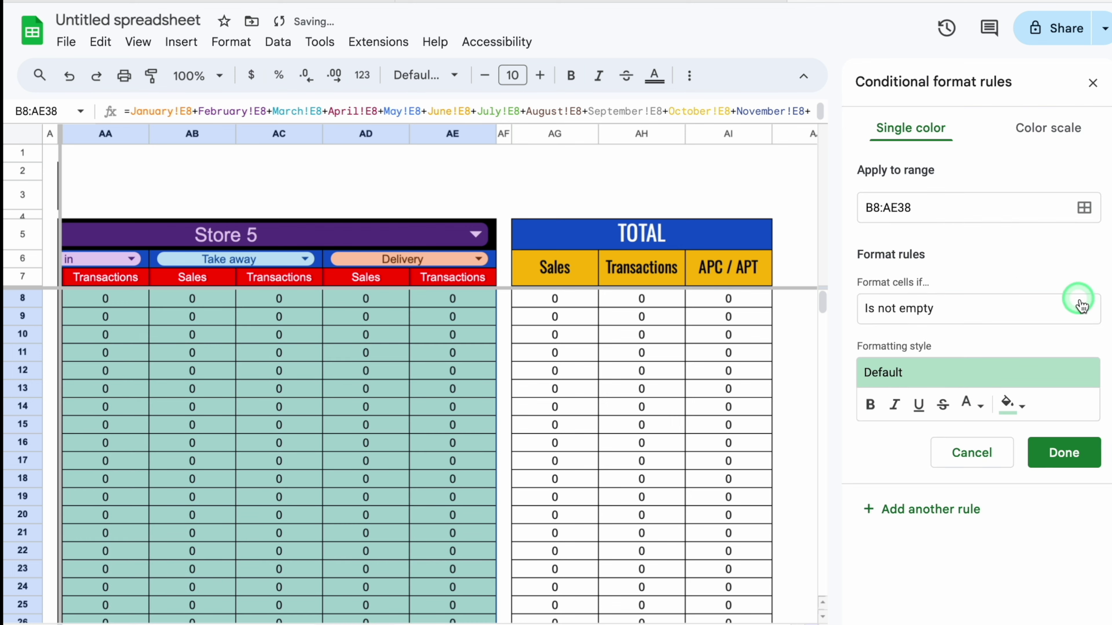
{"action": "left_click", "coordinate": [1084, 308]}
{"action": "left_click_drag", "start_coordinate": [1025, 326], "coordinate": [1027, 446]}
{"action": "left_click", "coordinate": [936, 510]}
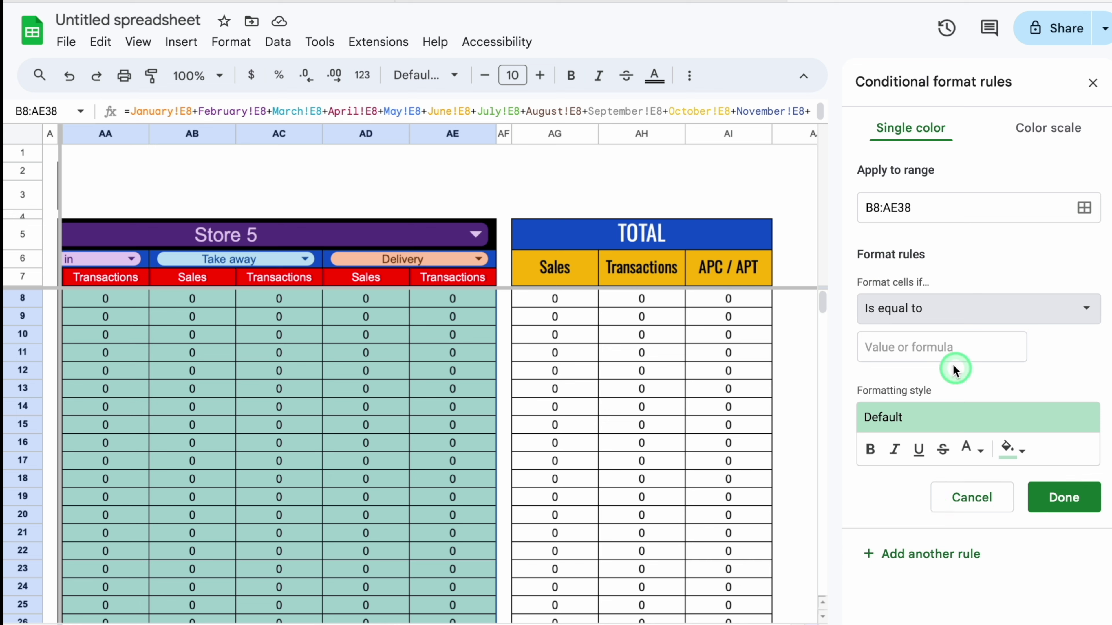
{"action": "left_click", "coordinate": [943, 348]}
{"action": "type", "text": "0"}
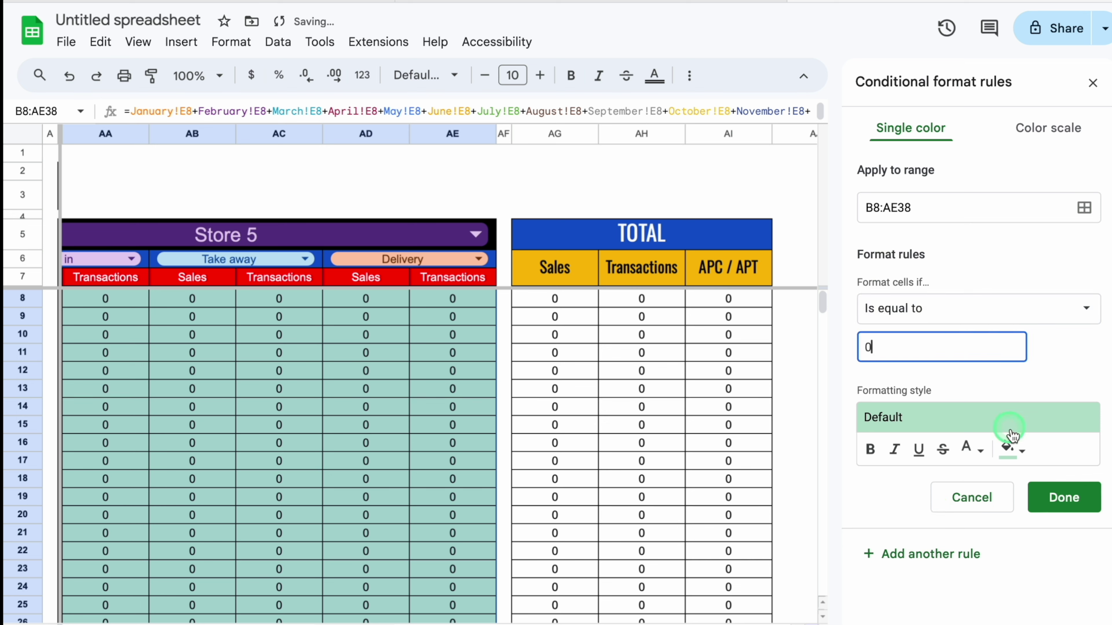
- Give the equal-to-0 rule a white fill and white text, save it and close the conditional format rules
{"action": "left_click", "coordinate": [1023, 453]}
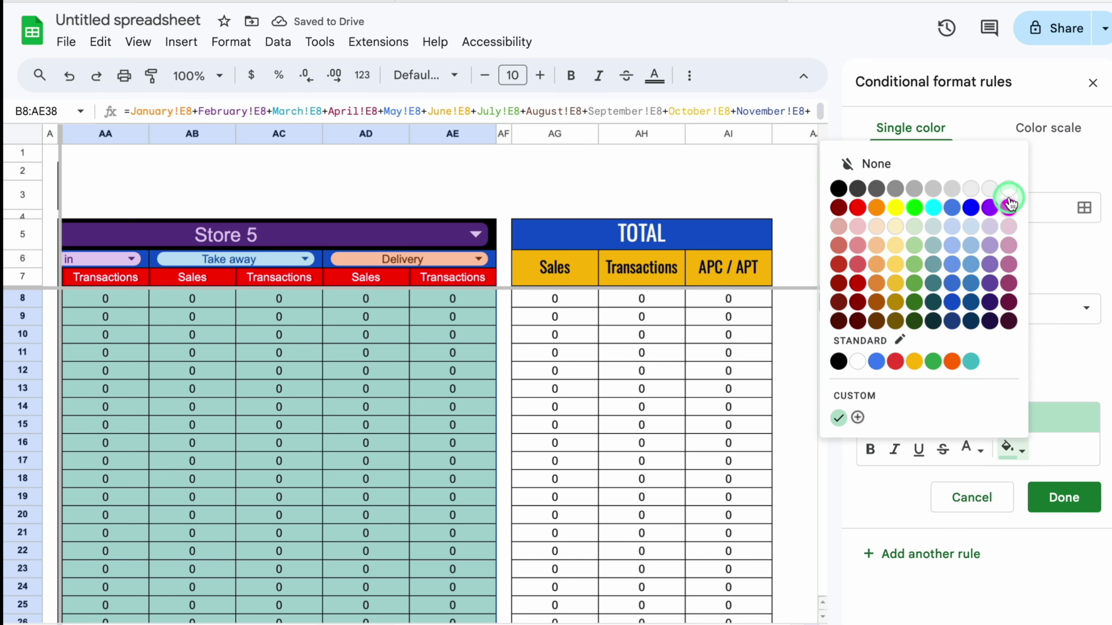
{"action": "left_click", "coordinate": [1009, 189]}
{"action": "left_click", "coordinate": [973, 450]}
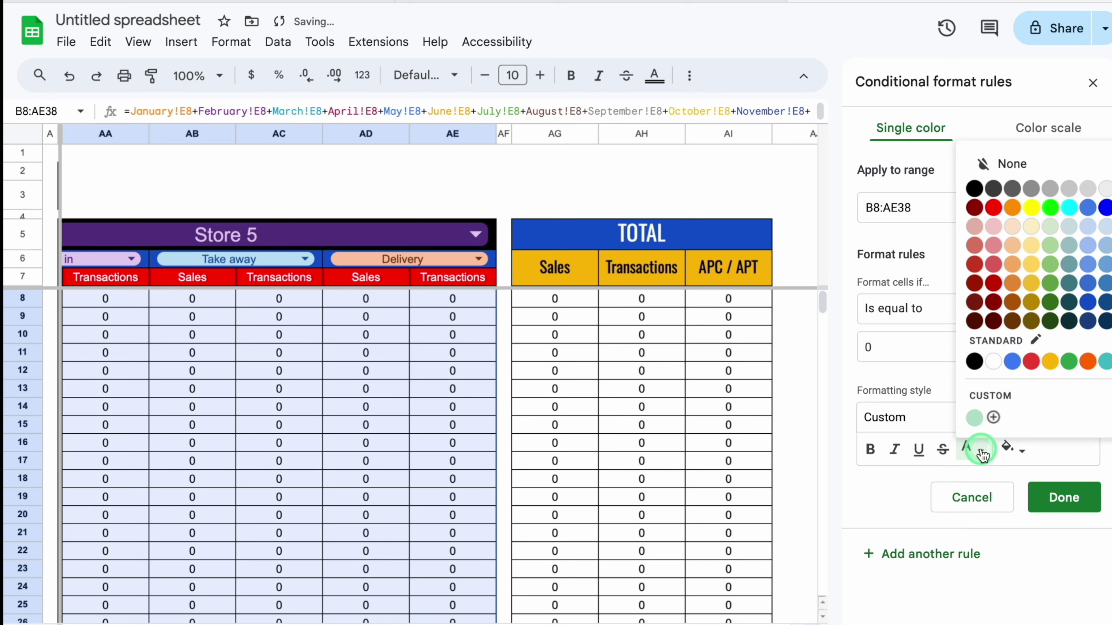
{"action": "left_click", "coordinate": [975, 417]}
{"action": "left_click", "coordinate": [1073, 492]}
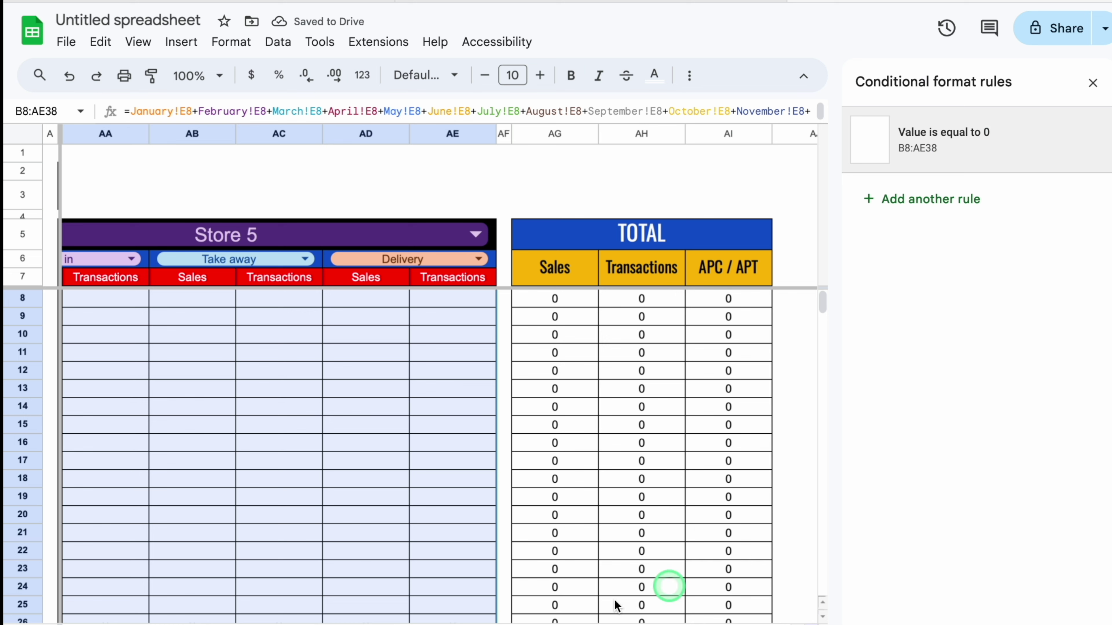
{"action": "left_click_drag", "start_coordinate": [389, 622], "coordinate": [40, 601]}
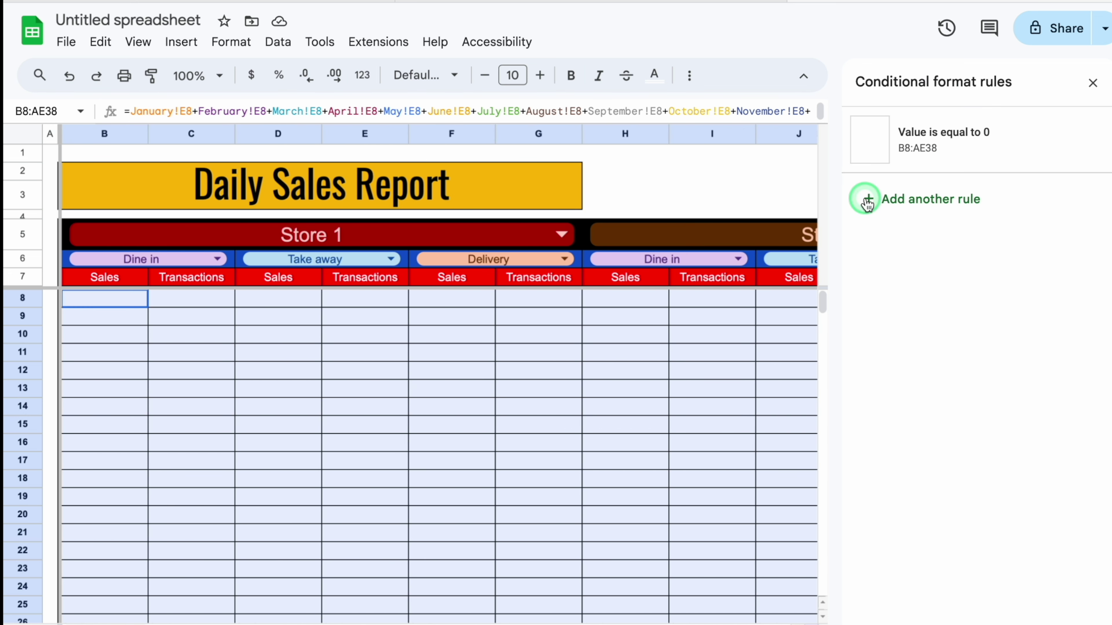
{"action": "left_click", "coordinate": [1093, 83]}
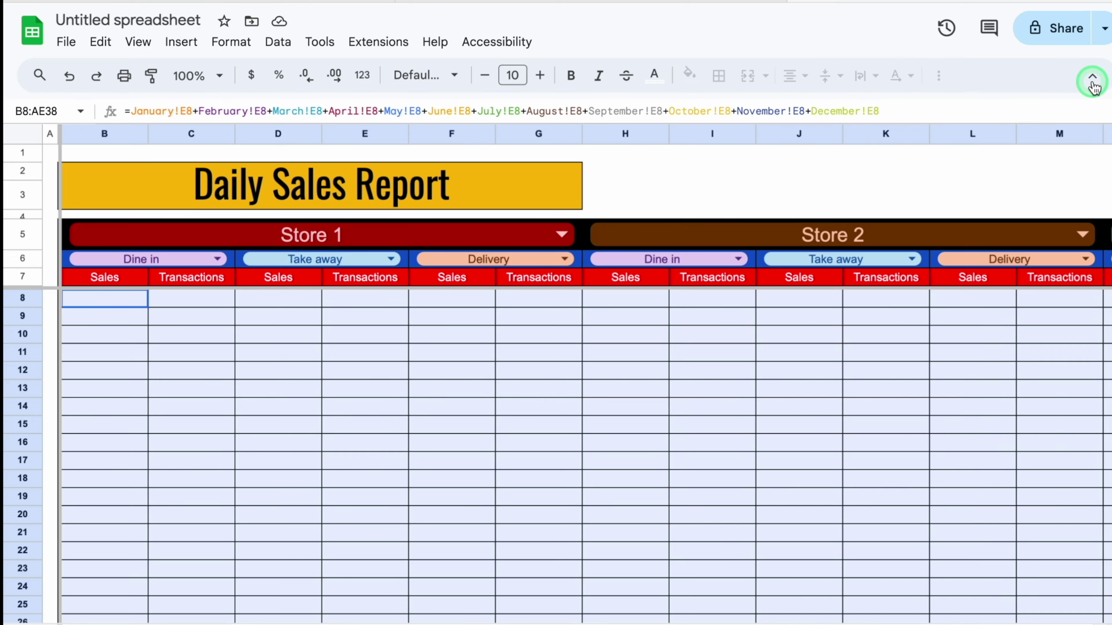